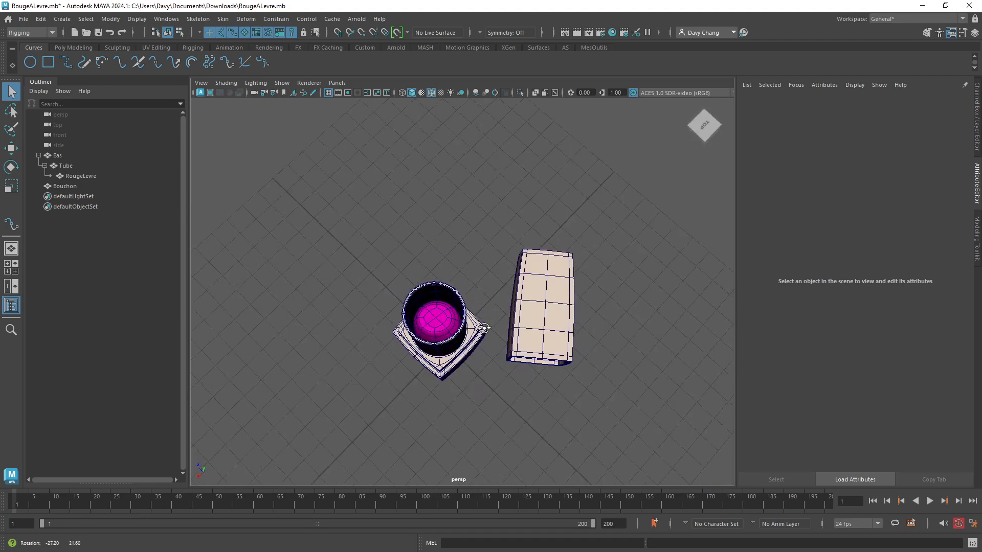
- Examine the lipstick's cap and base by viewing them from several angles and selecting each part
alt+middle_drag(493, 297, 484, 306)
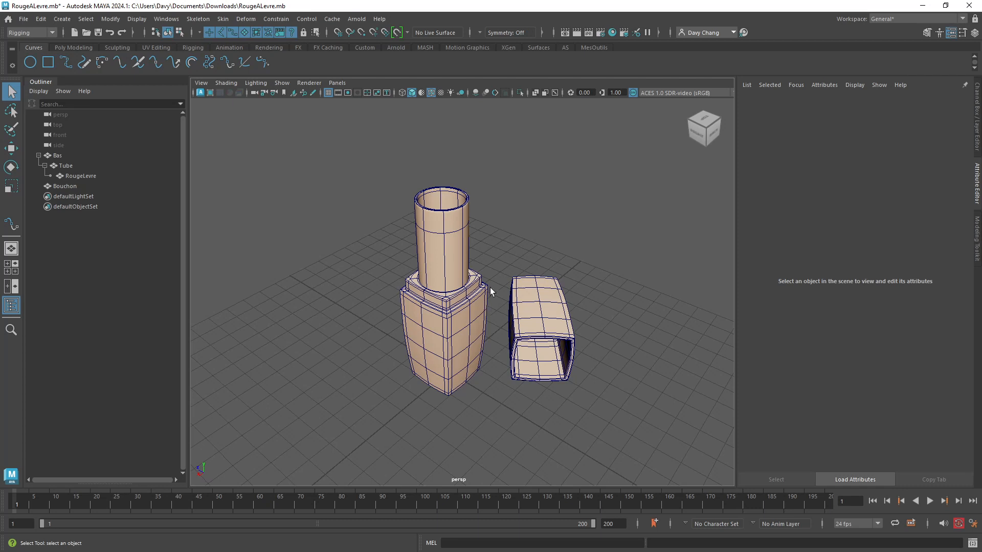
alt+drag(501, 266, 473, 259)
click(545, 302)
click(424, 288)
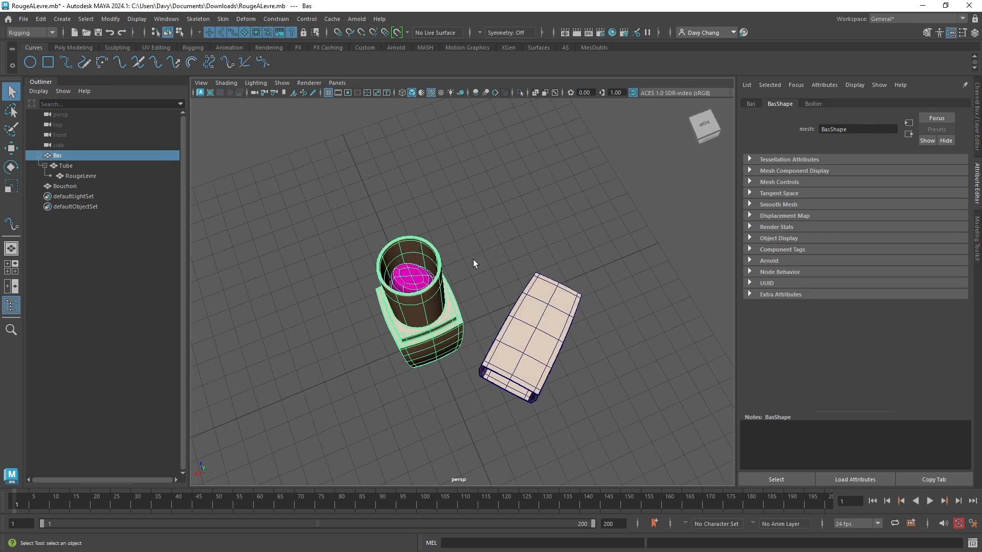
- Try to move the Tube sideways along its X axis, and undo the move
click(64, 165)
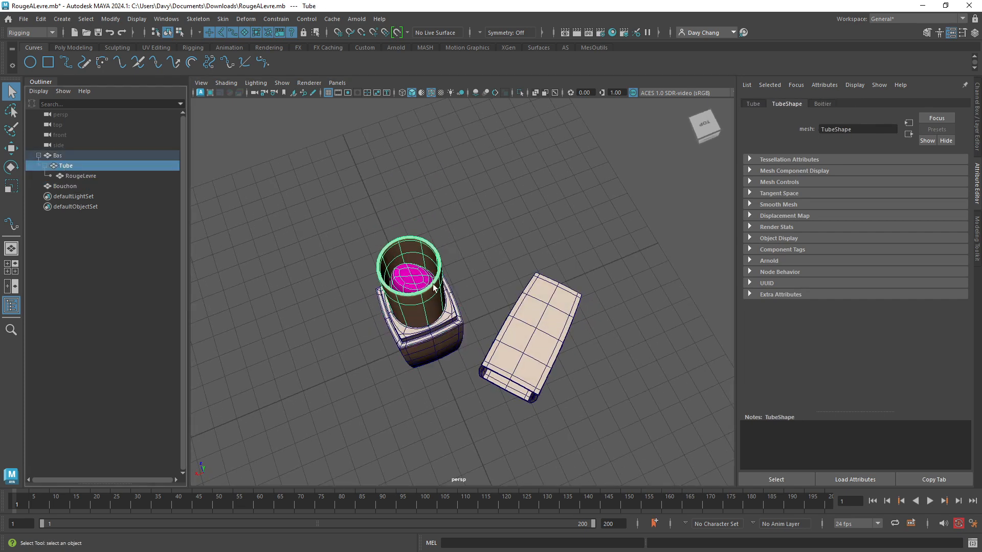
alt+drag(434, 288, 447, 259)
key(w)
mouse_move(382, 308)
mouse_down()
mouse_move(368, 336)
mouse_move(365, 295)
mouse_move(363, 308)
mouse_up()
mouse_move(430, 252)
alt+mouse_down()
mouse_move(404, 281)
mouse_move(373, 291)
mouse_move(385, 305)
mouse_move(379, 290)
mouse_move(437, 263)
alt+mouse_up()
key(ctrl+z)
- Try to raise RougeLevre vertically inside the tube, and undo the move
click(81, 175)
key(ctrl+z)
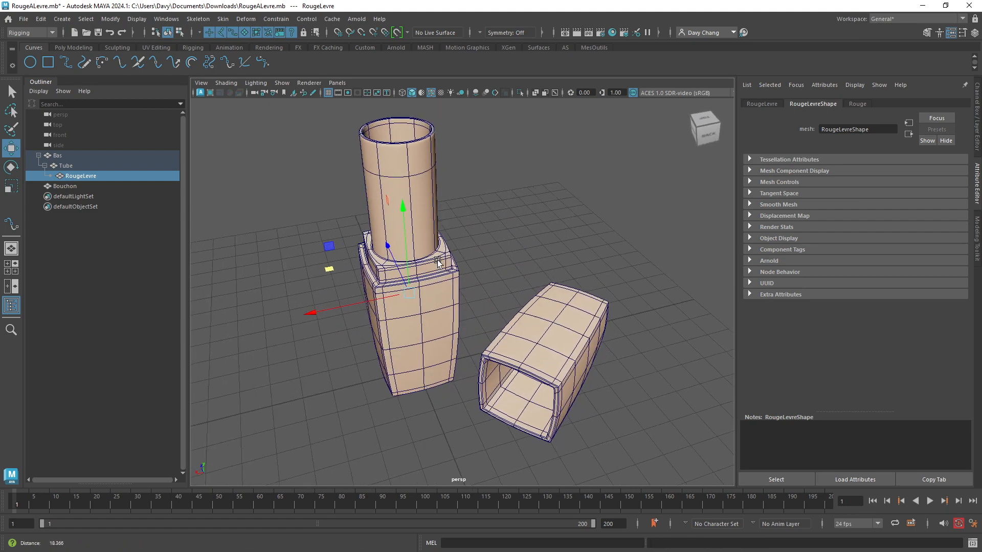
alt+middle_drag(438, 262, 490, 309)
alt+right_drag(529, 302, 468, 293)
alt+middle_drag(465, 286, 447, 293)
drag(440, 266, 437, 171)
alt+drag(526, 276, 466, 339)
key(ctrl+z)
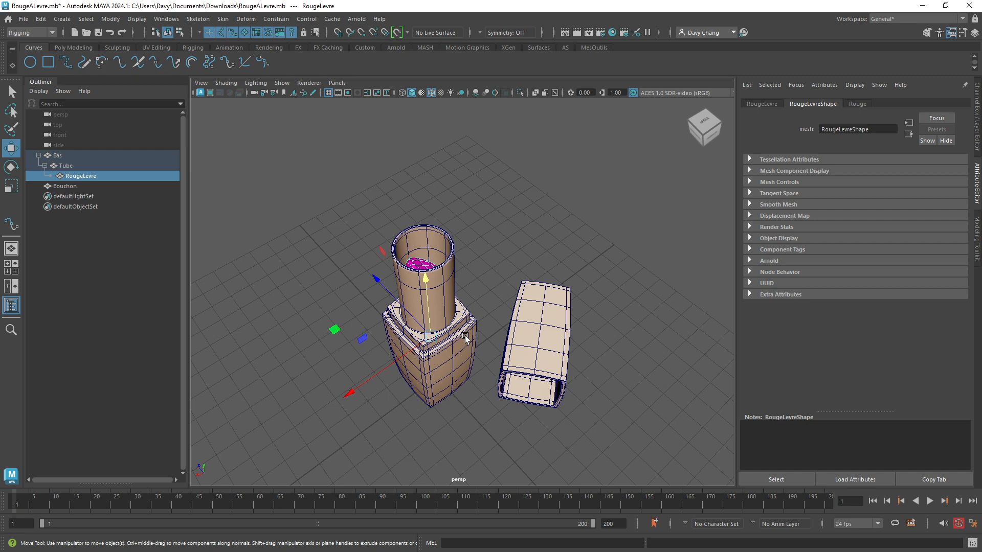
- Hide the Bouchon cap in the scene
alt+drag(465, 339, 484, 305)
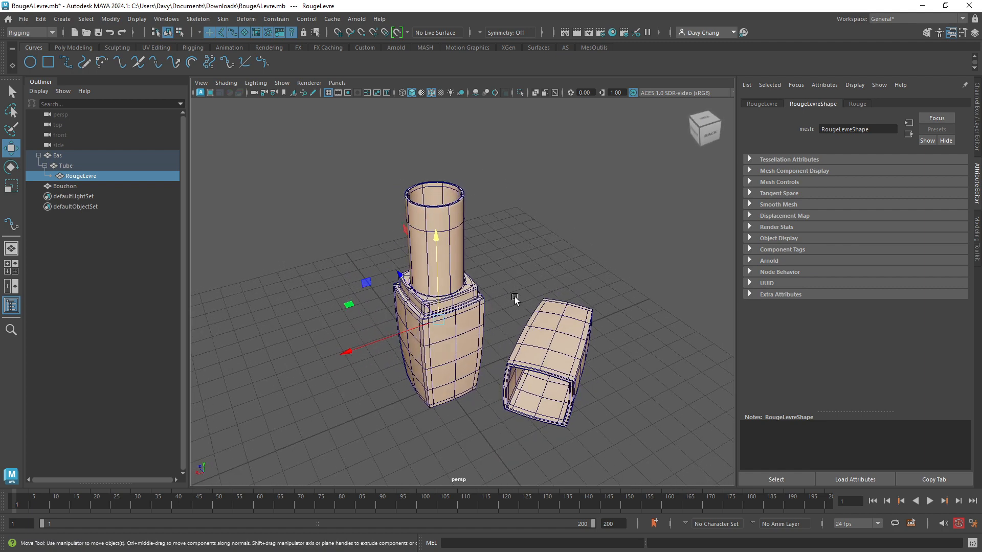
alt+drag(504, 301, 516, 277)
click(538, 321)
alt+middle_drag(514, 274, 518, 292)
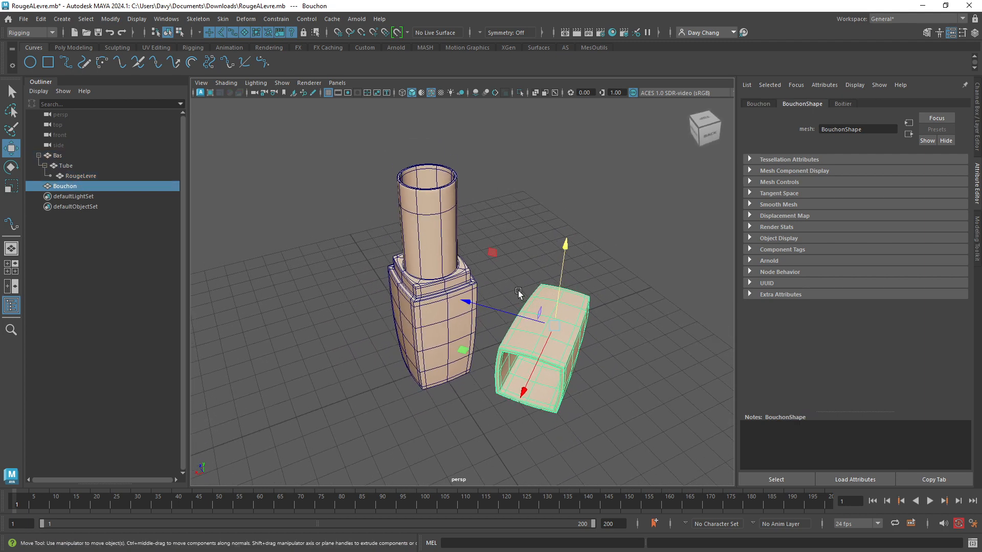
key(h)
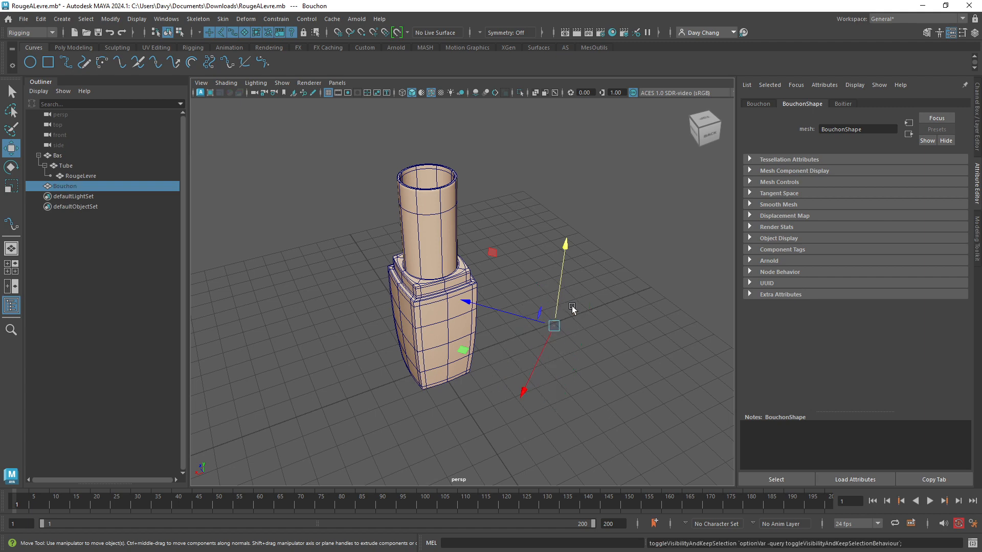
- Try to rotate the Tube about its vertical axis, and undo the rotation
scroll(463, 299, up, 2)
alt+middle_drag(461, 300, 476, 307)
click(459, 268)
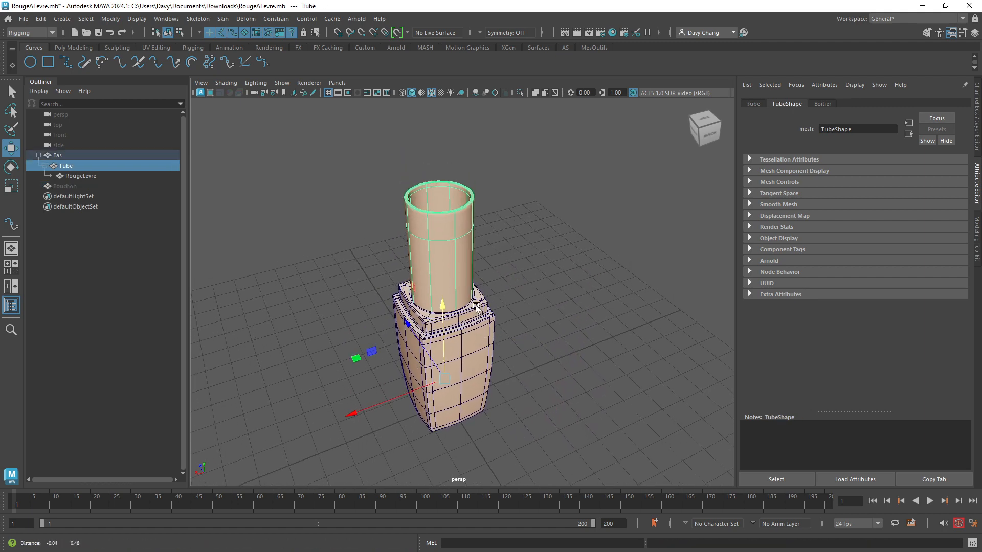
key(e)
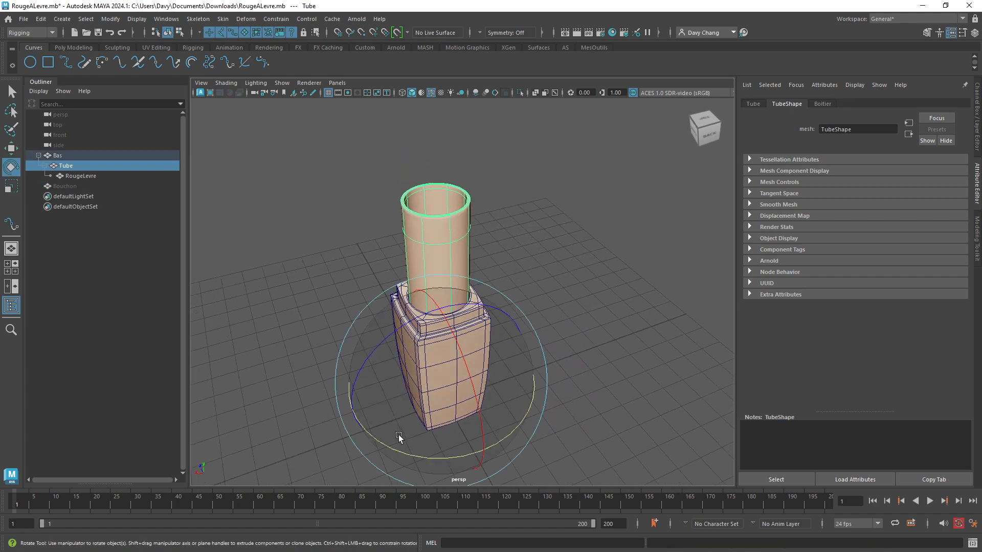
drag(399, 436, 349, 368)
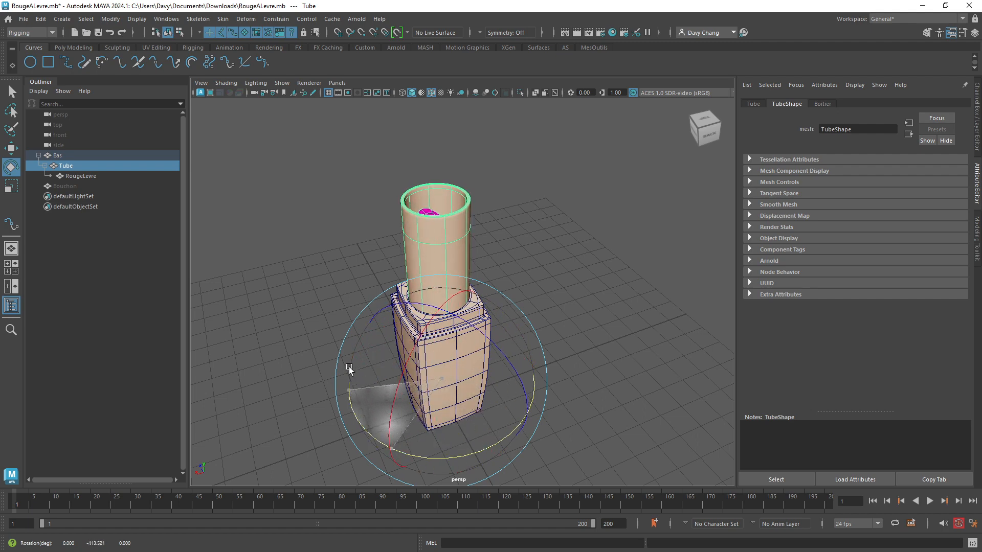
key(ctrl+z)
- Try to rotate the Bas object about its vertical axis, and undo the rotation
alt+drag(430, 253, 430, 296)
scroll(493, 329, down, 2)
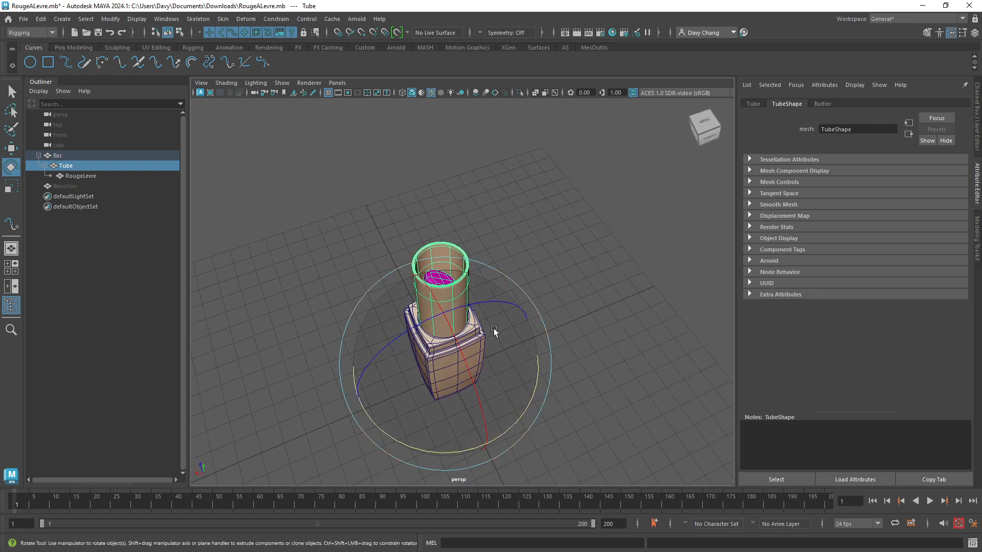
alt+drag(493, 336, 497, 287)
alt+middle_drag(520, 275, 521, 253)
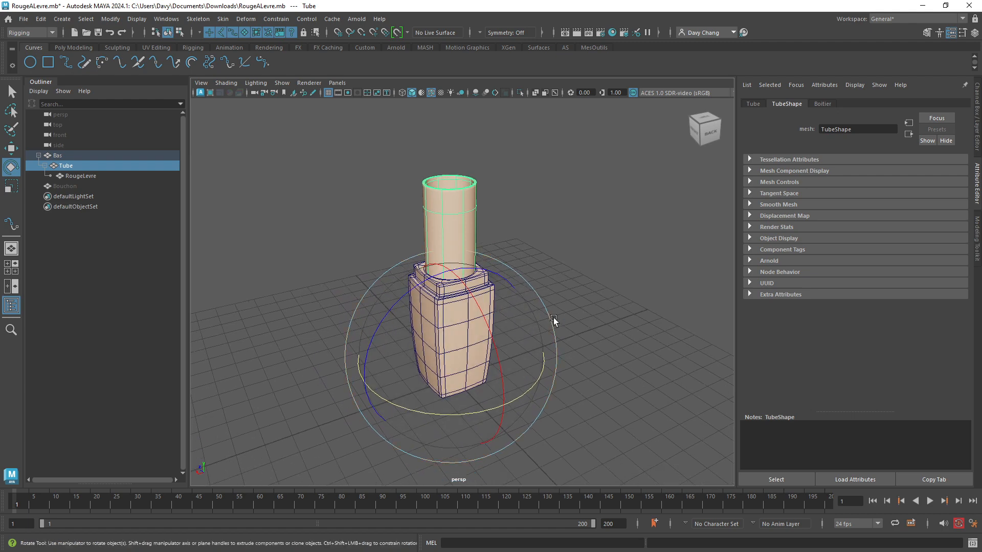
click(553, 317)
click(454, 322)
alt+drag(454, 322, 503, 346)
drag(493, 452, 471, 444)
key(ctrl+z)
- Compare the rotation pivots of Bas and Tube by selecting each from different angles, and clear the selection
alt+drag(484, 293, 486, 295)
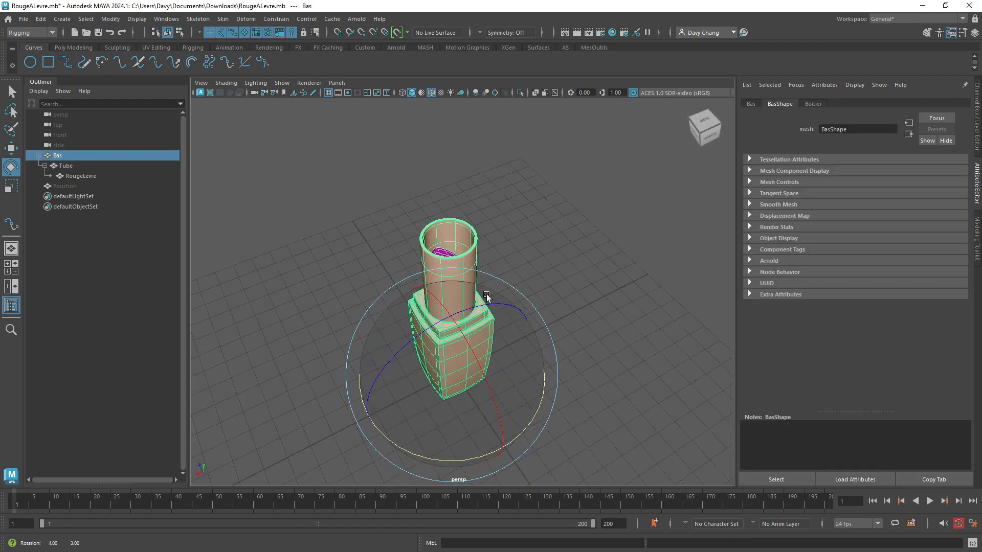
alt+drag(555, 291, 467, 326)
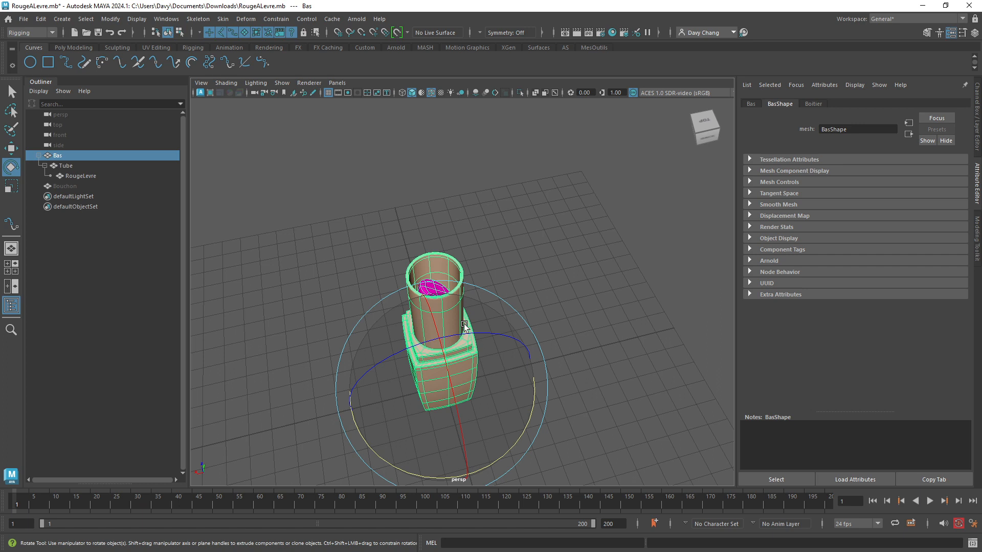
alt+drag(492, 290, 474, 277)
key(Down)
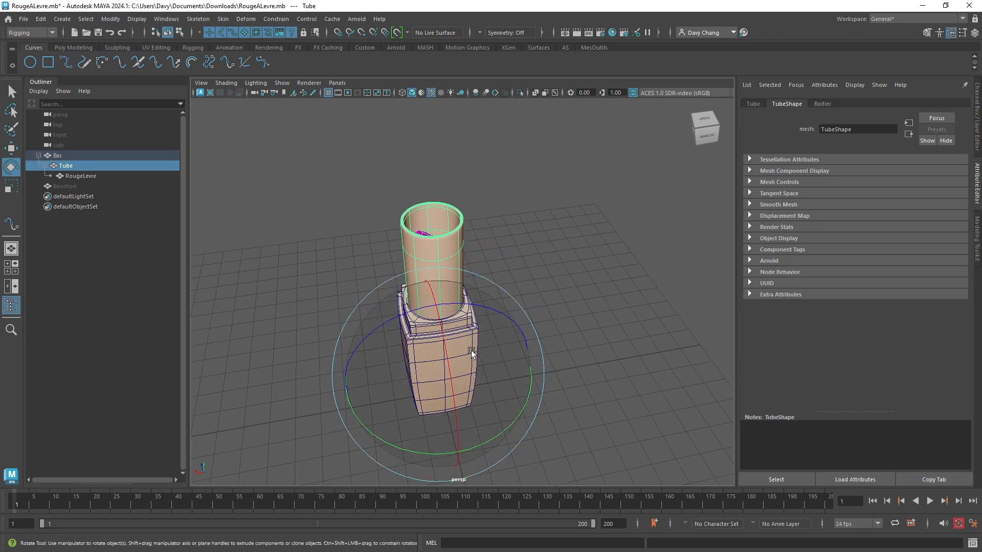
click(475, 328)
click(475, 327)
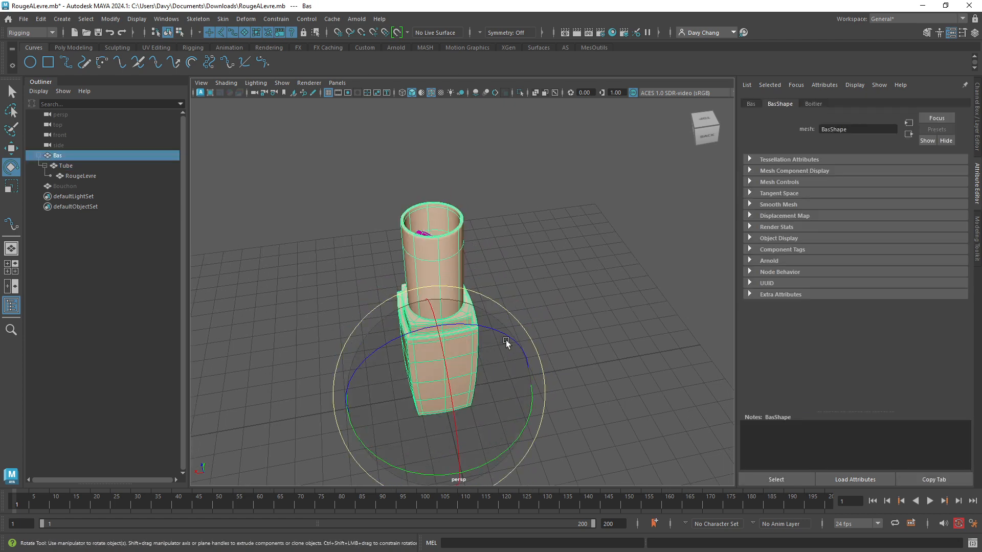
click(532, 270)
alt+drag(512, 292, 434, 275)
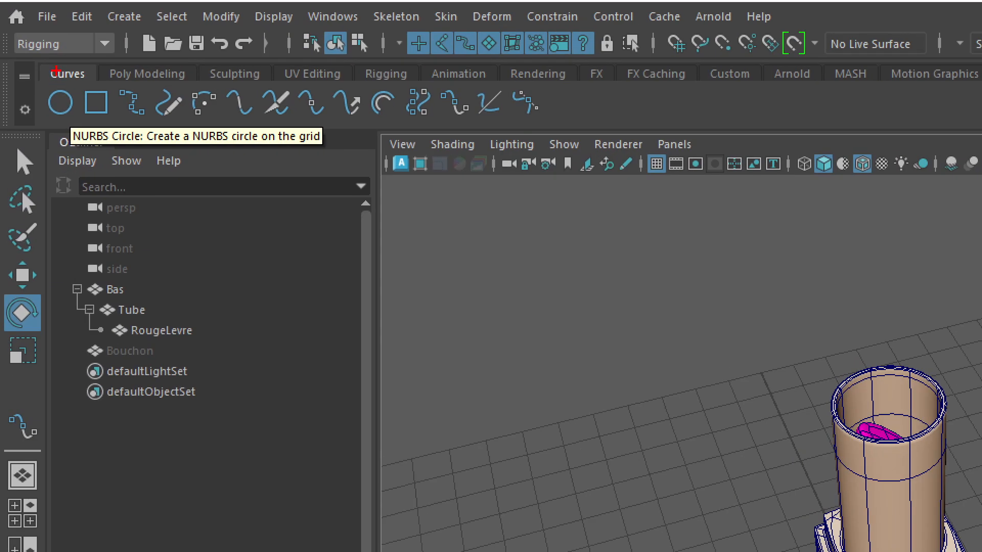
- Create a NURBS circle at the grid's origin, beneath the lipstick base
mouse_move(26, 64)
ctrl+mouse_down()
mouse_move(103, 143)
mouse_move(122, 146)
ctrl+mouse_up()
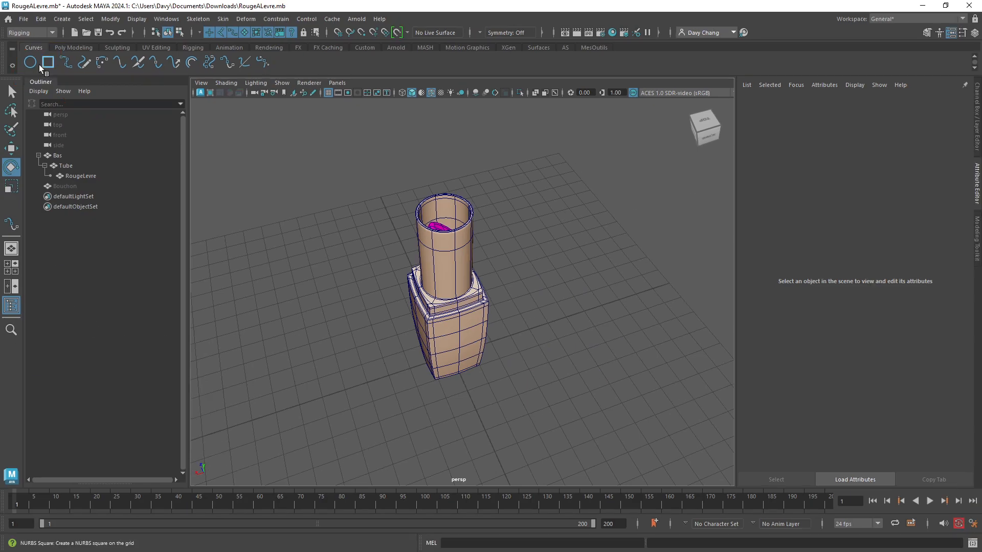
click(66, 105)
mouse_move(406, 349)
alt+mouse_down()
mouse_move(420, 348)
mouse_move(409, 335)
alt+mouse_up()
scroll(401, 342, up, 2)
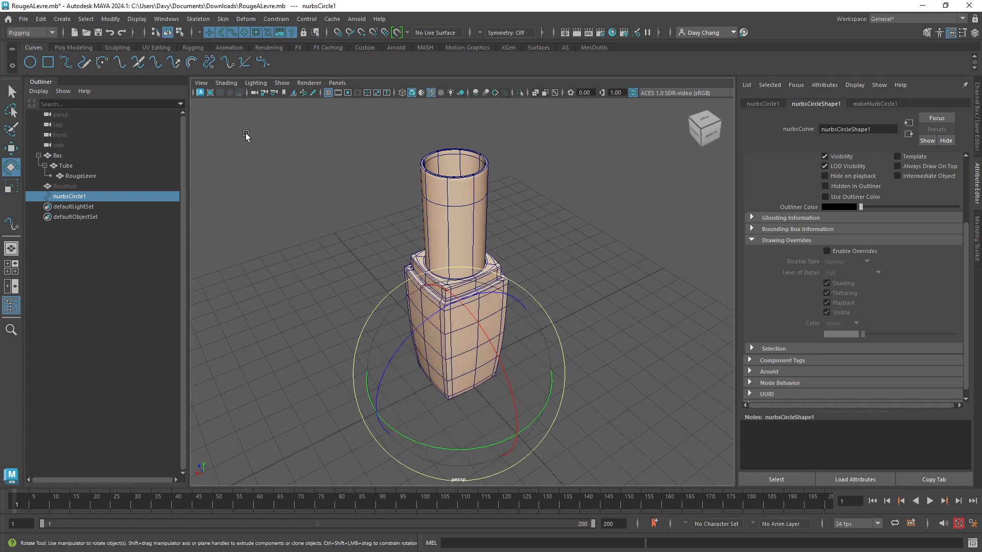
- Turn on X-Ray shading in the perspective view to see the circle through the meshes
click(222, 81)
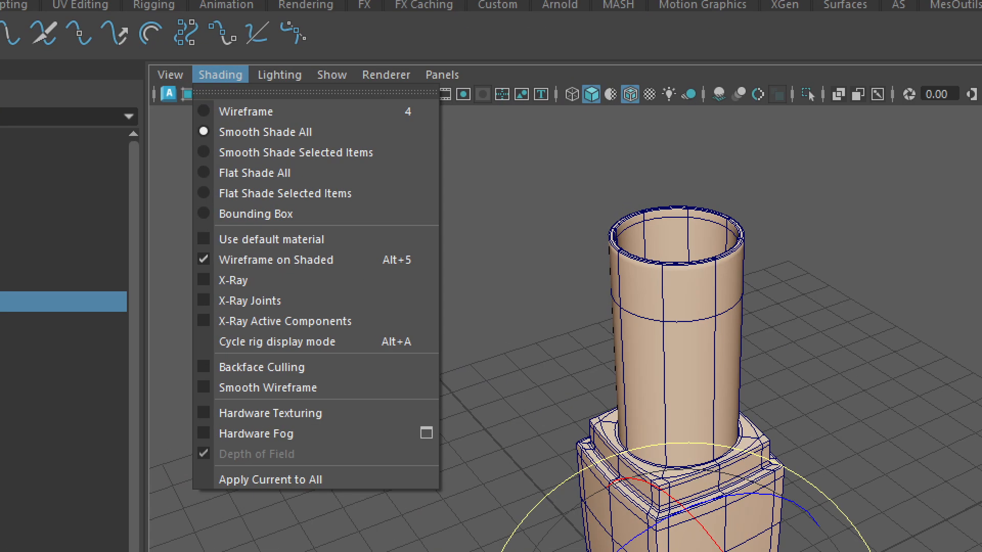
drag(173, 50, 296, 103)
mouse_move(227, 106)
mouse_down()
mouse_move(244, 189)
mouse_move(230, 252)
mouse_move(261, 236)
mouse_up()
drag(181, 266, 279, 299)
key(Escape)
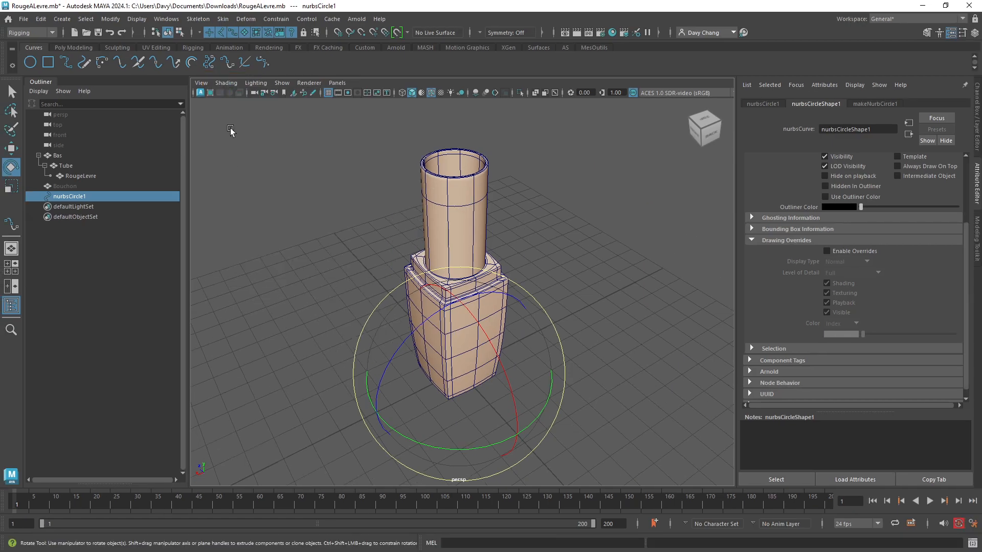
click(228, 84)
click(240, 187)
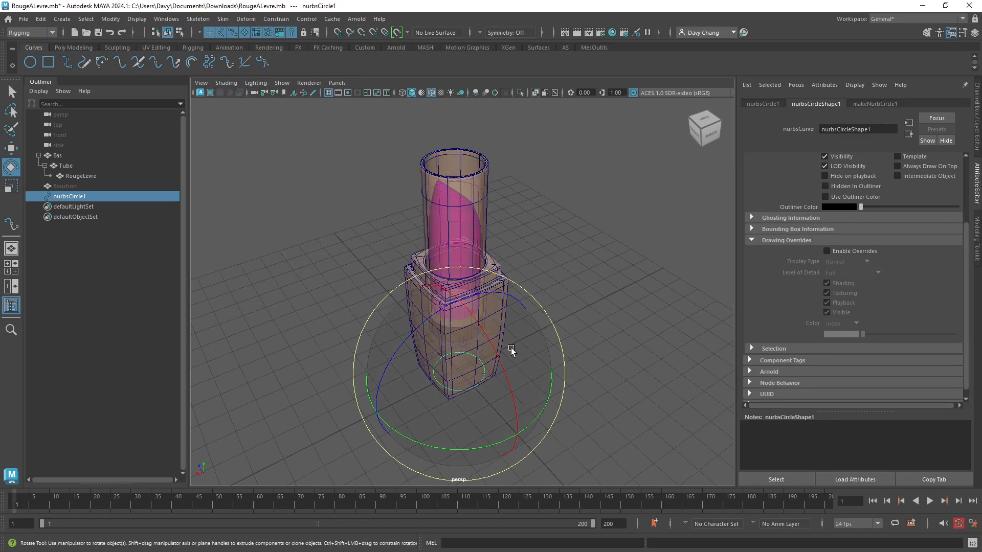
- Display the NURBS circle's transform channels in place of its shape attributes
scroll(509, 369, up, 3)
scroll(510, 368, down, 2)
scroll(539, 355, down, 2)
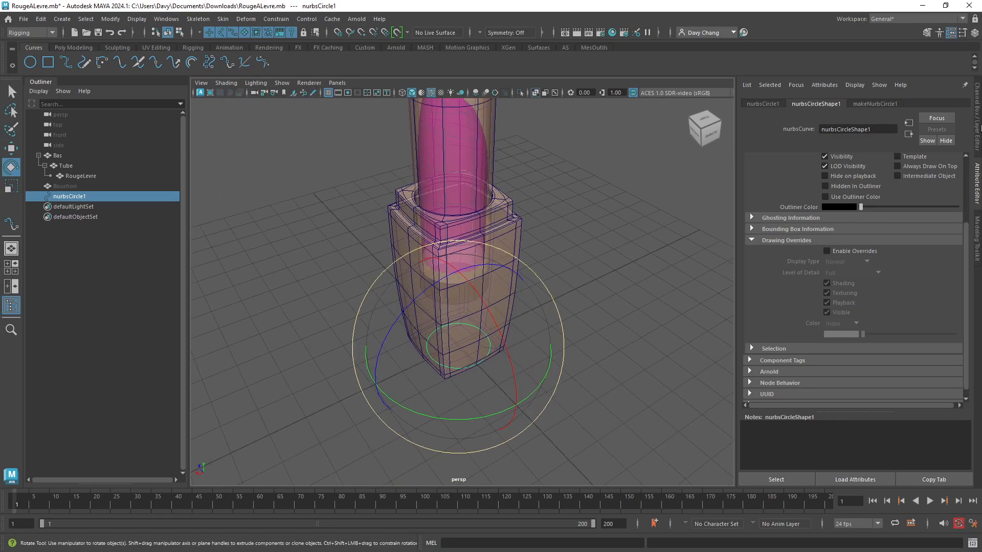
click(978, 125)
scroll(522, 326, up, 2)
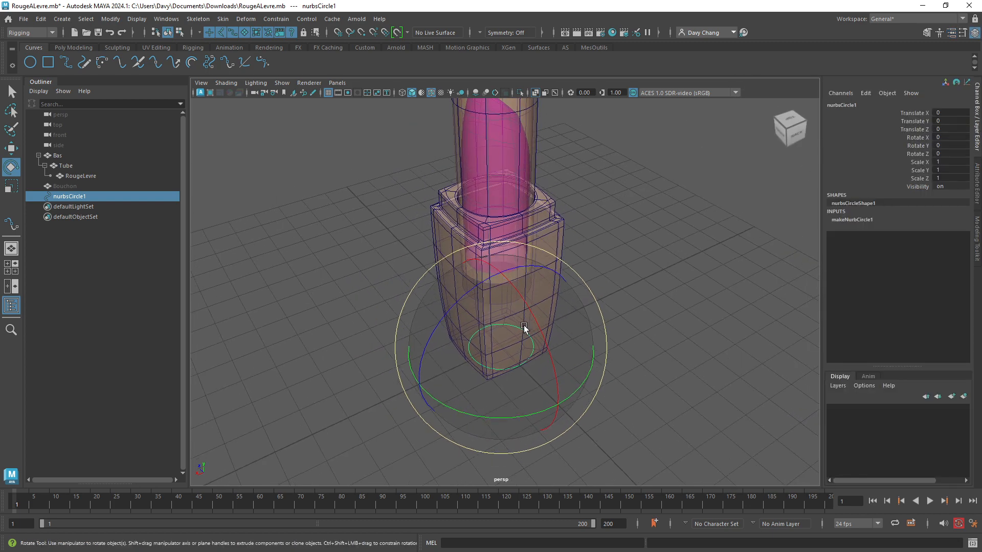
- Try to scale the circle object to about 2.6 in X and Z, and undo the scaling
alt+drag(514, 325, 510, 327)
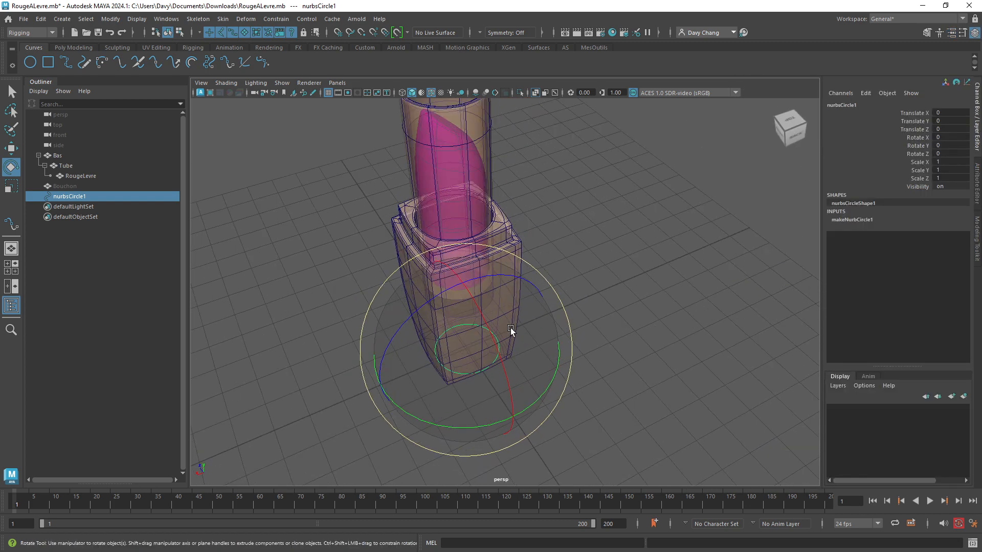
key(r)
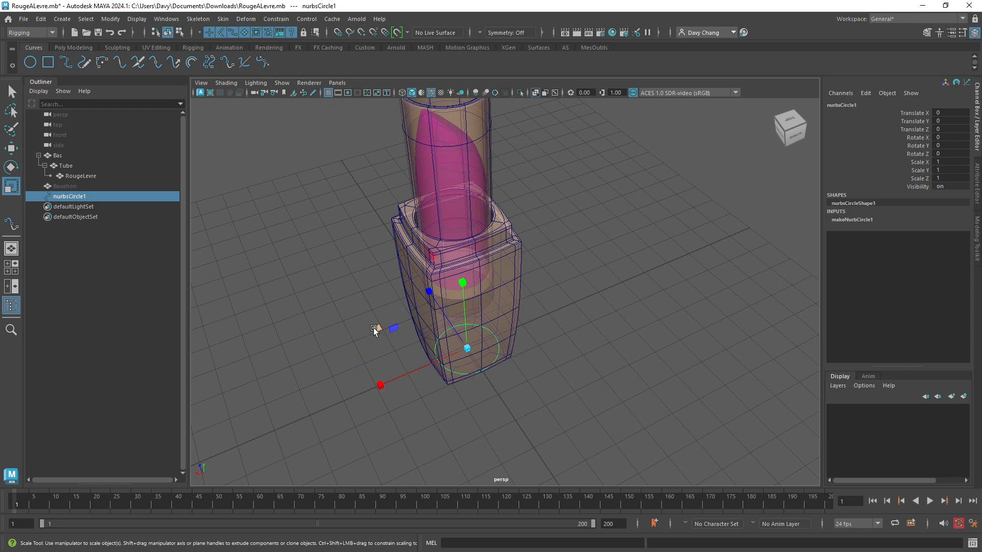
drag(374, 327, 314, 299)
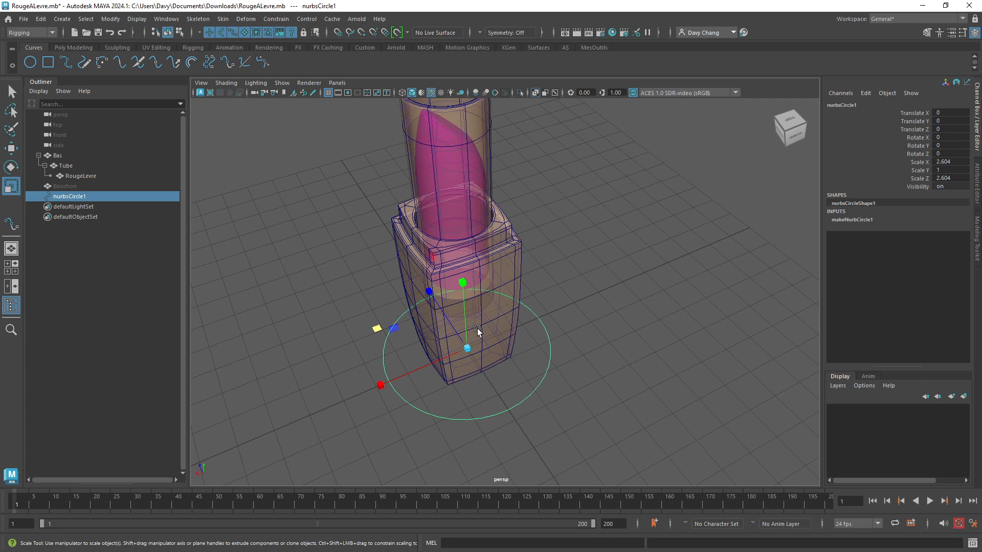
key(ctrl+z)
- Switch nurbsCircle1 to control vertex editing
alt+middle_drag(475, 332, 480, 333)
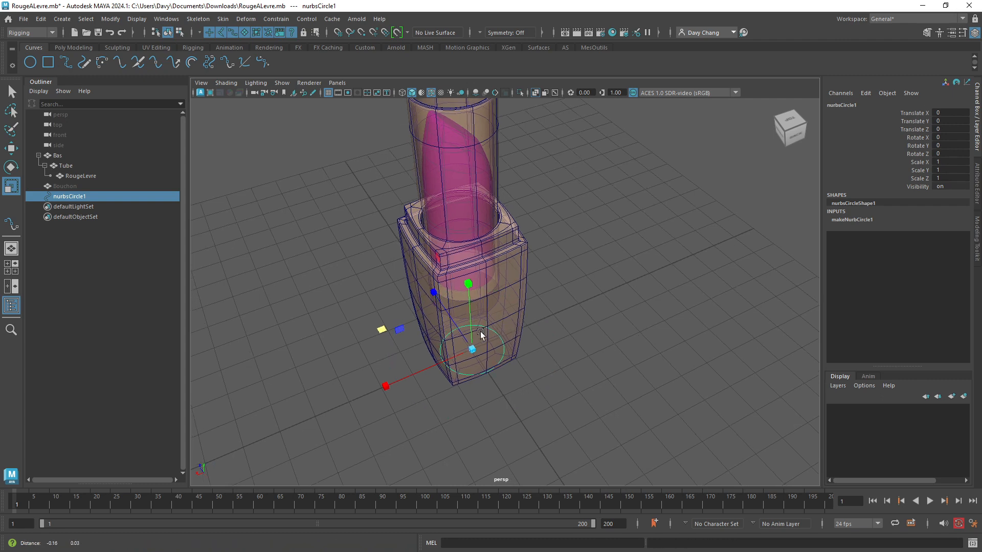
alt+drag(481, 333, 471, 342)
alt+middle_drag(528, 331, 518, 318)
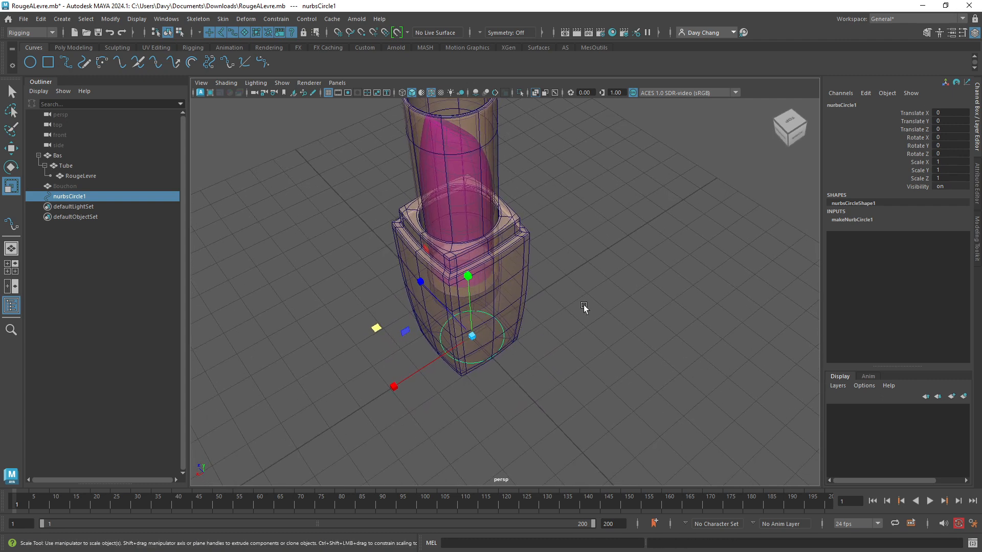
right_click(572, 292)
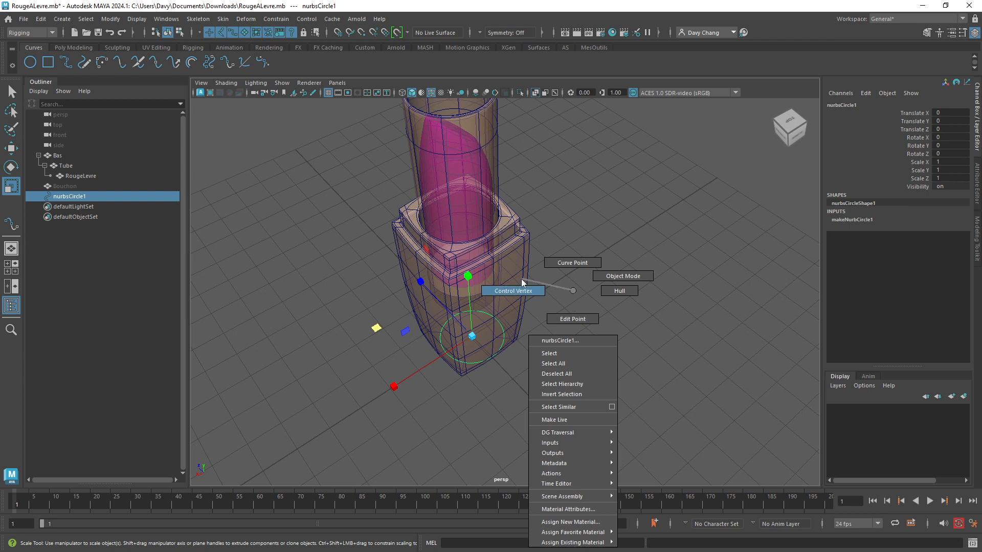
click(518, 292)
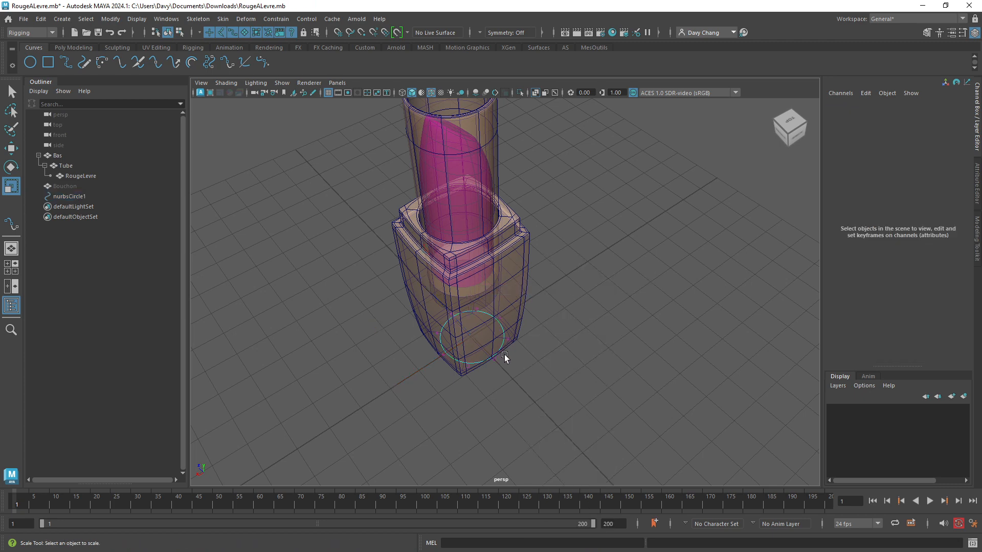
- Scale all of nurbsCircle1's control vertices outward in the horizontal plane so it surrounds the base, and return to object mode
alt+drag(375, 353, 538, 342)
click(456, 343)
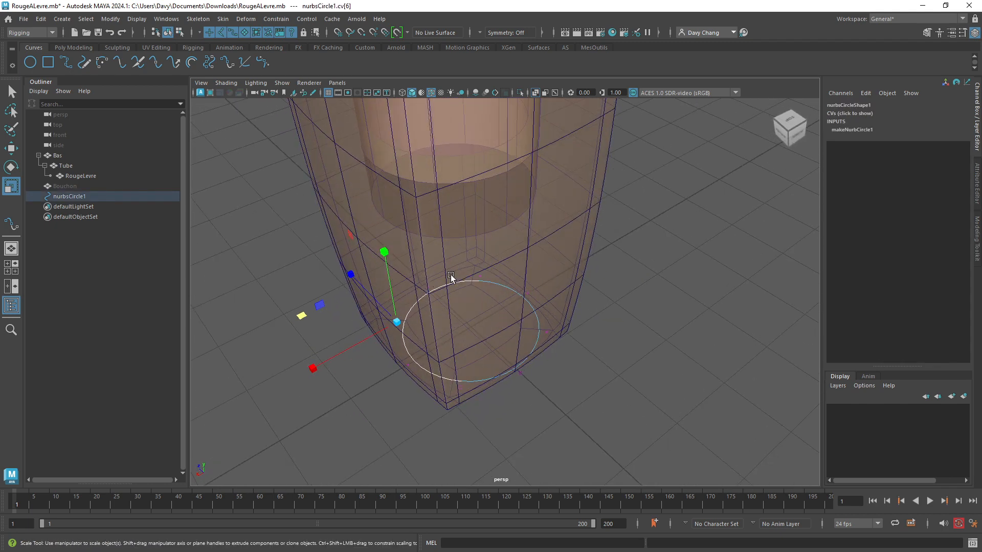
alt+drag(450, 275, 467, 285)
drag(318, 237, 639, 398)
alt+drag(666, 368, 583, 333)
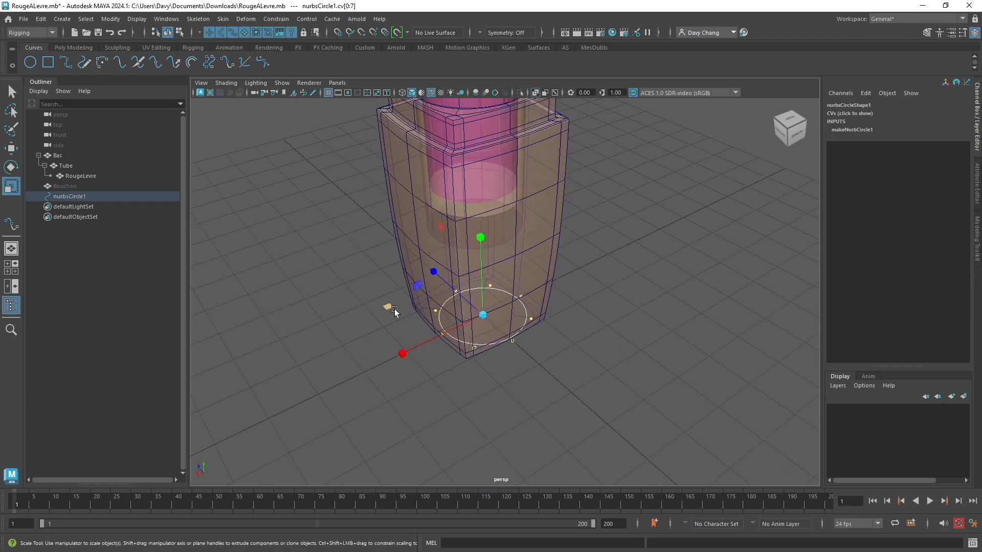
drag(389, 311, 335, 274)
right_click(616, 259)
right_drag(617, 259, 665, 246)
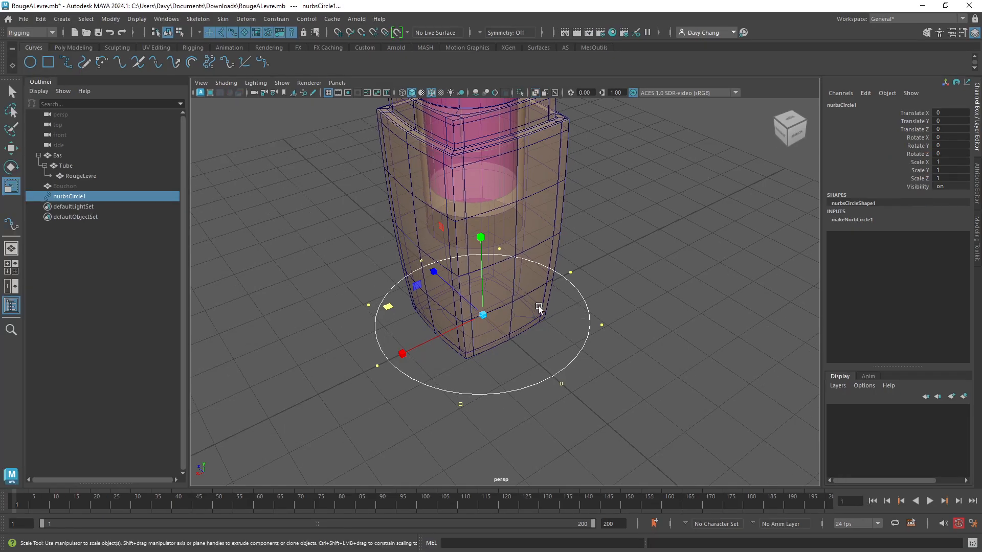
- Reshape nurbsCircle1 into a rounded square by scaling four alternate control vertices outward, and return to object mode
alt+drag(539, 306, 498, 341)
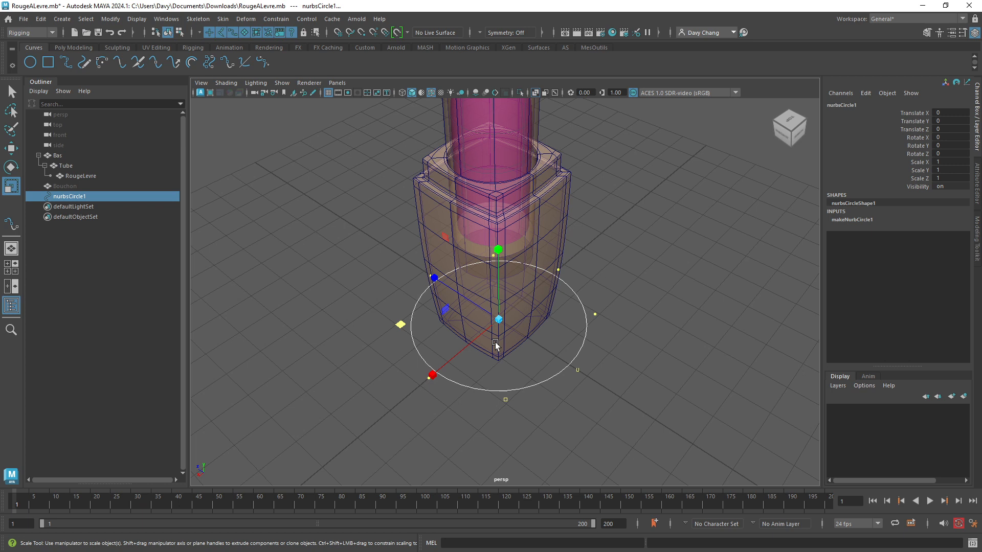
right_drag(627, 291, 578, 295)
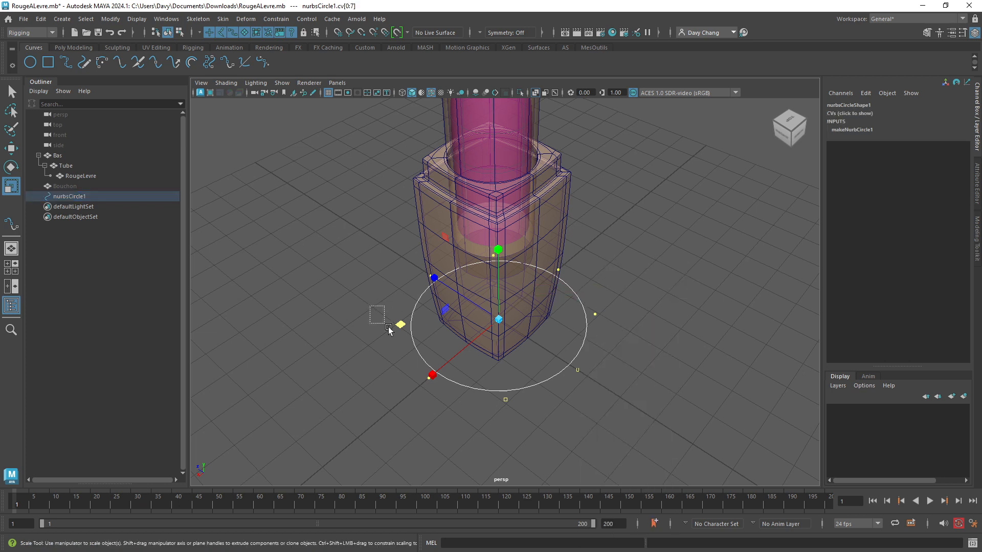
drag(388, 327, 405, 330)
drag(597, 308, 597, 310)
drag(502, 402, 503, 402)
alt+drag(506, 393, 455, 325)
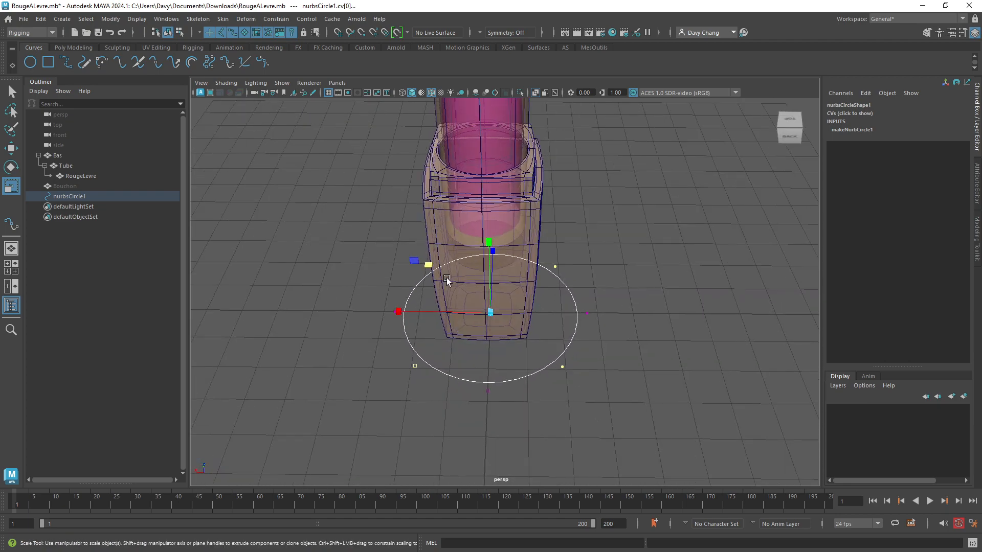
alt+drag(447, 277, 386, 276)
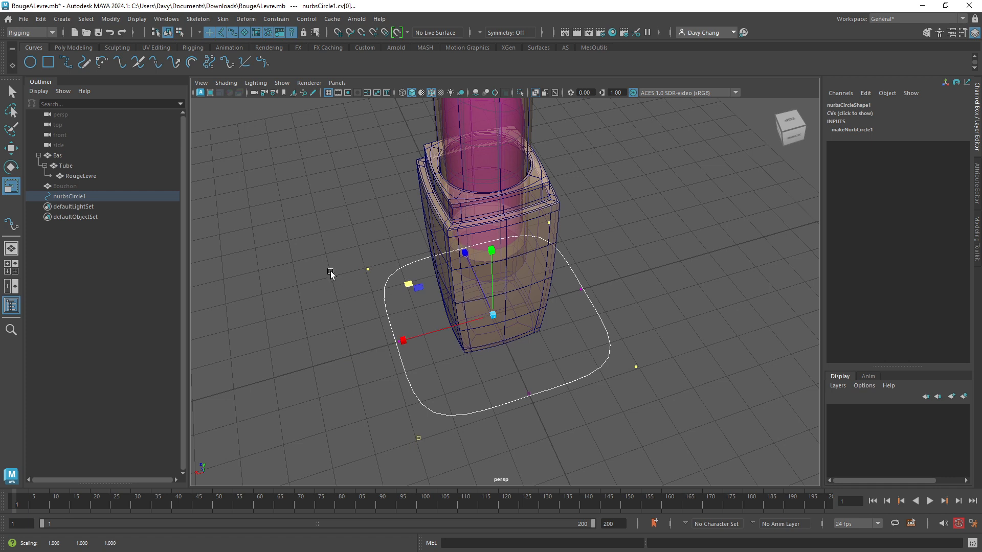
right_drag(332, 272, 357, 258)
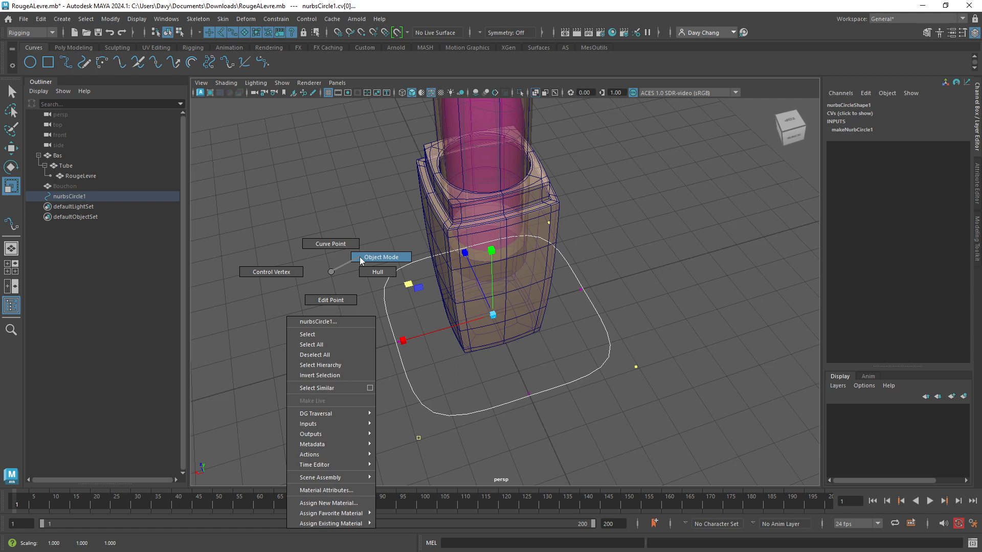
right_drag(360, 257, 360, 257)
key(w)
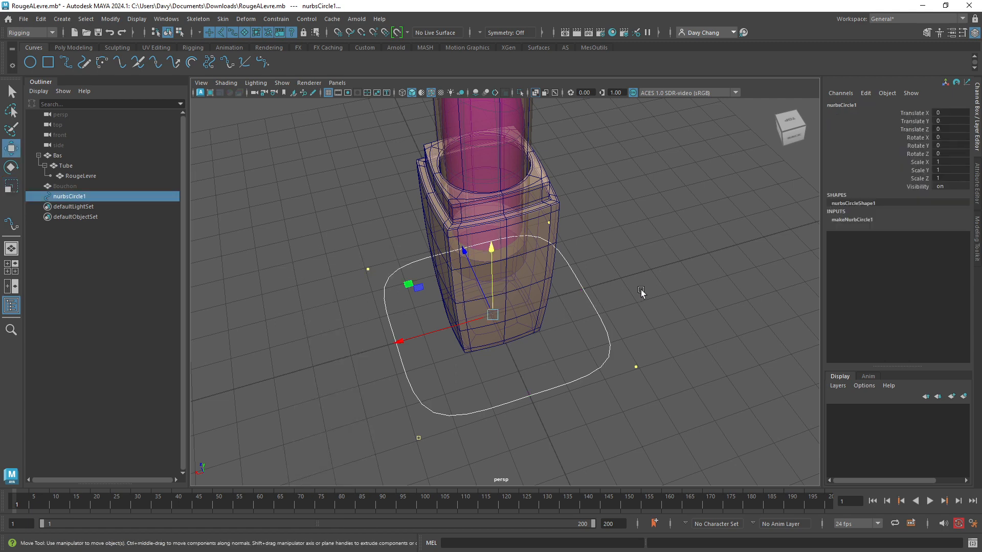
double_click(641, 292)
alt+drag(614, 318, 535, 284)
- Enable drawing overrides on nurbsCircleShape1 and set its index colour to bright green
drag(567, 369, 630, 328)
scroll(631, 358, down, 1)
scroll(631, 357, down, 3)
alt+drag(516, 334, 569, 352)
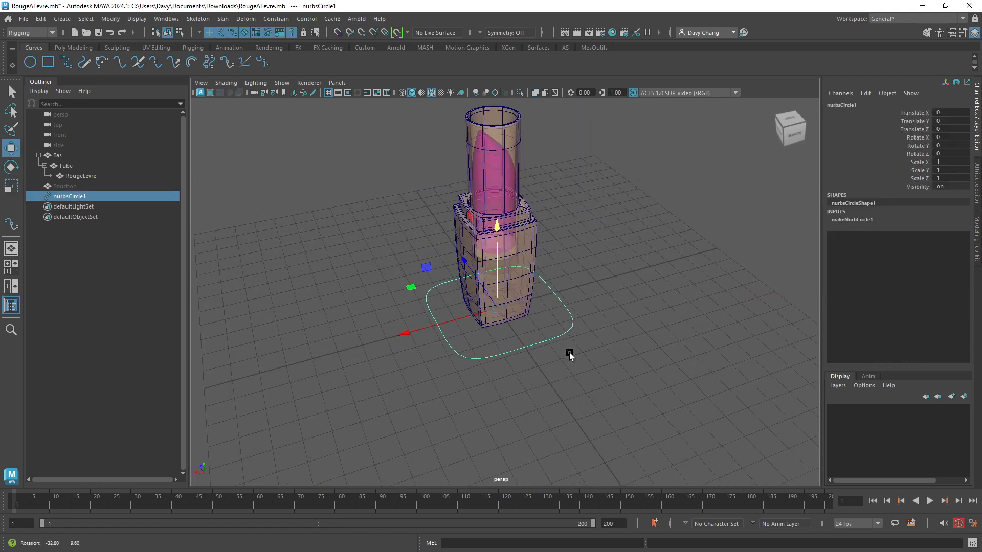
scroll(572, 327, up, 2)
alt+middle_drag(523, 323, 539, 337)
mouse_move(538, 336)
alt+mouse_down()
mouse_move(575, 339)
mouse_move(515, 329)
mouse_move(566, 339)
mouse_move(556, 336)
alt+mouse_up()
alt+middle_drag(557, 336, 579, 330)
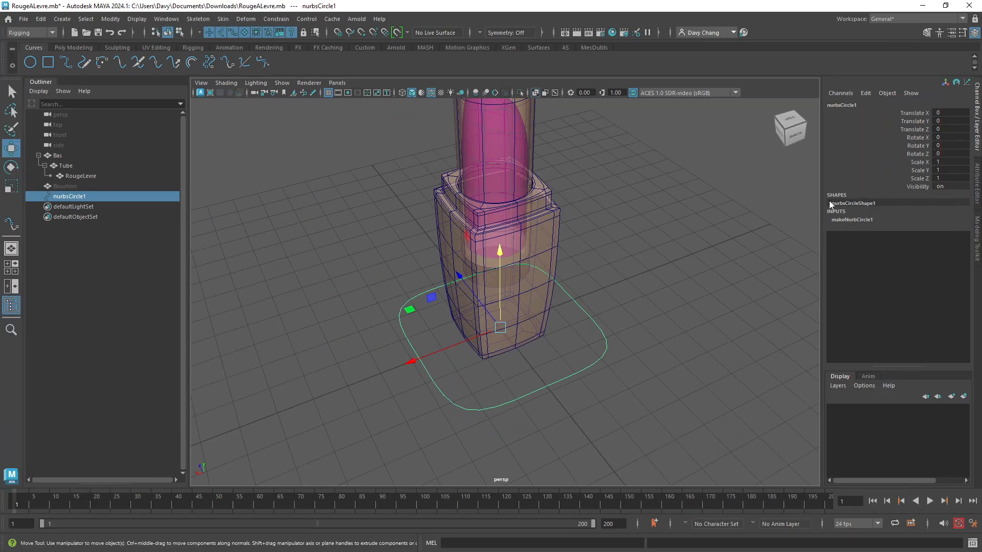
key(ctrl+a)
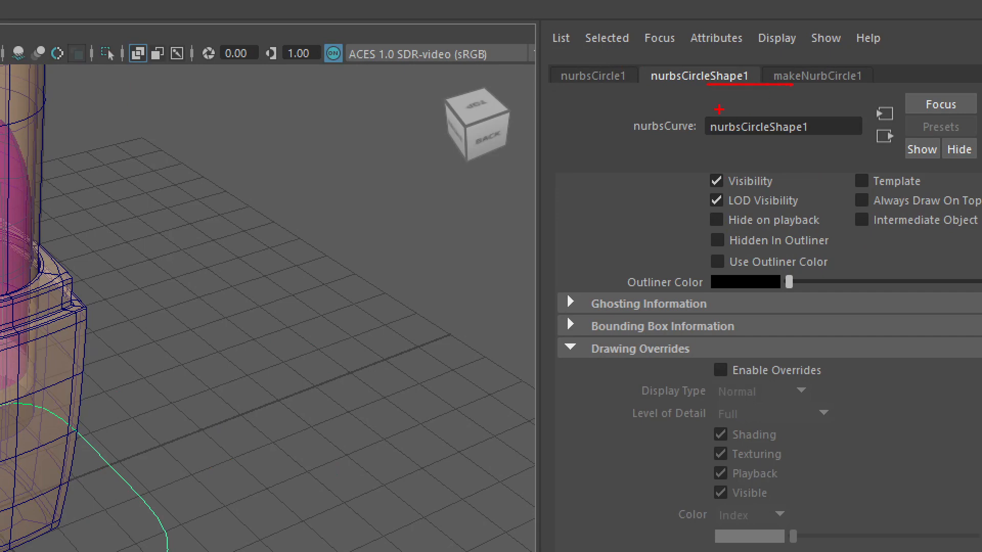
mouse_move(720, 109)
mouse_down()
mouse_move(674, 330)
mouse_move(697, 321)
mouse_up()
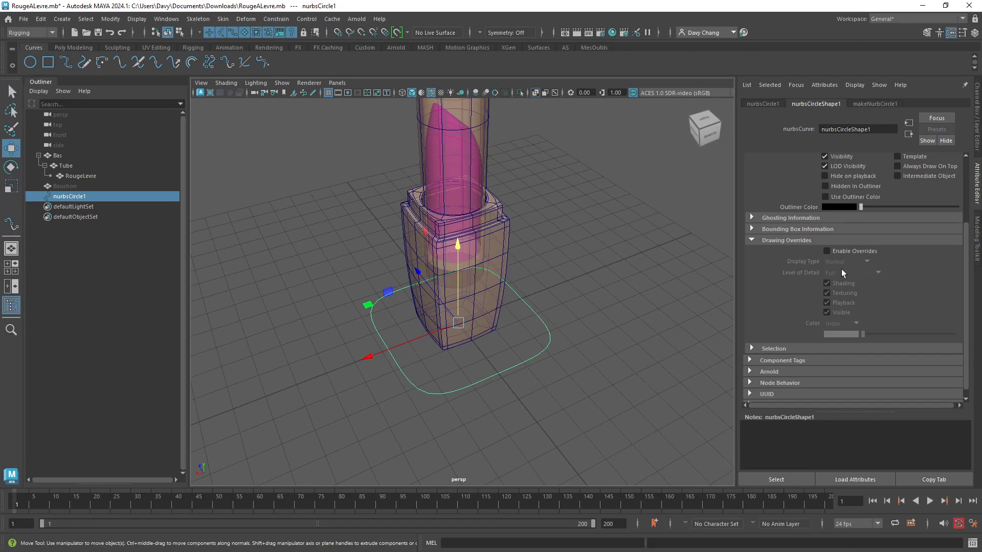
click(720, 370)
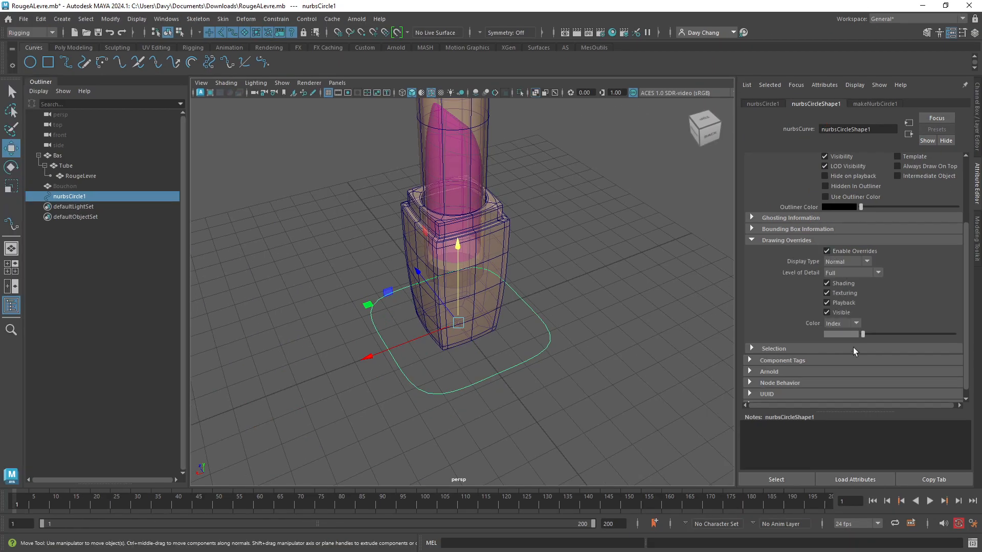
drag(864, 336, 902, 335)
click(598, 324)
alt+drag(546, 324, 360, 303)
scroll(485, 321, up, 3)
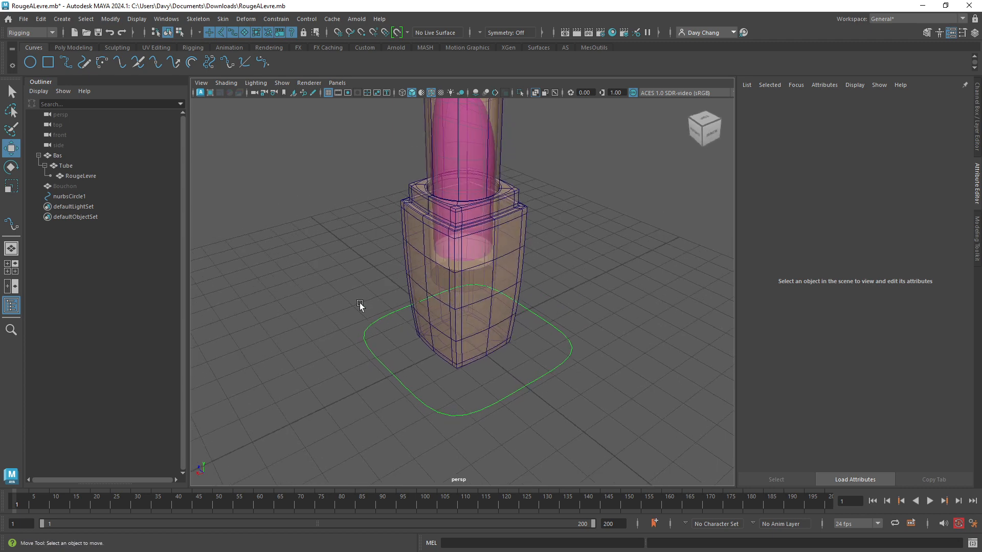
- Rename the green controller curve as Ctrl_General
click(366, 331)
double_click(64, 195)
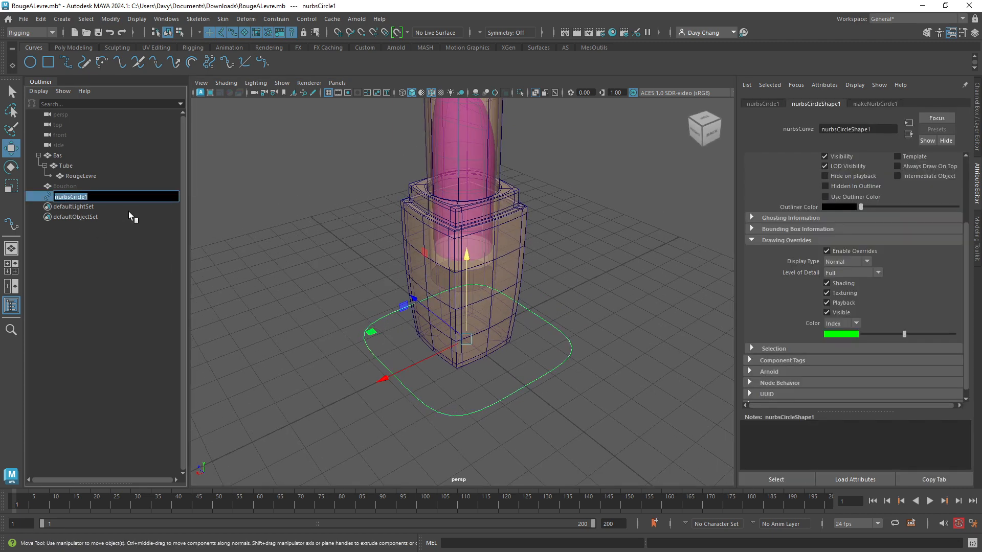
text(Ctrl)
text(_)
text(Général)
key(BackSpace)
key(BackSpace)
key(BackSpace)
key(BackSpace)
key(BackSpace)
key(BackSpace)
text(eneral)
key(Return)
click(560, 306)
alt+drag(556, 305, 381, 331)
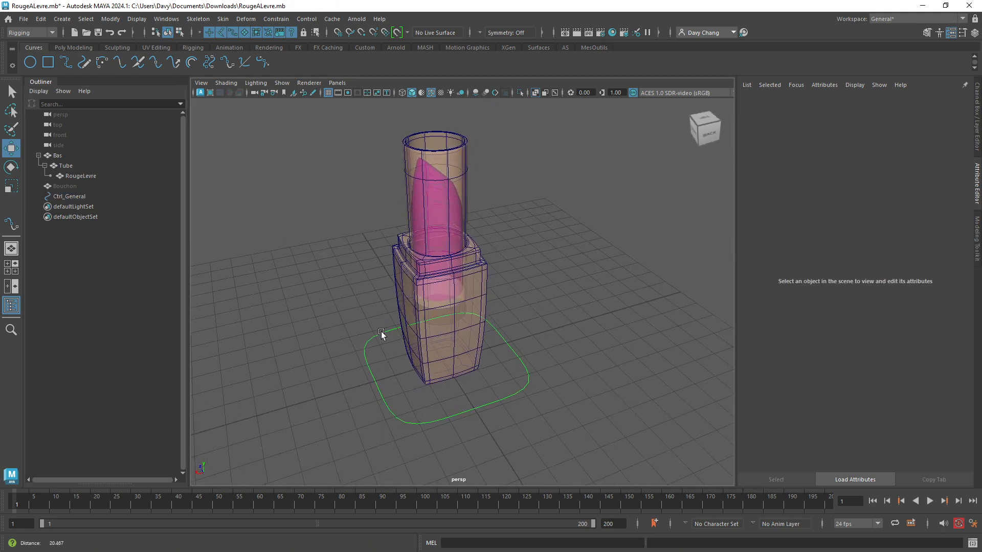
- Show Ctrl_General's transform channels and delete its construction history
click(382, 335)
alt+middle_drag(480, 347, 521, 339)
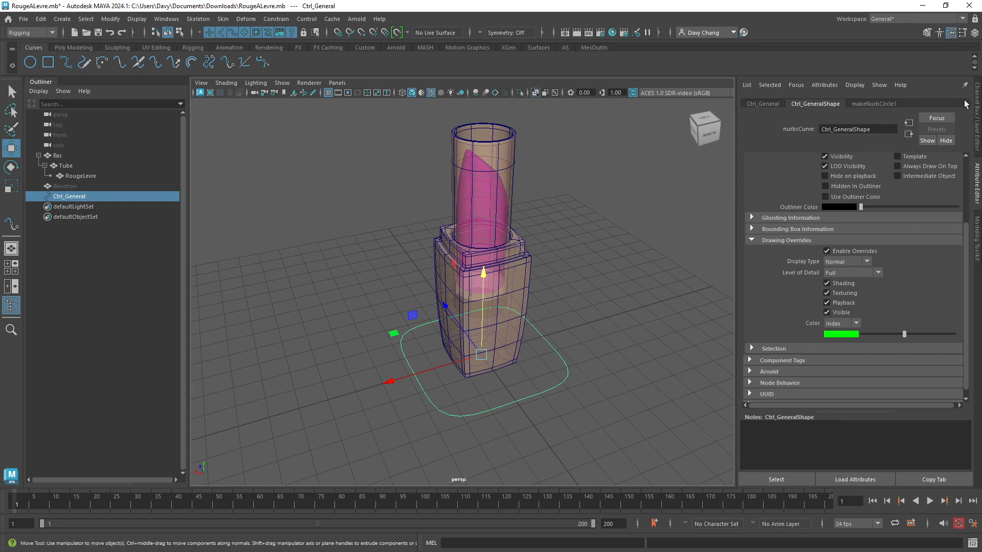
click(977, 112)
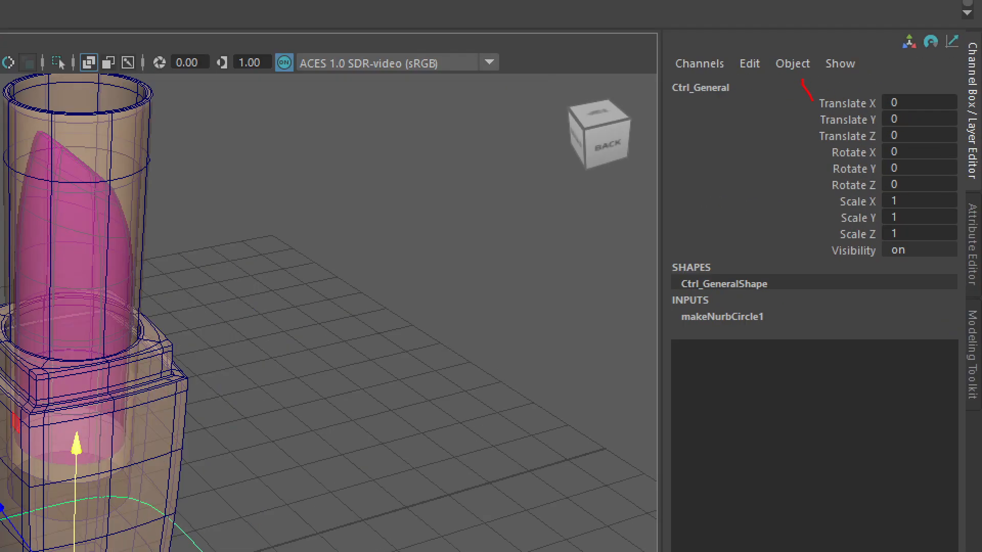
drag(813, 101, 981, 306)
key(Escape)
drag(781, 70, 925, 293)
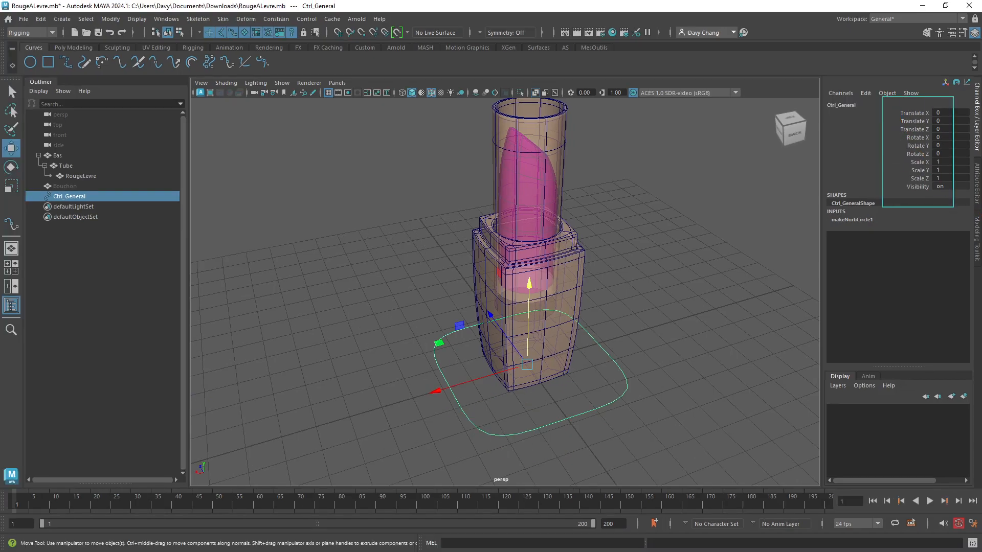
drag(953, 206, 952, 209)
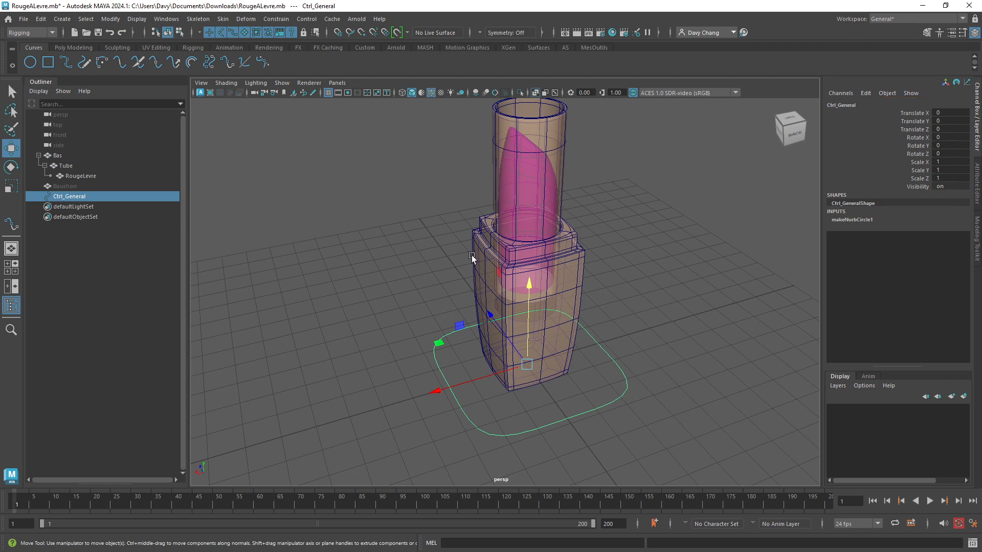
key(alt+shift+d)
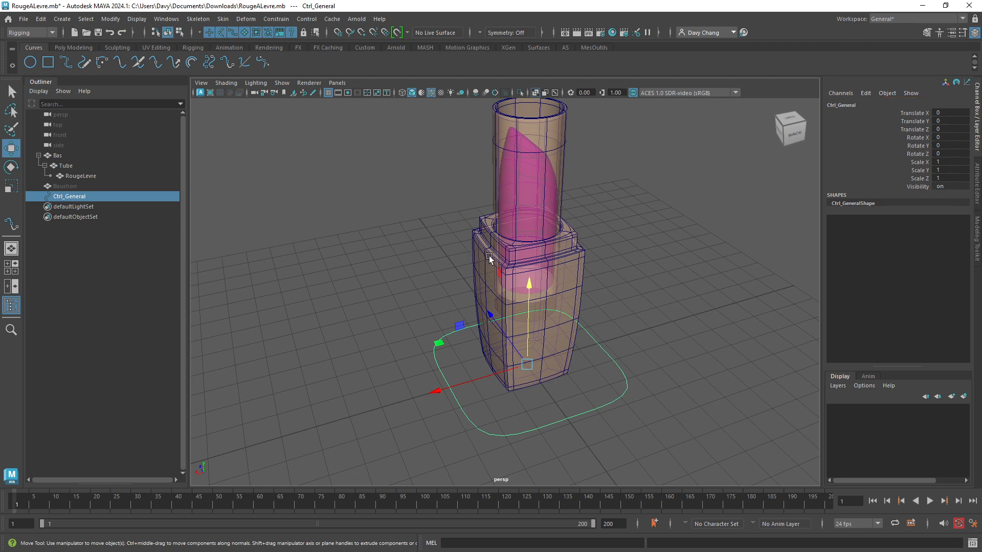
alt+middle_drag(475, 272, 441, 274)
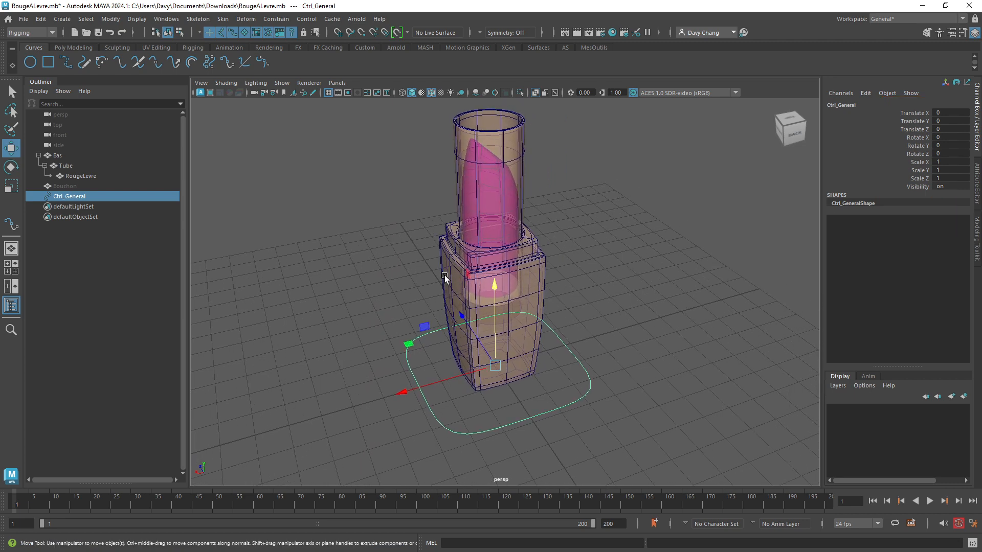
- Freeze the transformations of Ctrl_General
click(110, 19)
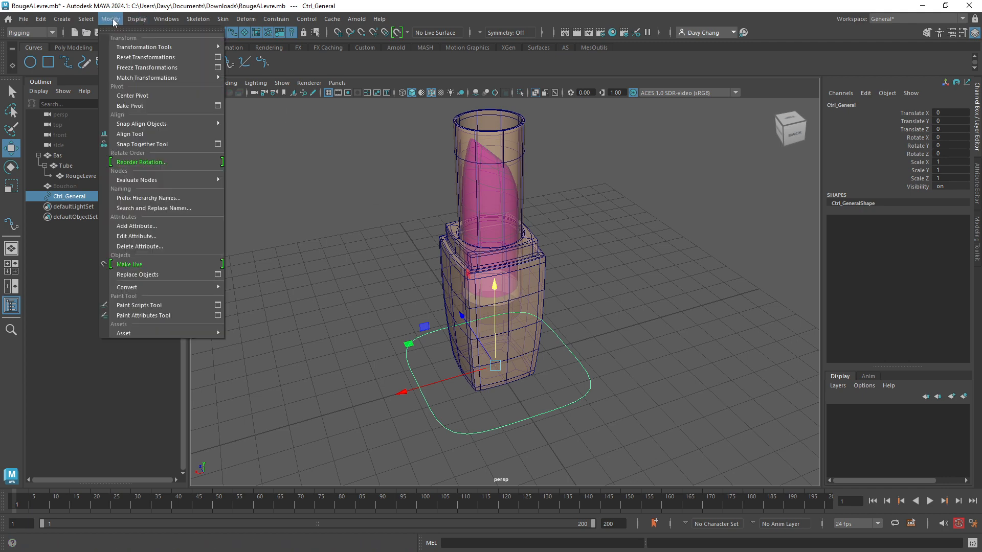
click(148, 68)
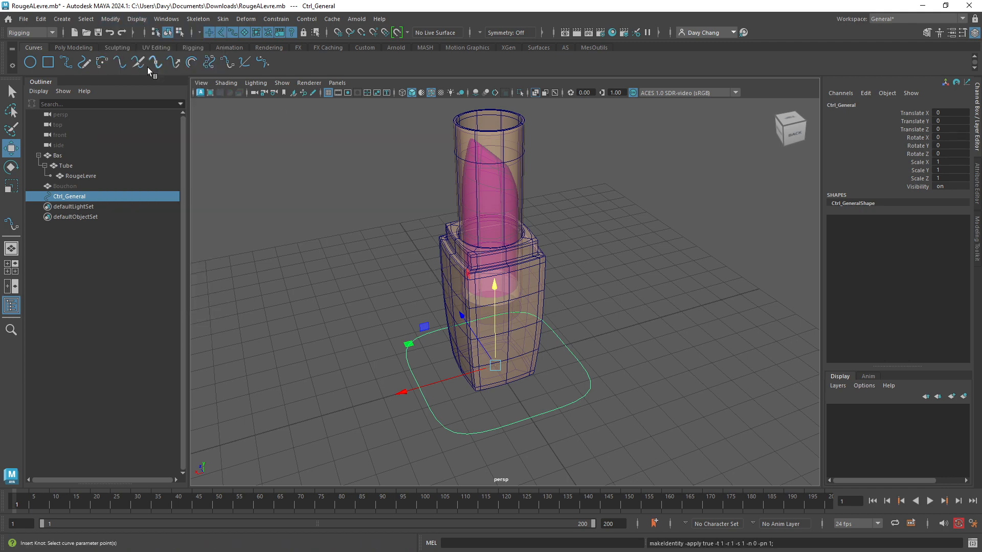
alt+middle_drag(584, 344, 576, 364)
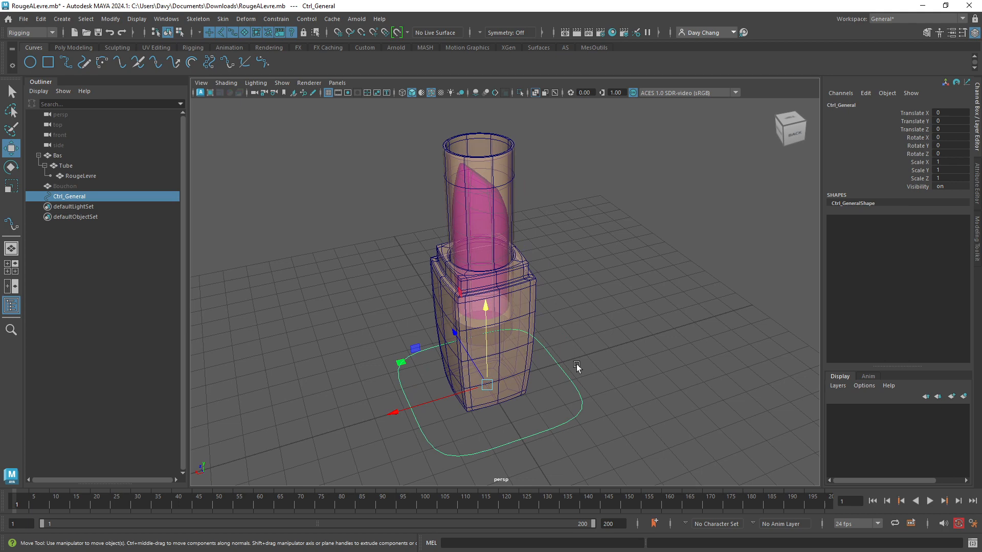
alt+drag(576, 364, 533, 356)
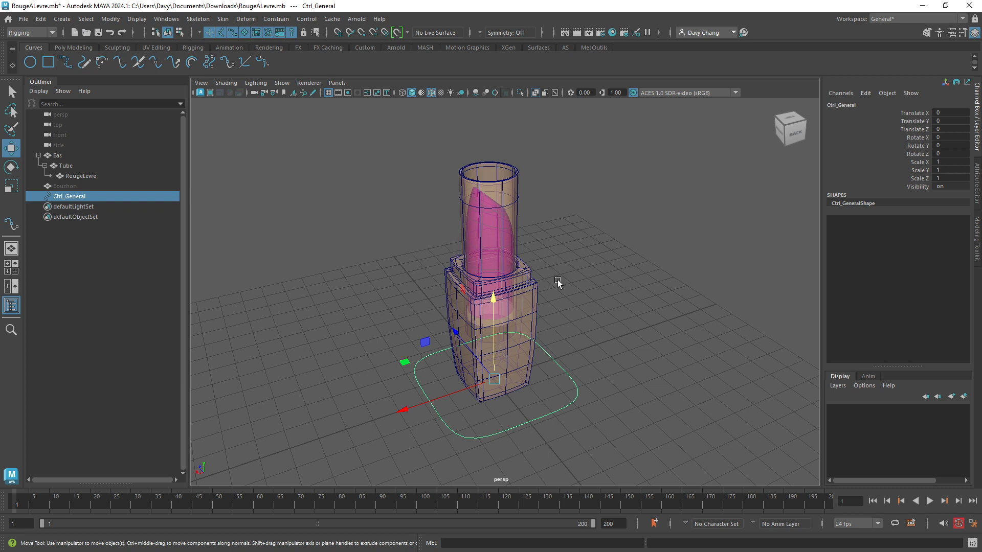
- Select the tube, the lipstick stick and the base in turn to examine how their hierarchy is linked
click(510, 199)
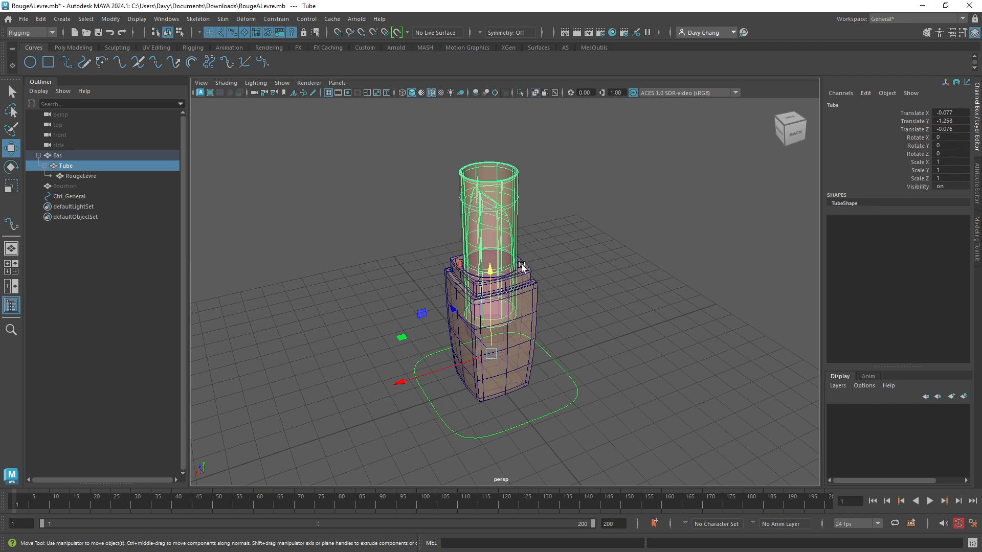
alt+drag(519, 177, 481, 148)
click(482, 251)
key(ctrl+z)
alt+drag(531, 314, 537, 269)
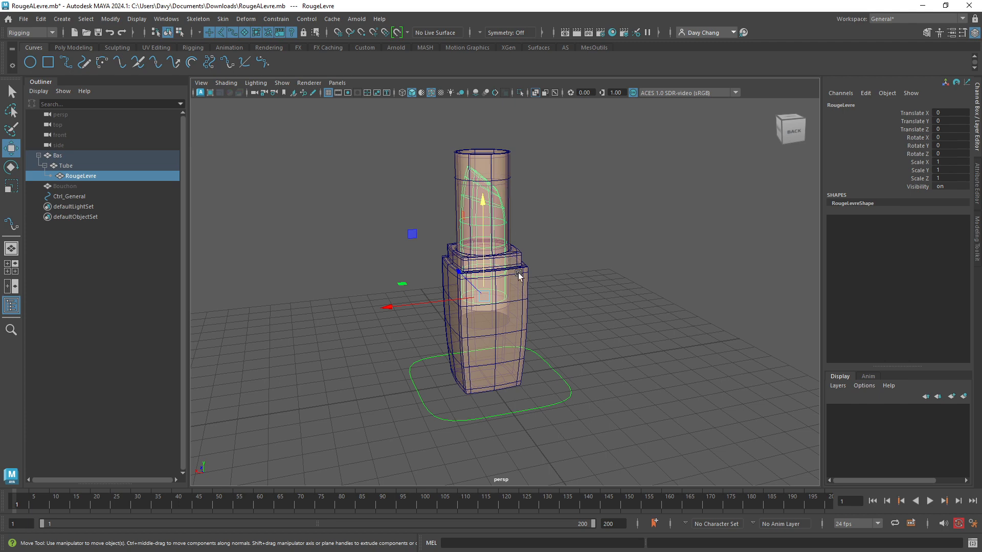
click(532, 302)
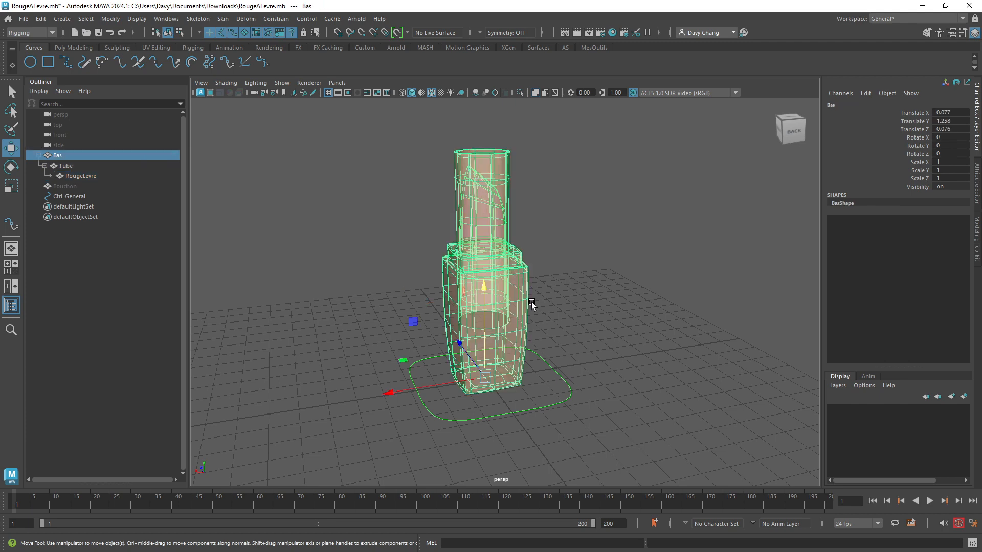
click(498, 170)
alt+drag(548, 234, 542, 257)
- Create a new NURBS circle at the origin and scale its control vertices horizontally to surround the base inside Ctrl_General
click(259, 168)
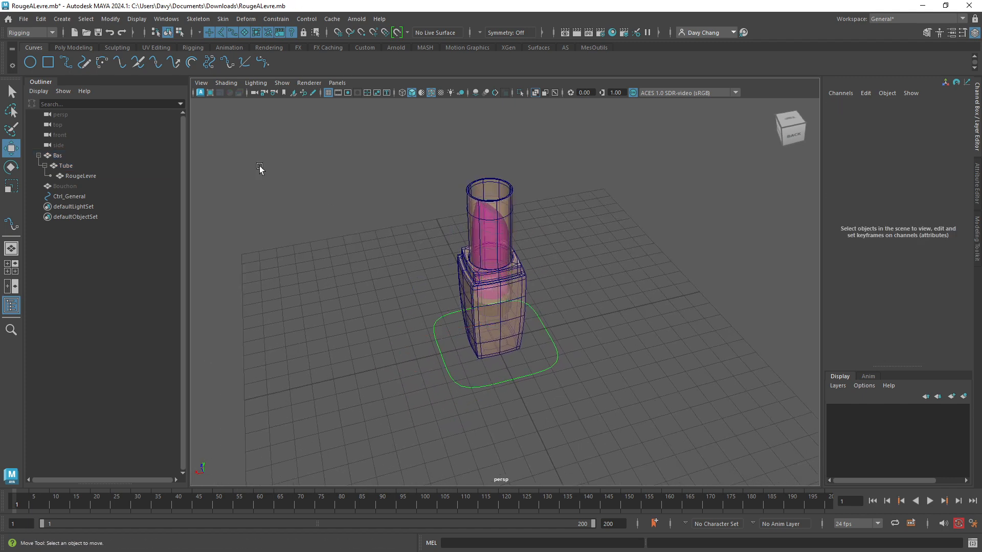
click(29, 66)
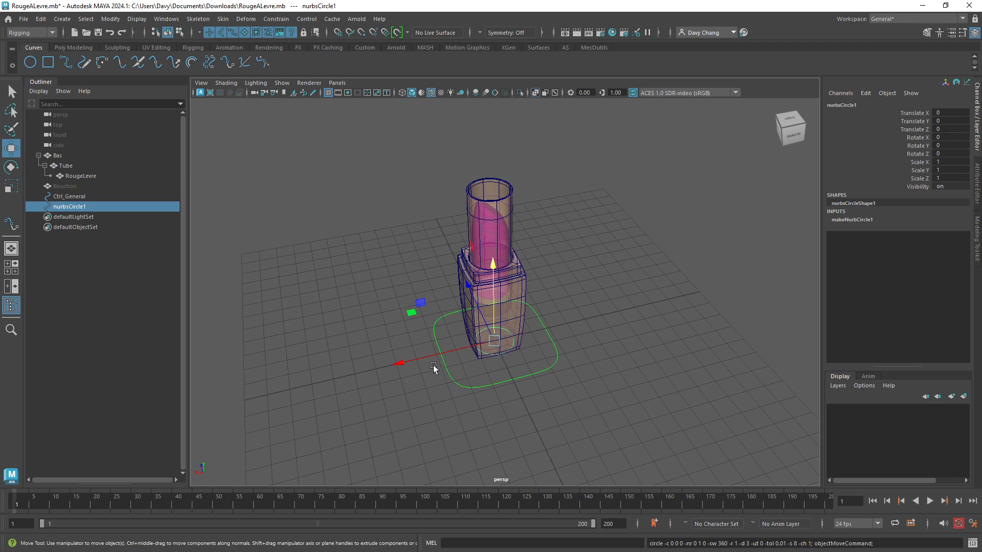
alt+right_drag(434, 365, 556, 364)
alt+middle_drag(555, 364, 554, 321)
alt+drag(554, 322, 536, 334)
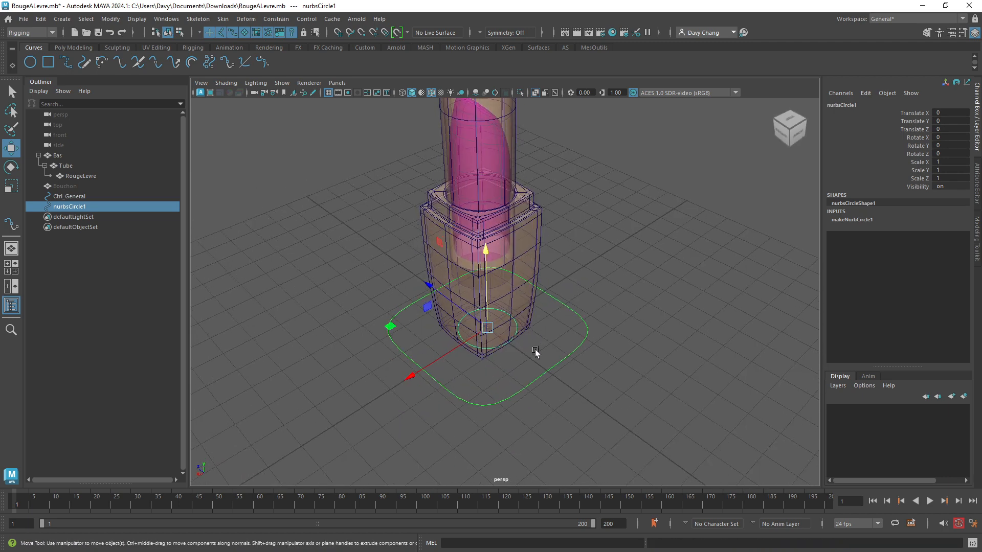
right_drag(626, 277, 583, 277)
drag(433, 296, 545, 355)
key(r)
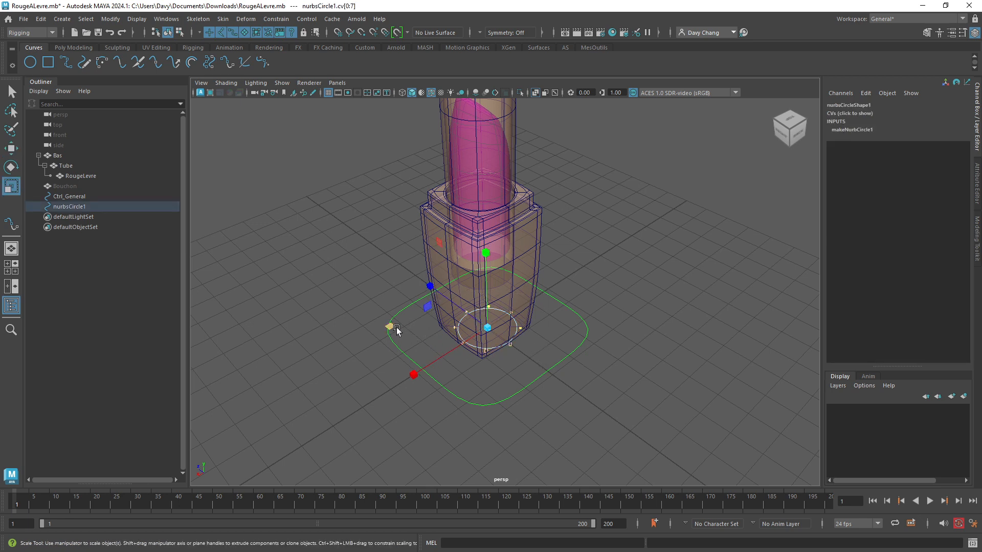
mouse_move(395, 327)
mouse_down()
mouse_move(355, 319)
mouse_move(376, 322)
mouse_up()
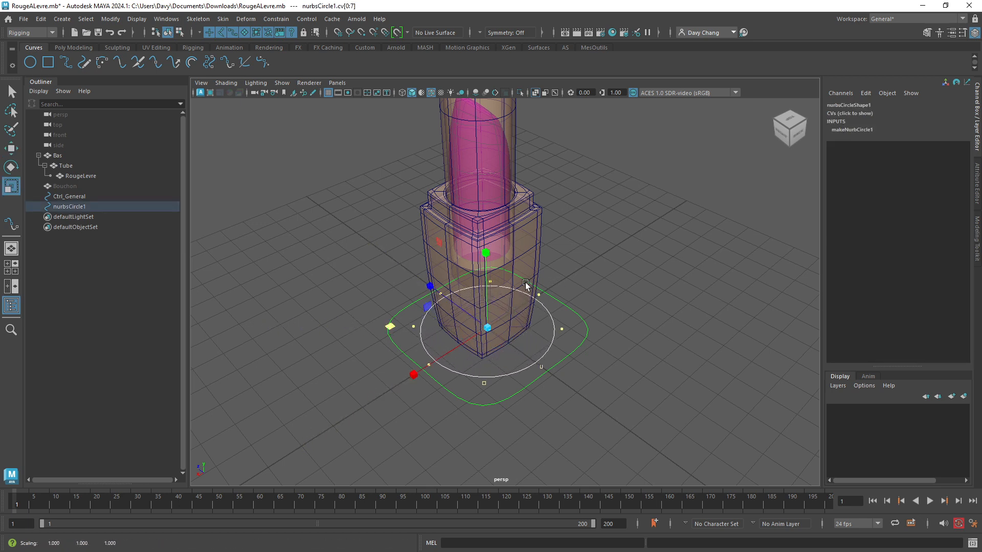
- Try to raise nurbsCircle1 by about 2.8 in Y, and undo the move
key(w)
right_drag(575, 260, 542, 327)
drag(487, 323, 486, 261)
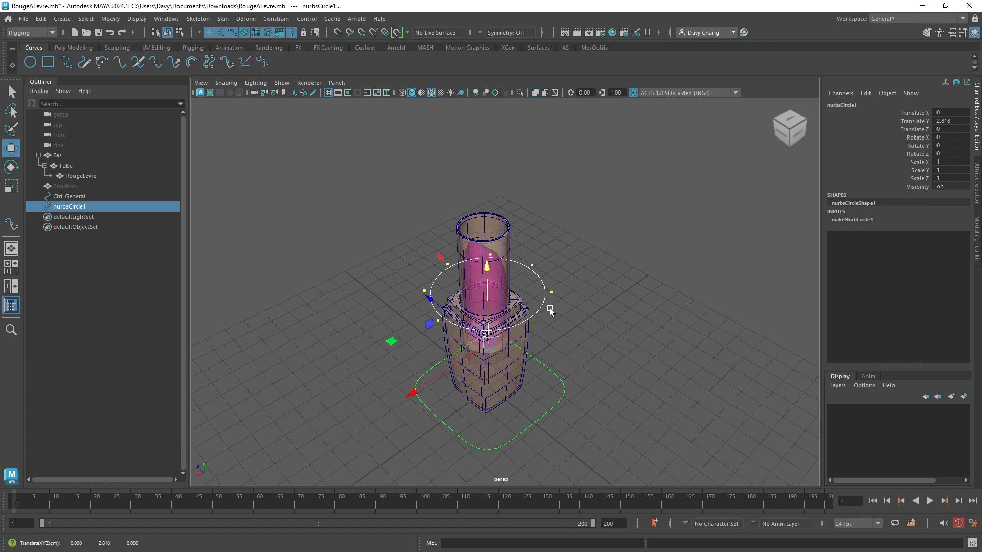
alt+drag(550, 311, 544, 283)
key(ctrl+z)
- Return nurbsCircle1 to object mode and raise it to about 6.1 in Y so it surrounds the tube above the base
right_drag(579, 290, 618, 281)
click(596, 321)
right_click(588, 271)
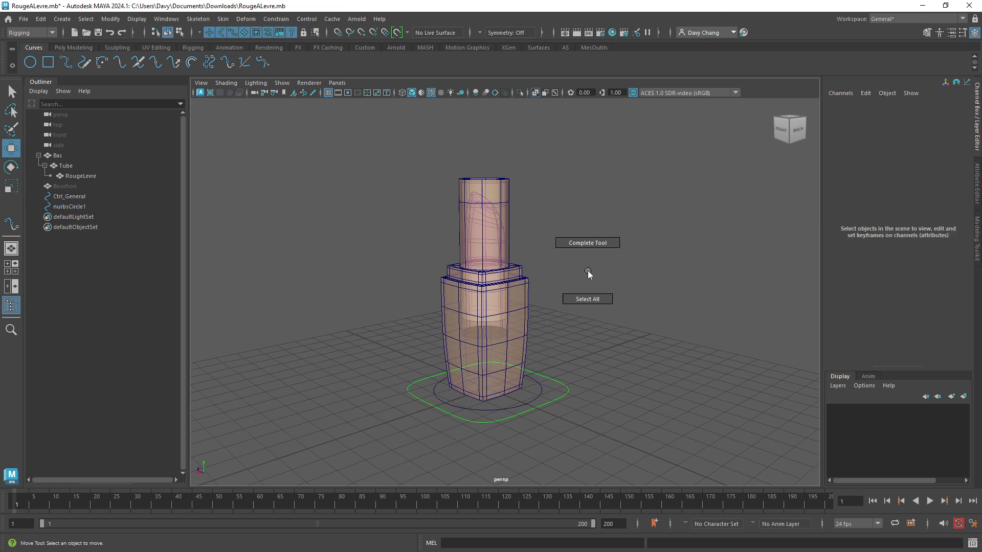
click(540, 388)
right_drag(588, 287, 616, 272)
drag(488, 282, 494, 144)
mouse_move(533, 268)
alt+mouse_down()
mouse_move(555, 285)
mouse_move(584, 281)
mouse_move(498, 272)
mouse_move(502, 285)
mouse_move(548, 225)
mouse_move(538, 209)
mouse_move(502, 207)
mouse_move(514, 232)
mouse_move(499, 256)
mouse_move(530, 268)
alt+mouse_up()
alt+right_drag(529, 269, 521, 274)
alt+drag(520, 276, 519, 268)
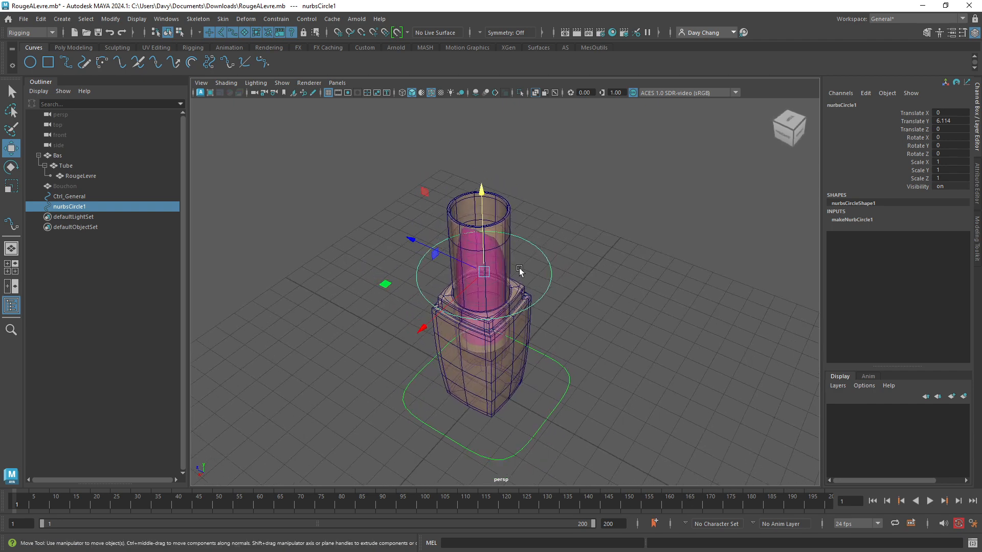
- Select four alternate control vertices of nurbsCircle1 and scale them outward horizontally to form a four-pointed star
alt+middle_drag(526, 259, 545, 264)
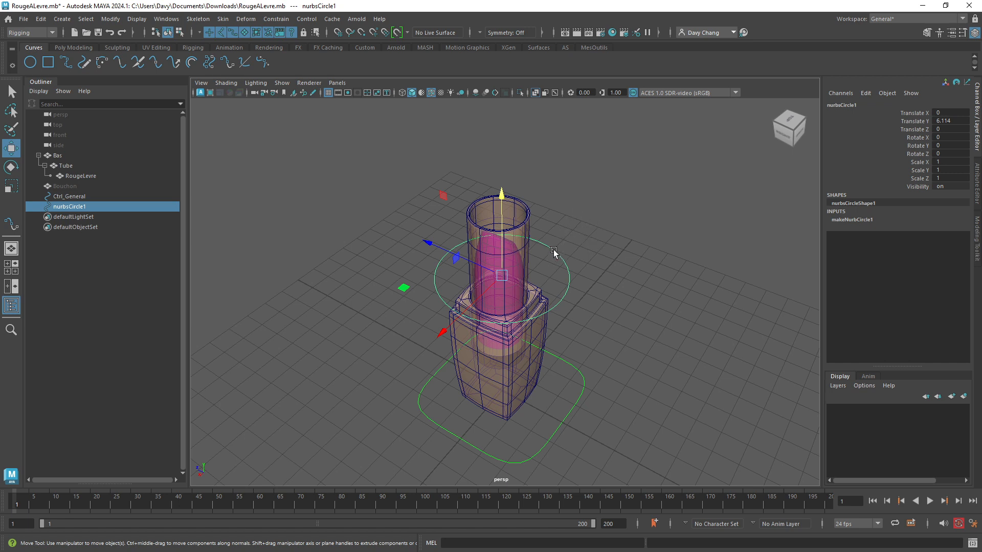
right_click(600, 237)
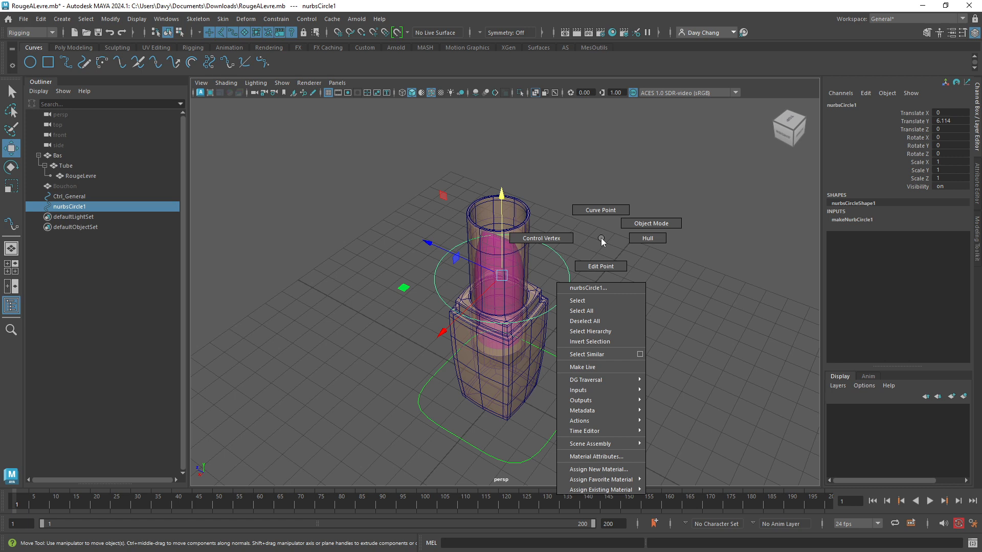
click(552, 239)
click(456, 319)
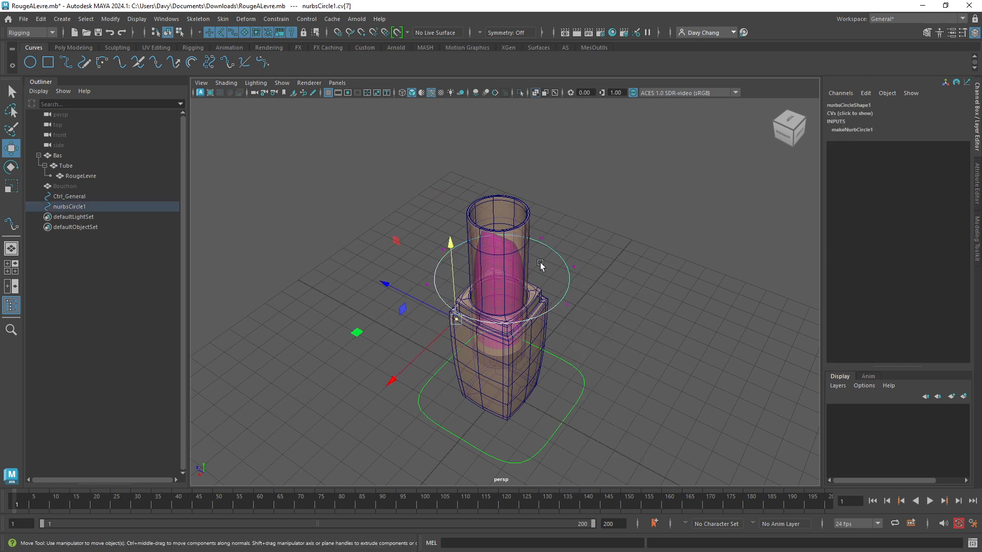
shift+click(541, 238)
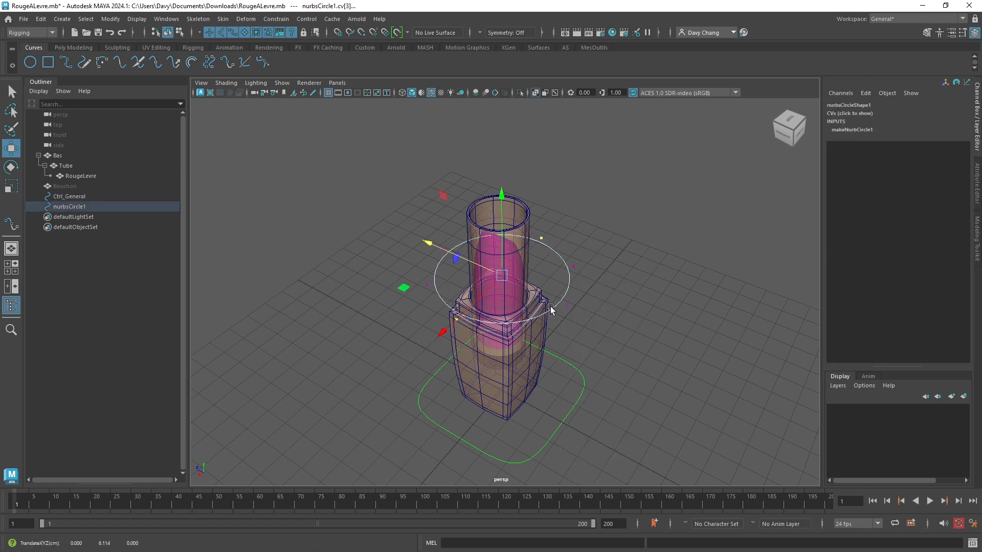
shift+click(567, 305)
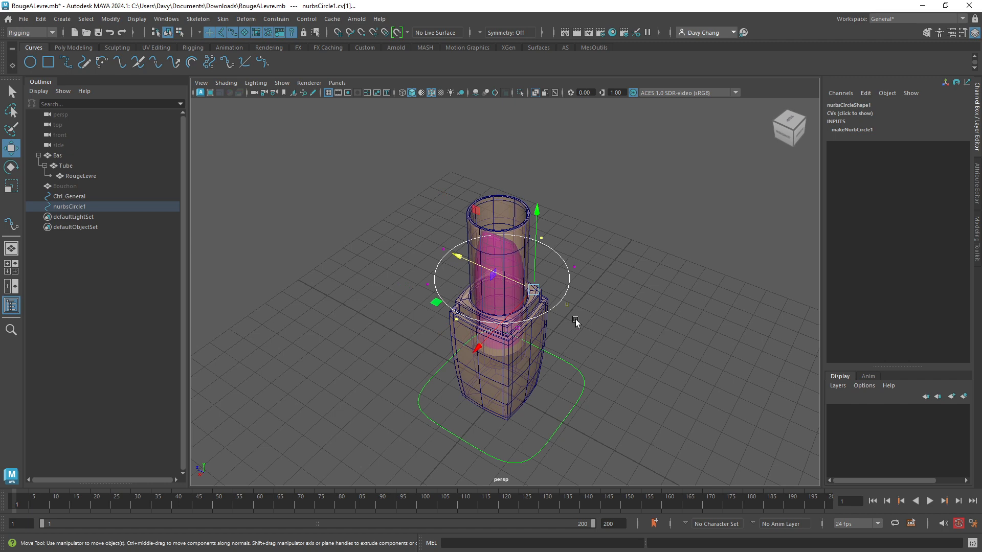
click(445, 248)
shift+drag(447, 250, 450, 253)
alt+drag(545, 294, 526, 285)
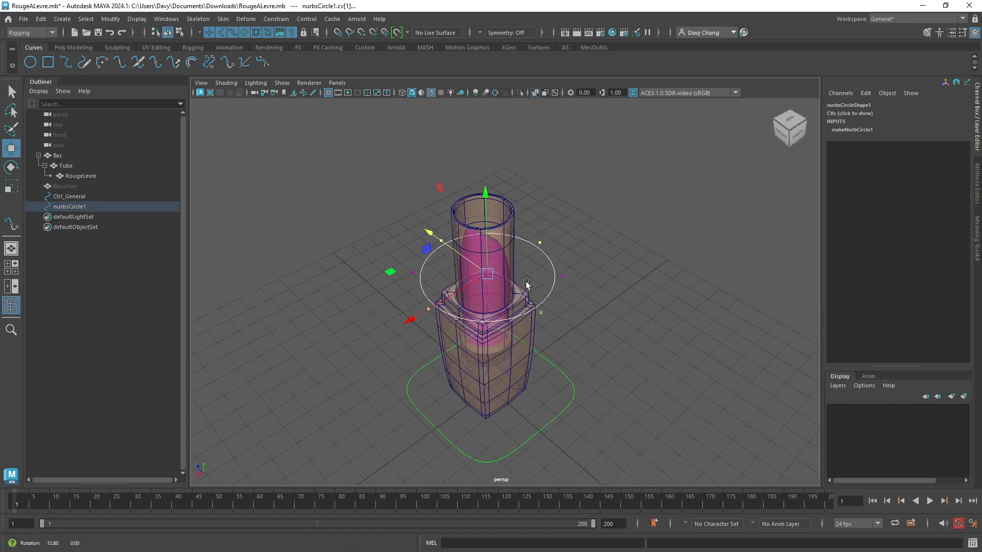
key(r)
drag(391, 272, 290, 270)
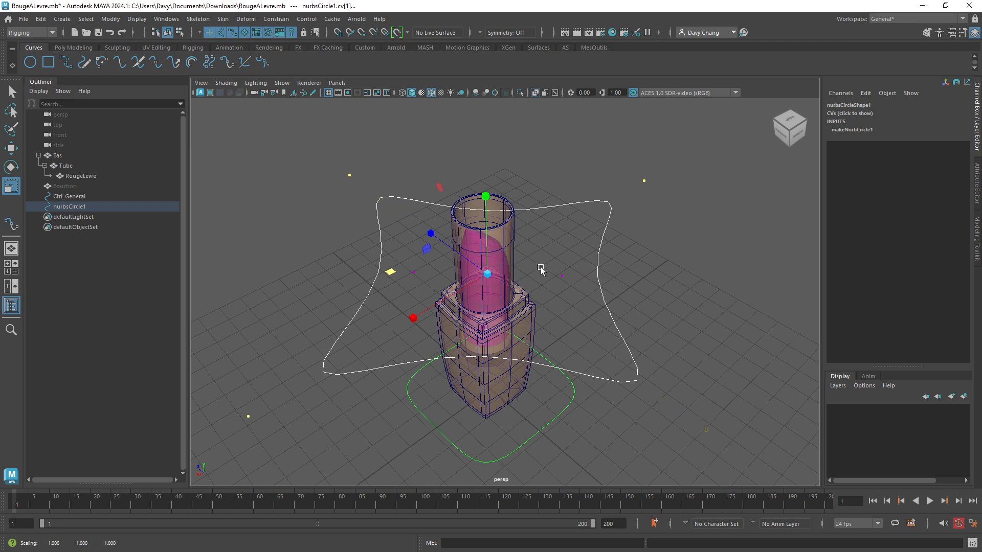
- Select all control vertices of the star-shaped curve, scale them down horizontally around the tube, and return to object mode
alt+right_drag(644, 267, 550, 272)
alt+drag(551, 272, 557, 245)
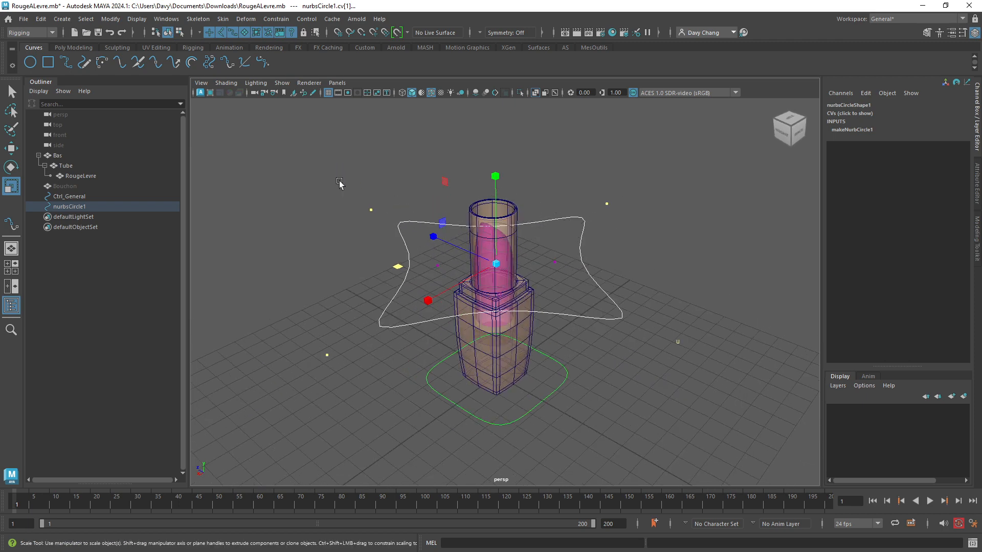
drag(293, 166, 410, 306)
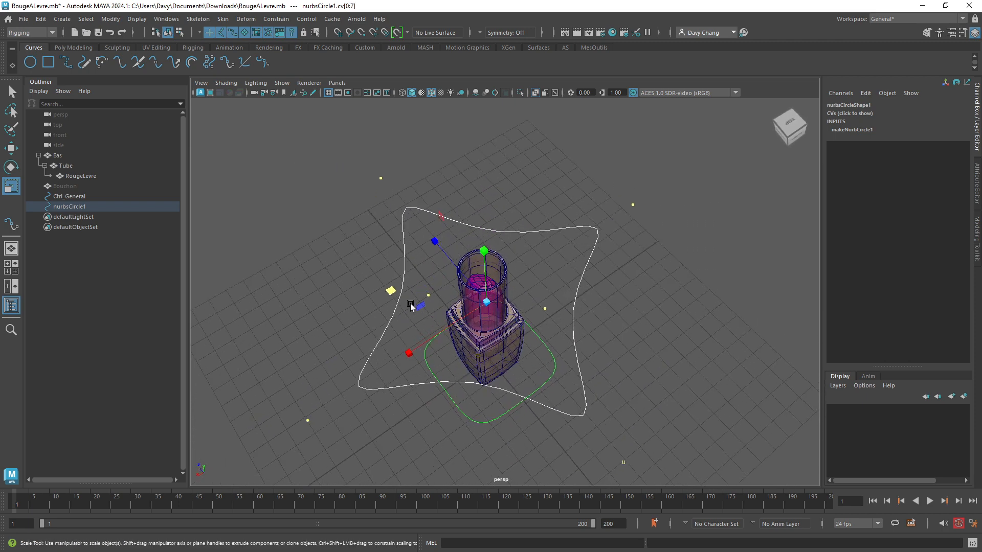
middle_drag(389, 291, 410, 287)
alt+drag(553, 317, 419, 271)
alt+right_drag(419, 271, 623, 222)
right_click(604, 229)
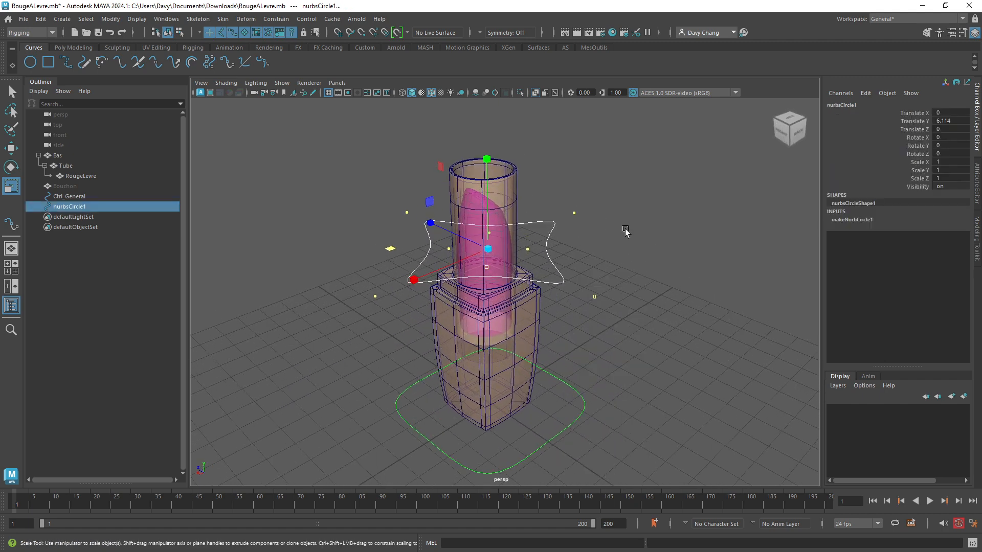
click(629, 230)
click(547, 234)
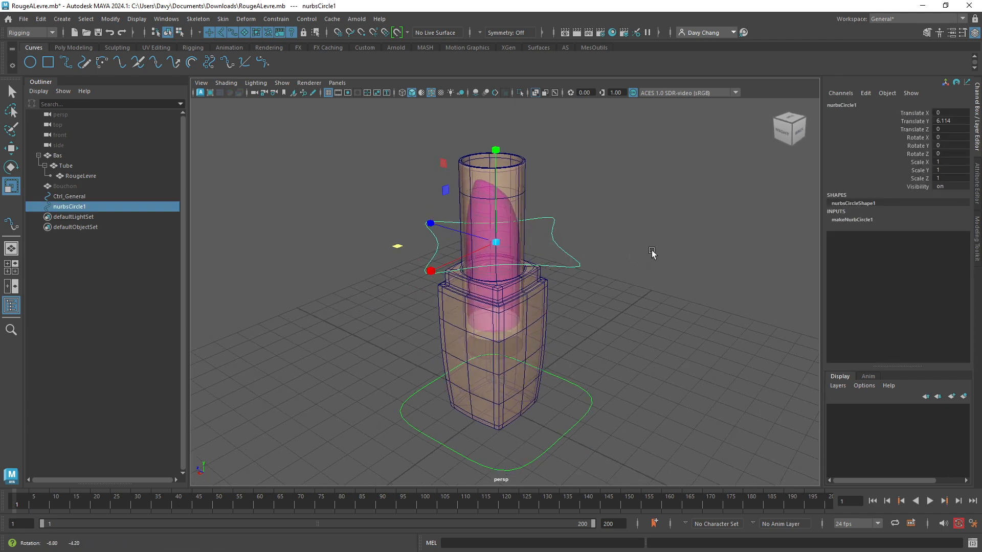
- Enable drawing overrides on the star-shaped curve's shape node and set its index colour to bright green
key(ctrl+a)
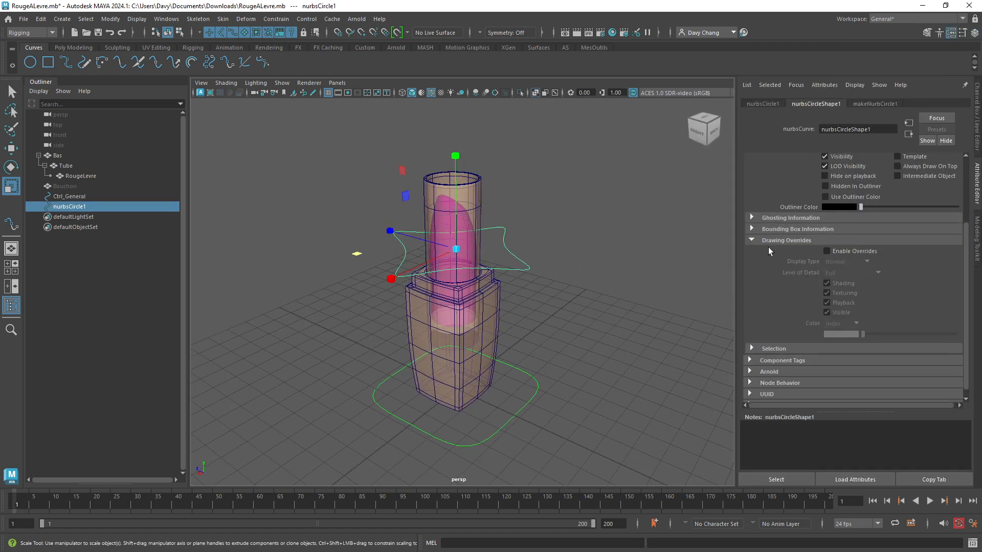
click(827, 251)
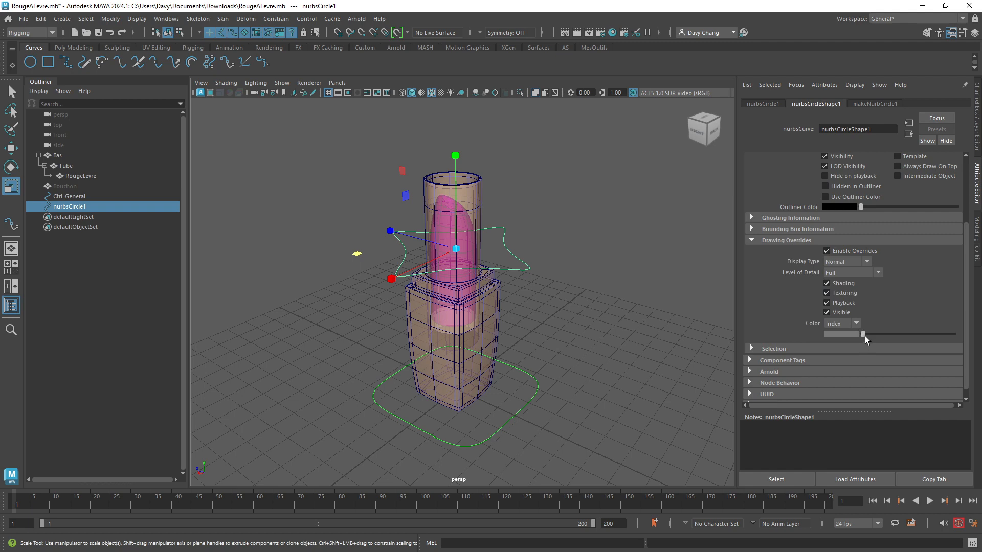
drag(862, 333, 904, 338)
click(603, 306)
alt+drag(603, 306, 381, 266)
alt+middle_drag(542, 278, 571, 266)
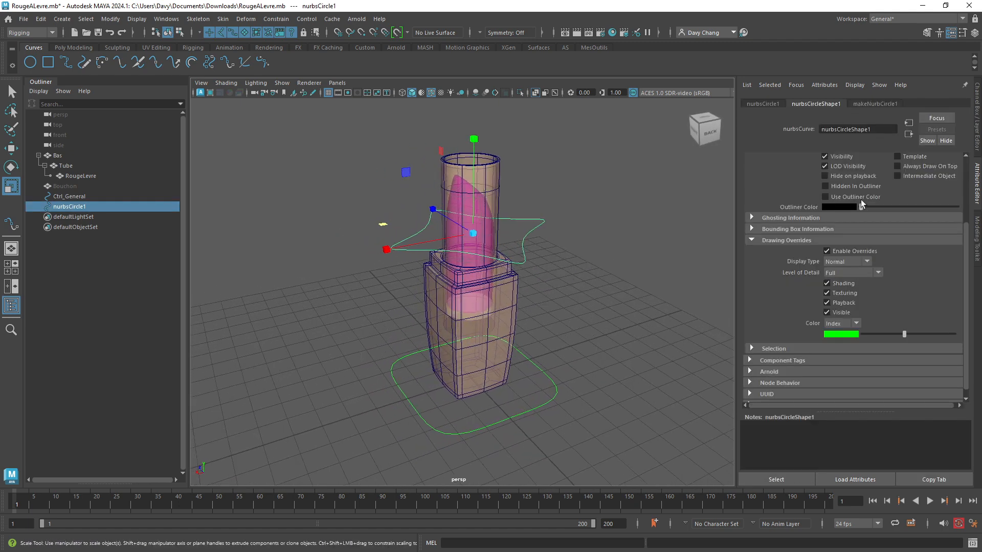
click(973, 128)
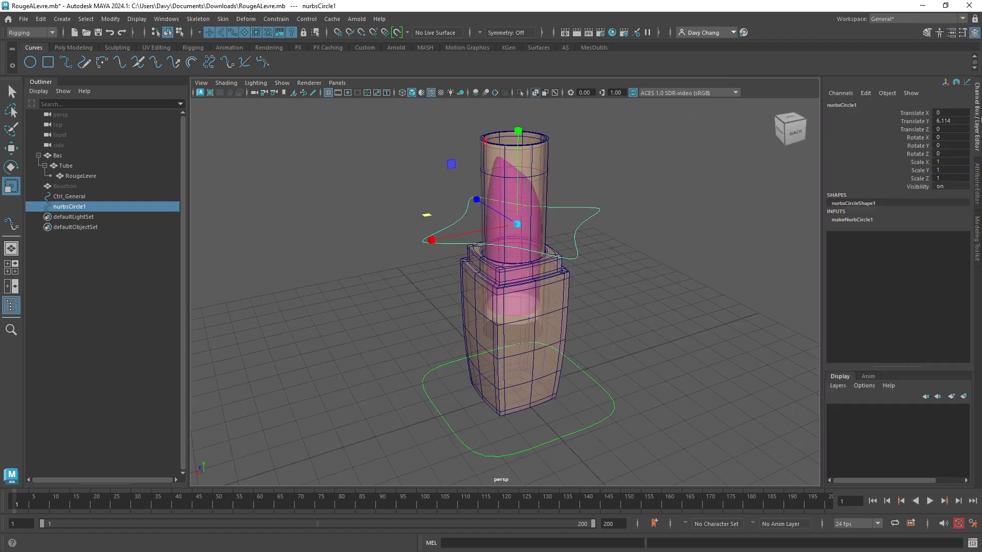
- Rename the nurbsCircle1 controller as Ctrl_BatonRAL
double_click(67, 207)
text(c)
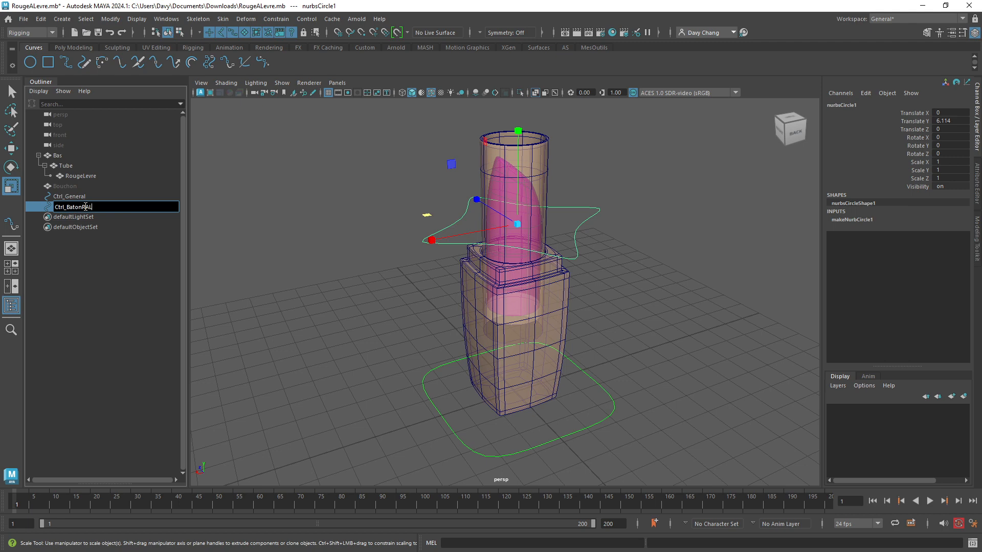
text(trl_BatonRAL)
key(Return)
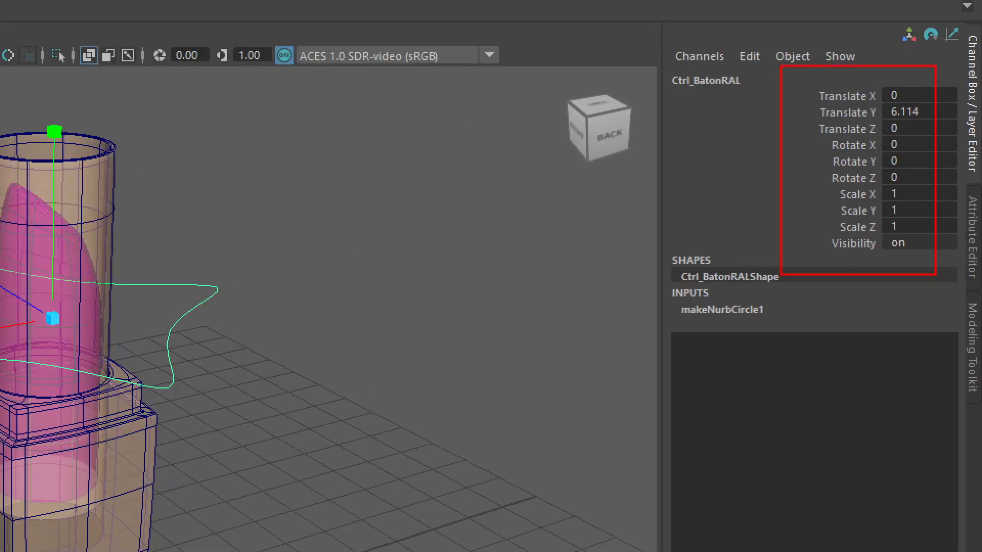
- Delete the construction history of Ctrl_BatonRAL and freeze its transformations
mouse_move(686, 278)
mouse_down()
mouse_move(629, 328)
mouse_move(710, 288)
mouse_up()
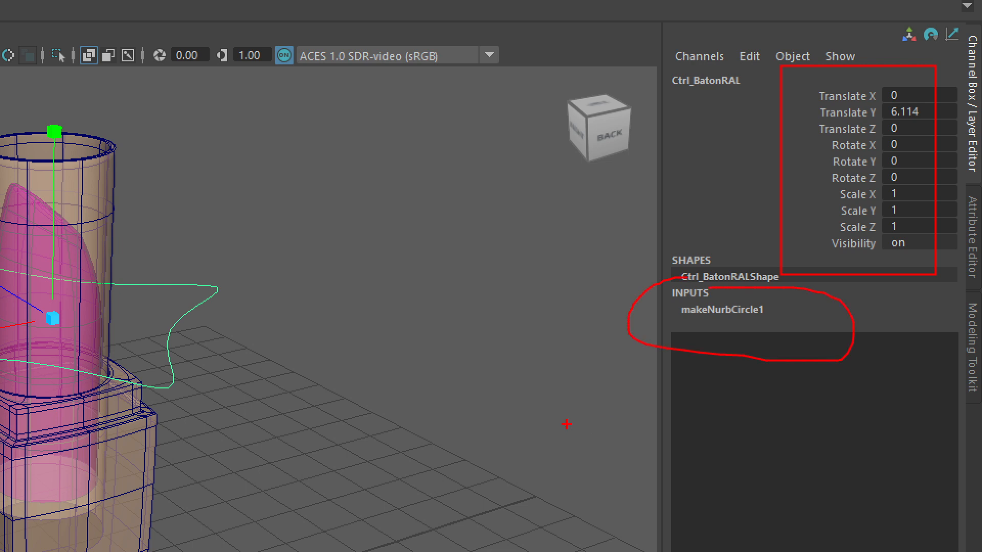
mouse_move(565, 428)
mouse_down()
mouse_move(682, 358)
mouse_move(731, 380)
mouse_up()
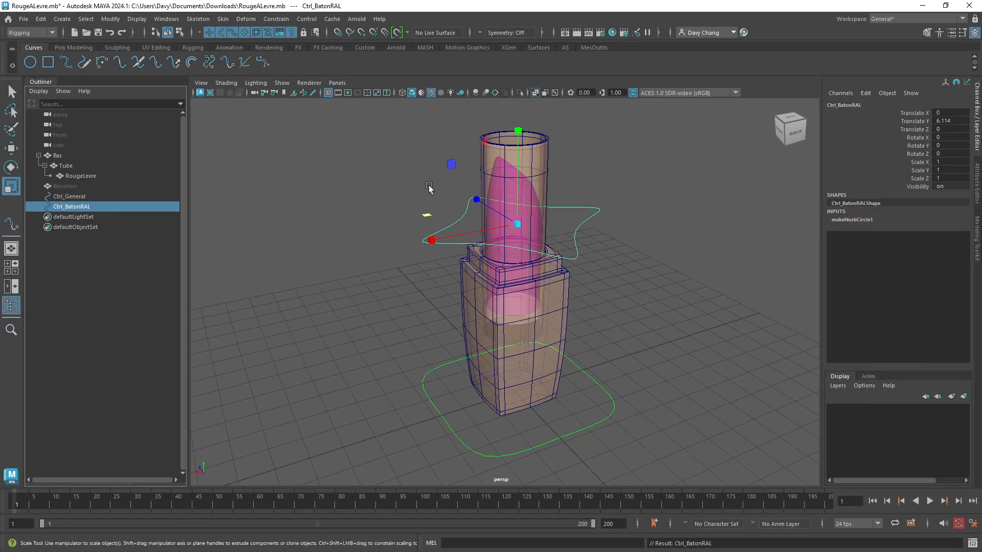
click(425, 213)
drag(425, 214, 441, 239)
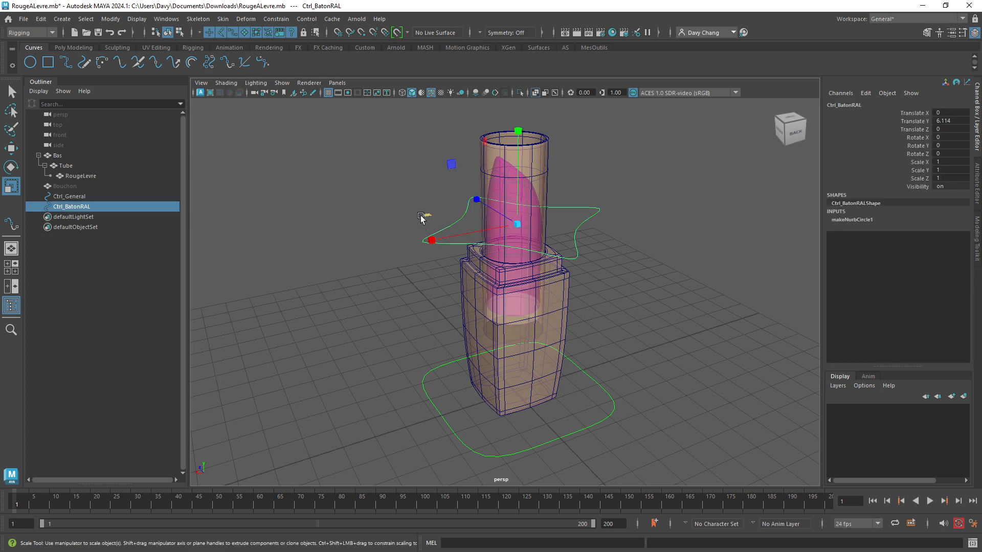
key(alt+shift+d)
click(110, 19)
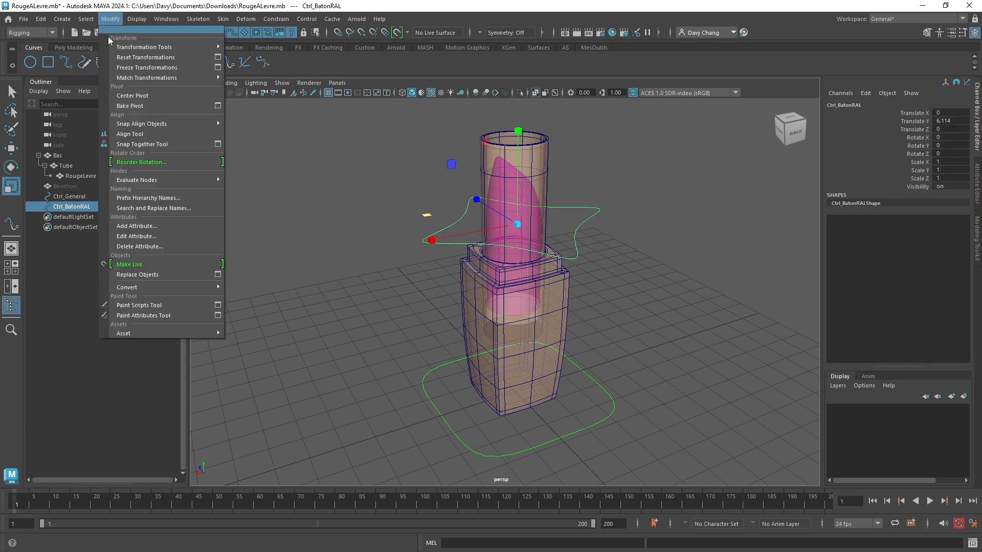
click(147, 68)
key(w)
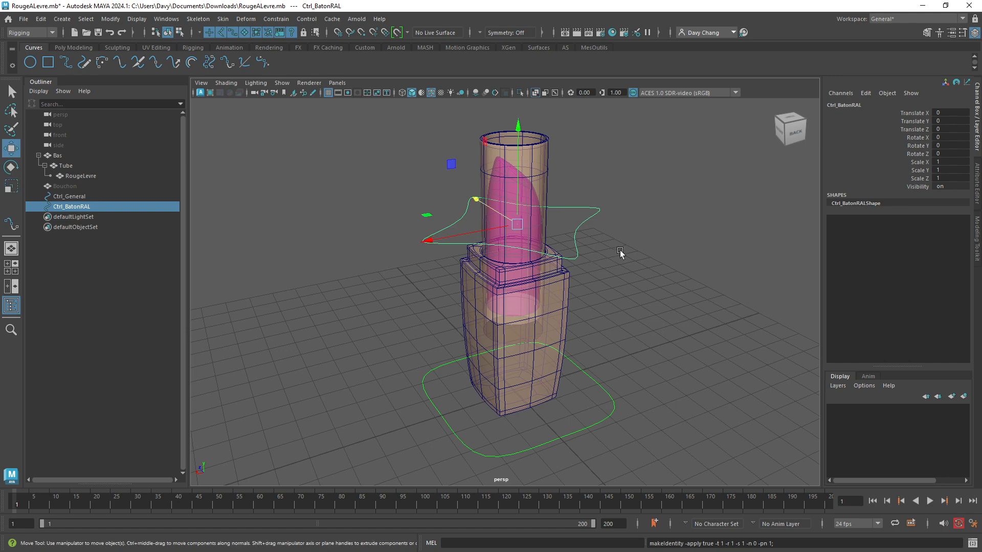
- Examine both controllers around the lipstick, selecting Ctrl_General and the base in turn, and clear the selection
alt+right_drag(620, 250, 603, 248)
alt+middle_drag(603, 249, 603, 264)
click(602, 265)
alt+drag(527, 283, 567, 260)
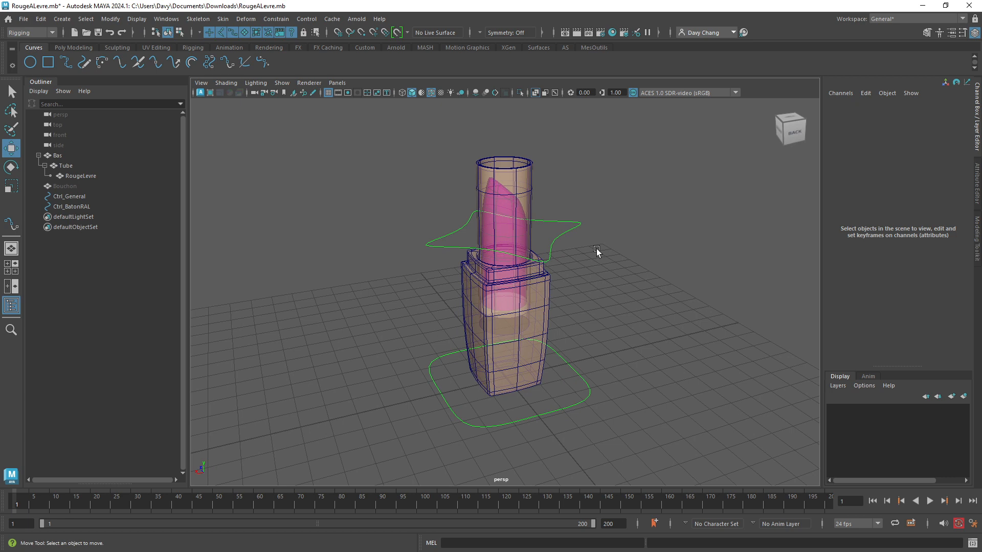
click(577, 370)
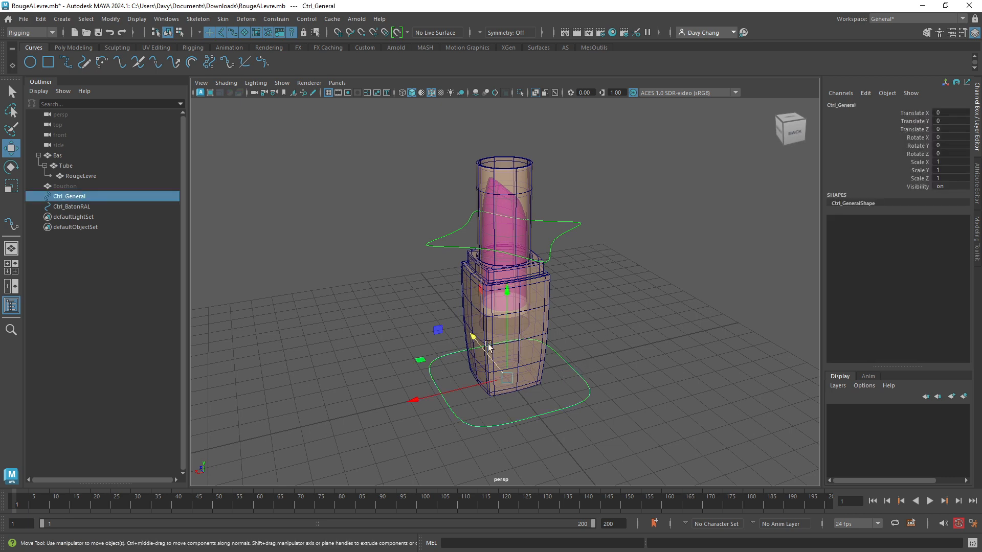
alt+drag(460, 338, 580, 302)
key(e)
click(536, 260)
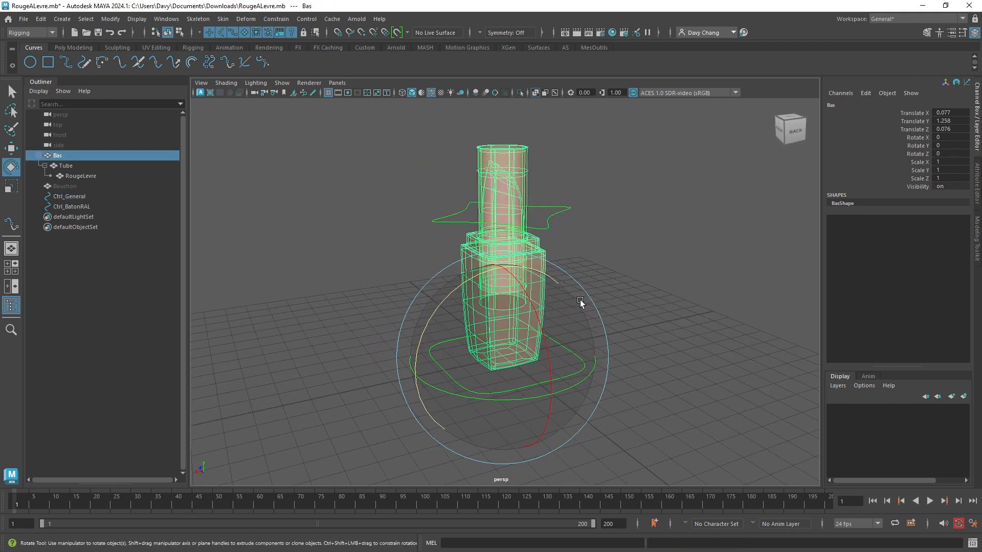
click(615, 299)
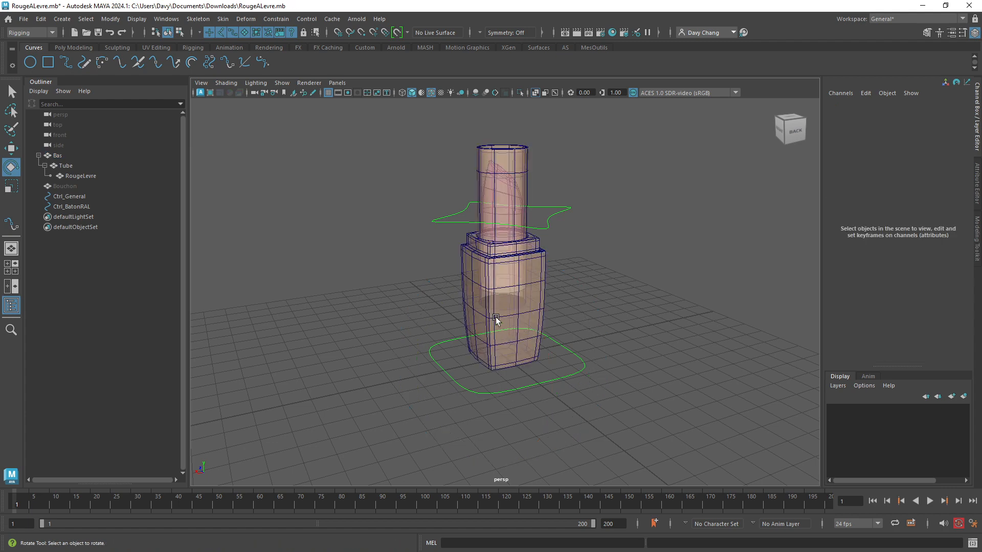
- Group the Bas hierarchy into a new group and expand it to show Bas, Tube and RougeLevre
click(485, 291)
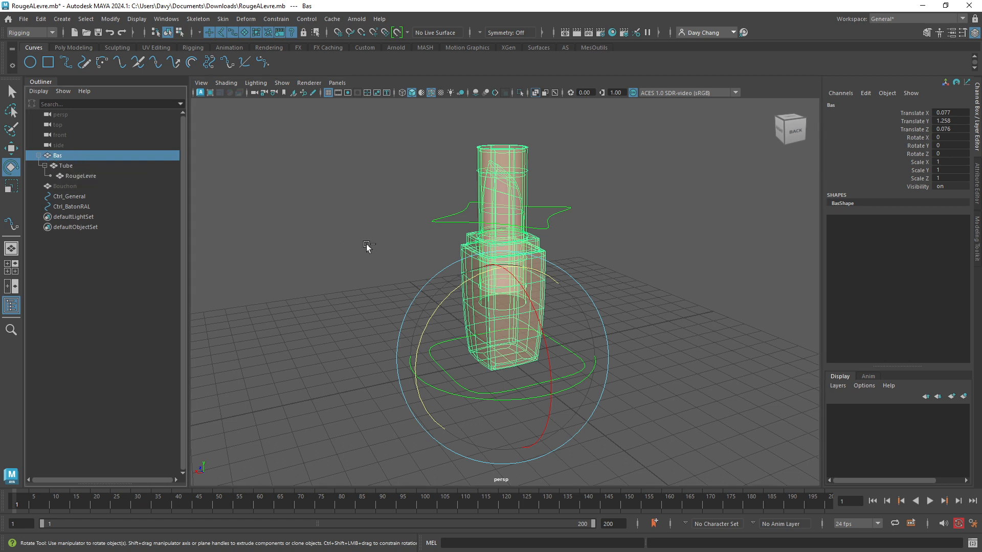
key(ctrl+g)
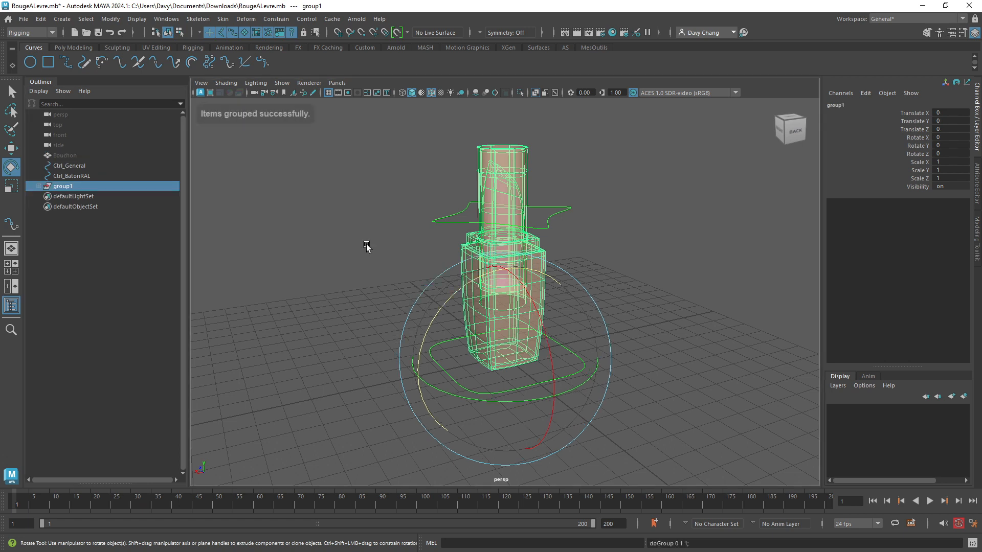
click(39, 186)
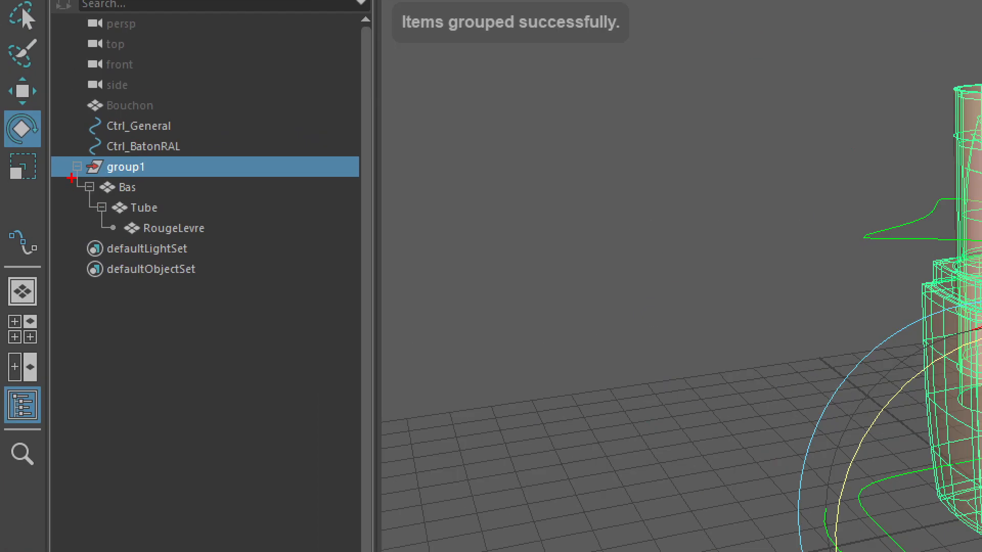
drag(71, 178, 244, 240)
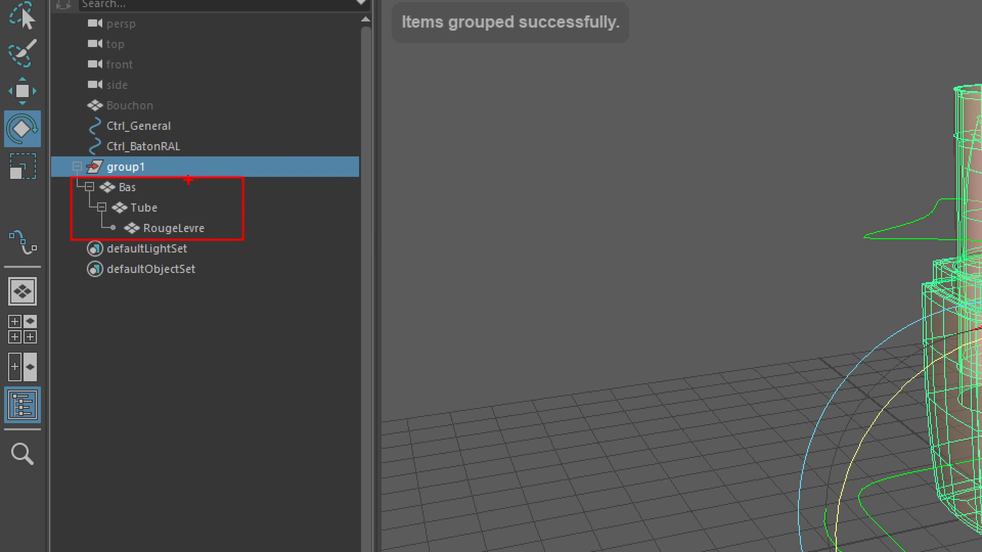
mouse_move(58, 153)
mouse_down()
mouse_move(160, 175)
mouse_move(276, 173)
mouse_move(240, 214)
mouse_move(291, 225)
mouse_up()
key(Escape)
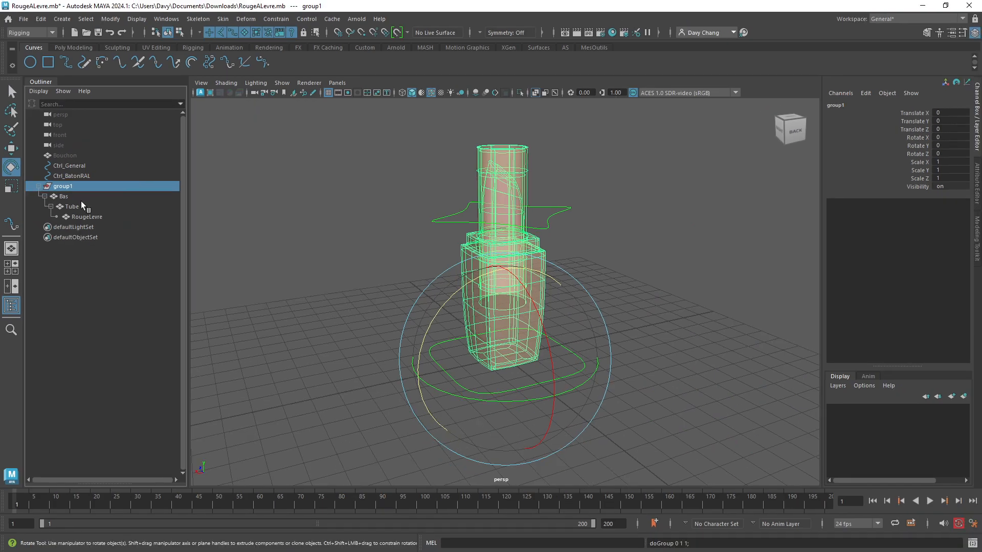
- Rename the new group as Group_Geo and parent the hidden Bouchon object under it
double_click(62, 187)
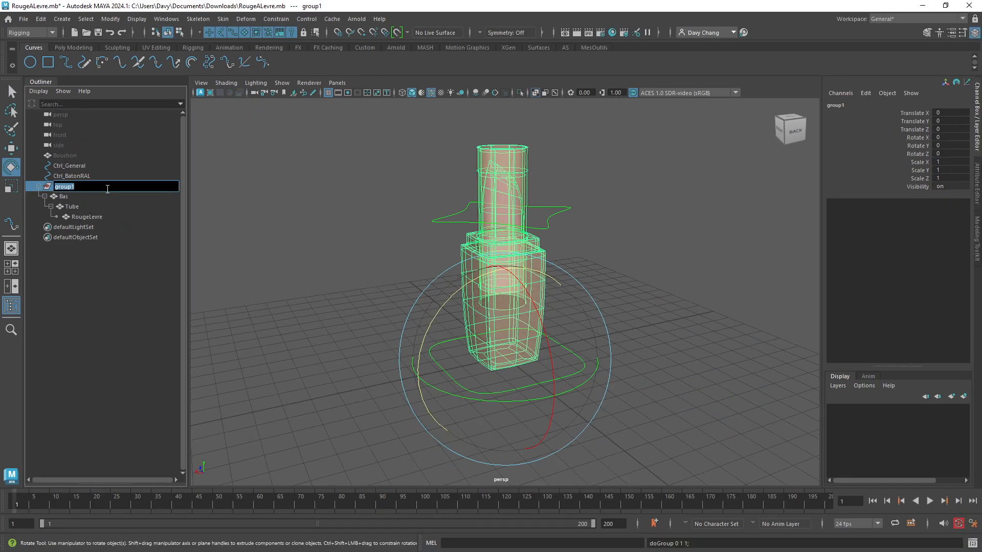
text(Group_Geo)
key(Return)
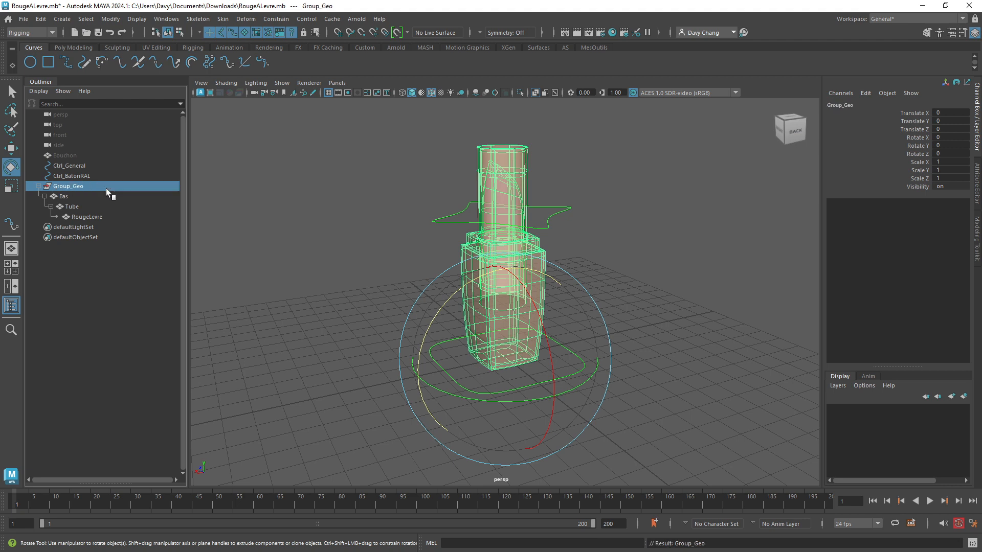
click(69, 157)
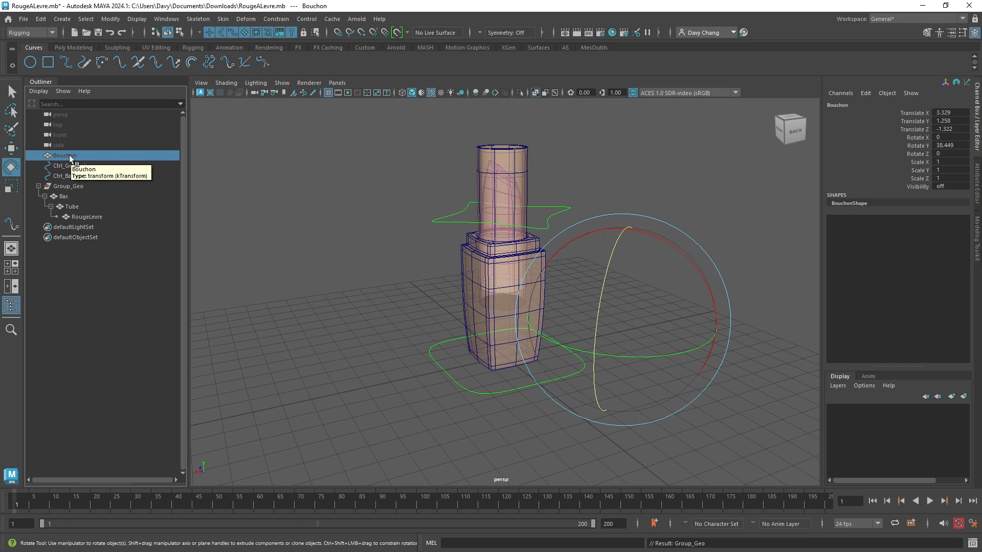
middle_drag(69, 155, 72, 185)
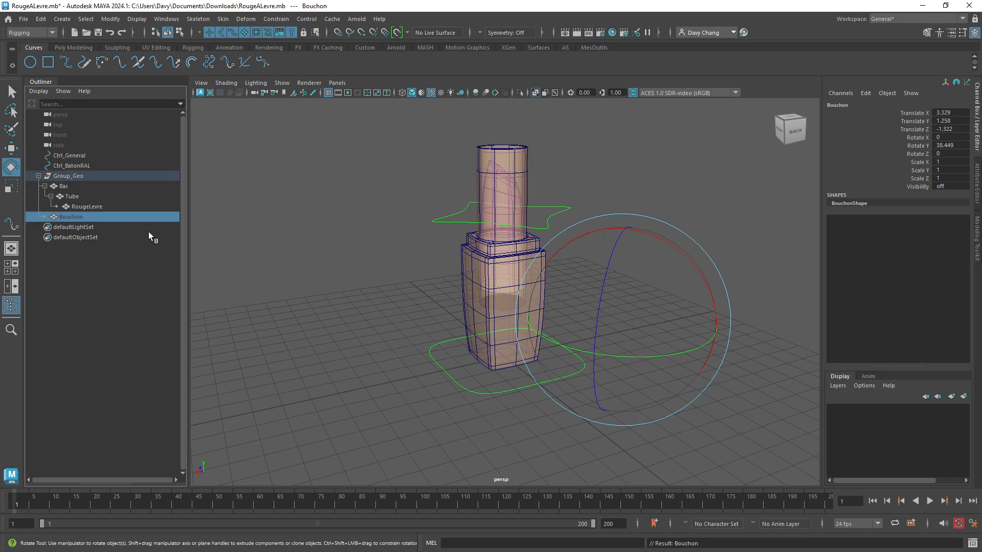
click(61, 176)
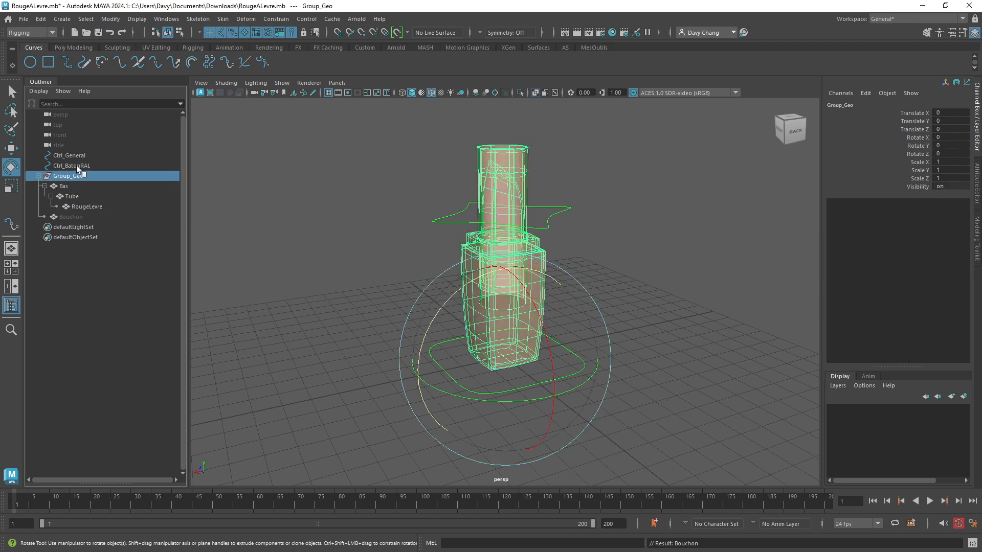
click(76, 155)
shift+click(82, 166)
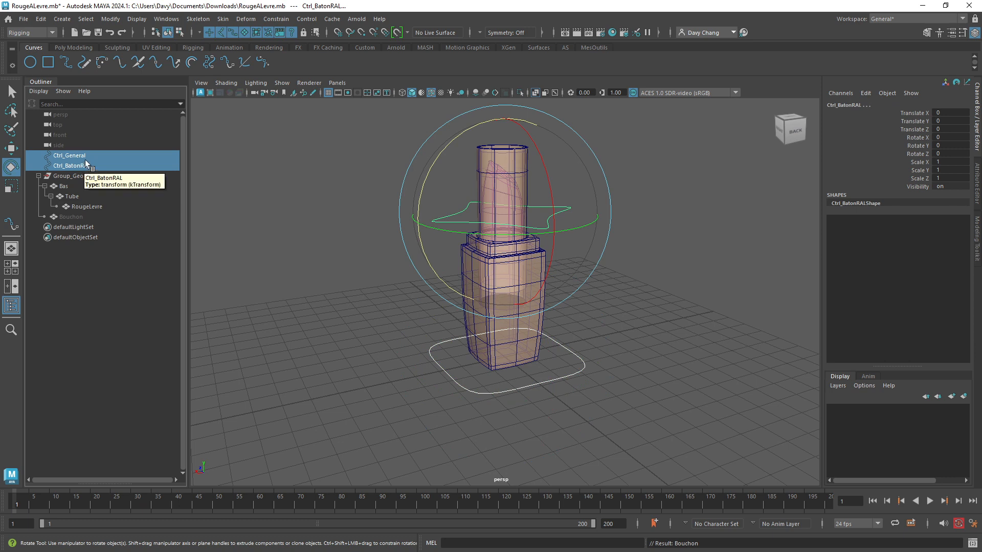
click(64, 175)
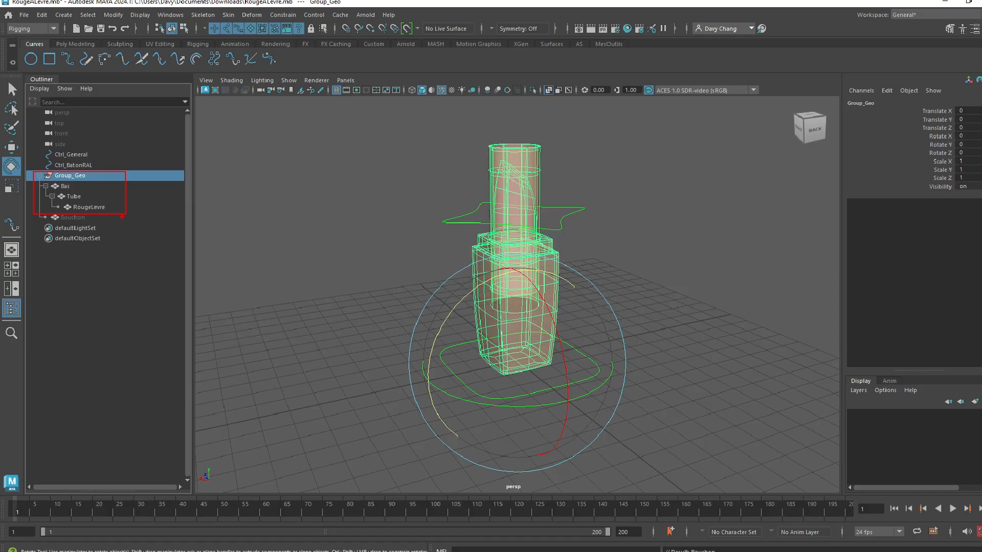
- Group the Bas hierarchy inside Group_Geo, expand the new group and rename it Group_RAL
click(63, 187)
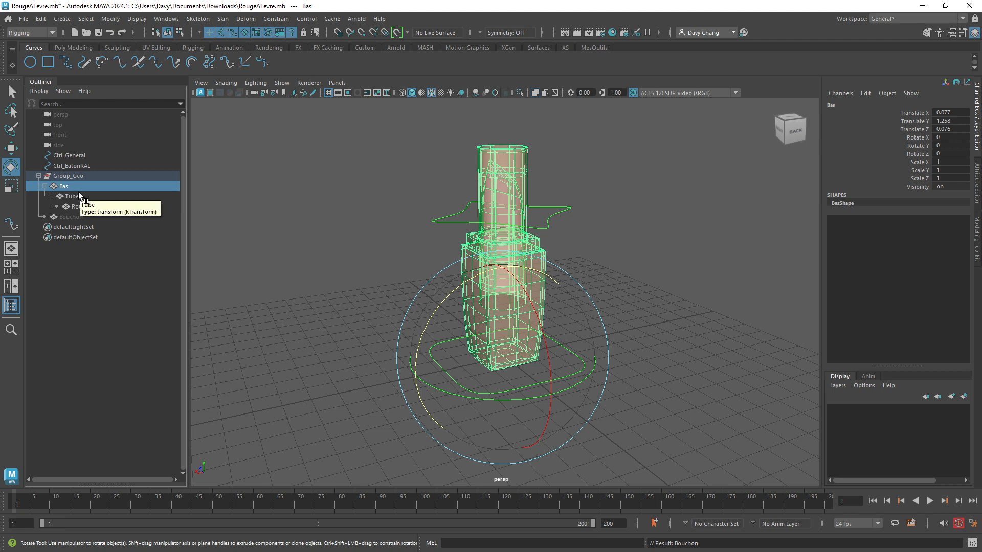
key(ctrl+g)
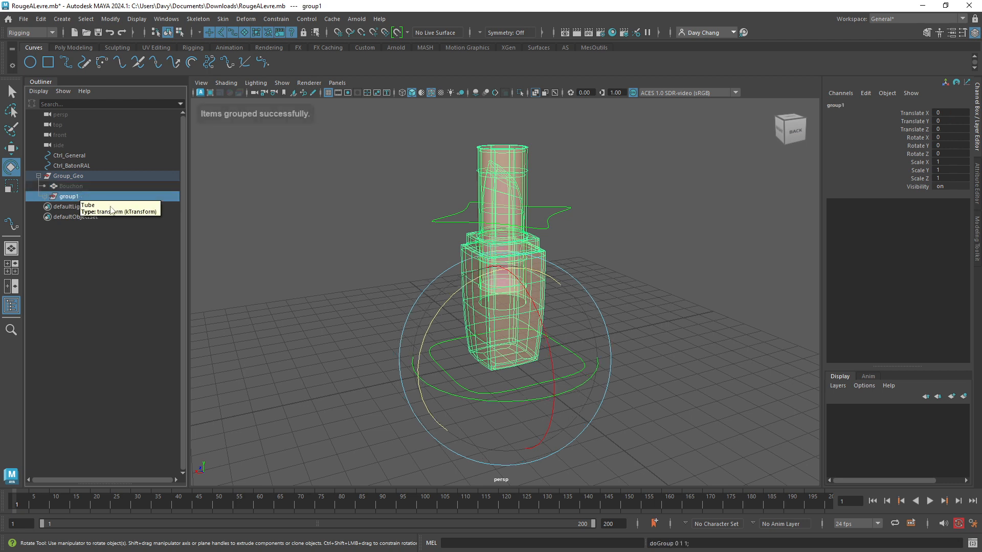
click(41, 196)
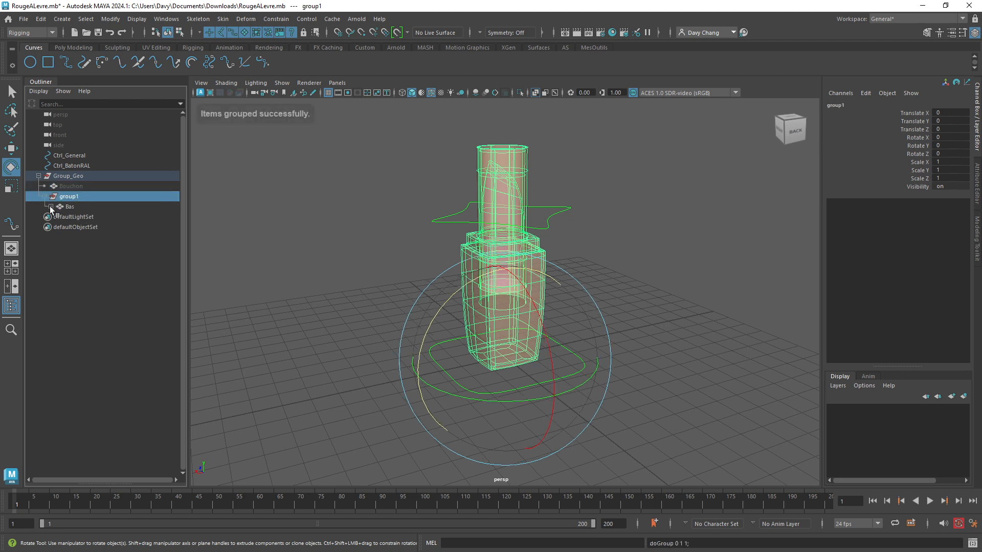
click(50, 206)
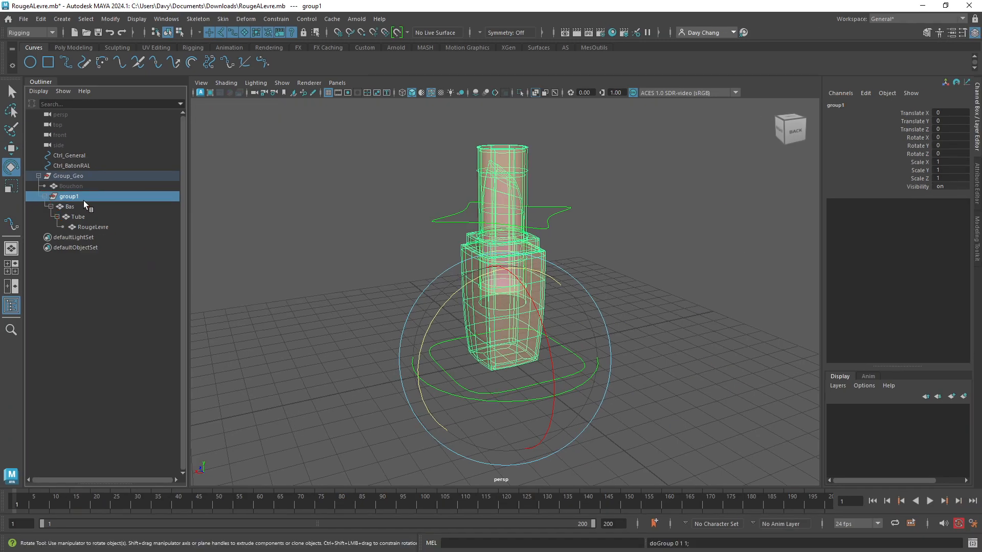
double_click(77, 196)
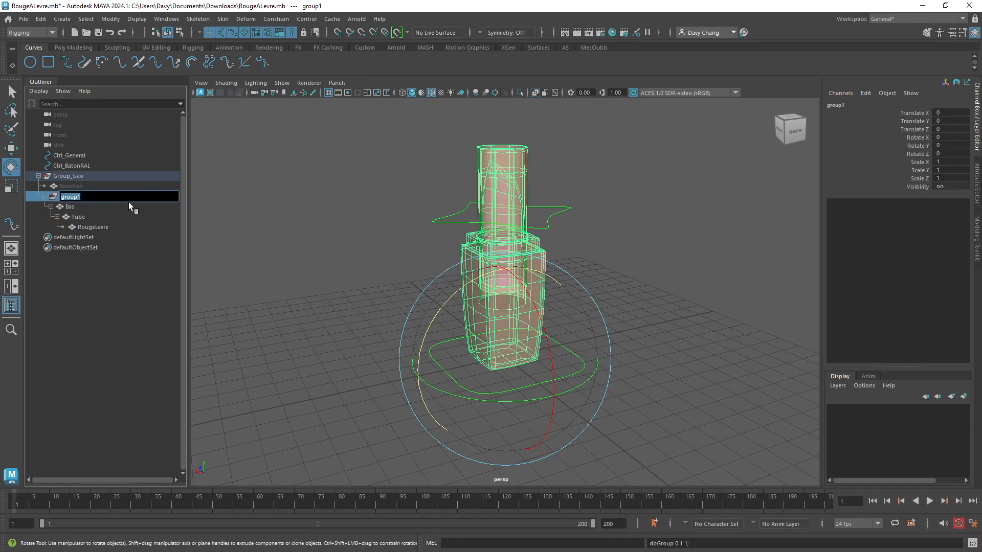
text(Group_RAL)
key(Return)
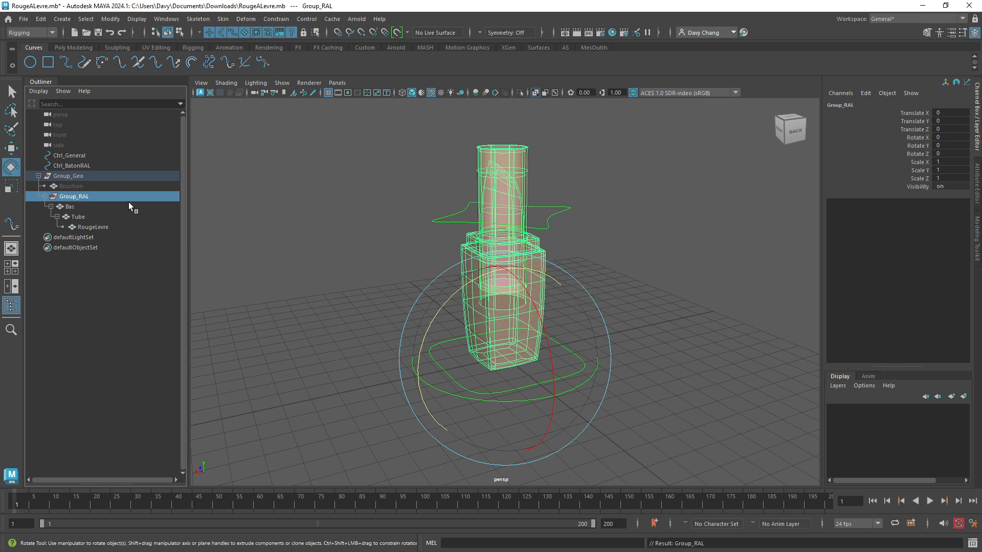
- Group the hidden Bouchon object inside Group_Geo and rename its new group Group_bouchon
click(78, 186)
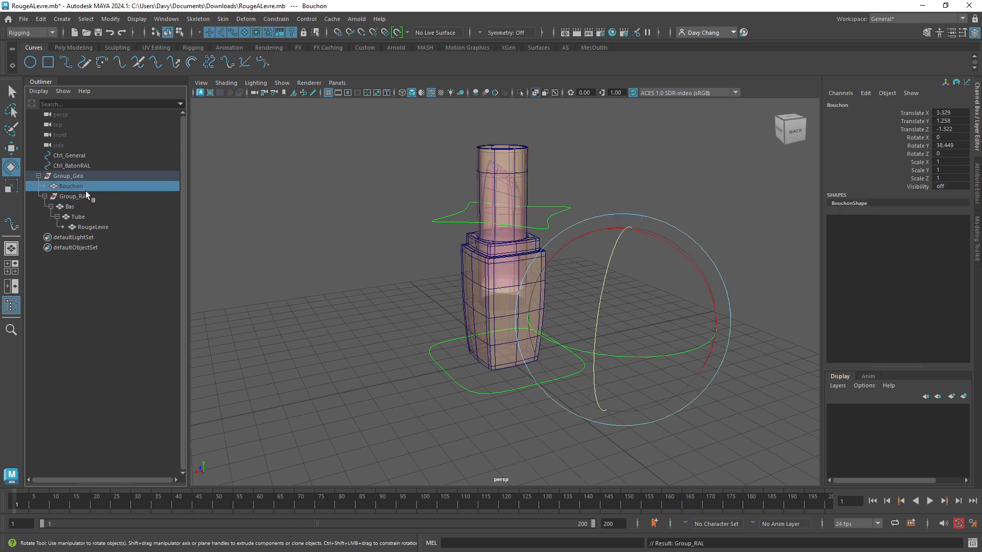
key(ctrl+g)
double_click(65, 227)
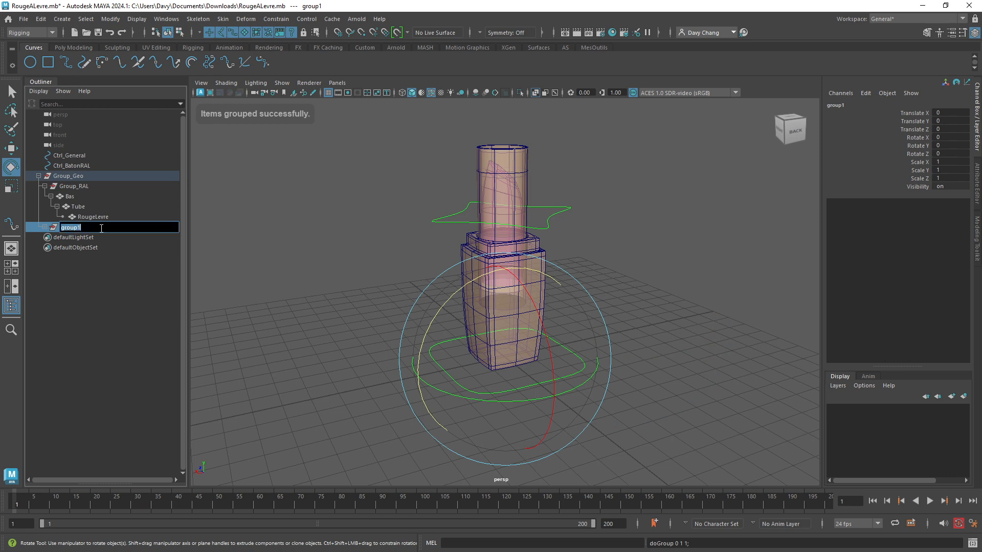
text(Ge)
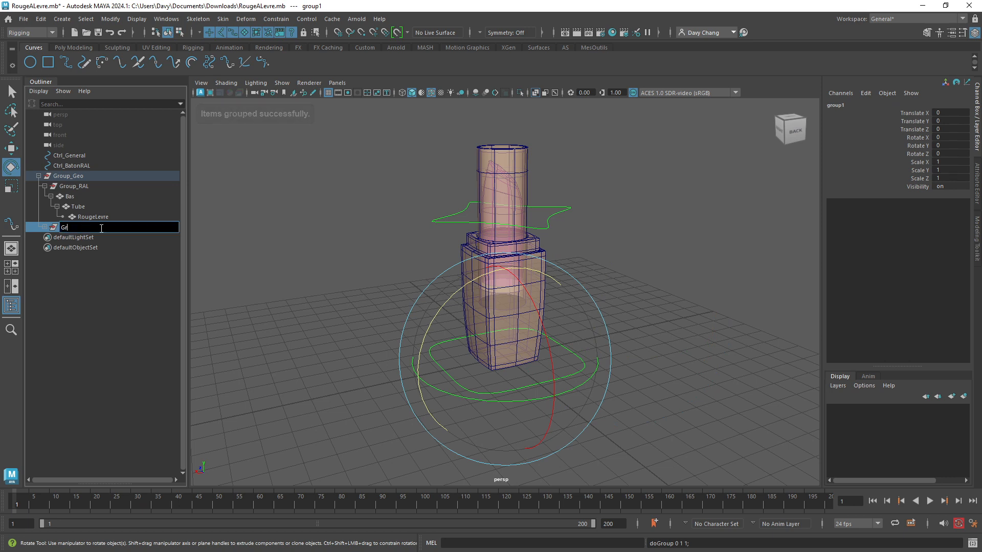
key(BackSpace)
text(roup_bouchon)
key(Return)
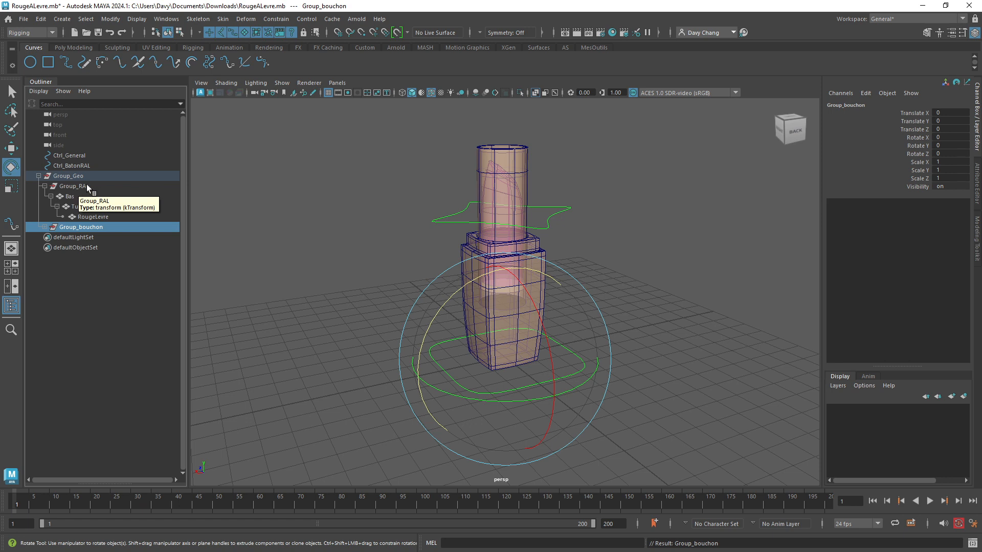
- Compare the transform values and pivot positions of Group_RAL and Bas close up at the lipstick's base
click(71, 186)
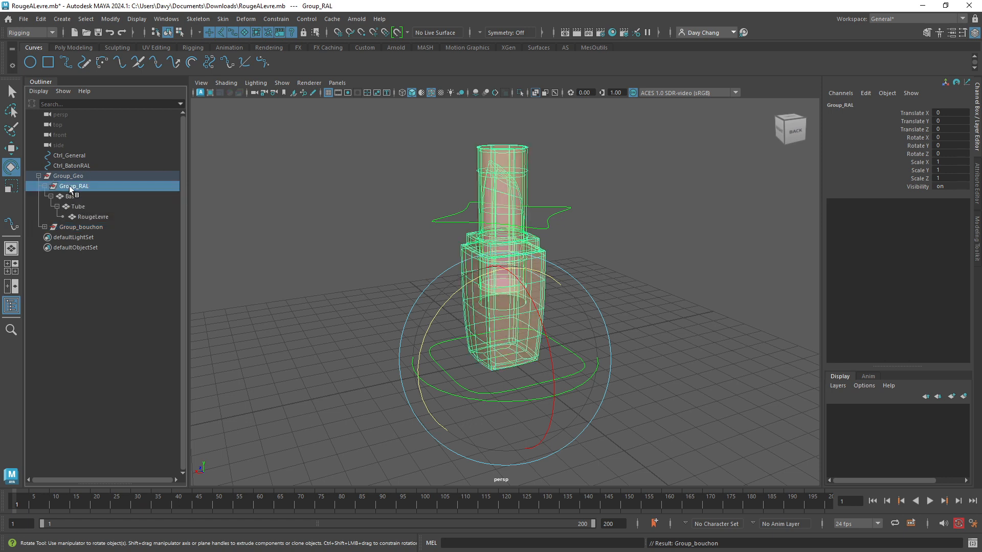
click(72, 196)
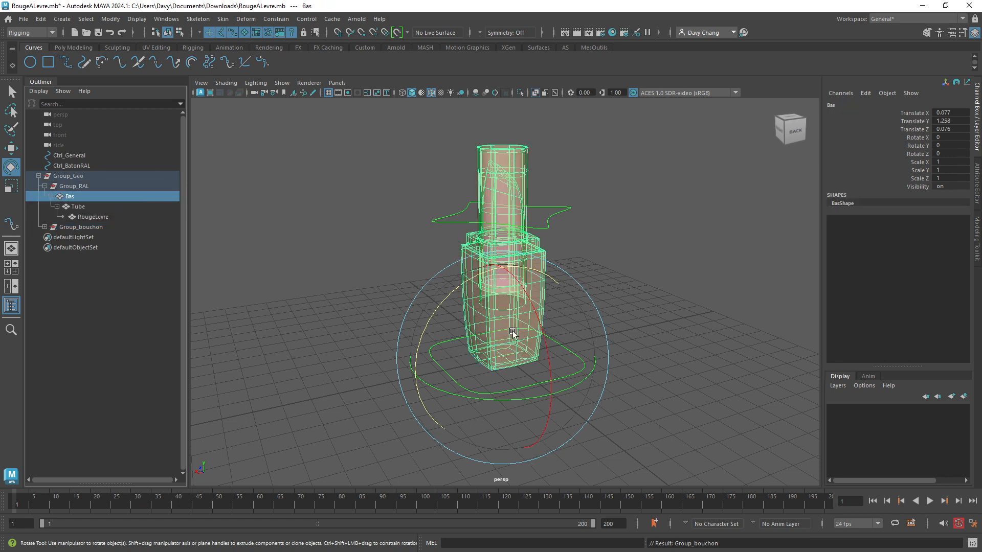
alt+drag(535, 303, 437, 307)
click(78, 186)
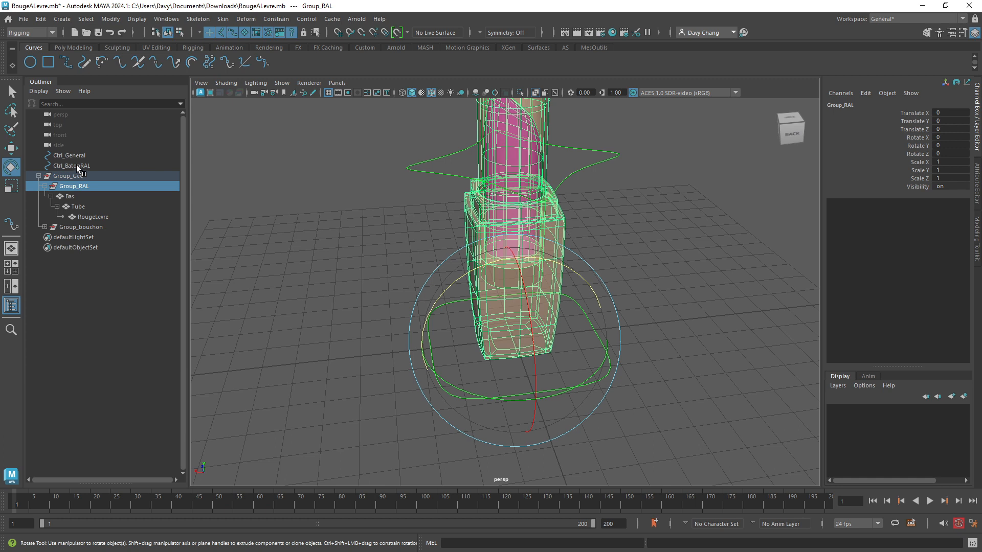
click(74, 198)
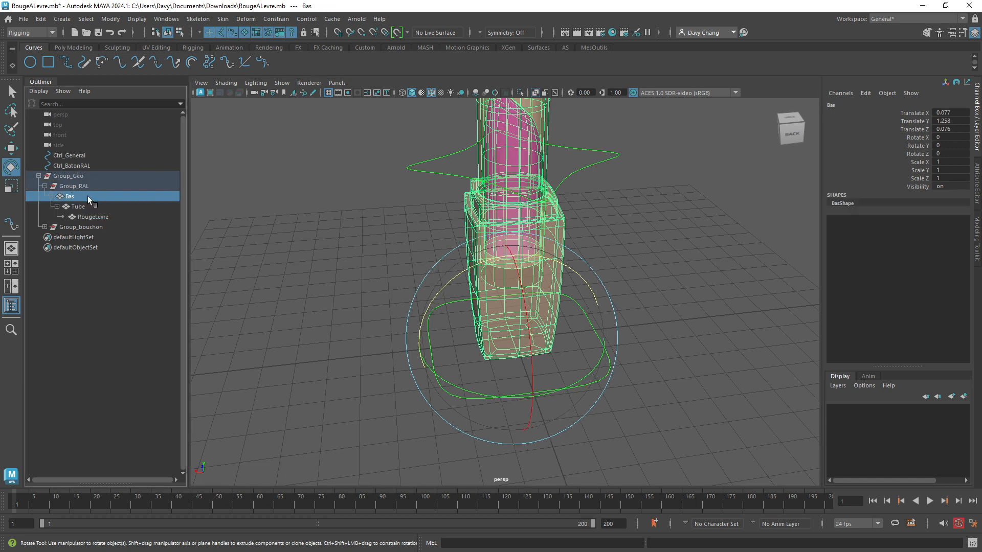
alt+drag(403, 283, 458, 299)
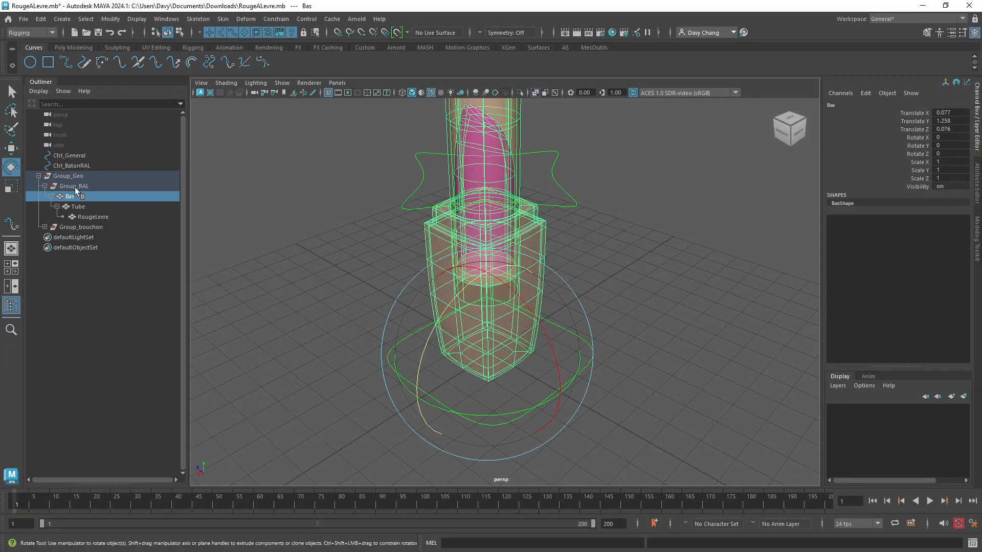
click(118, 167)
key(w)
scroll(526, 329, up, 5)
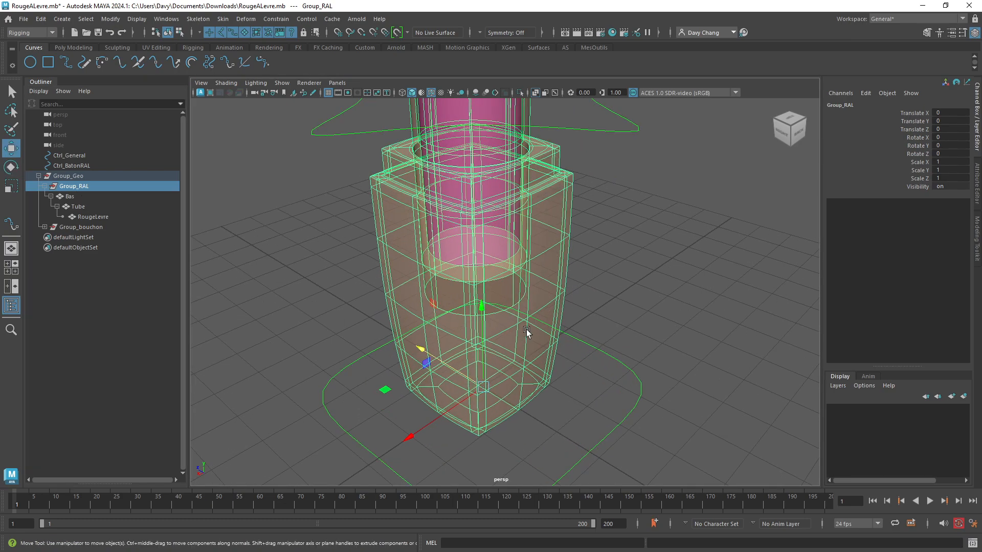
alt+drag(495, 281, 521, 290)
scroll(513, 306, up, 3)
alt+middle_drag(514, 306, 546, 280)
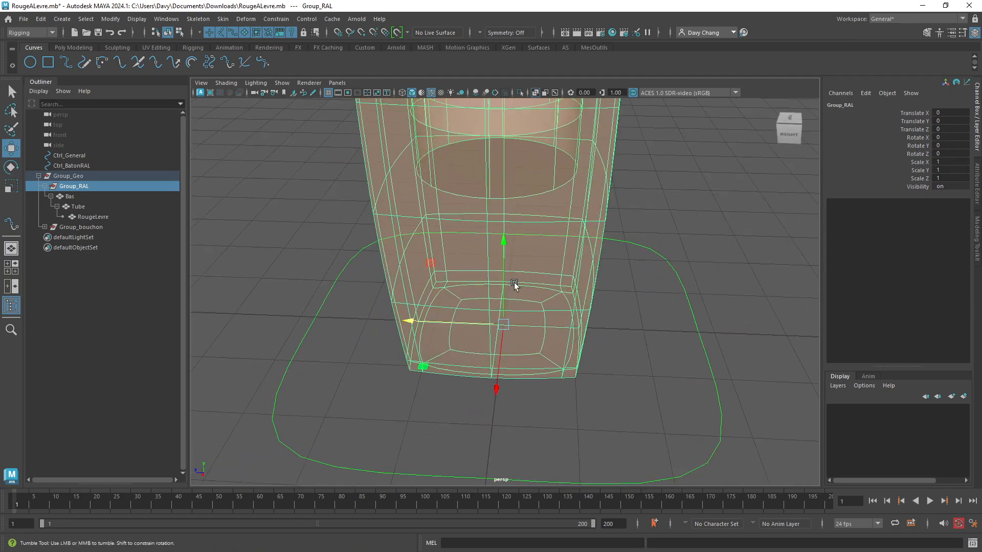
alt+drag(514, 282, 532, 285)
mouse_move(433, 286)
alt+mouse_down()
mouse_move(434, 259)
mouse_move(439, 275)
alt+mouse_up()
click(68, 196)
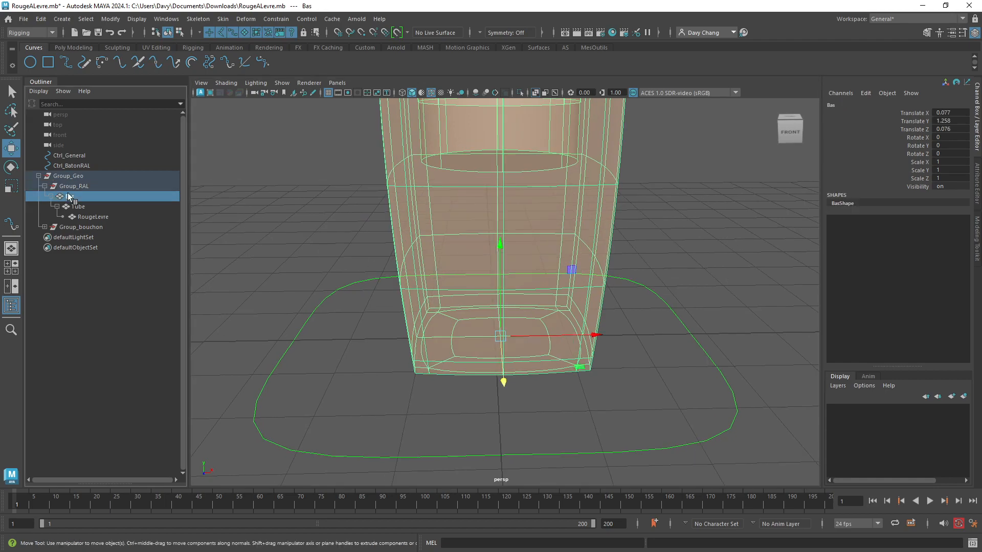
alt+drag(530, 351, 516, 379)
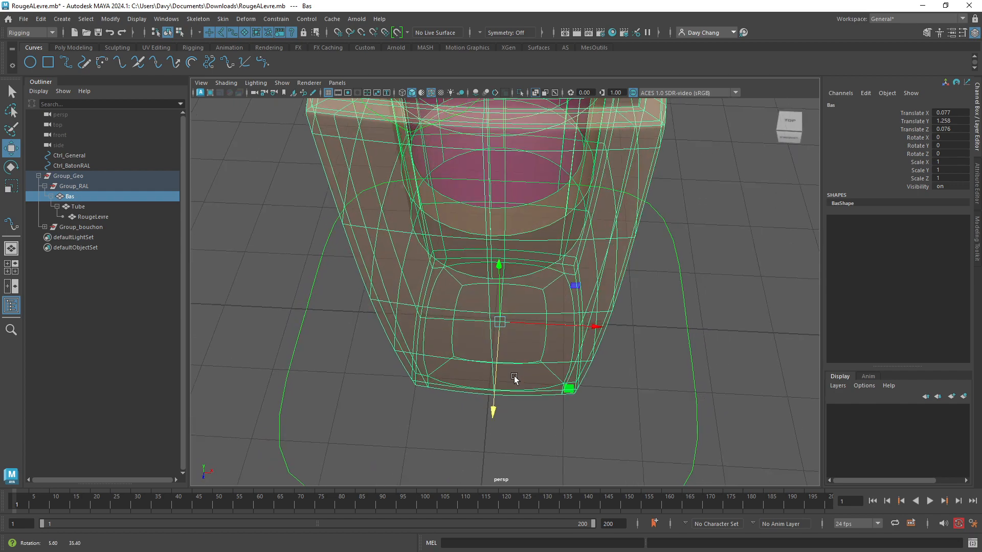
alt+right_drag(517, 378, 574, 352)
alt+middle_drag(574, 352, 566, 307)
alt+drag(566, 307, 535, 316)
alt+right_drag(535, 316, 547, 324)
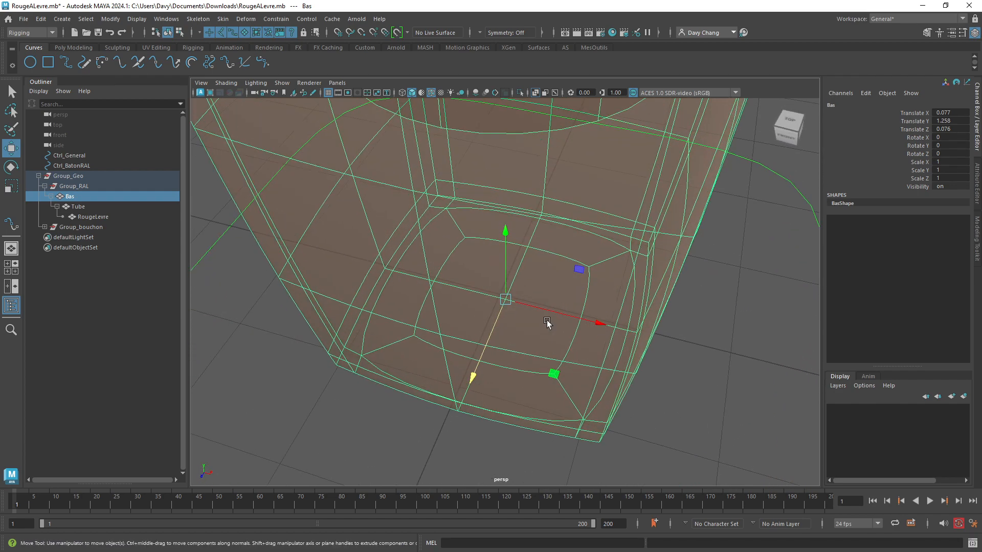
alt+drag(503, 317, 518, 303)
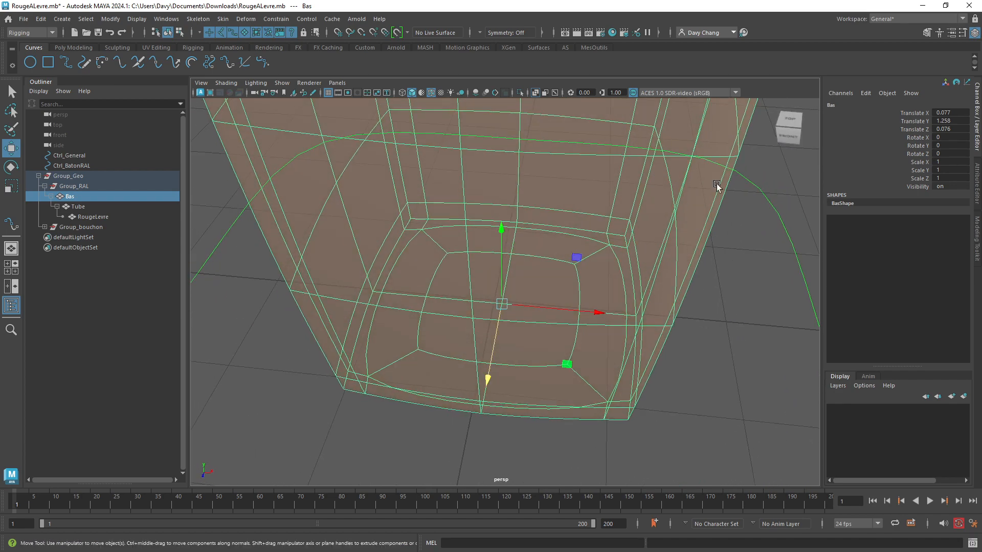
- Set Translate X and Translate Z of Bas to 0 to centre it on the origin
click(948, 112)
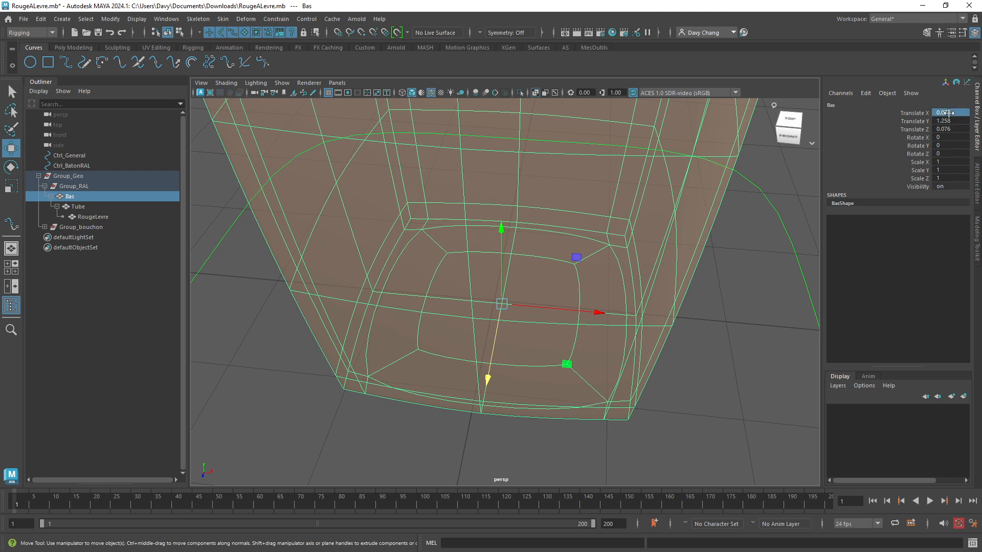
click(950, 121)
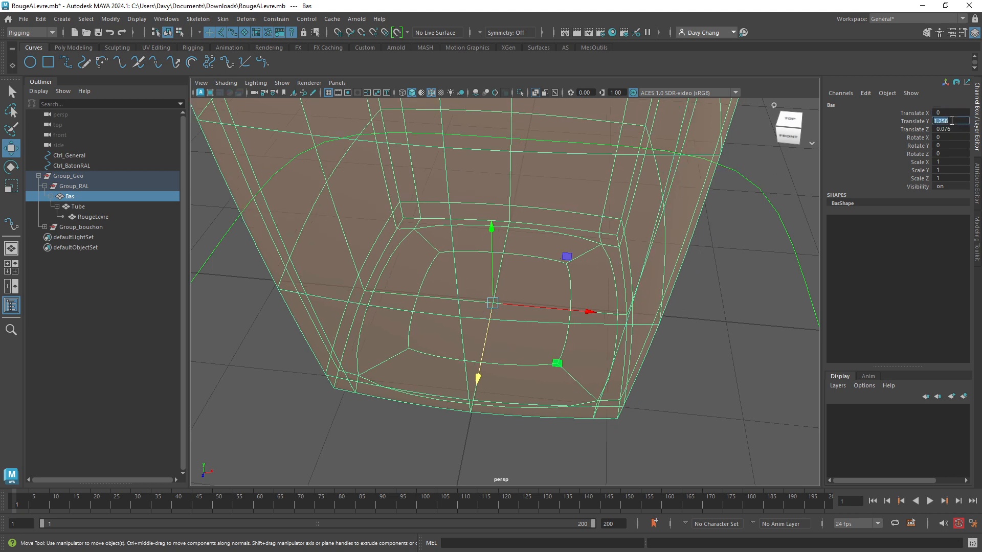
key(Tab)
text(0)
key(Return)
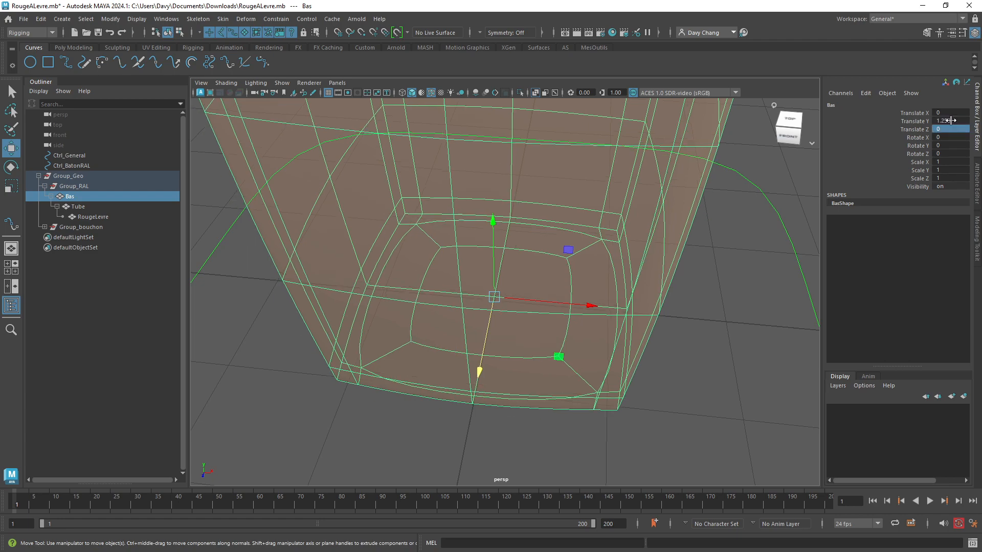
- Try setting Translate Y of Bas to 0, check its height against the grid and undo the change
alt+drag(634, 269, 514, 244)
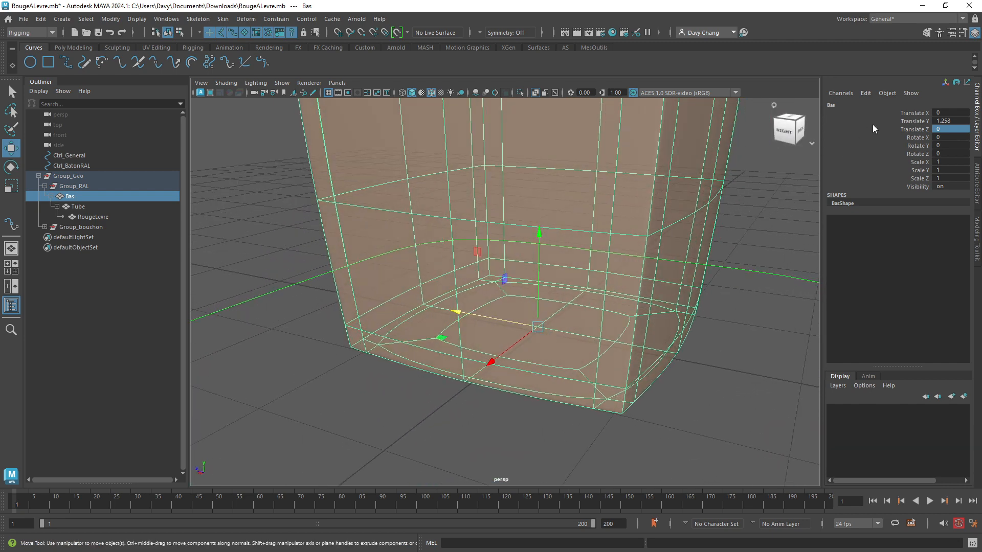
double_click(943, 121)
text(0)
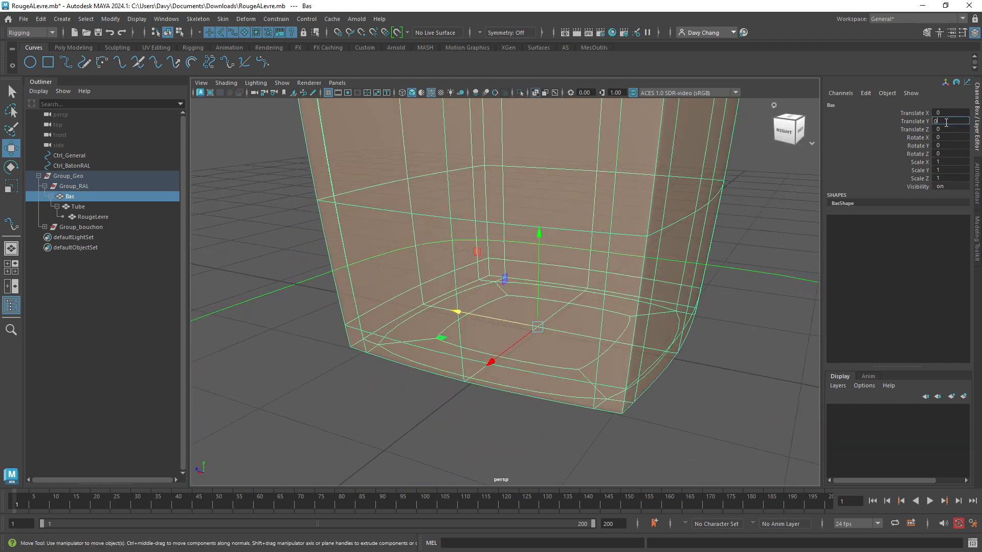
key(Return)
alt+drag(681, 254, 527, 244)
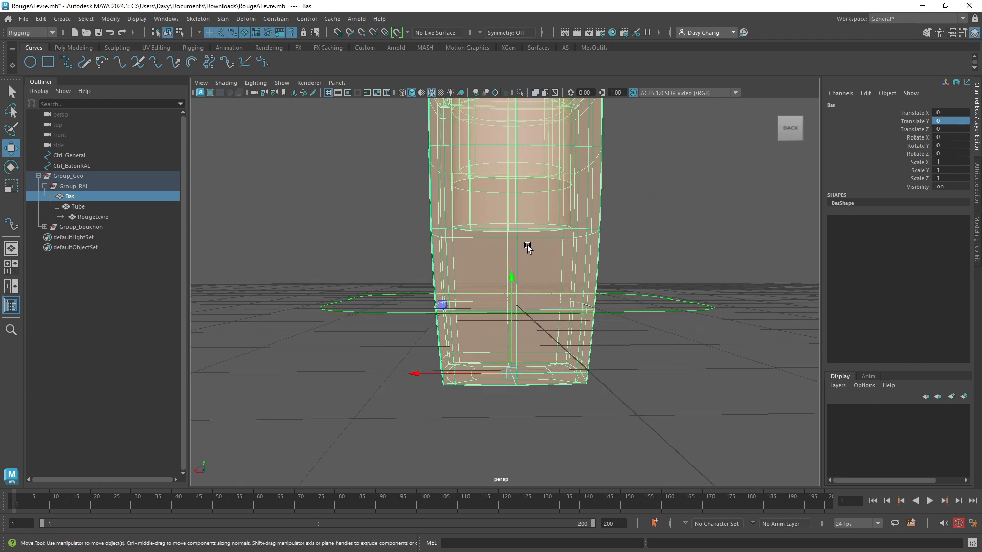
key(ctrl+z)
- Lower Bas in the side view until its underside rests on the ground line, at Translate Y about 1.212
alt+right_drag(468, 252, 569, 255)
alt+drag(569, 255, 526, 254)
key(space)
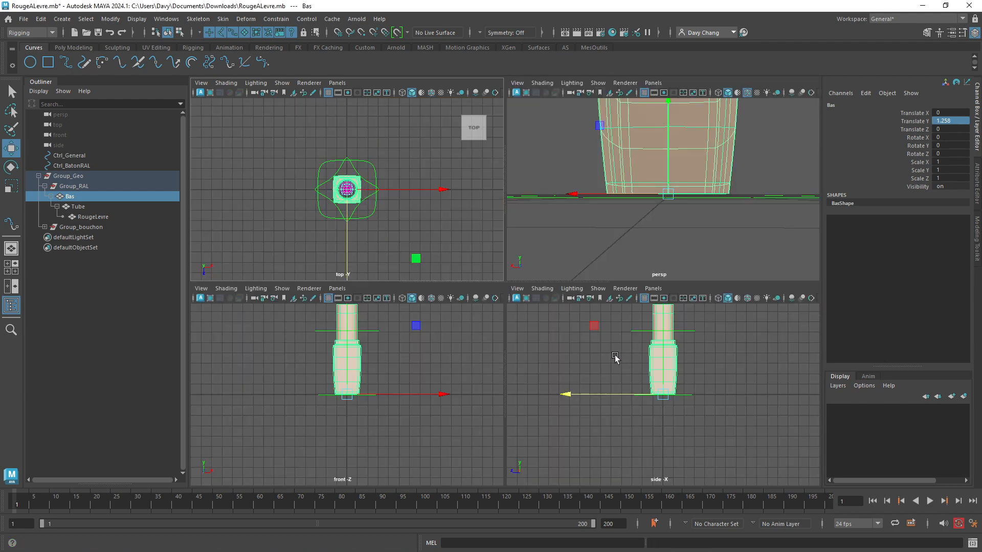
key(space)
scroll(605, 373, up, 10)
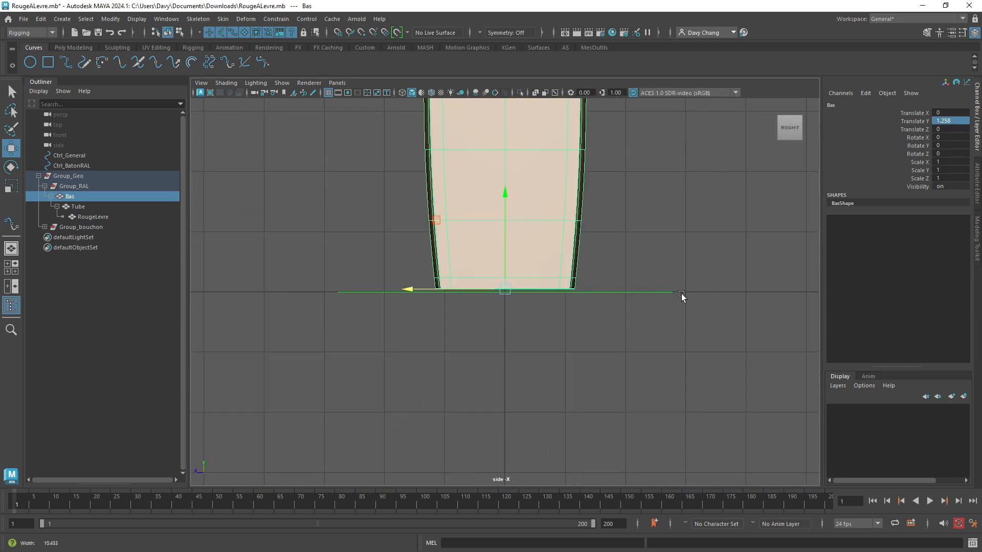
alt+right_drag(434, 279, 538, 265)
alt+middle_drag(538, 264, 579, 294)
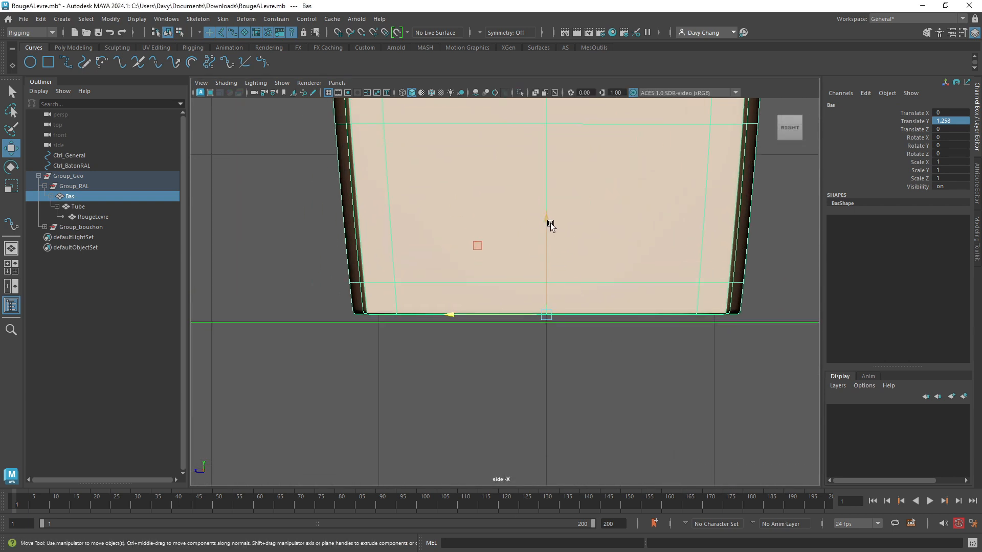
drag(549, 223, 545, 229)
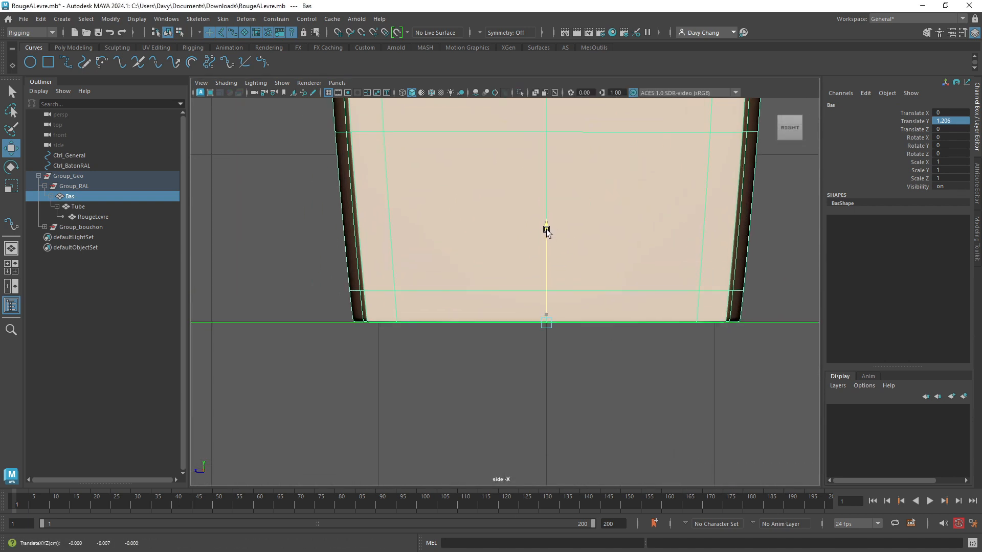
scroll(613, 266, down, 8)
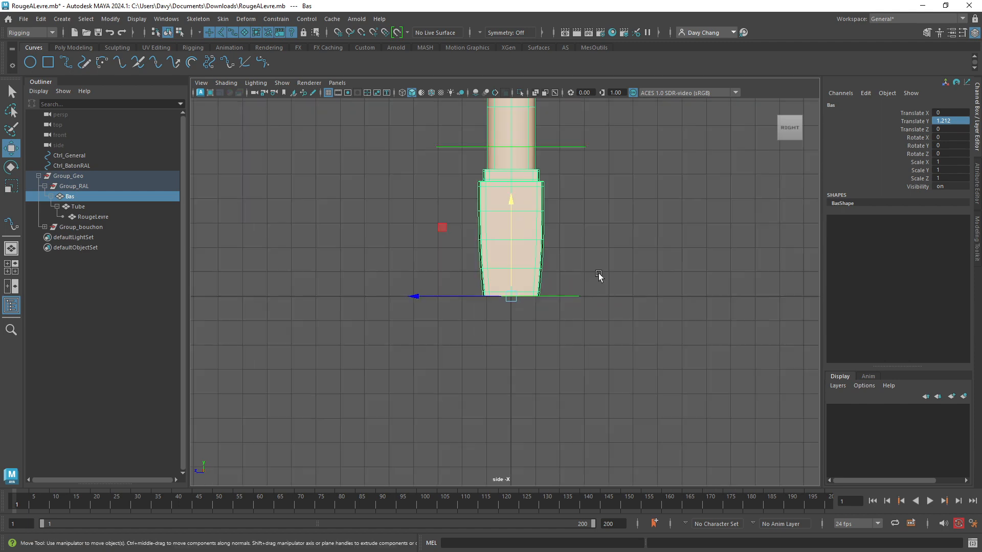
- Freeze the transformations of Bas so its present position on the ground becomes its zero position
key(space)
key(space)
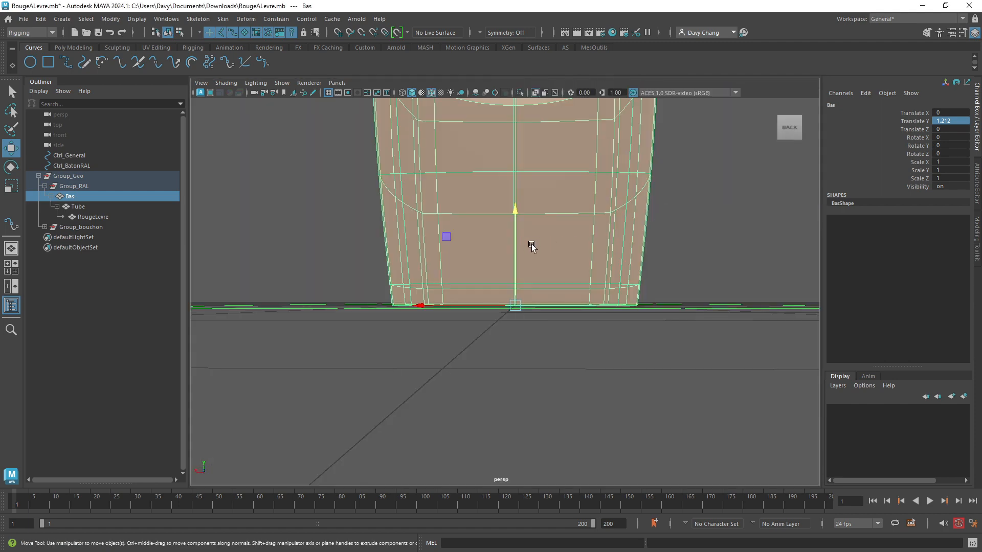
alt+drag(532, 244, 559, 290)
scroll(528, 292, down, 2)
alt+middle_drag(559, 291, 537, 309)
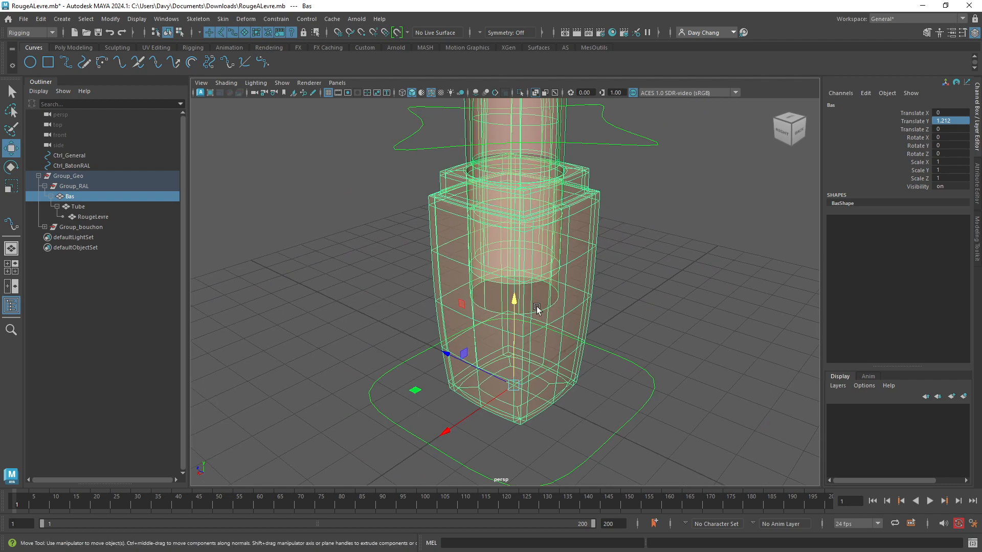
alt+drag(537, 309, 564, 276)
scroll(534, 282, up, 1)
scroll(532, 289, up, 1)
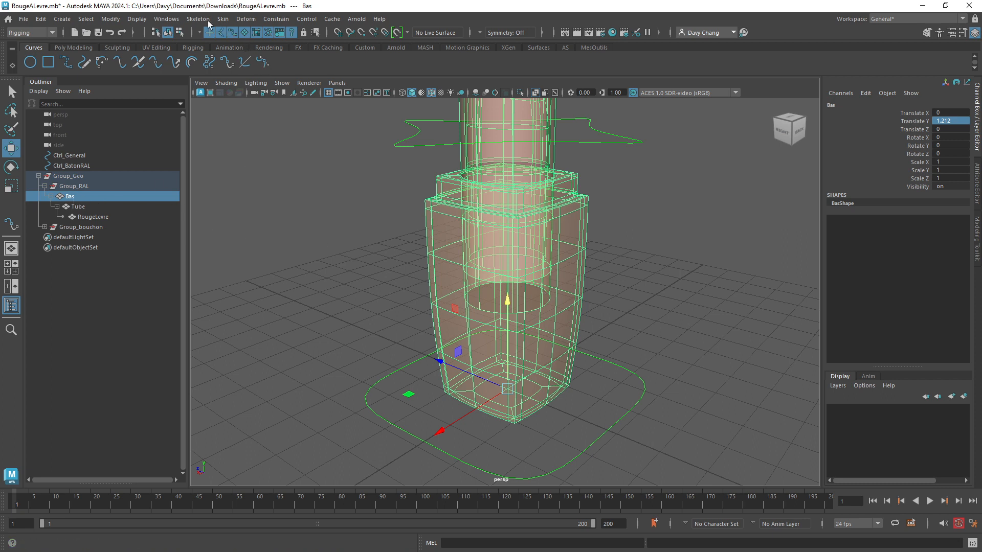
click(111, 19)
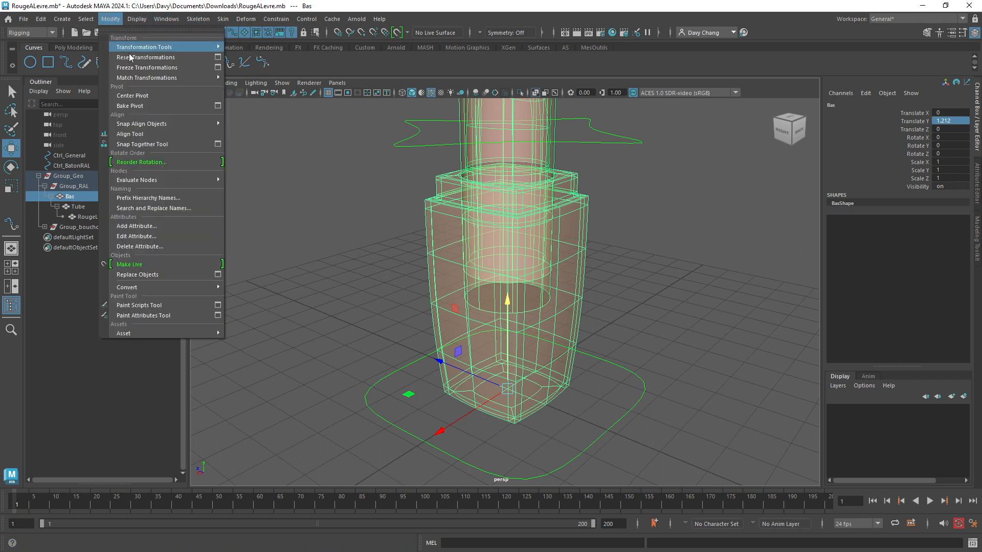
click(146, 66)
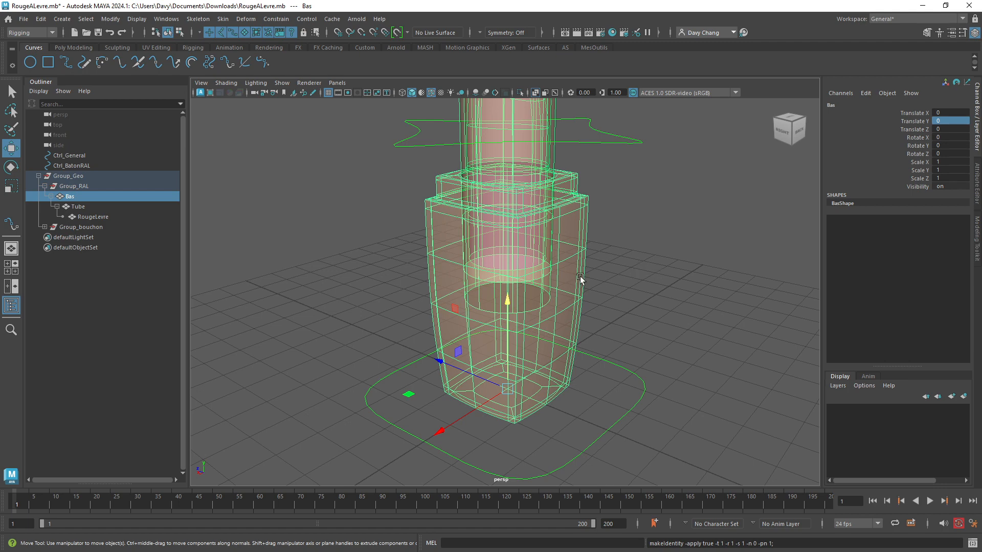
- Check the transform values of Tube, RougeLevre and Bas after the freeze
click(82, 206)
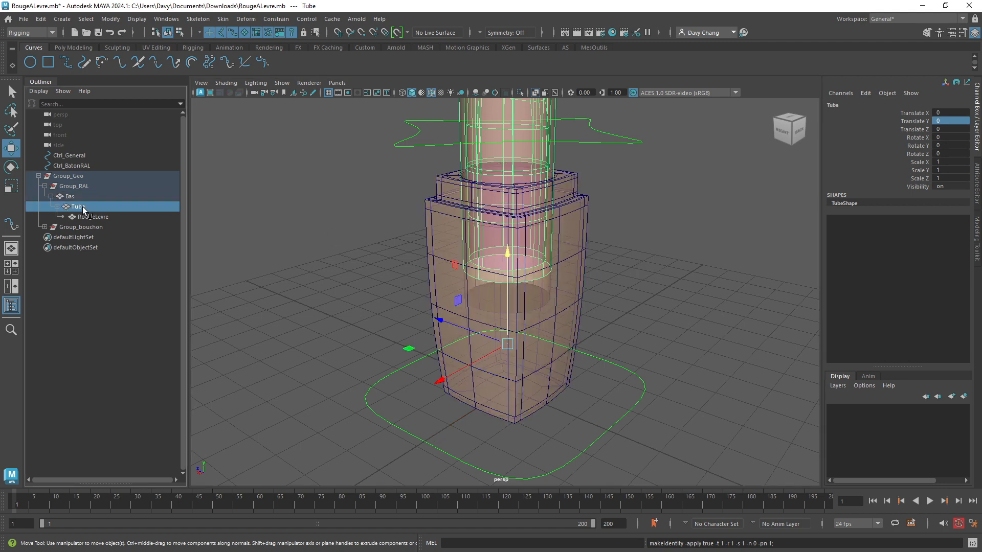
click(92, 219)
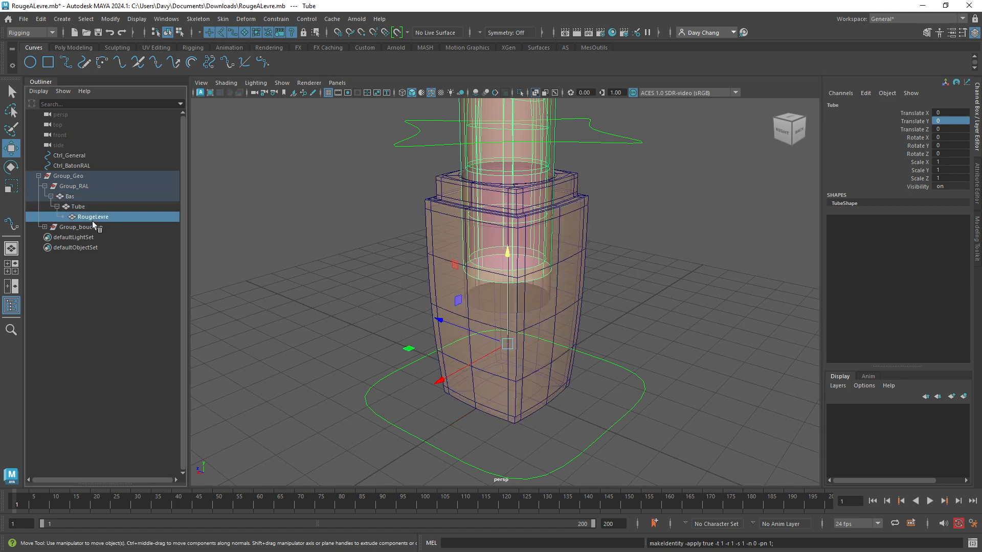
click(70, 197)
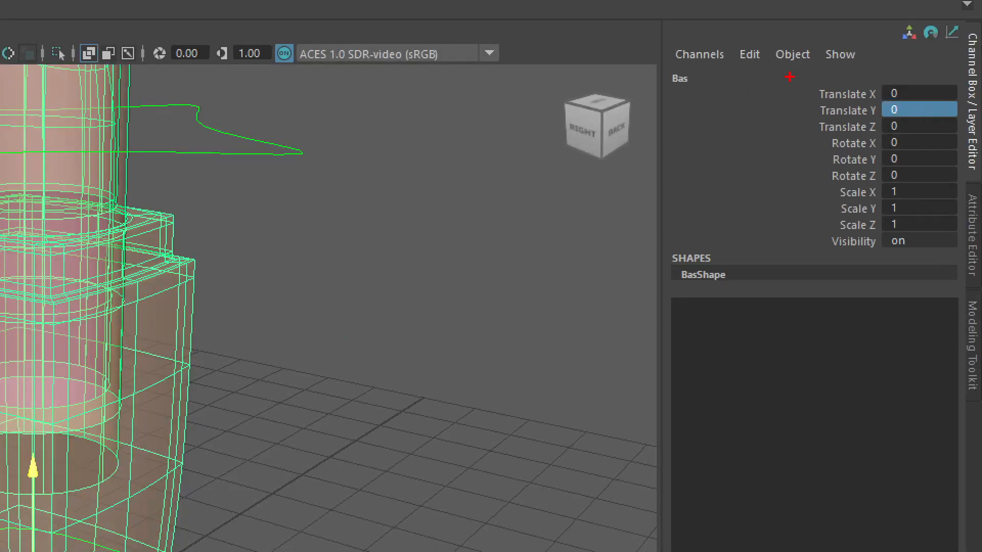
drag(870, 93, 890, 90)
drag(803, 131, 857, 184)
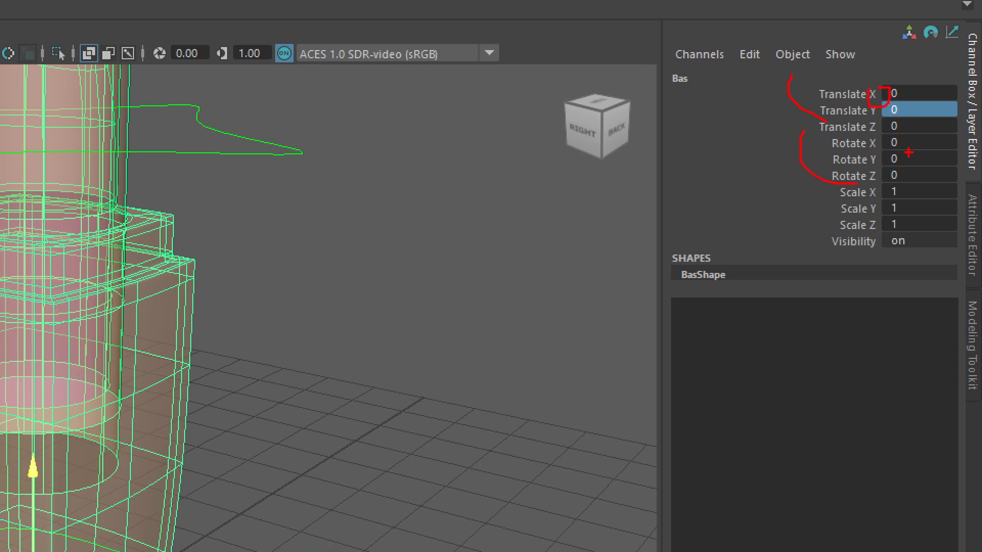
drag(906, 153, 903, 146)
mouse_move(822, 193)
mouse_down()
mouse_move(857, 242)
mouse_move(926, 228)
mouse_up()
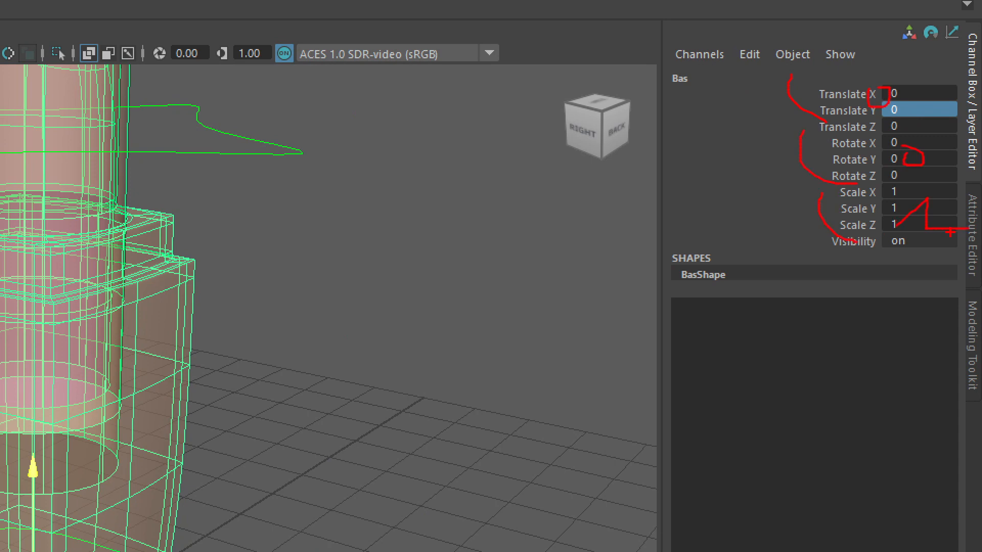
key(Escape)
- Compare the pivot positions and transform values of Group_RAL and Bas around the lipstick's base
click(629, 288)
alt+drag(629, 289, 494, 397)
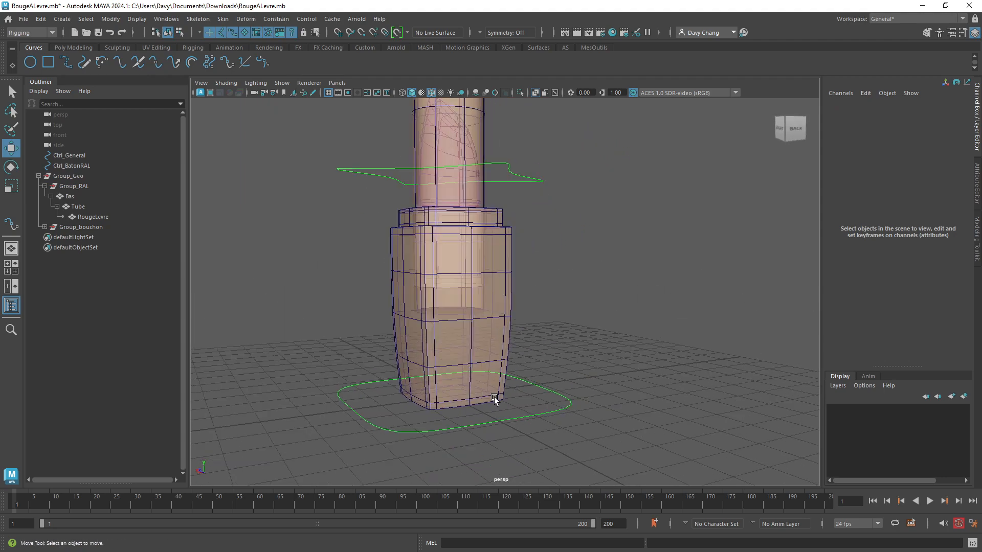
click(552, 409)
alt+drag(537, 361, 465, 312)
click(78, 184)
alt+right_drag(465, 312, 532, 349)
alt+middle_drag(532, 350, 523, 273)
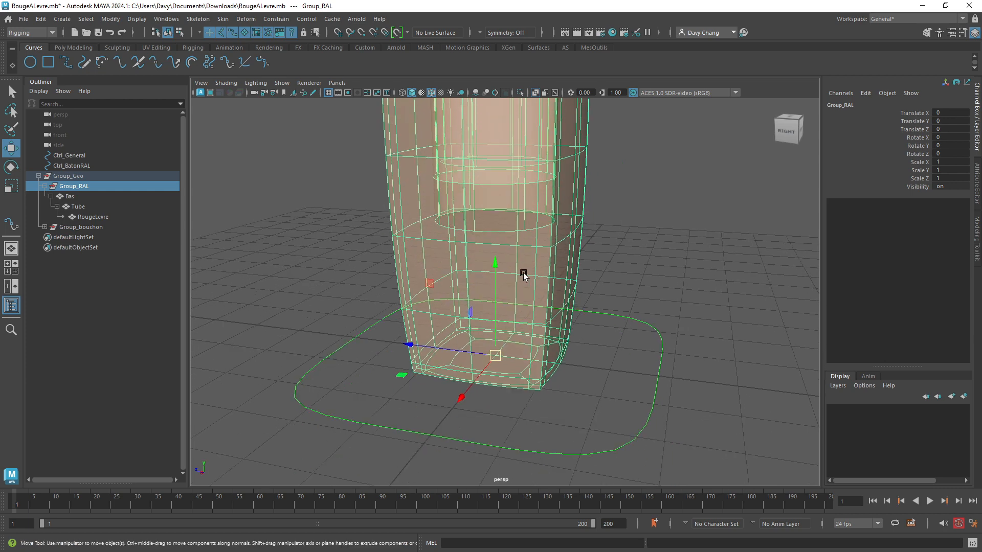
alt+right_drag(422, 338, 498, 329)
alt+middle_drag(498, 330, 501, 265)
click(67, 196)
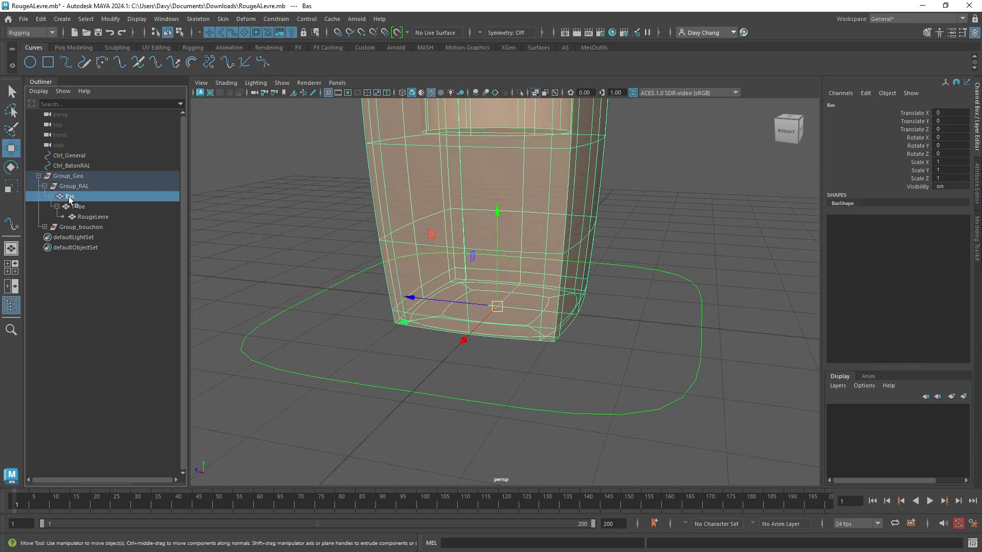
click(81, 187)
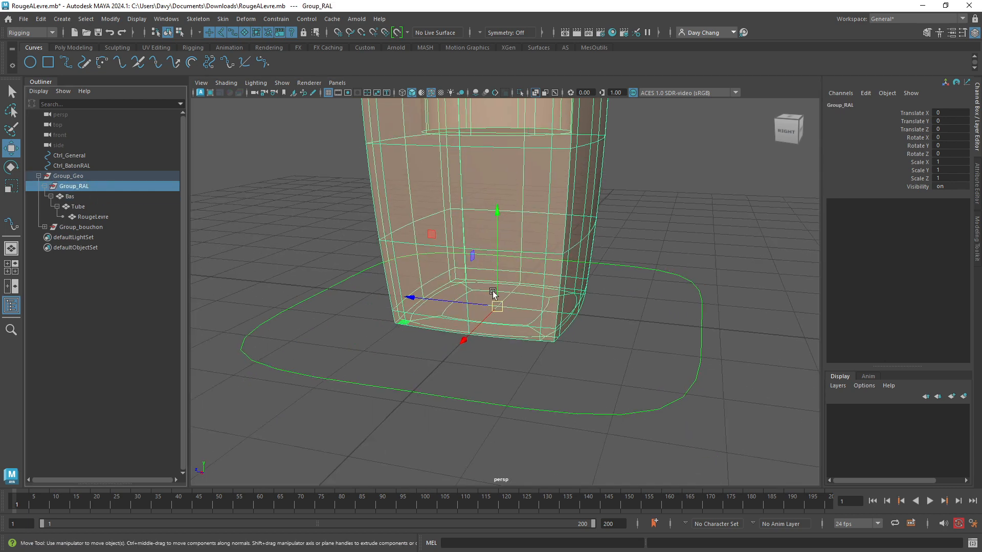
scroll(493, 291, down, 3)
alt+drag(500, 287, 384, 299)
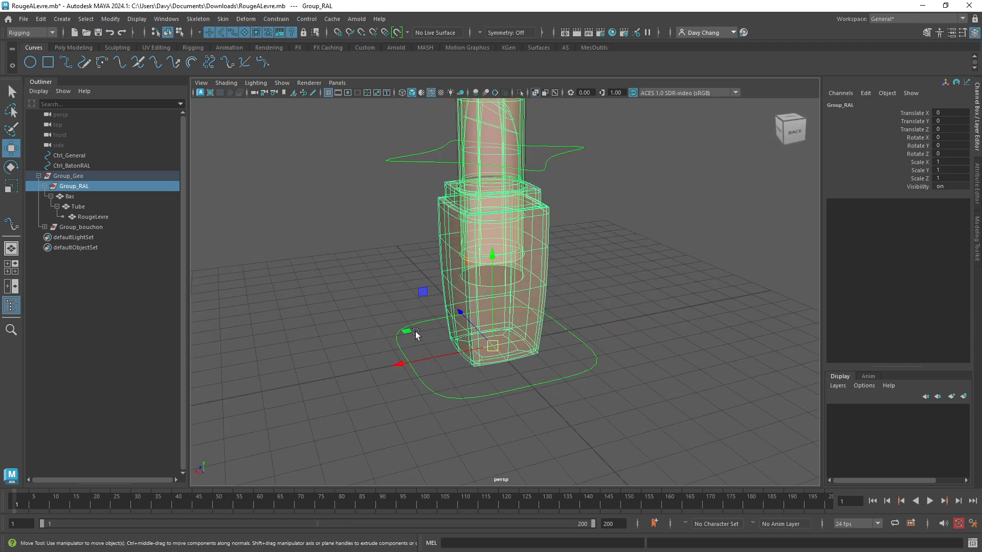
- Test moving, rotating and scaling Group_RAL from its pivot, undoing each transformation
mouse_move(407, 330)
mouse_down()
mouse_move(463, 329)
mouse_move(444, 269)
mouse_move(268, 305)
mouse_move(444, 407)
mouse_move(454, 292)
mouse_move(398, 330)
mouse_up()
key(ctrl+z)
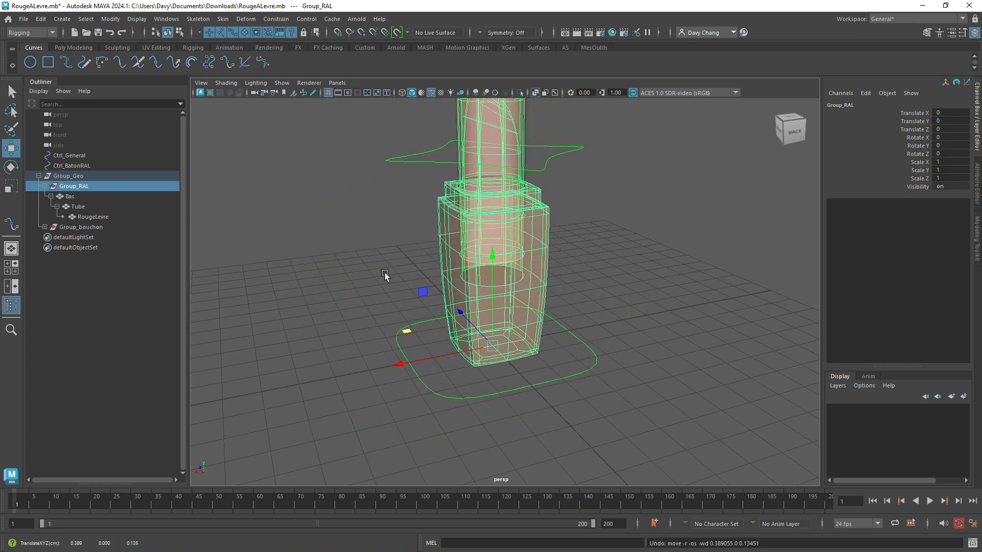
key(e)
drag(457, 283, 490, 289)
key(ctrl+z)
key(ctrl+z)
key(r)
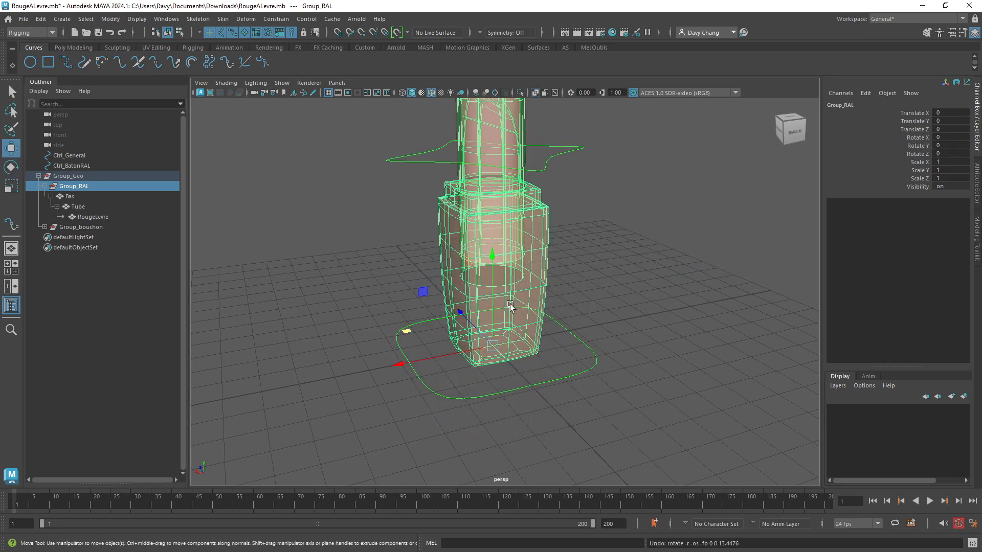
drag(486, 337, 408, 306)
key(ctrl+z)
key(w)
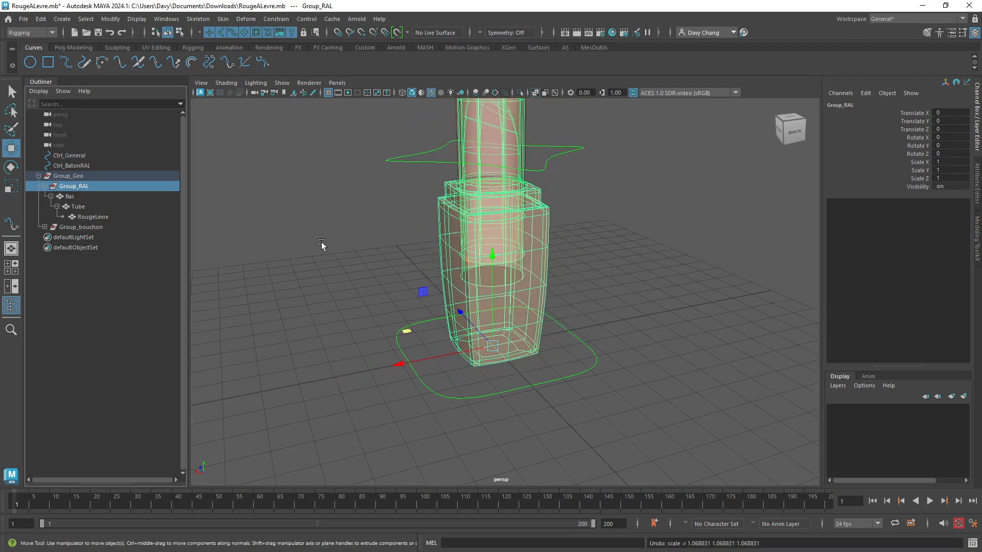
alt+drag(328, 258, 421, 296)
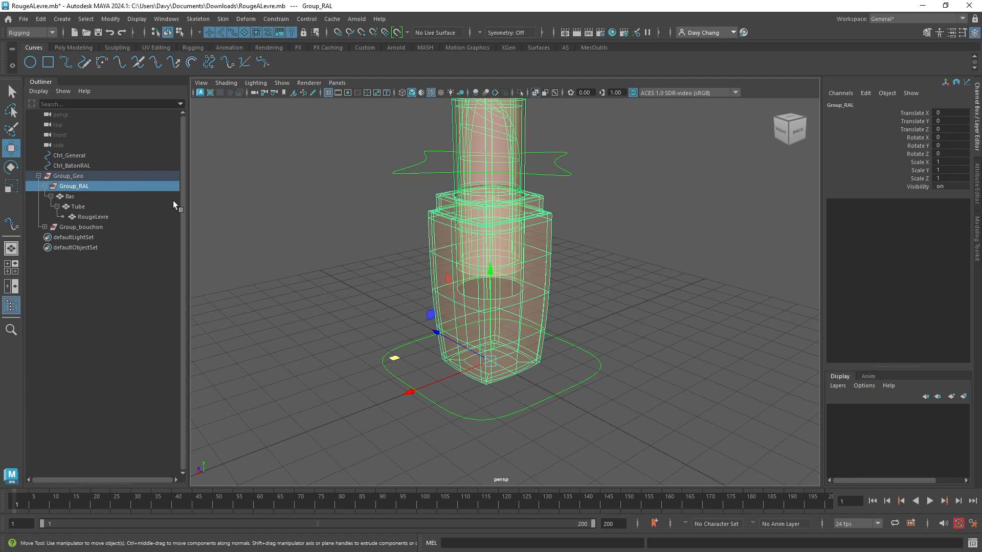
scroll(450, 258, down, 3)
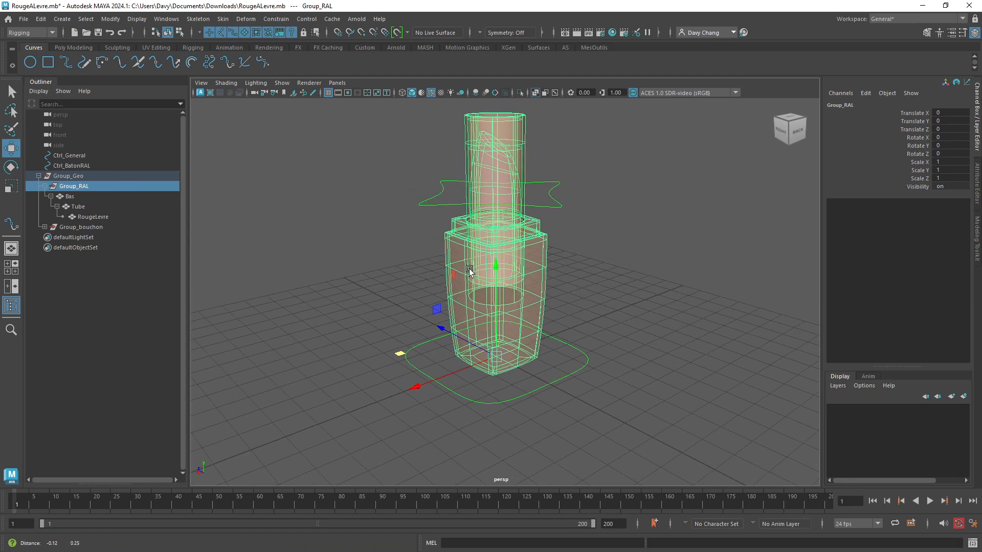
scroll(470, 270, up, 4)
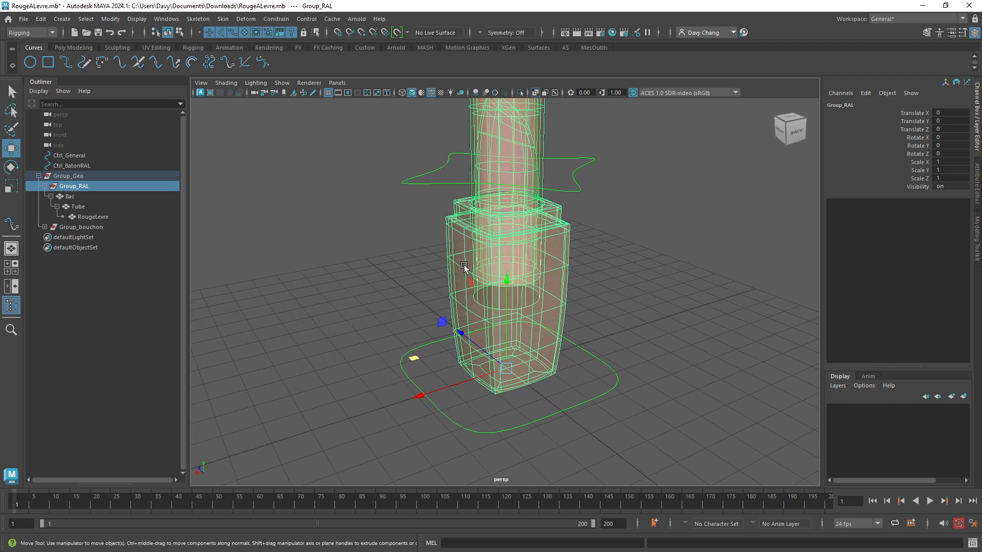
alt+middle_drag(464, 267, 455, 266)
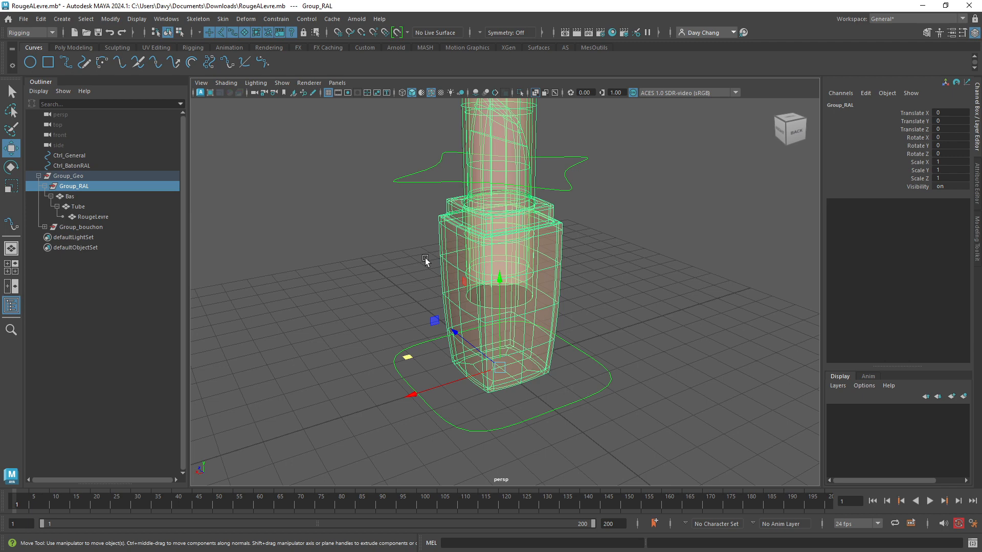
alt+right_drag(441, 264, 477, 258)
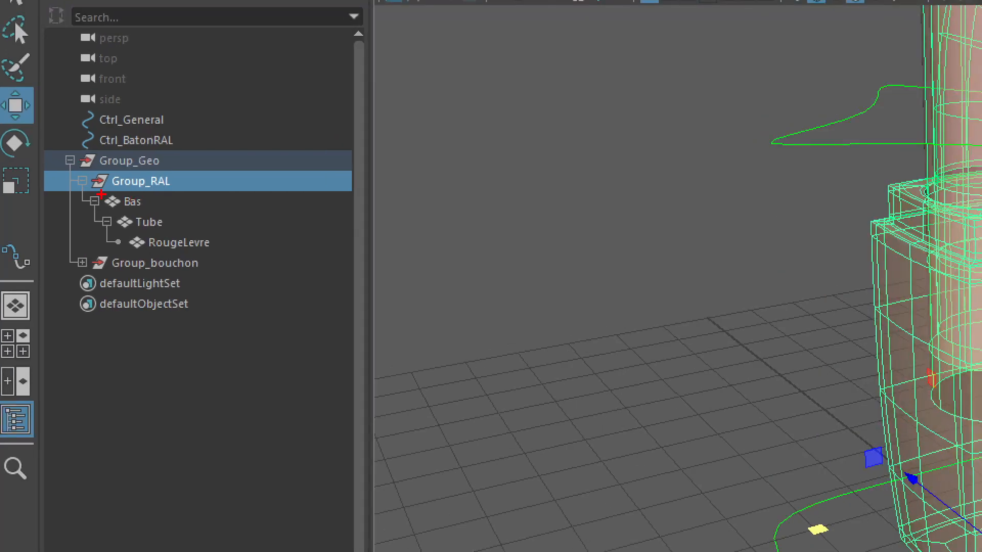
ctrl+drag(101, 194, 220, 254)
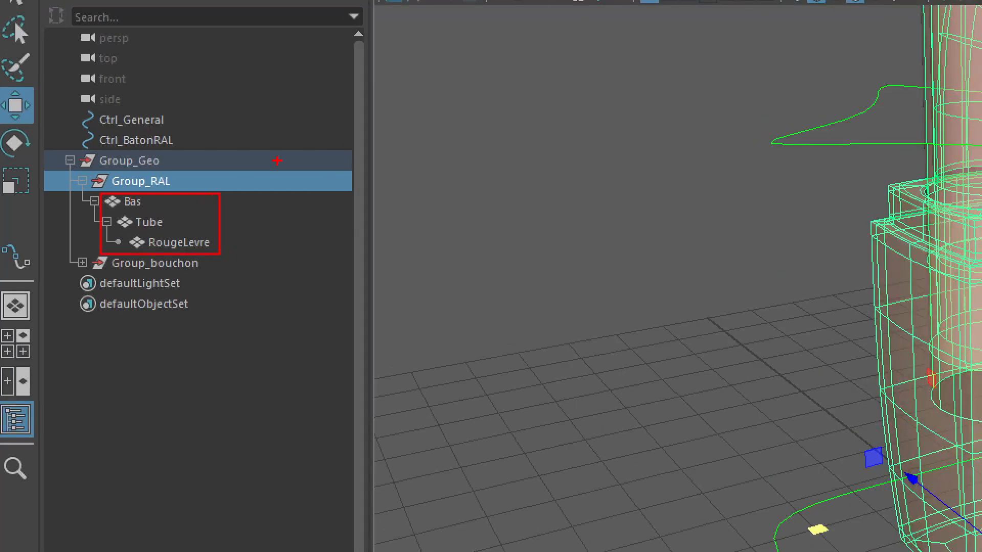
mouse_move(291, 154)
mouse_down()
mouse_move(271, 191)
mouse_move(232, 206)
mouse_up()
drag(246, 187, 238, 193)
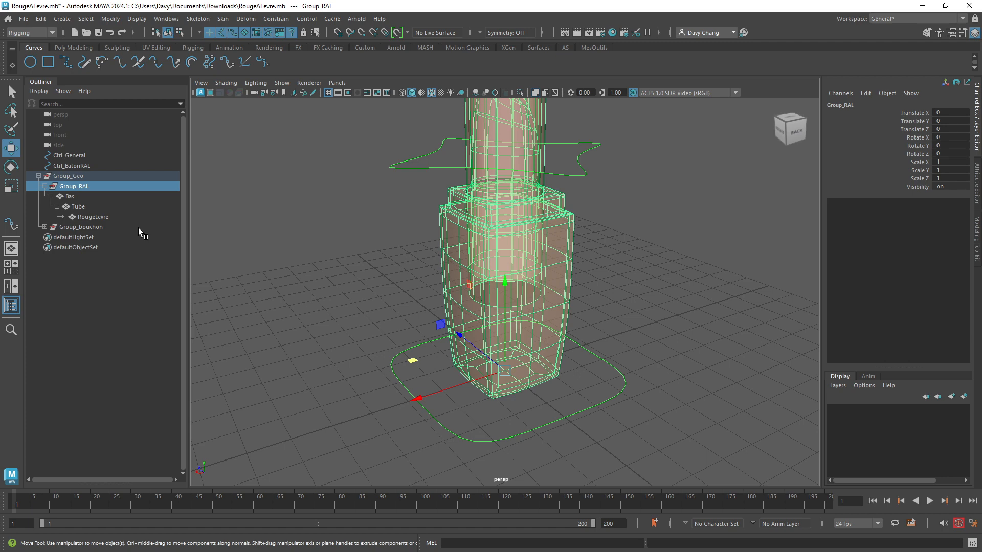
- Clear the selection and expand Group_bouchon to review the complete geometry hierarchy under Group_Geo
click(383, 286)
scroll(471, 320, down, 1)
scroll(472, 319, down, 2)
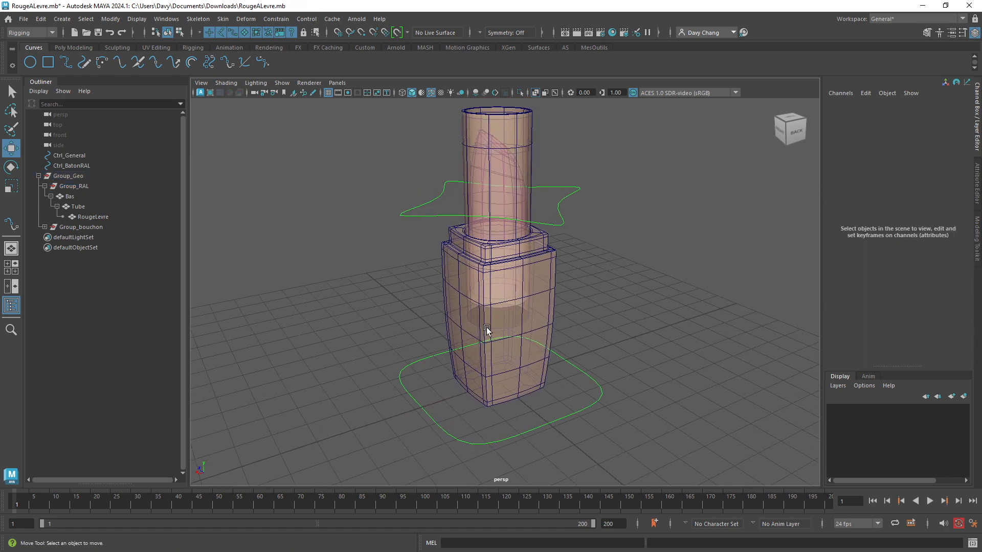
click(45, 226)
drag(61, 153, 250, 307)
mouse_move(523, 152)
mouse_down()
mouse_move(386, 206)
mouse_move(298, 203)
mouse_move(233, 220)
mouse_move(300, 228)
mouse_up()
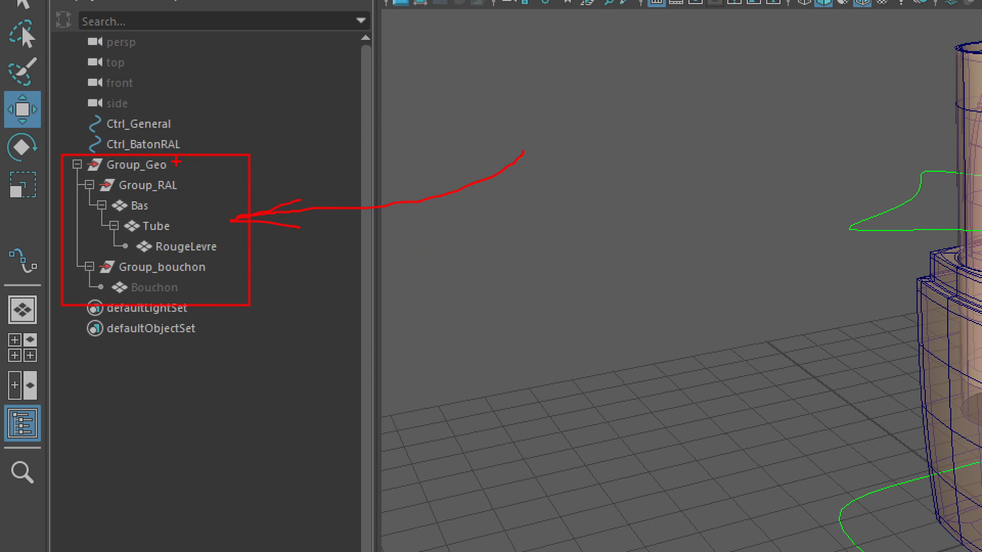
mouse_move(167, 165)
mouse_down()
mouse_move(81, 162)
mouse_move(128, 172)
mouse_move(177, 165)
mouse_up()
drag(98, 175, 92, 219)
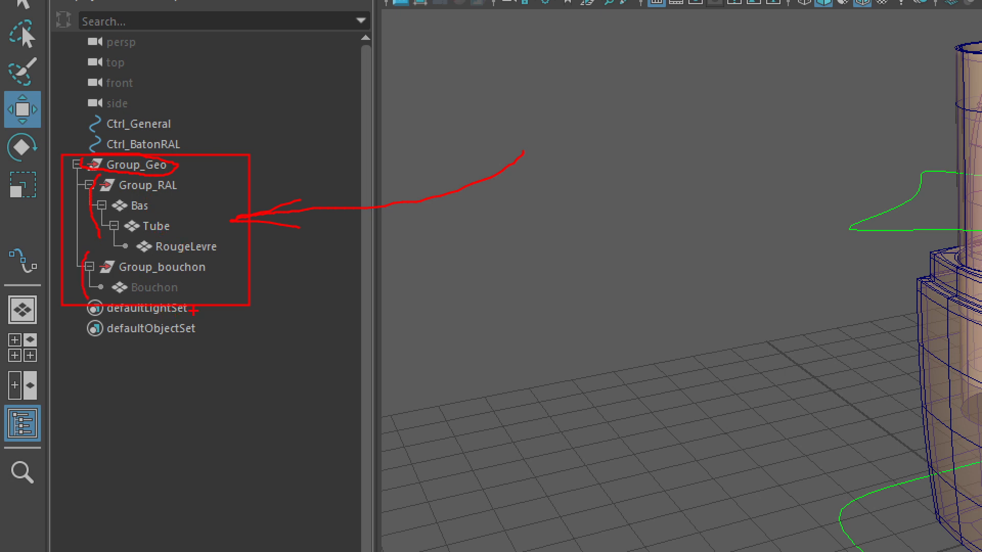
key(Escape)
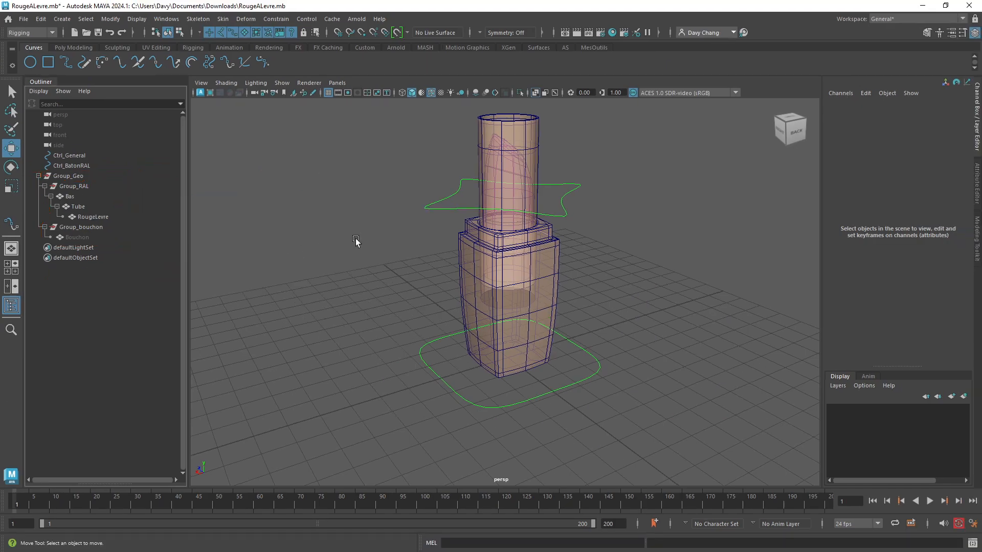
- Test moving and rotating the Ctrl_General curve on its own, undo both transformations and deselect it
alt+drag(502, 277, 395, 268)
alt+right_drag(395, 268, 407, 273)
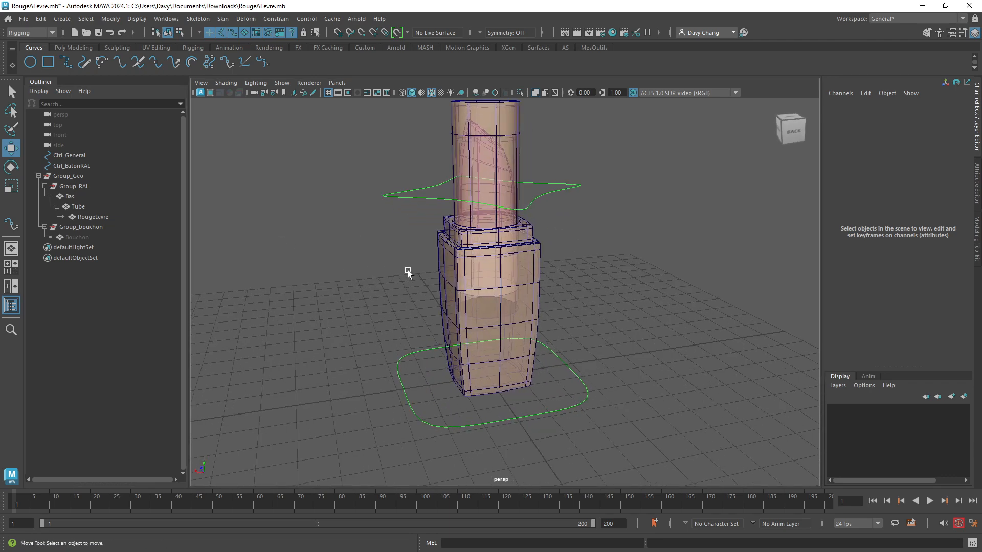
alt+drag(408, 272, 417, 301)
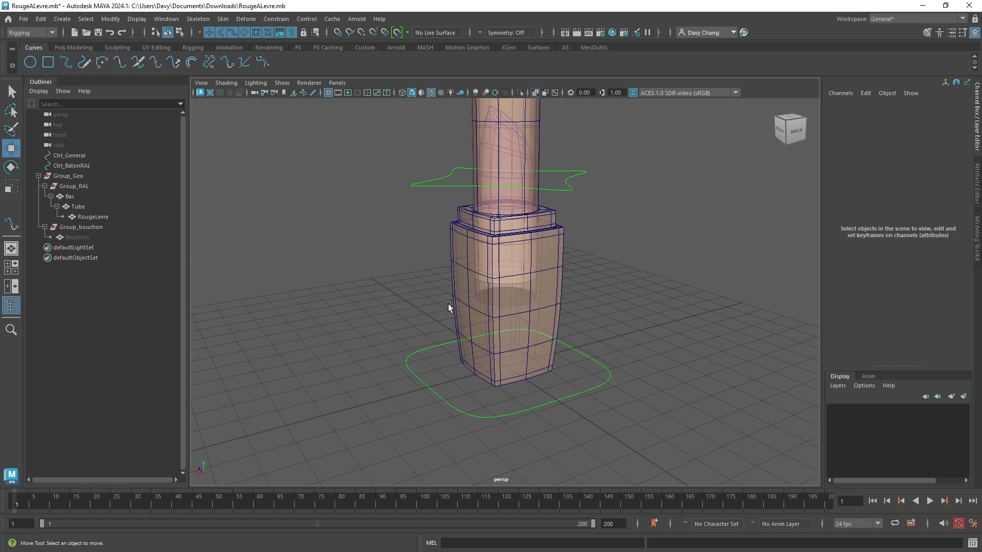
alt+right_drag(448, 304, 420, 349)
drag(440, 391, 442, 392)
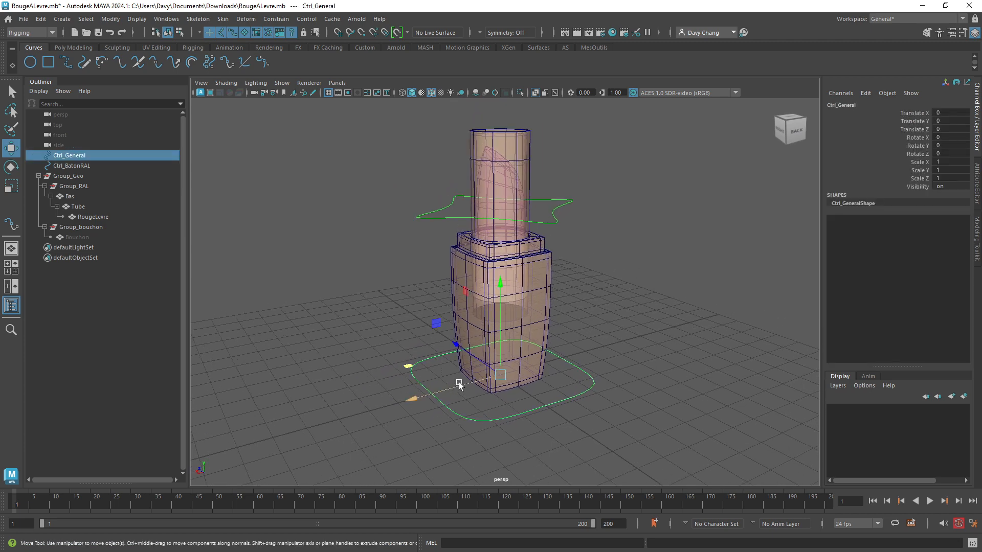
alt+middle_drag(460, 380, 456, 353)
drag(435, 304, 371, 271)
key(ctrl+z)
key(e)
mouse_move(466, 335)
mouse_down()
mouse_move(459, 371)
mouse_move(458, 333)
mouse_move(469, 328)
mouse_up()
key(ctrl+z)
click(669, 272)
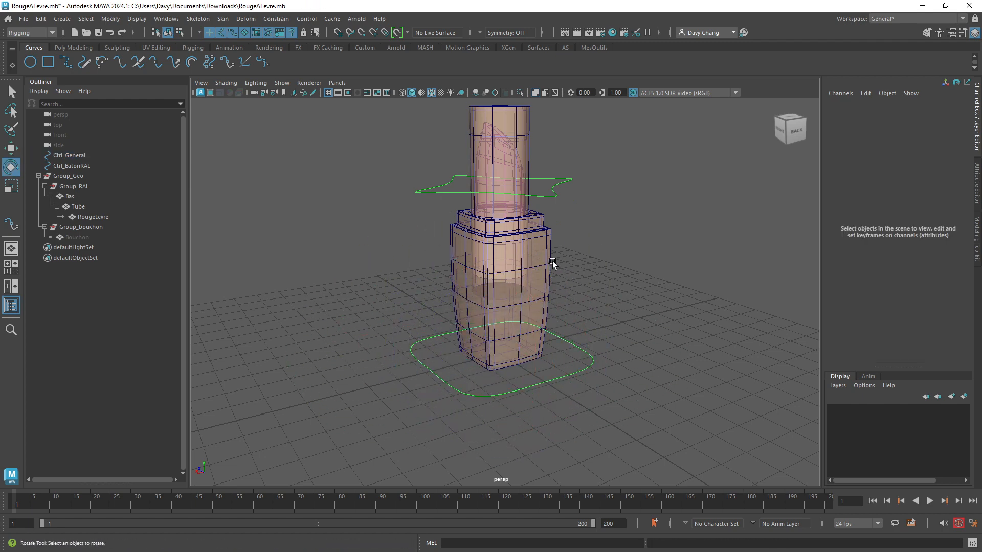
alt+drag(552, 265, 487, 280)
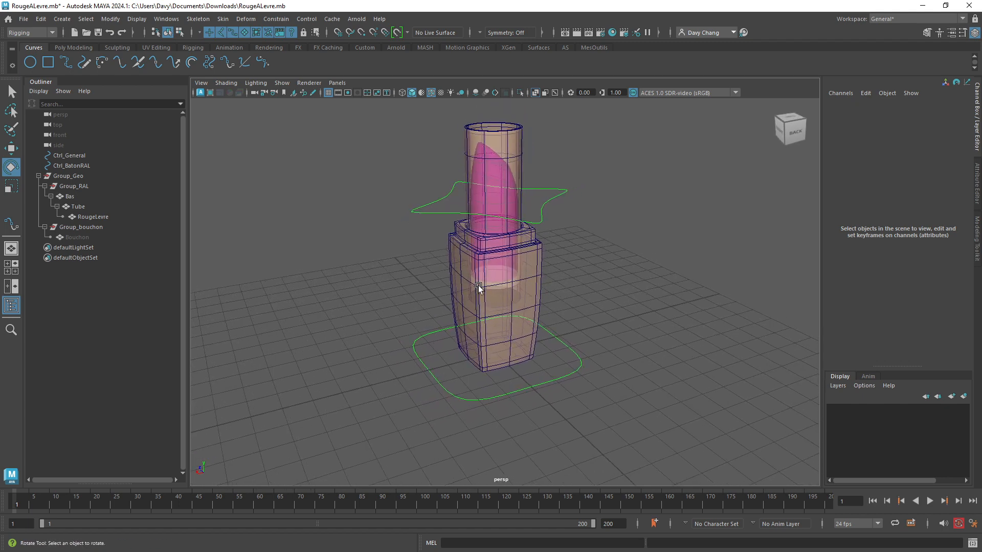
click(415, 338)
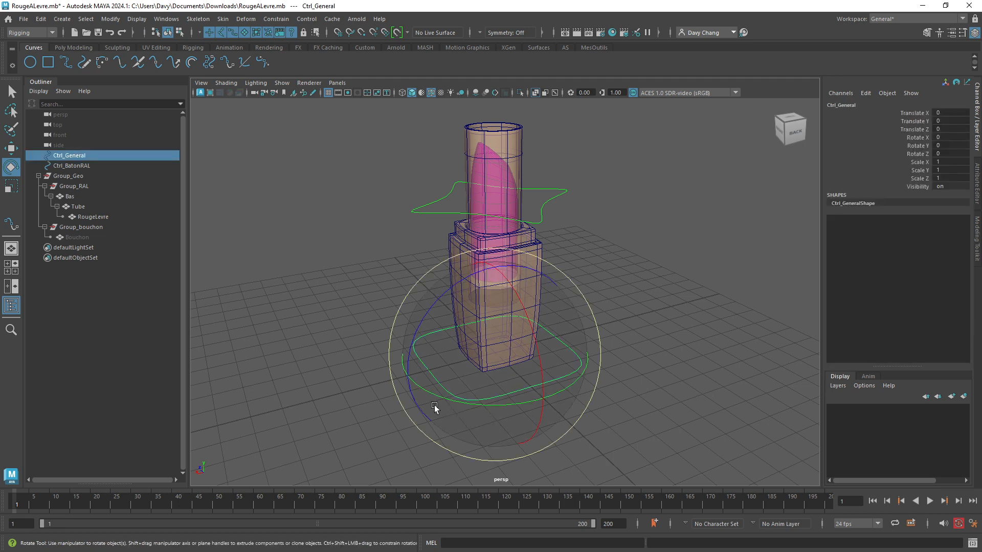
ctrl+click(68, 186)
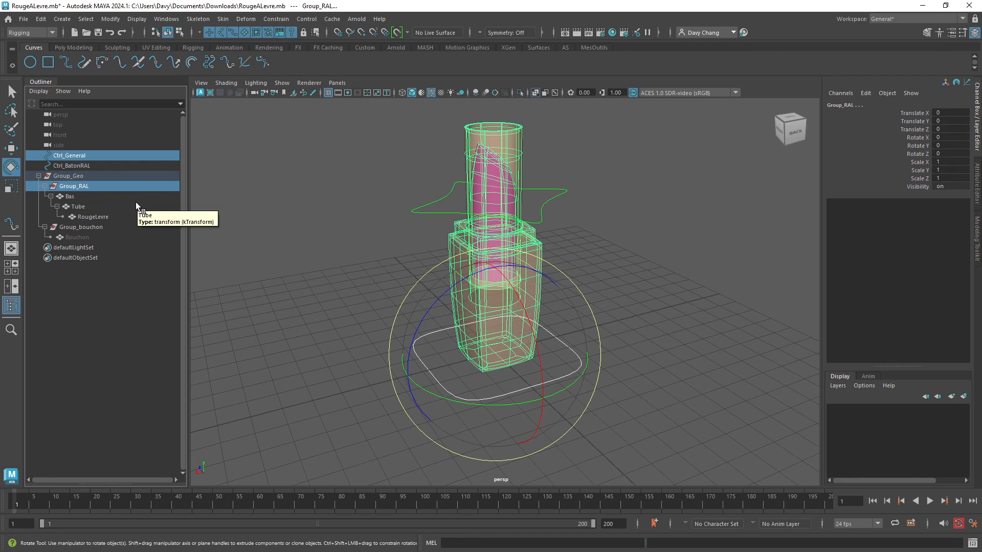
click(388, 336)
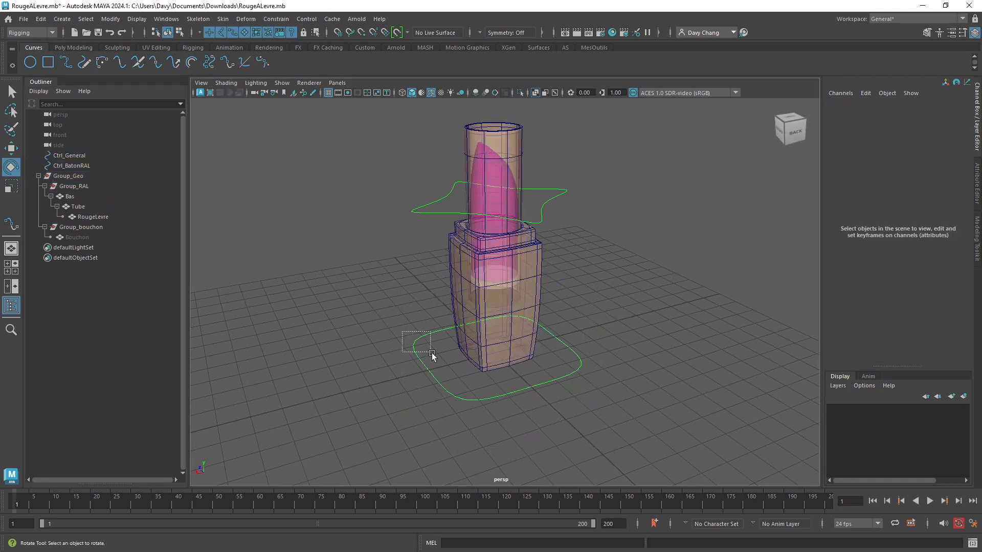
- Select Ctrl_General first and add Group_RAL to the selection, and examine both around the lipstick's base
drag(432, 353, 432, 353)
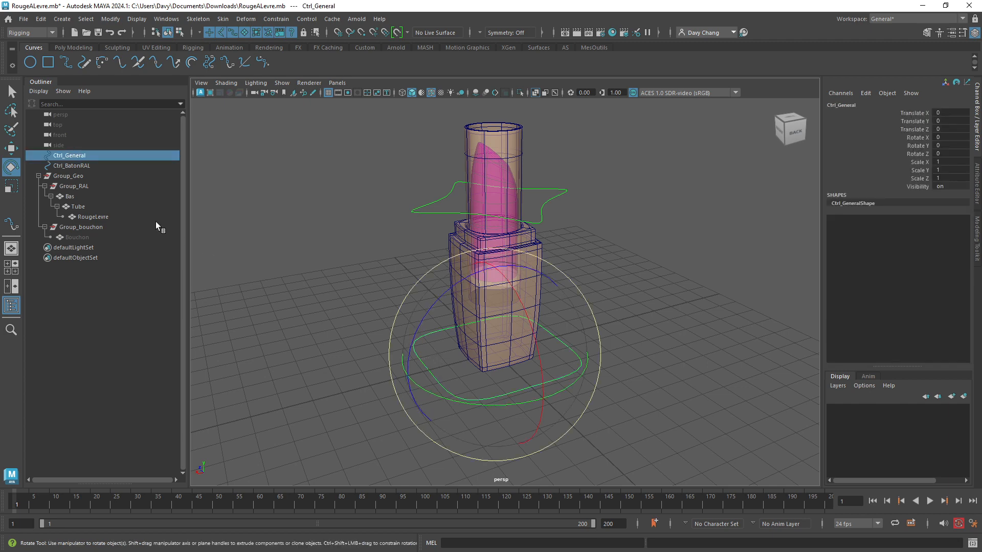
ctrl+click(81, 186)
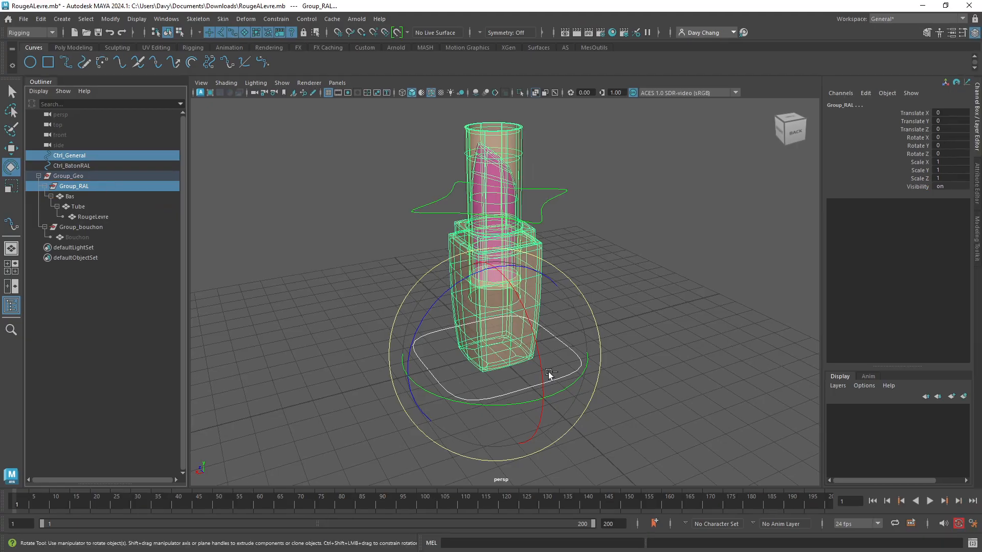
mouse_move(493, 330)
alt+mouse_down()
mouse_move(417, 314)
mouse_move(449, 314)
mouse_move(496, 340)
alt+mouse_up()
alt+right_drag(496, 340, 493, 357)
alt+middle_drag(494, 359, 526, 303)
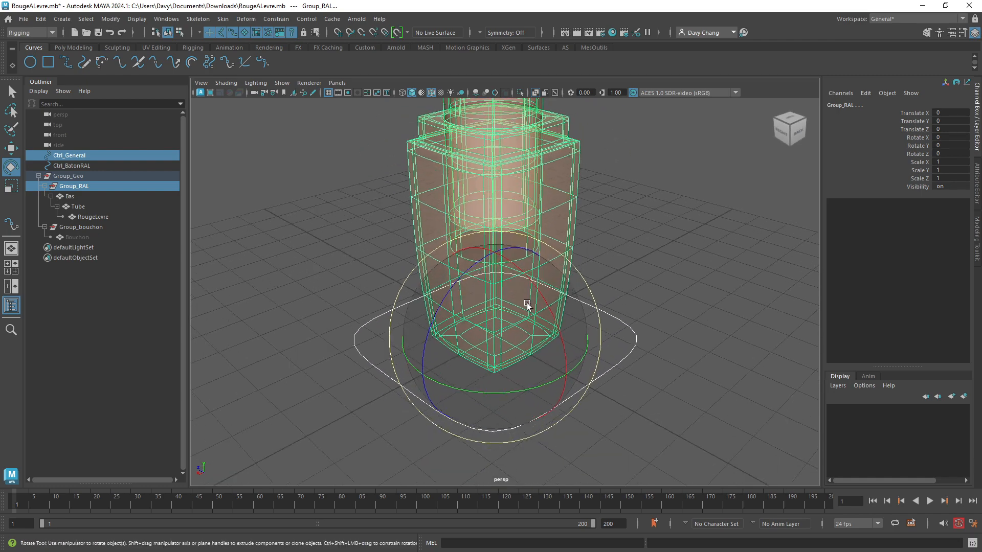
alt+drag(512, 348, 515, 317)
alt+right_drag(446, 322, 474, 332)
alt+right_drag(534, 335, 493, 340)
alt+middle_drag(518, 331, 517, 353)
alt+drag(517, 353, 495, 381)
alt+middle_drag(495, 381, 507, 377)
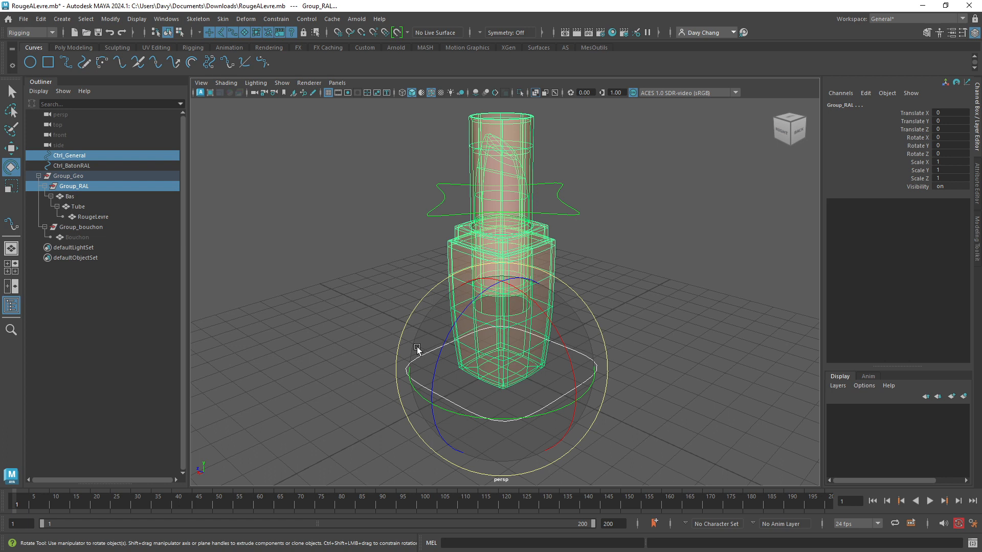
scroll(450, 354, up, 2)
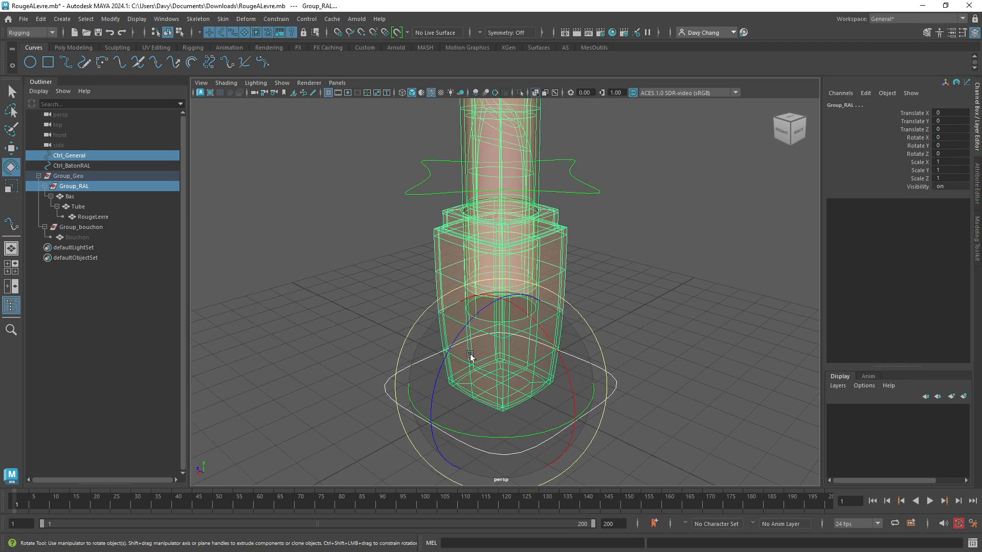
scroll(478, 343, up, 2)
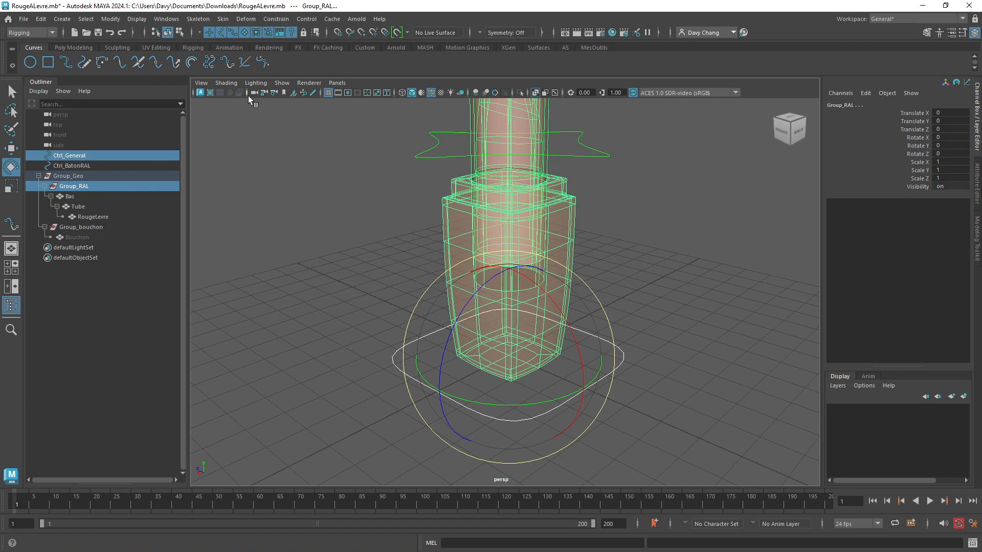
- Parent-constrain Group_RAL to Ctrl_General with the constraint settings reset and kept at Maintain offset on, all translate and rotate axes
click(53, 31)
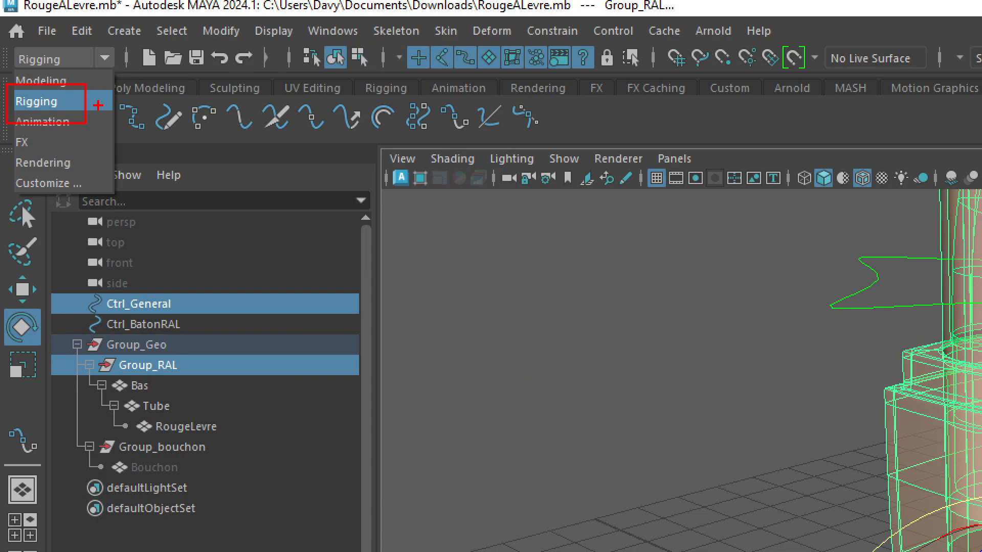
mouse_move(98, 105)
mouse_down()
mouse_move(566, 55)
mouse_move(527, 61)
mouse_move(579, 68)
mouse_up()
key(Escape)
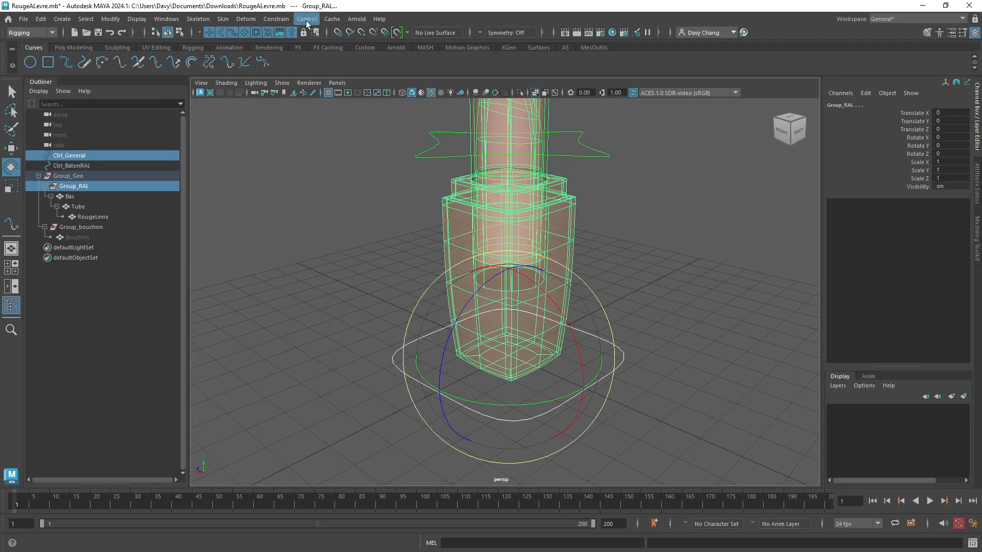
click(283, 22)
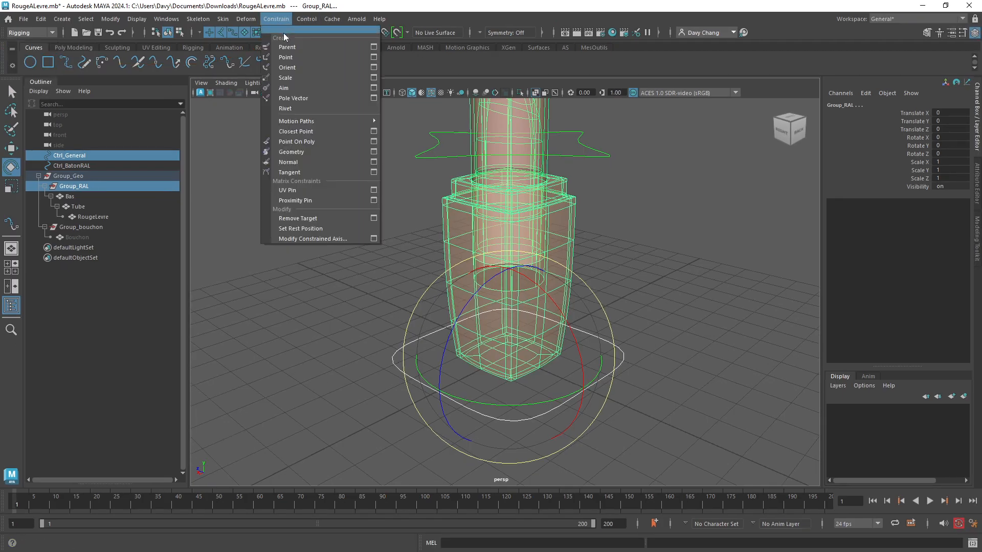
click(374, 49)
drag(655, 295, 514, 133)
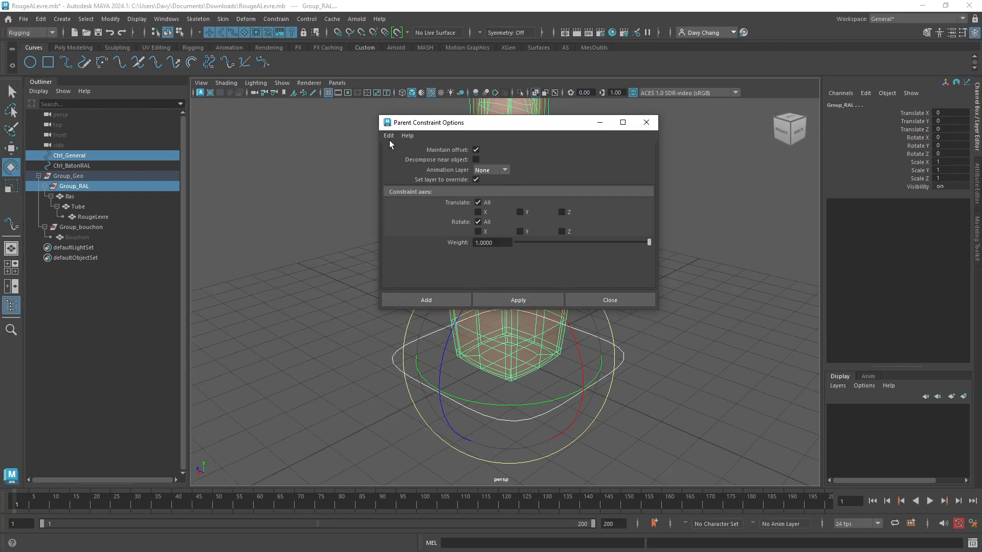
click(246, 120)
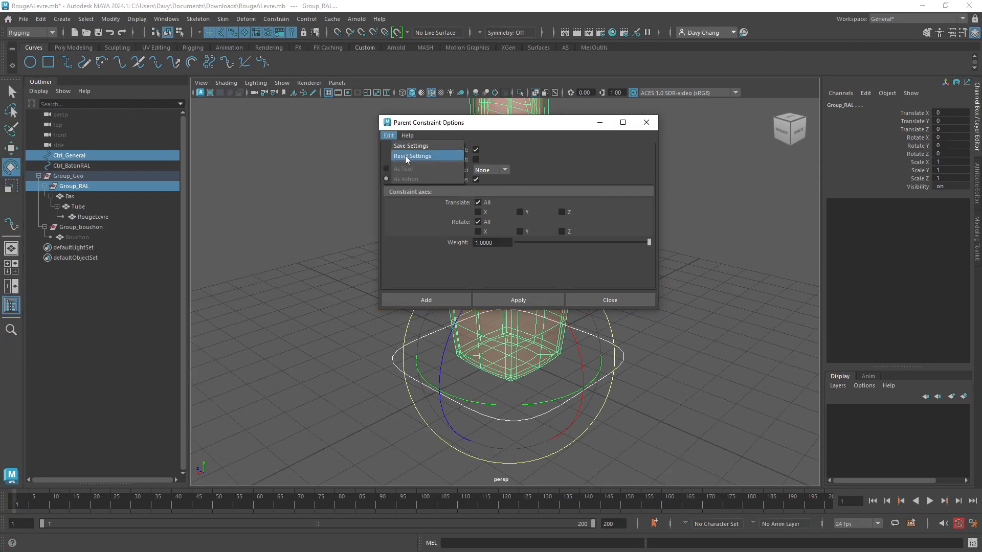
click(405, 156)
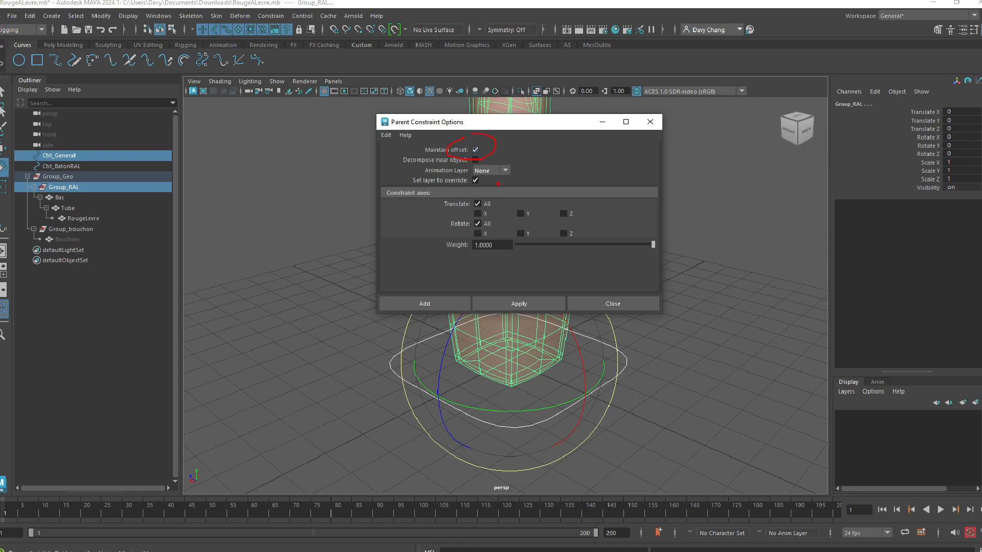
click(442, 299)
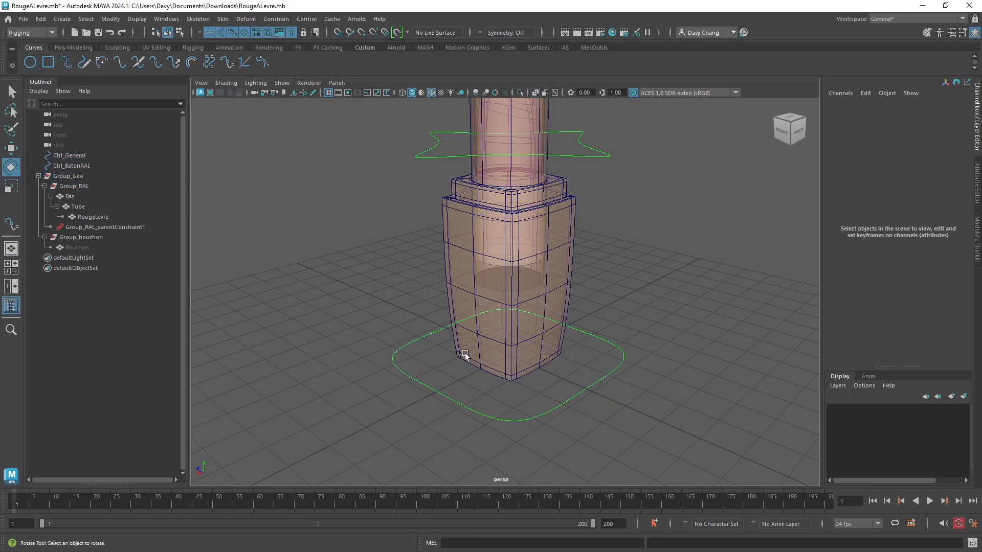
- Test moving and rotating Ctrl_General with the constrained lipstick, undoing each transformation
scroll(409, 333, down, 3)
drag(425, 330, 386, 298)
key(w)
key(ctrl+z)
alt+drag(460, 317, 353, 301)
alt+right_drag(353, 301, 478, 293)
alt+drag(477, 286, 474, 312)
key(e)
key(ctrl+z)
alt+right_drag(578, 328, 485, 332)
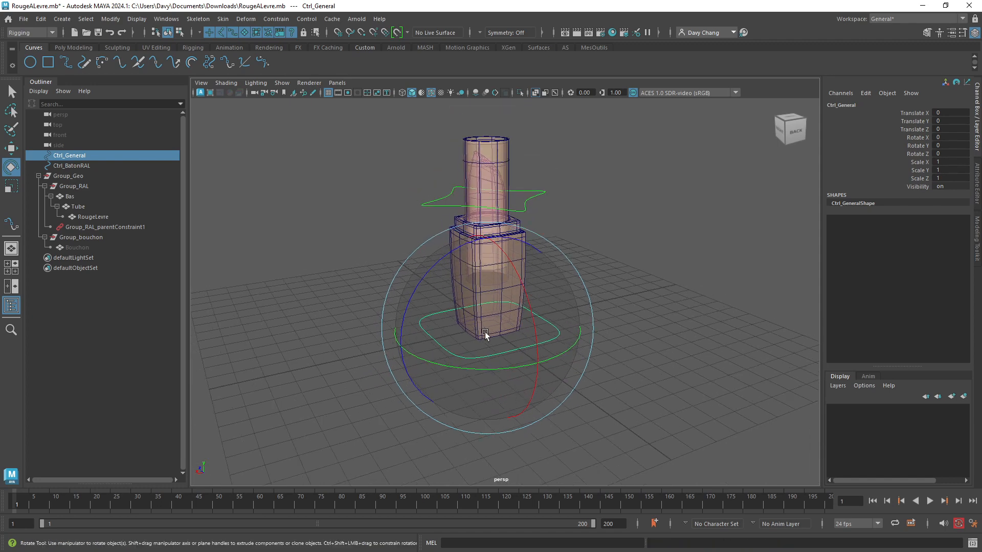
- Test scaling Ctrl_General with the parent constraint in place and undo the scaling
alt+drag(485, 335, 532, 316)
key(r)
key(ctrl+z)
alt+right_drag(431, 336, 510, 343)
- Test moving Ctrl_General across the ground plane with the lipstick base and undo the moves
key(w)
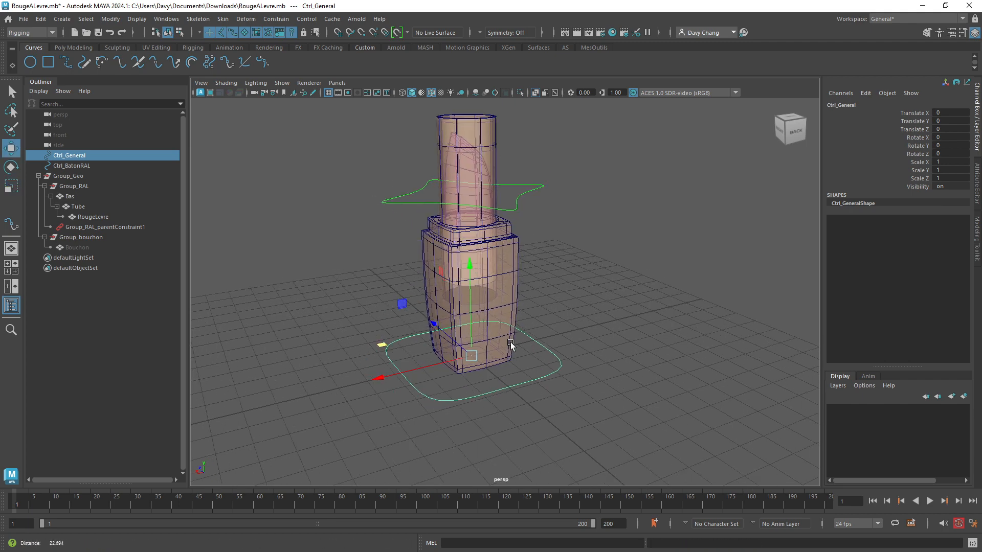
scroll(511, 342, down, 1)
alt+middle_drag(506, 342, 510, 357)
alt+drag(485, 360, 505, 353)
scroll(504, 353, up, 3)
alt+middle_drag(507, 352, 533, 370)
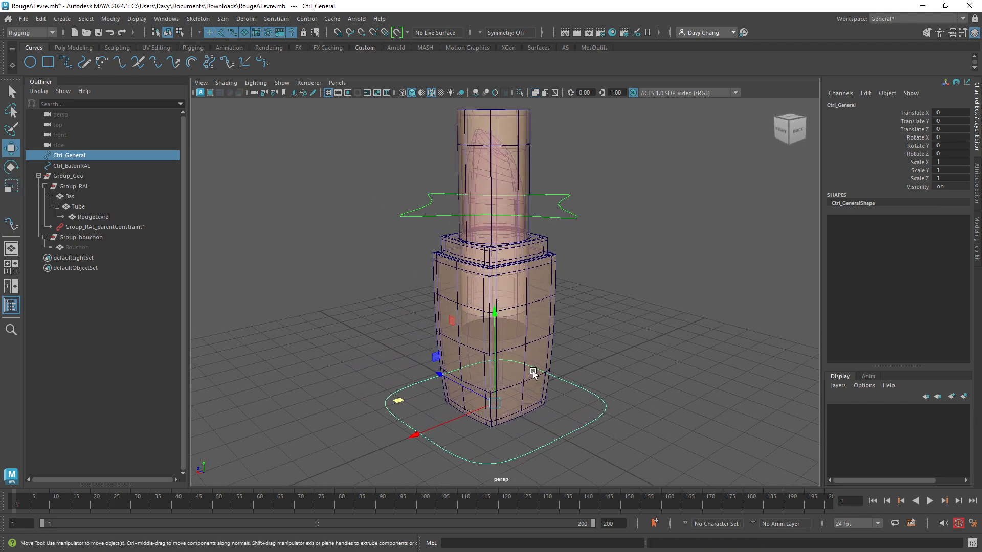
alt+drag(533, 370, 519, 354)
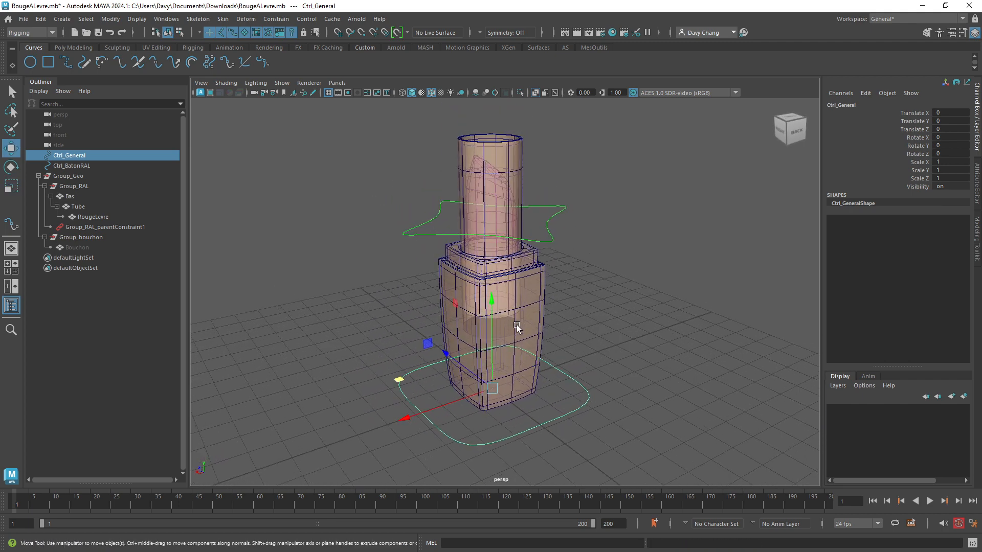
drag(400, 384, 445, 396)
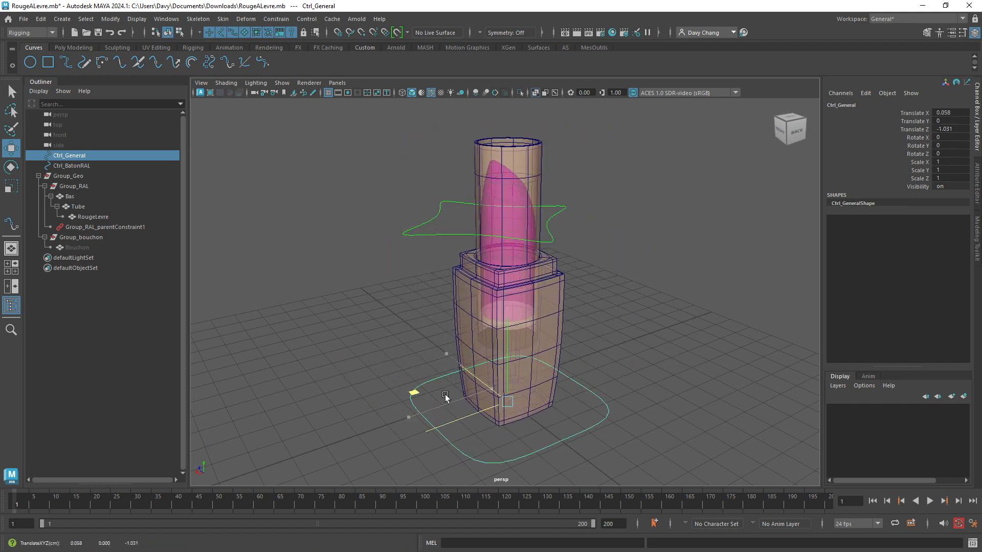
key(ctrl+z)
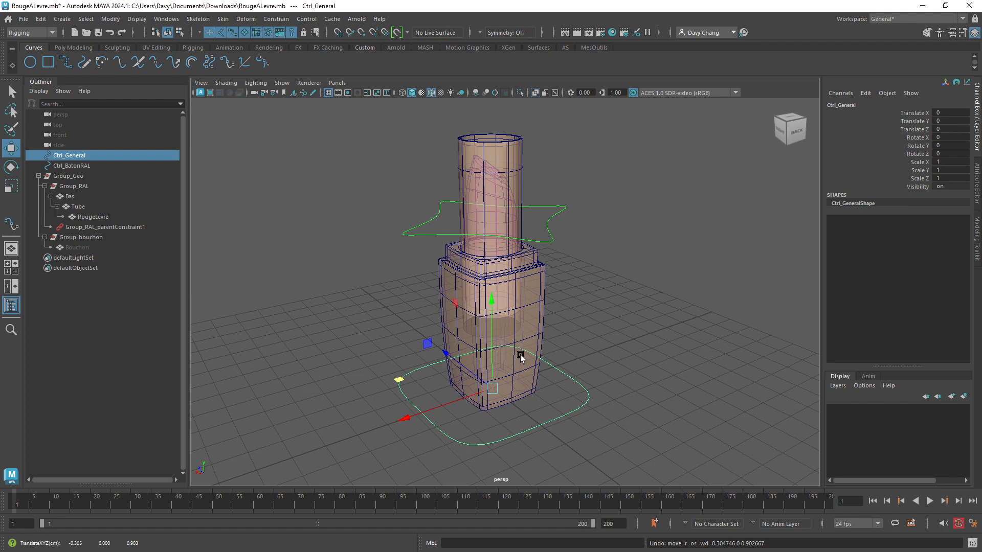
- Group the star-shaped Ctrl_BatonRAL curve on its own and name the group Group_Ctrl_BatonRAL
click(549, 244)
scroll(532, 313, down, 2)
alt+drag(529, 312, 508, 288)
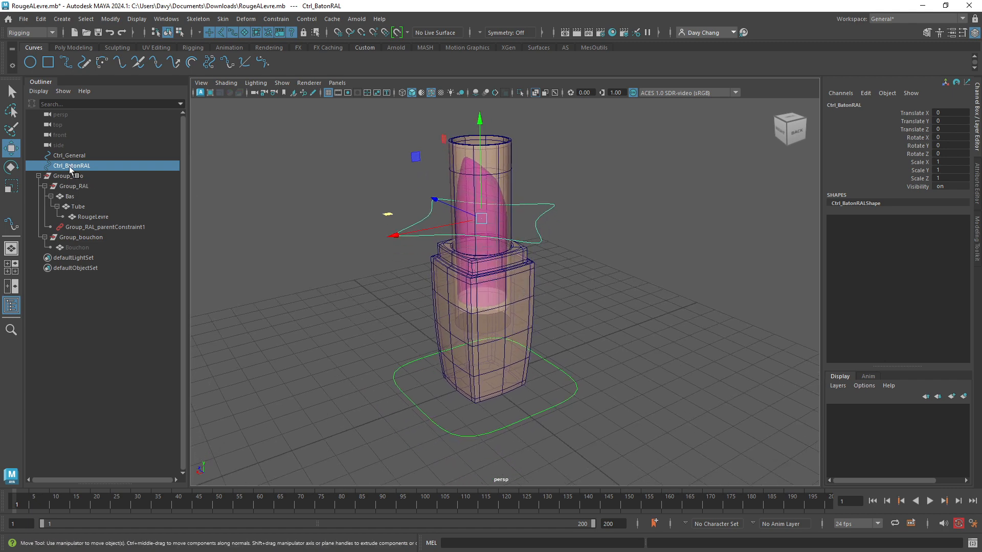
alt+drag(438, 258, 485, 248)
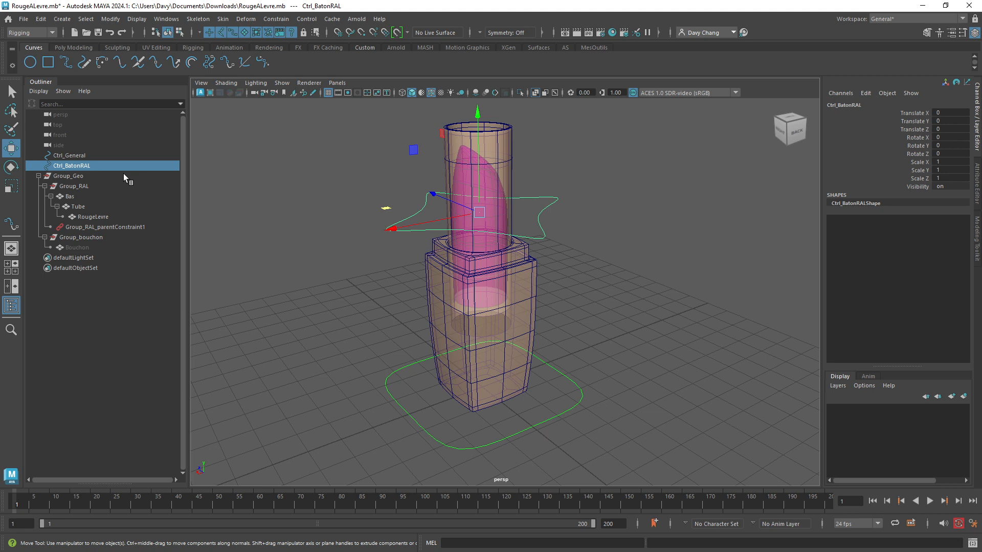
key(ctrl+g)
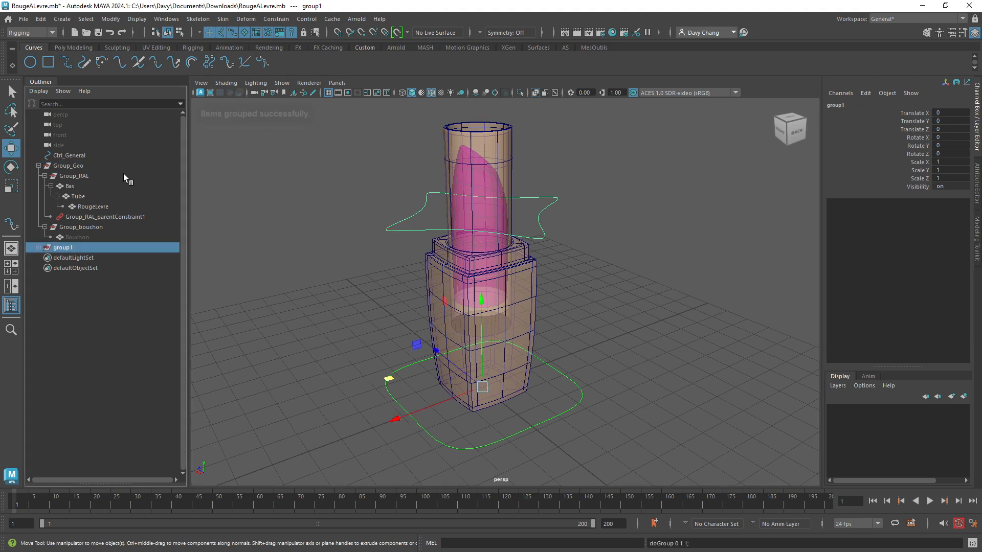
click(39, 248)
double_click(71, 247)
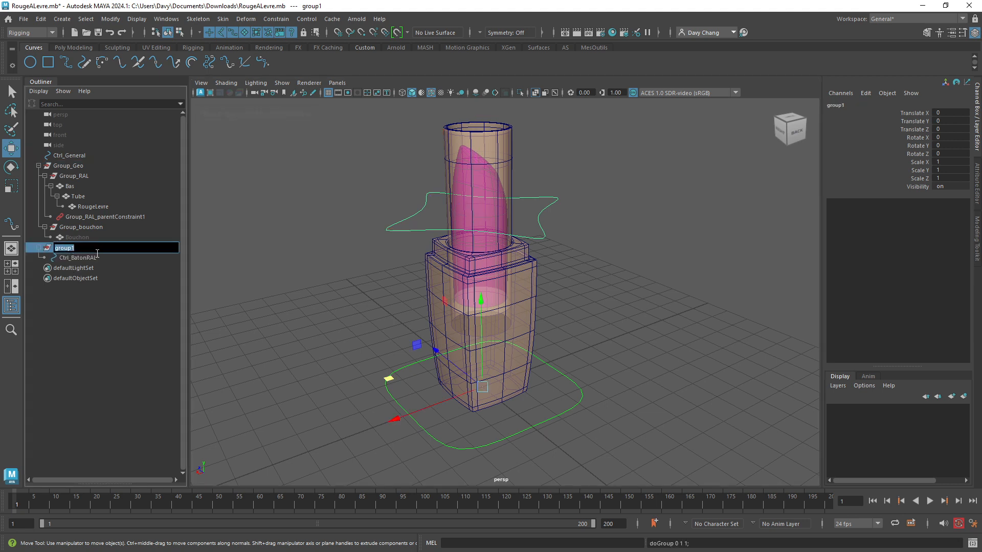
text(Group_Ctrl_BatonRAL)
key(Return)
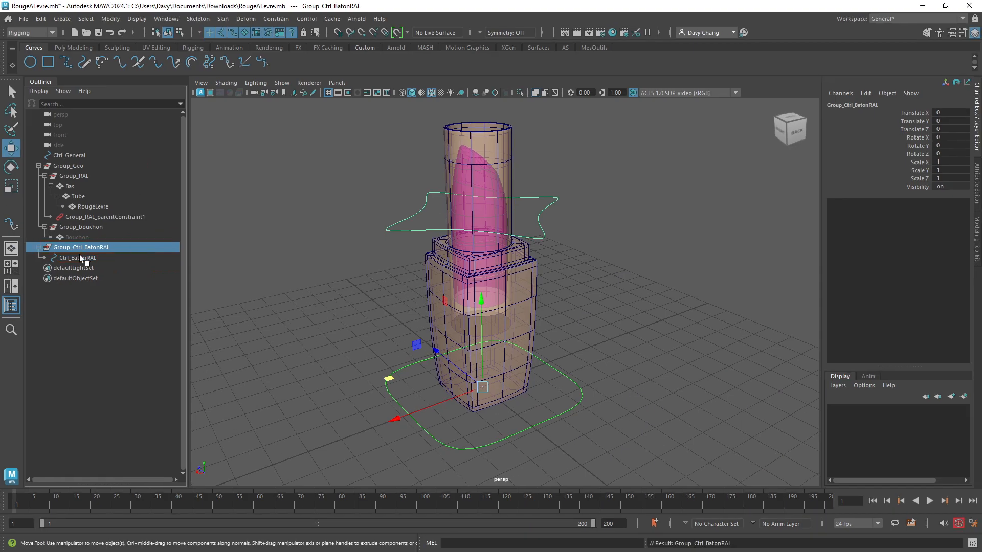
click(67, 155)
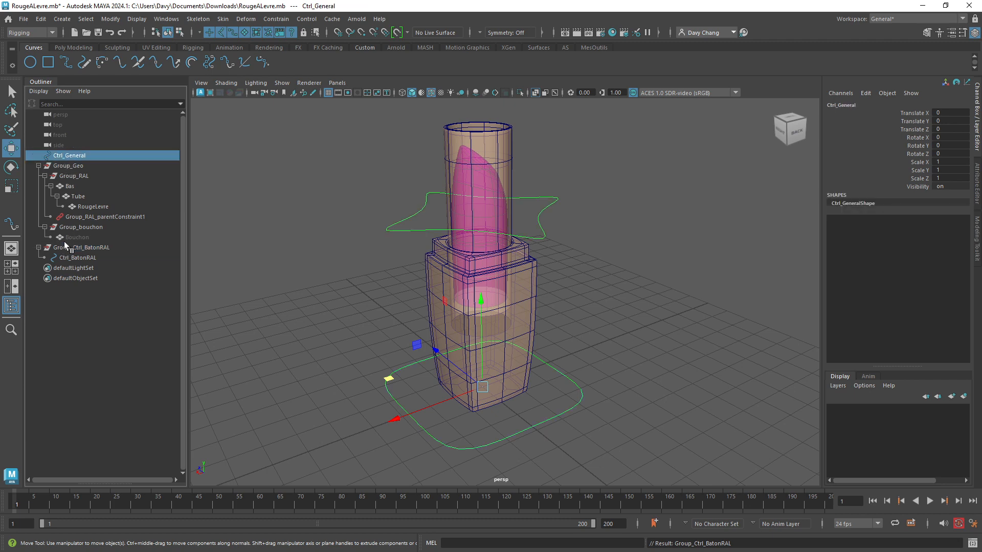
ctrl+click(64, 243)
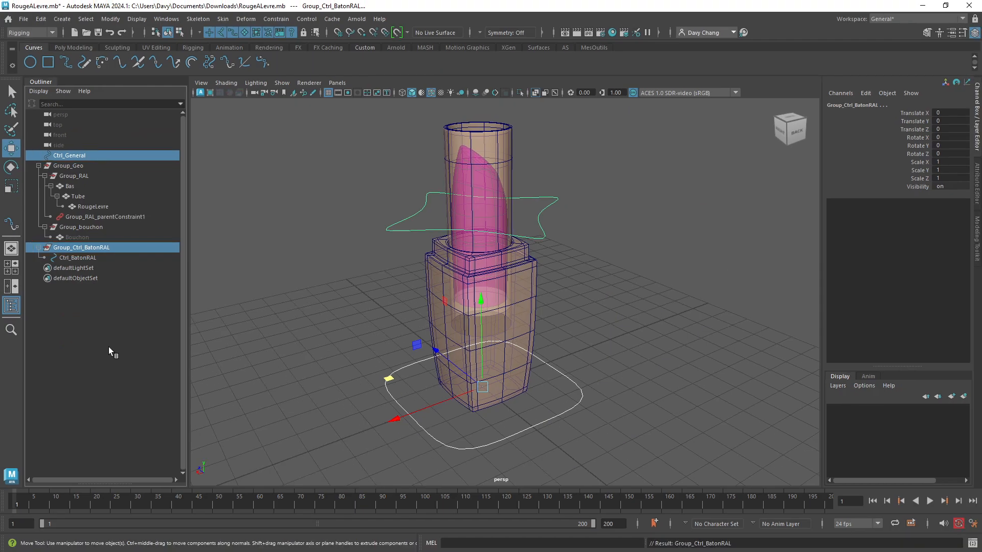
click(109, 348)
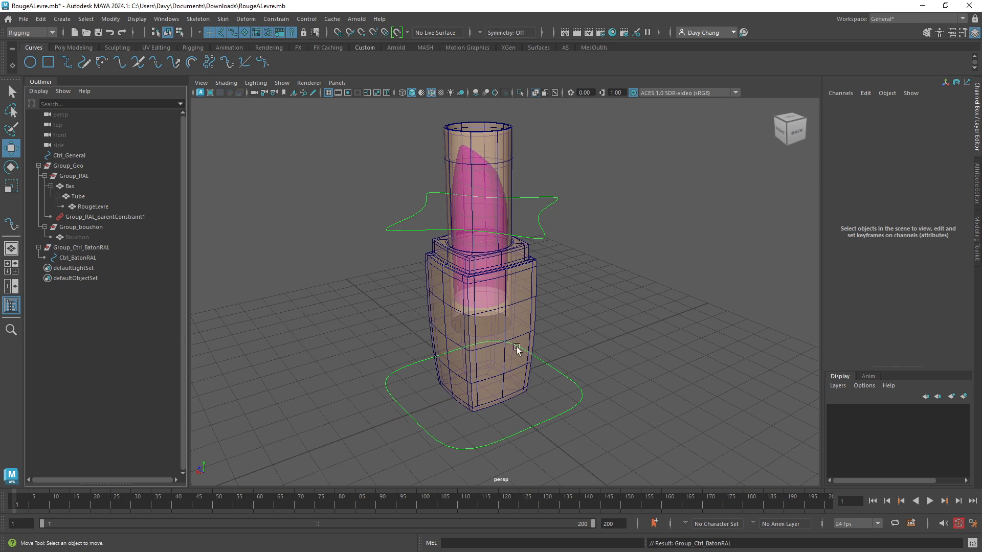
click(355, 262)
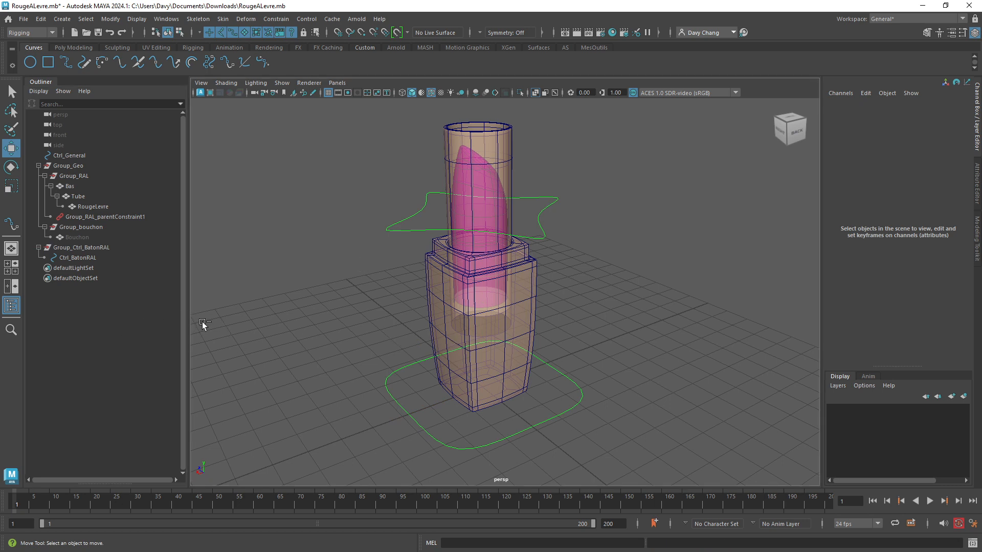
- Create an empty group with nothing selected and name it Group_Ctrls
key(ctrl+g)
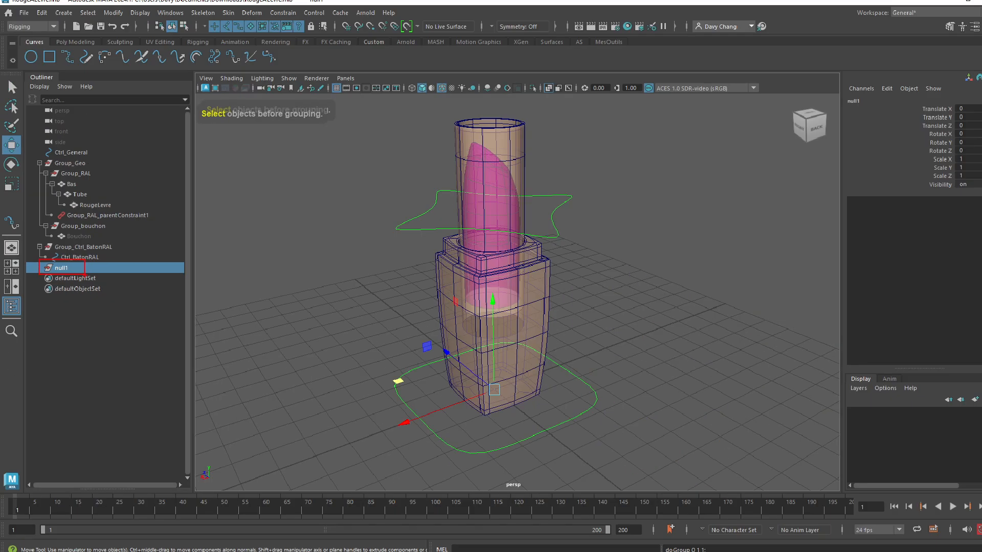
double_click(63, 266)
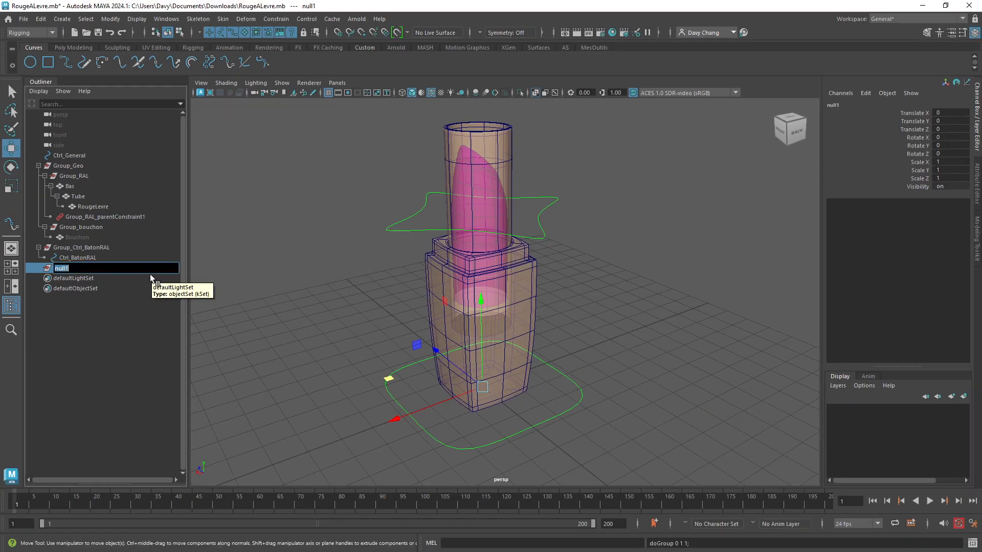
text(Group_Ctrls)
key(Return)
- Move Ctrl_General and Group_Ctrl_BatonRAL inside Group_Ctrls and expand that group
click(73, 247)
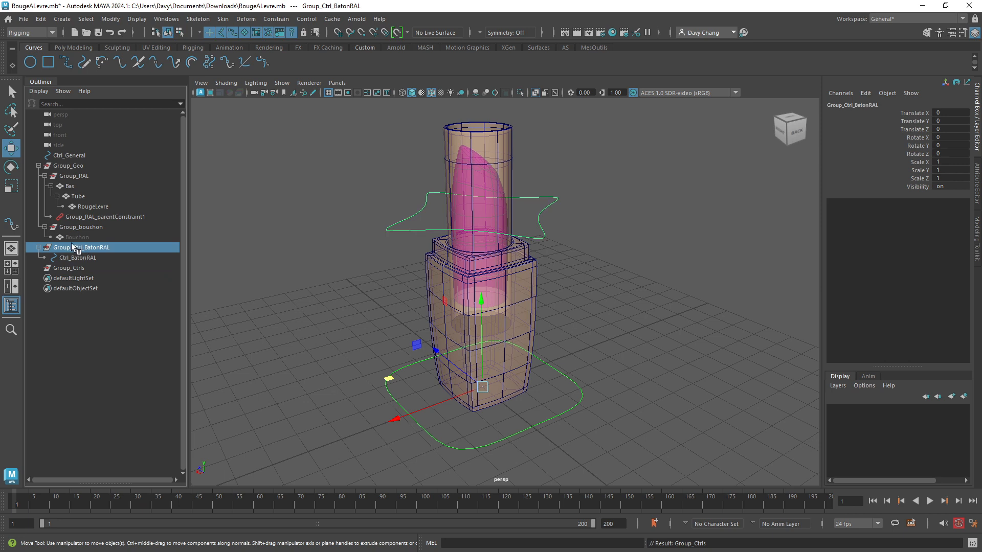
click(70, 158)
middle_drag(63, 155, 78, 256)
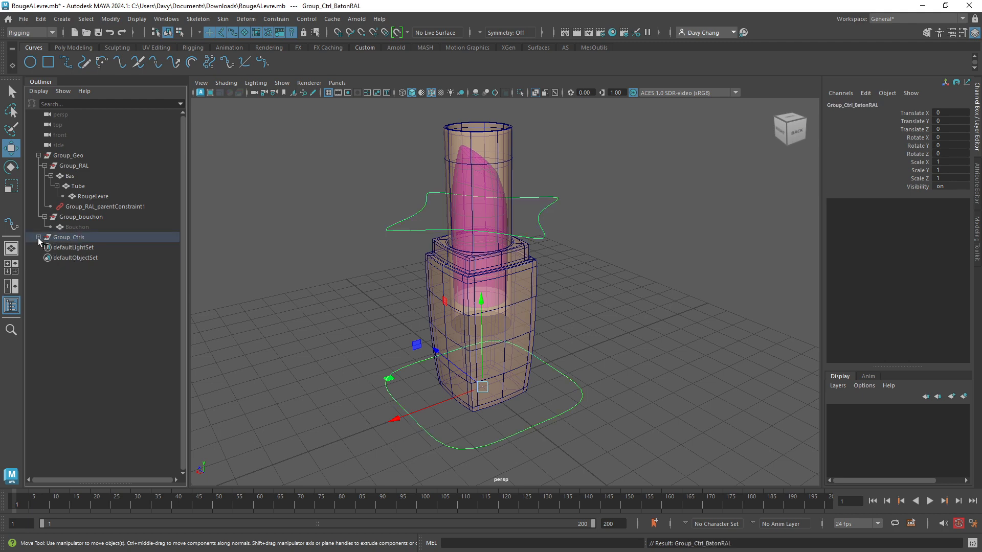
click(38, 238)
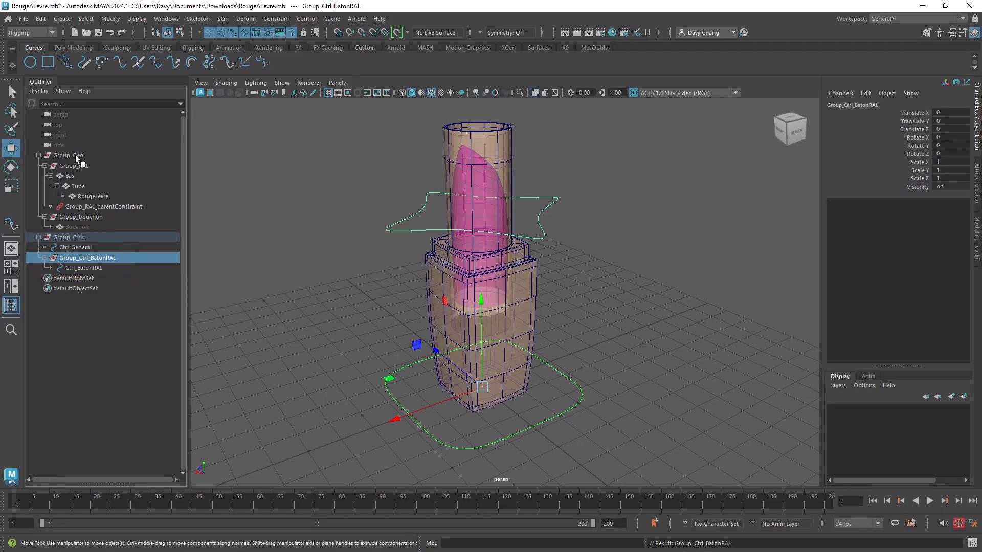
- Collapse and re-expand Group_Geo and Group_Ctrls to examine how the scene hierarchy is organised
click(76, 156)
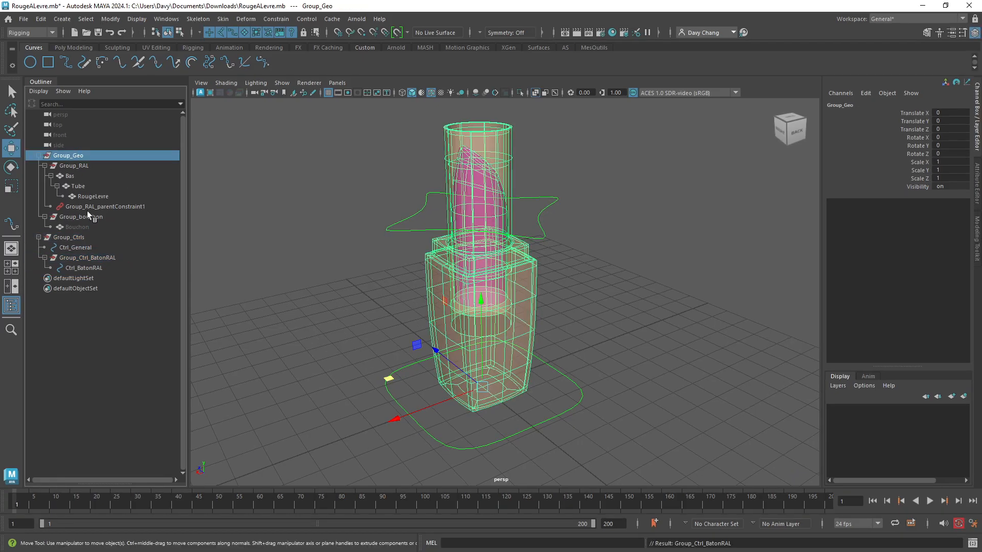
click(39, 156)
click(38, 165)
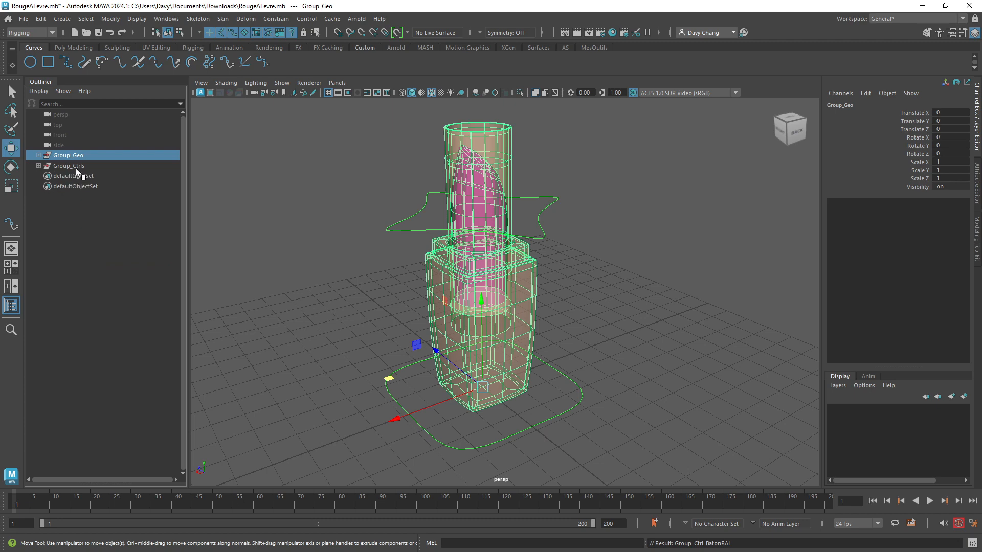
click(76, 146)
ctrl+drag(31, 140, 206, 193)
click(38, 166)
click(39, 155)
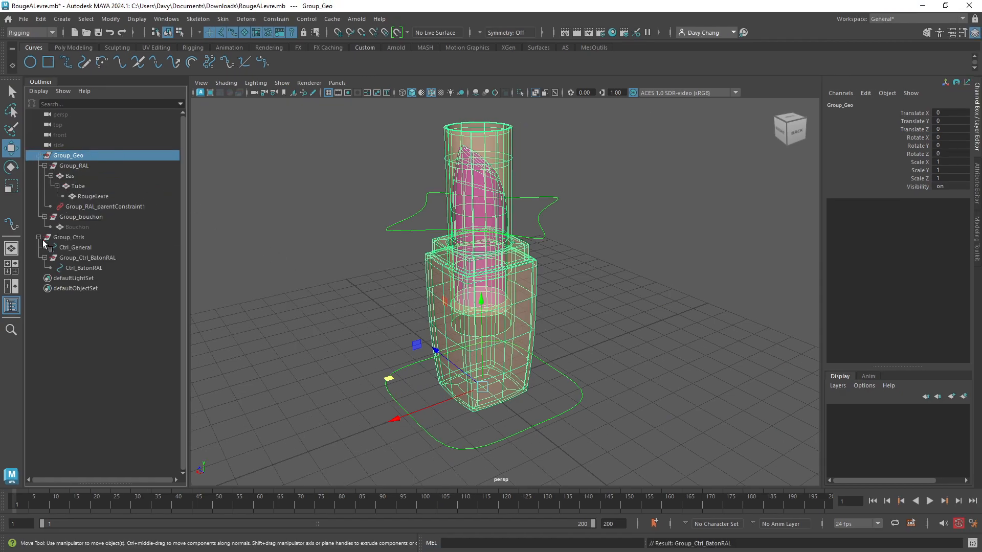
- Test moving and rotating Ctrl_General without a constraint on Group_Ctrl_BatonRAL and undo both transforms
click(333, 299)
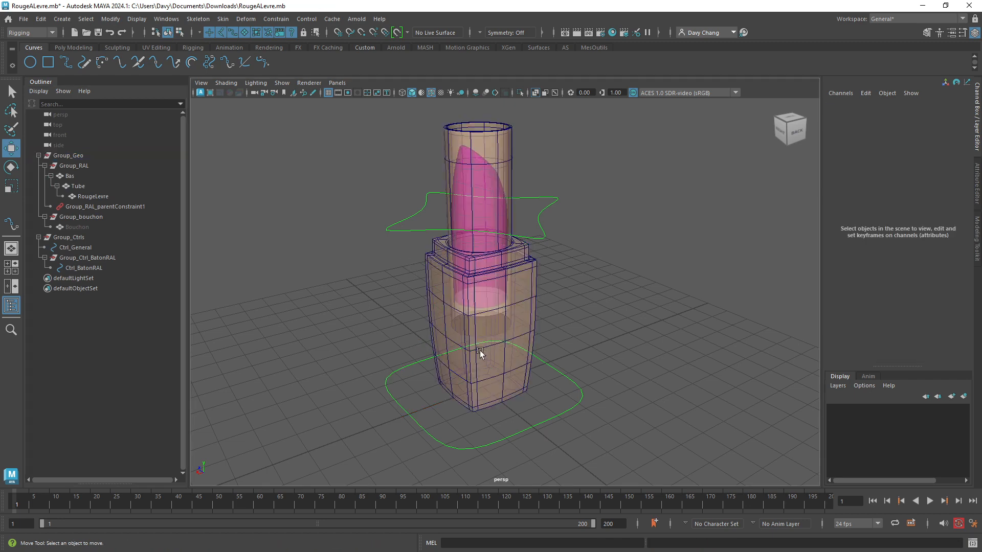
drag(356, 348, 413, 396)
scroll(427, 346, down, 3)
alt+drag(427, 345, 424, 307)
key(ctrl+z)
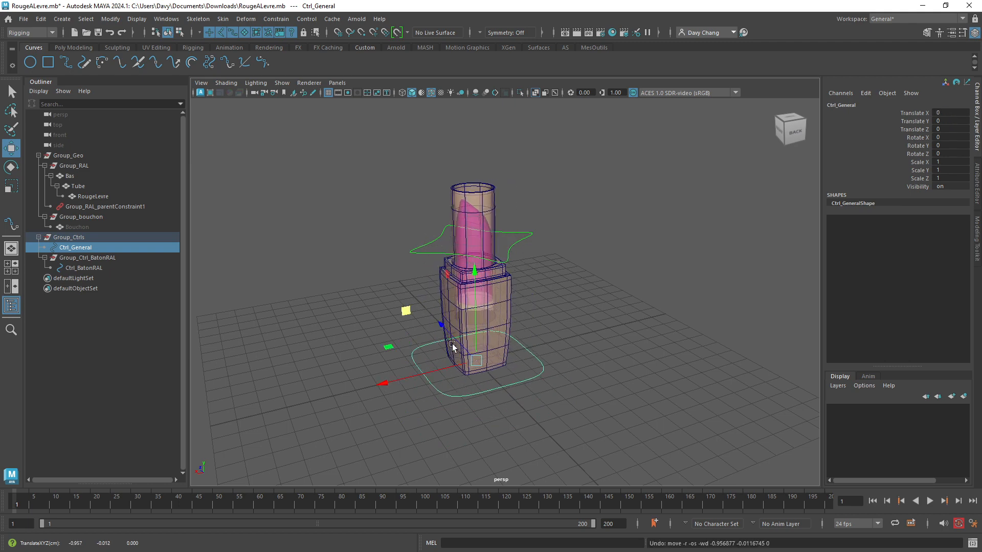
key(e)
mouse_move(431, 336)
mouse_down()
mouse_move(431, 347)
mouse_move(446, 324)
mouse_up()
key(ctrl+z)
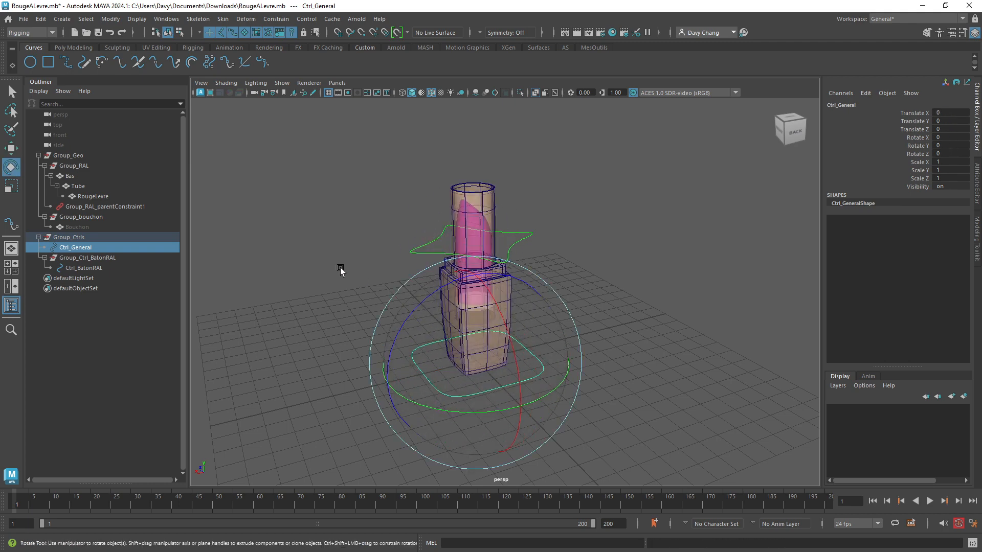
click(346, 279)
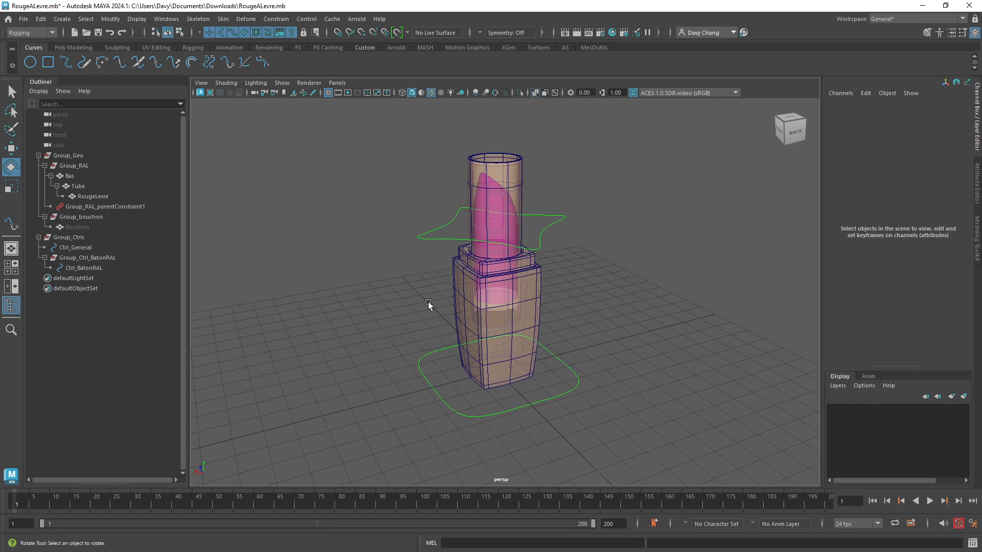
- Test moving Ctrl_General again to compare its behaviour with the star-shaped Ctrl_BatonRAL curve, and undo the moves
click(431, 367)
key(w)
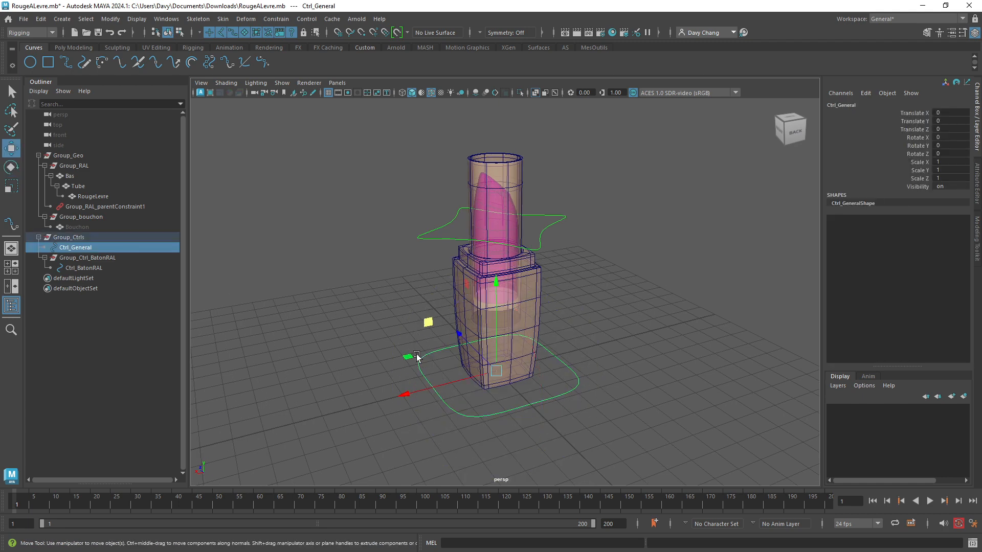
drag(408, 356, 427, 328)
key(ctrl+z)
click(440, 238)
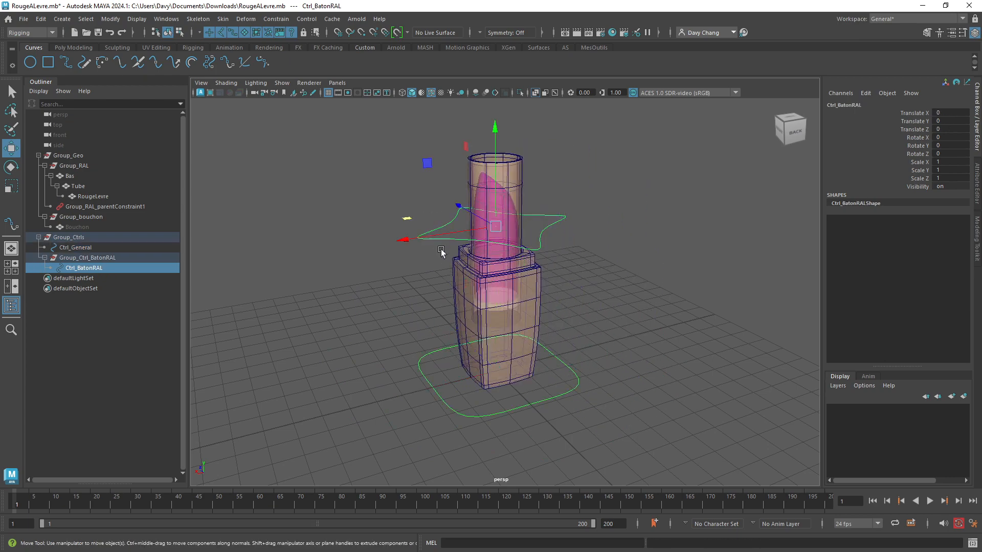
alt+drag(442, 249, 510, 272)
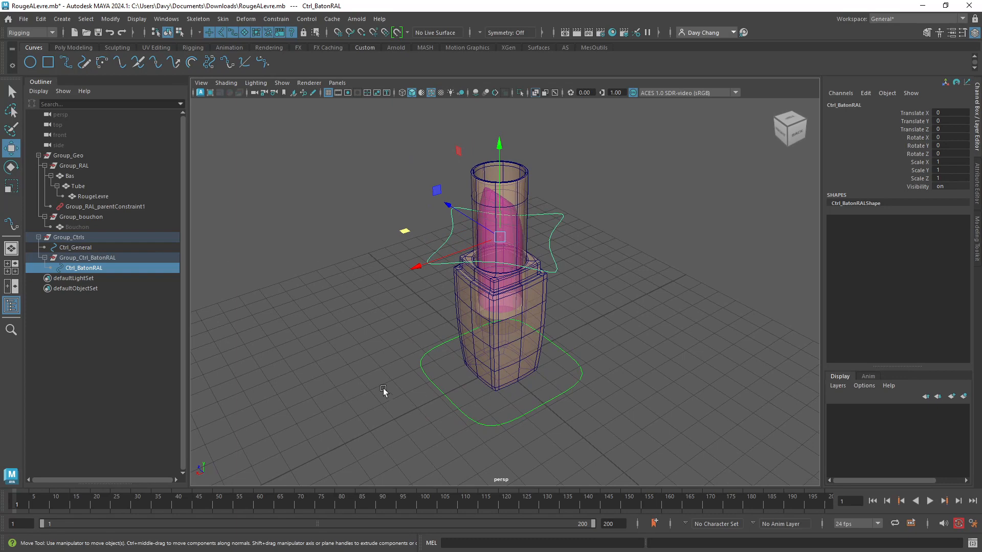
drag(384, 390, 453, 360)
alt+right_drag(465, 357, 436, 344)
alt+drag(436, 344, 372, 365)
key(ctrl+z)
alt+right_drag(344, 302, 432, 298)
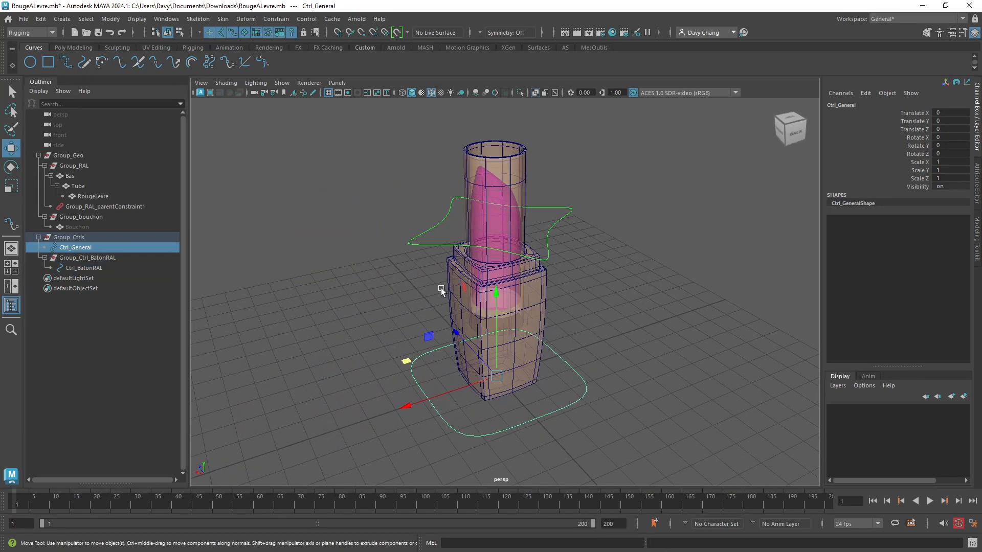
- Select the star-shaped Ctrl_BatonRAL curve and examine its place under Group_Ctrl_BatonRAL
alt+middle_drag(438, 285, 443, 277)
drag(417, 204, 422, 253)
mouse_move(353, 272)
alt+mouse_down()
mouse_move(336, 264)
mouse_move(363, 241)
alt+mouse_up()
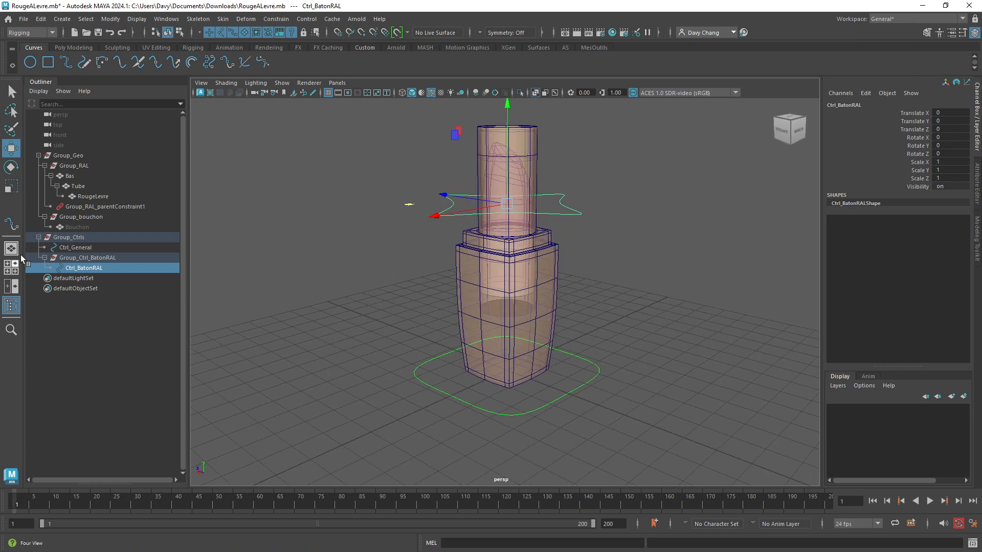
mouse_move(259, 277)
ctrl+mouse_down()
mouse_move(244, 289)
mouse_move(274, 309)
ctrl+mouse_up()
key(Escape)
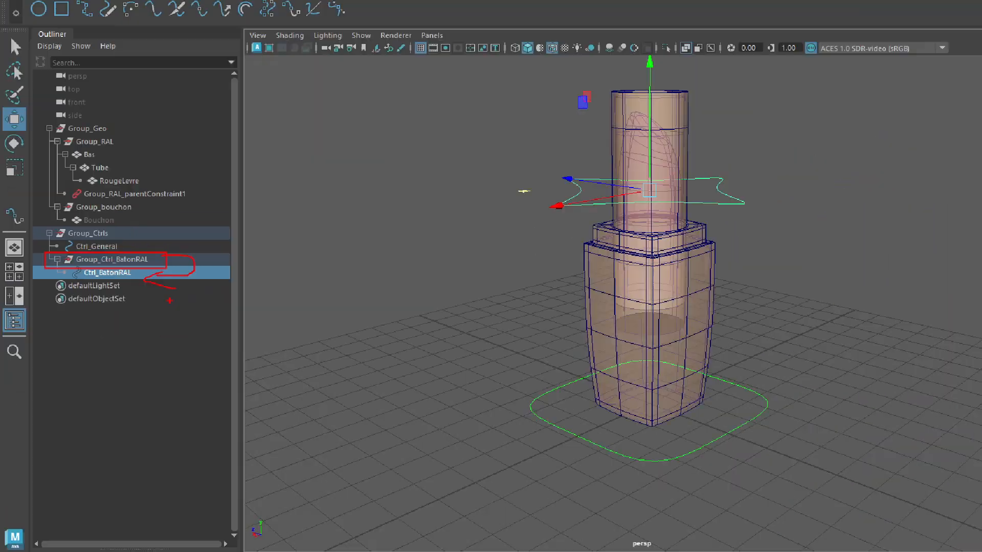
- Parent-constrain Group_Ctrl_BatonRAL to Ctrl_General, selecting the controller first and the group second
drag(407, 352, 424, 419)
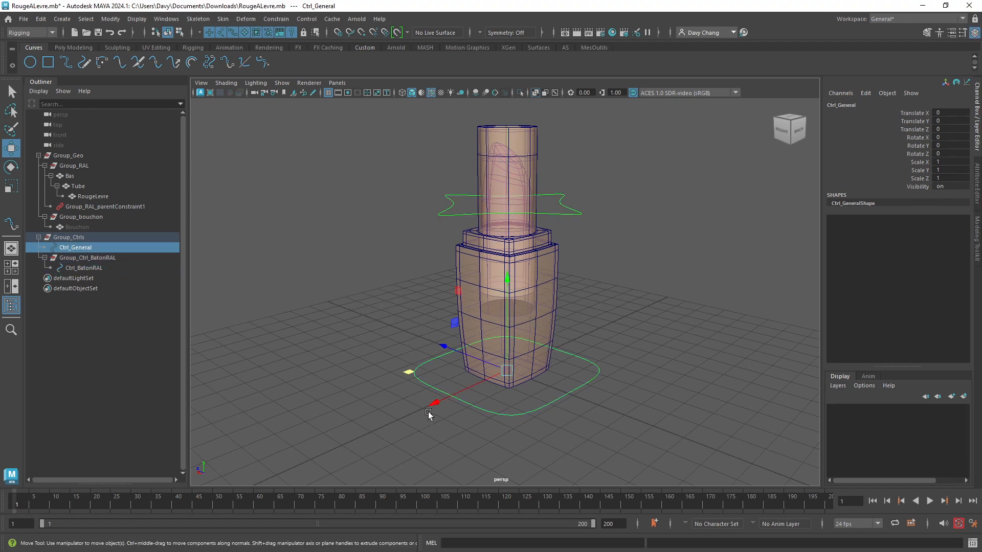
ctrl+click(108, 257)
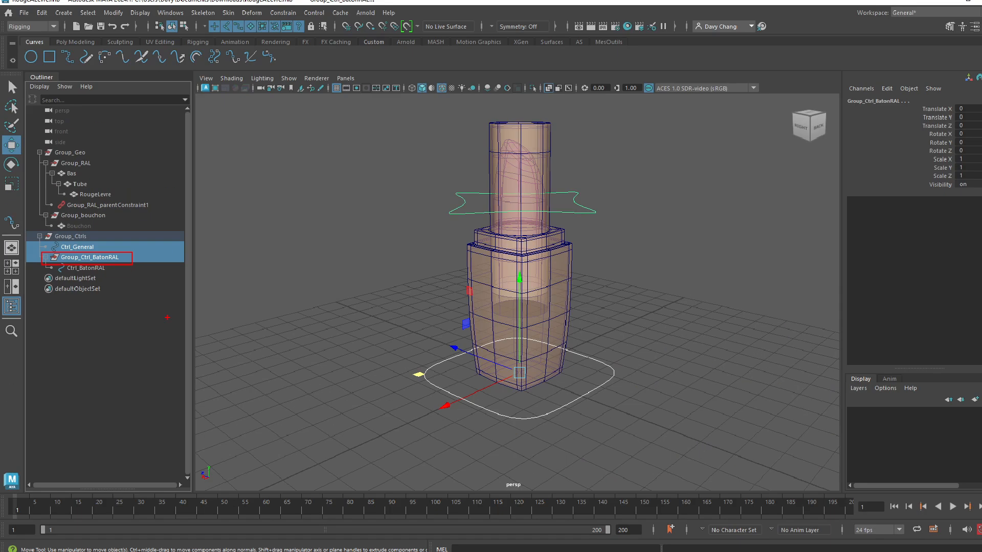
click(279, 20)
click(296, 47)
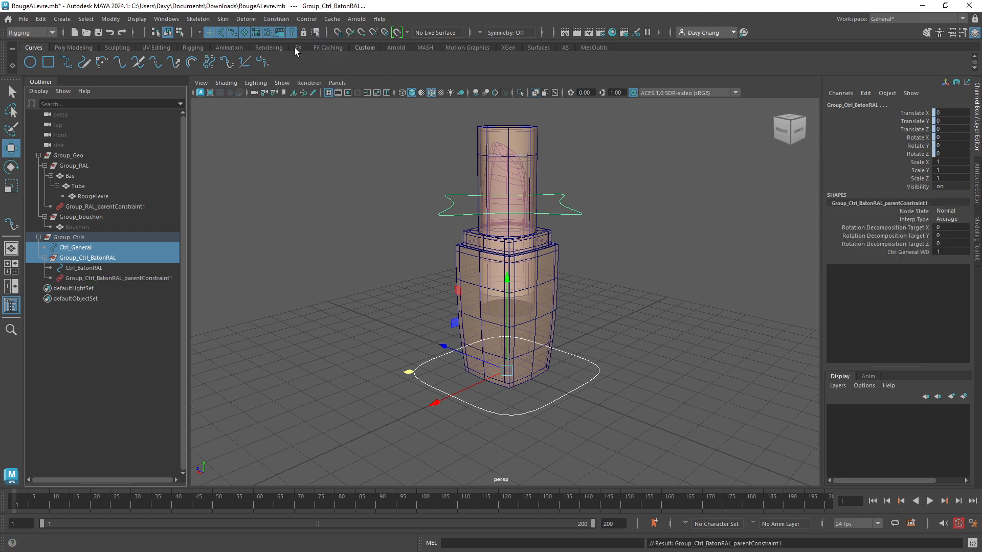
click(399, 318)
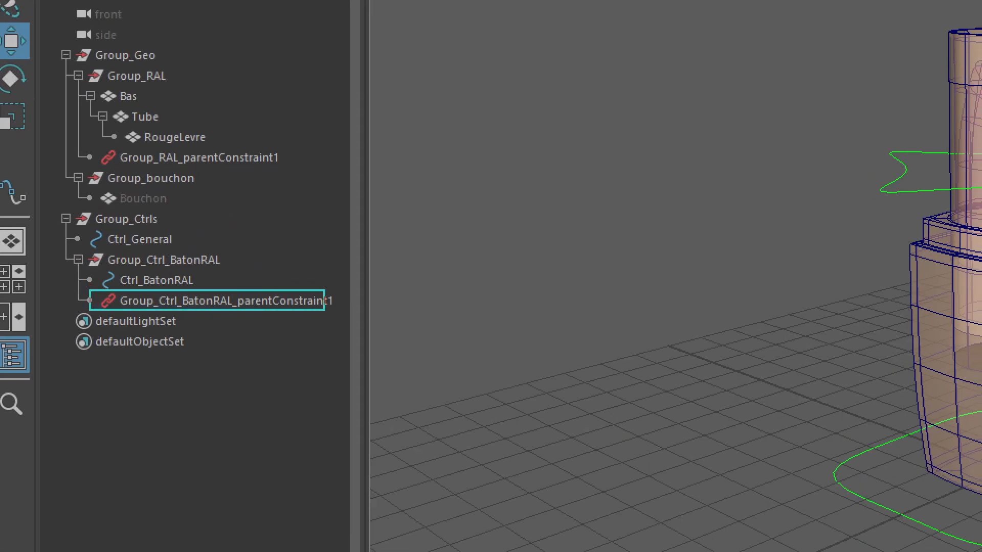
drag(80, 309, 77, 259)
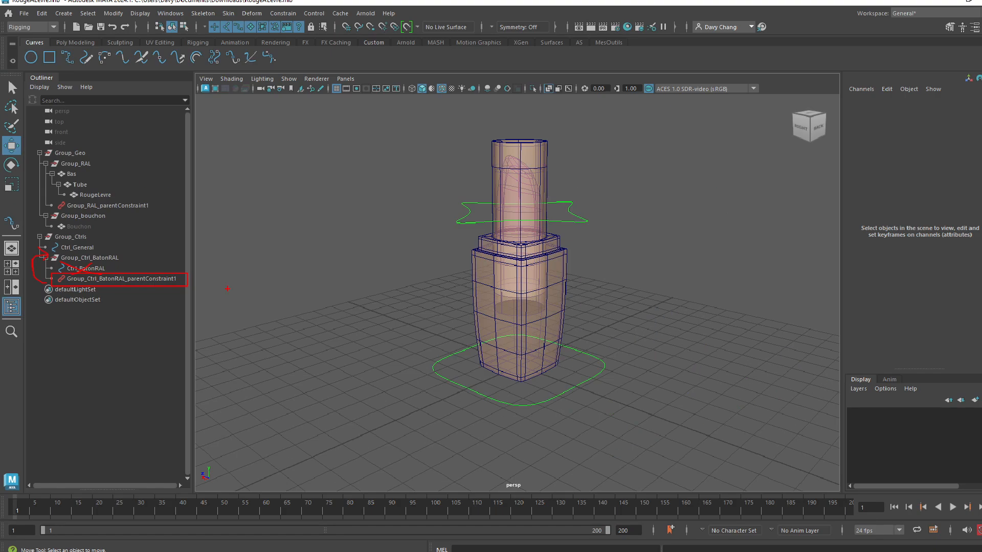
- Test moving and rotating Ctrl_General with Group_Ctrl_BatonRAL constrained to it, and undo both transforms
click(467, 339)
alt+drag(512, 338, 386, 342)
key(ctrl+z)
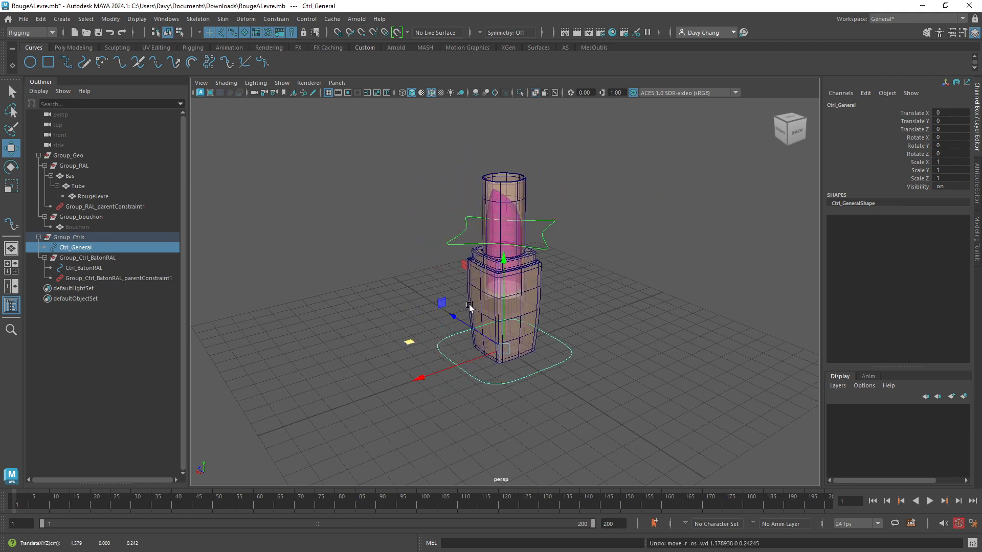
key(e)
drag(474, 307, 525, 383)
key(ctrl+z)
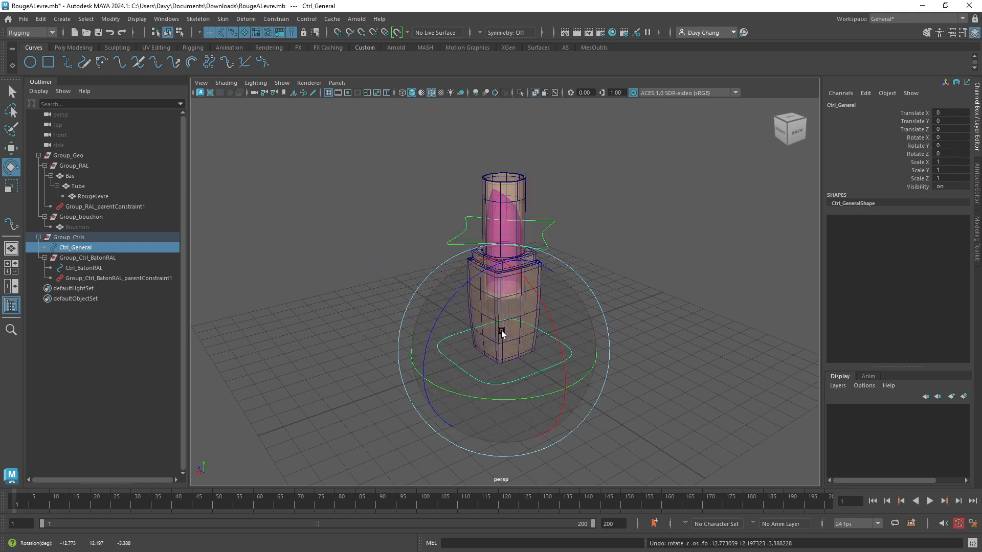
key(w)
- Test rotating Ctrl_General once more with the lipstick and star-shaped controller attached, and undo the rotation
alt+right_drag(352, 307, 457, 302)
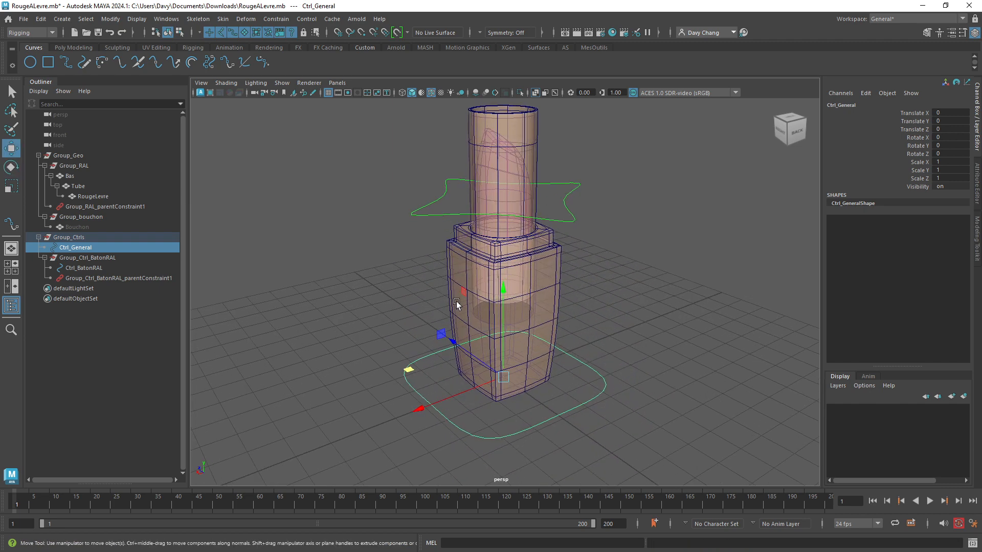
alt+middle_drag(456, 302, 460, 310)
alt+right_drag(485, 316, 443, 313)
alt+middle_drag(443, 312, 438, 318)
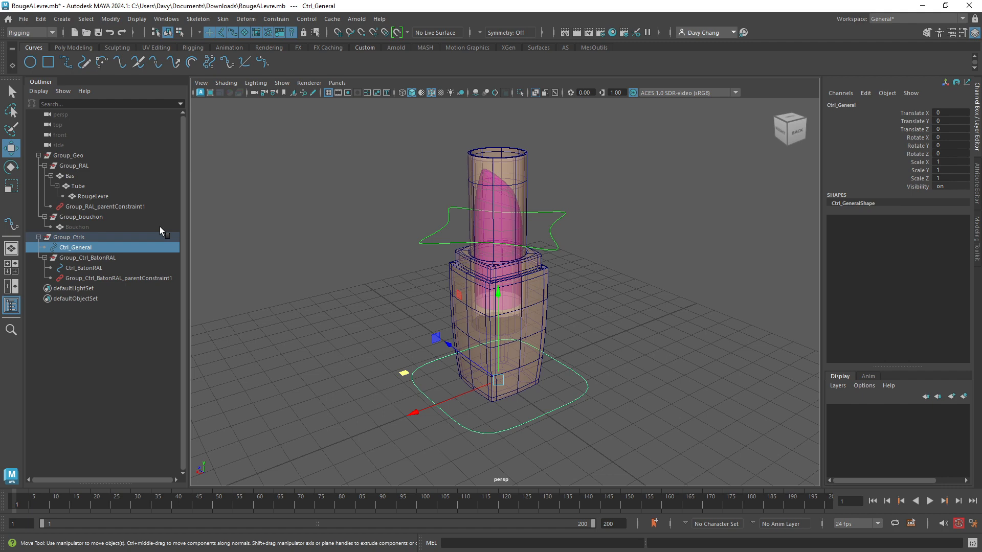
alt+drag(351, 254, 397, 289)
scroll(397, 290, up, 3)
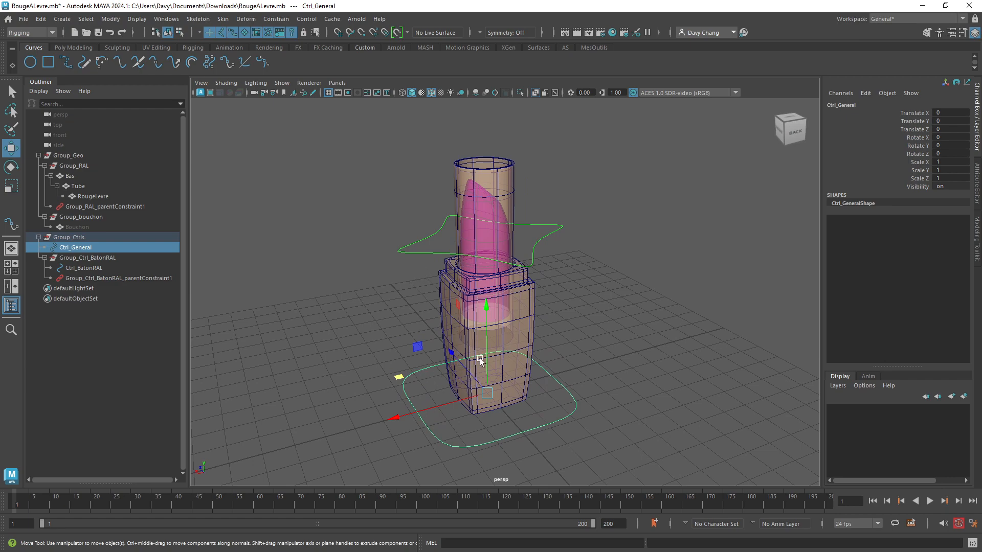
key(e)
drag(505, 358, 470, 354)
key(ctrl+z)
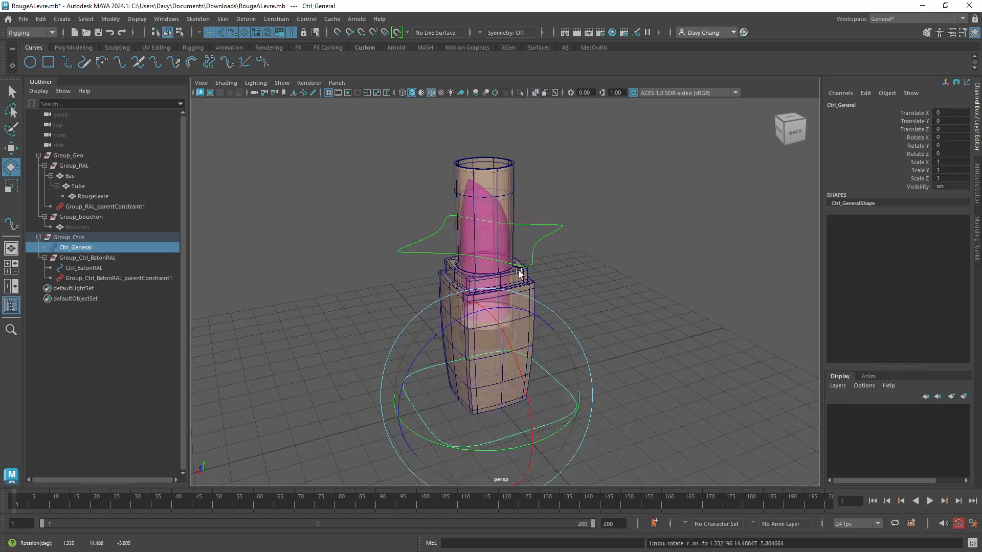
- Test rotating Ctrl_BatonRAL by about -57° around Y and undo the rotation
click(398, 250)
alt+drag(434, 273, 475, 292)
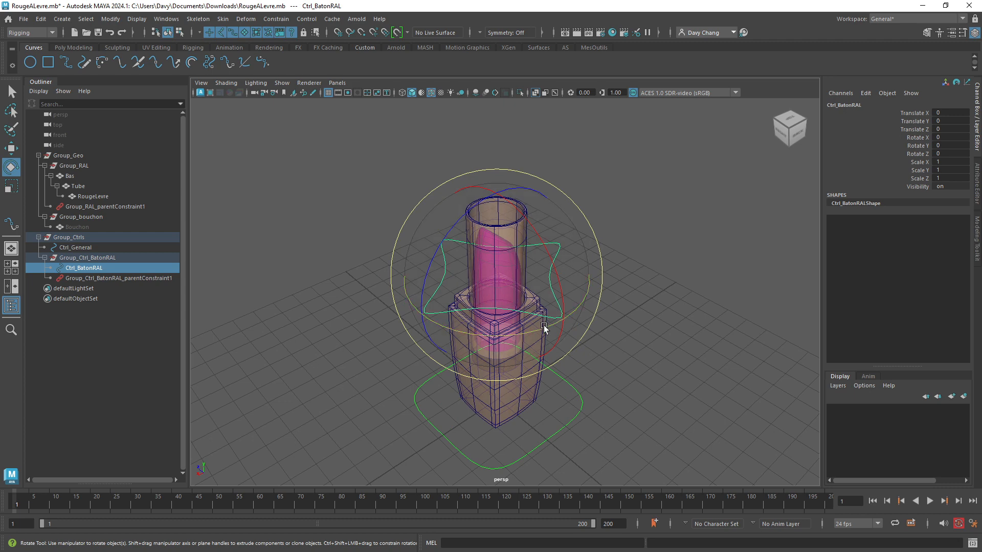
drag(544, 327, 459, 309)
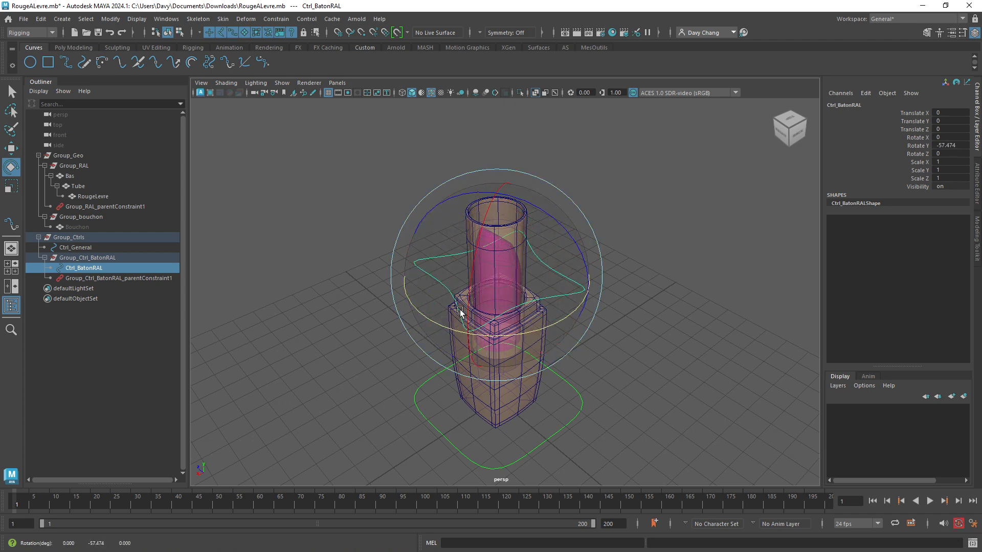
click(663, 213)
alt+drag(663, 213, 484, 231)
- Test moving the RougeLevre mesh vertically inside the tube and undo the move
click(463, 253)
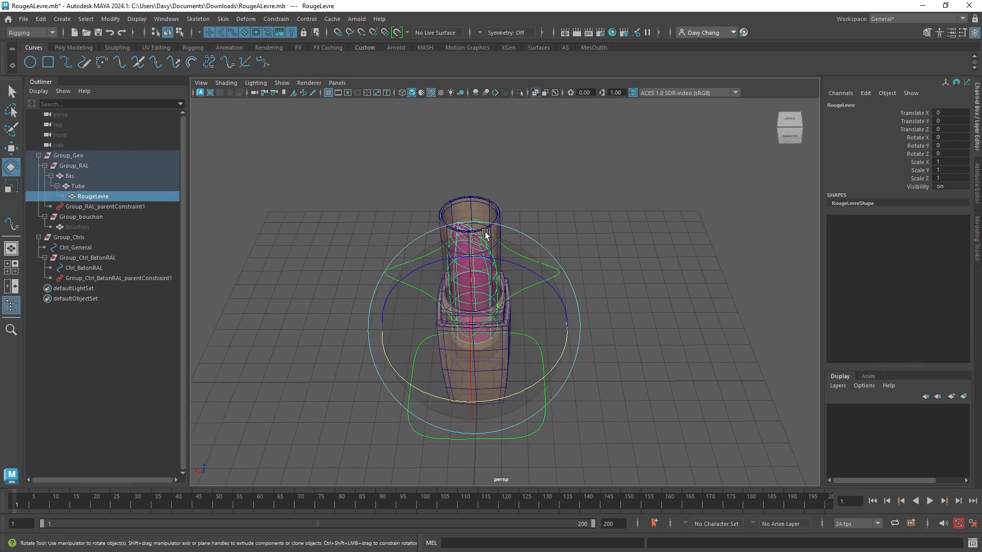
key(w)
alt+drag(566, 232, 475, 155)
key(ctrl+z)
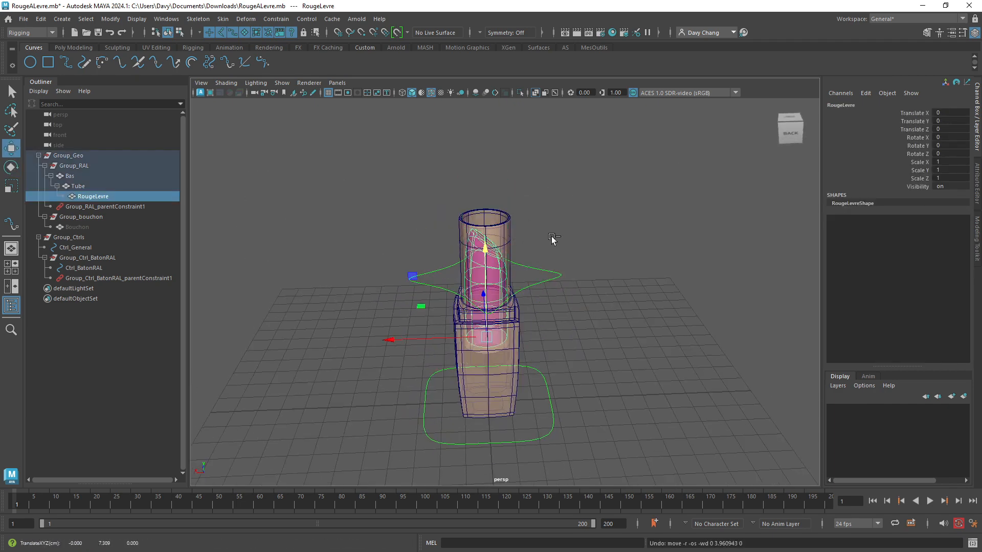
scroll(482, 275, up, 3)
- Select the Tube mesh and examine how it sits around the lipstick and inside the base
click(507, 215)
alt+drag(504, 293, 569, 262)
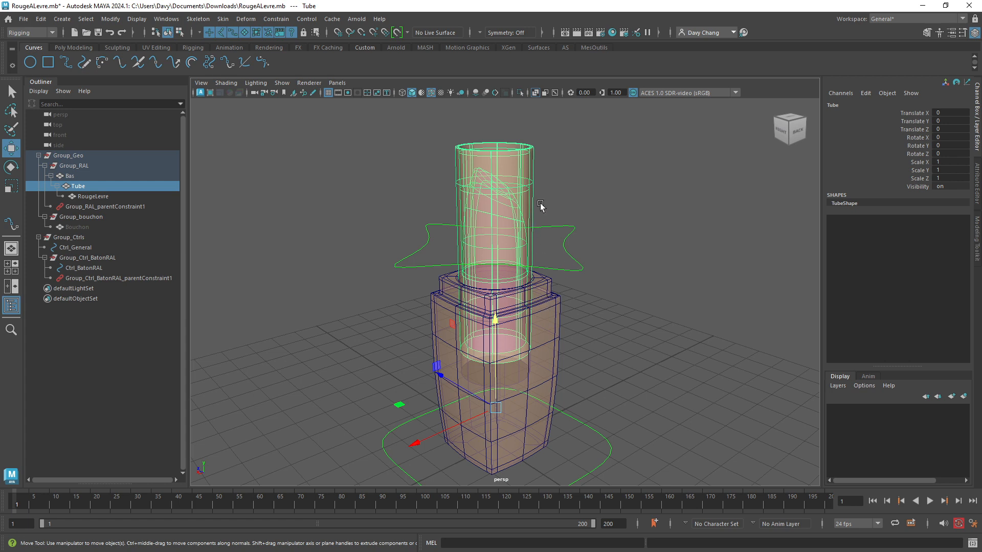
key(ctrl+2)
mouse_move(614, 166)
mouse_down()
mouse_move(529, 200)
mouse_move(571, 197)
mouse_up()
key(e)
drag(619, 151, 530, 203)
mouse_move(550, 182)
mouse_down()
mouse_move(532, 203)
mouse_move(563, 203)
mouse_up()
mouse_move(710, 242)
mouse_down()
mouse_move(558, 352)
mouse_move(614, 362)
mouse_up()
key(Escape)
alt+right_drag(564, 300, 464, 299)
alt+middle_drag(464, 299, 457, 302)
alt+drag(456, 302, 412, 303)
alt+right_drag(413, 302, 428, 302)
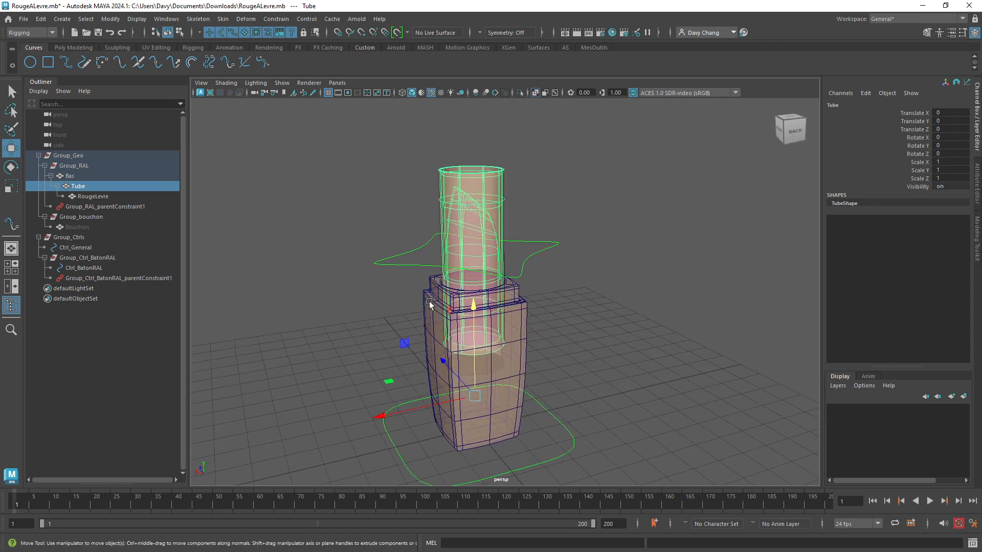
- Select the Bas mesh and examine it from above together with the tube opening
click(520, 330)
alt+drag(398, 254, 447, 244)
alt+right_drag(480, 310, 560, 345)
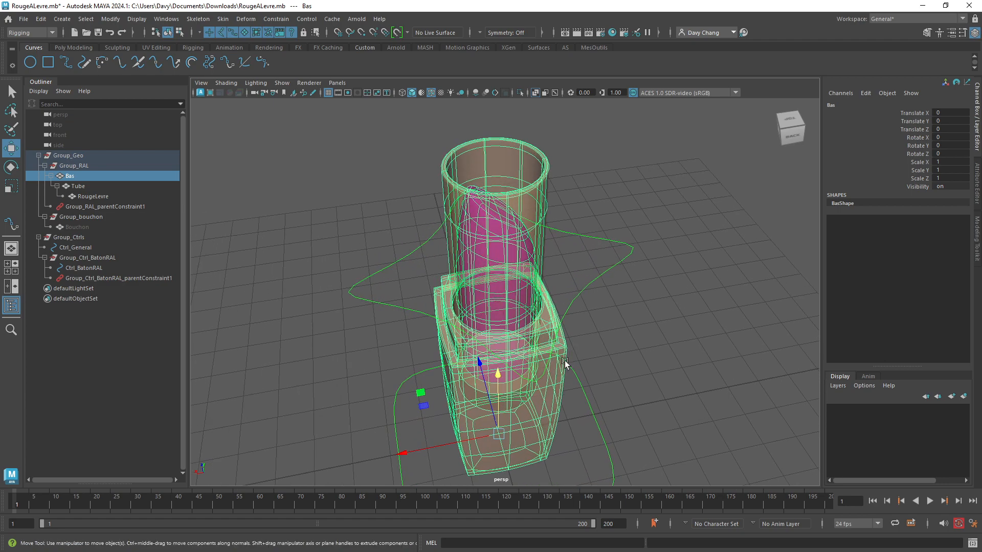
- Group the RougeLevre lipstick mesh on its own inside Tube
alt+drag(562, 351, 550, 333)
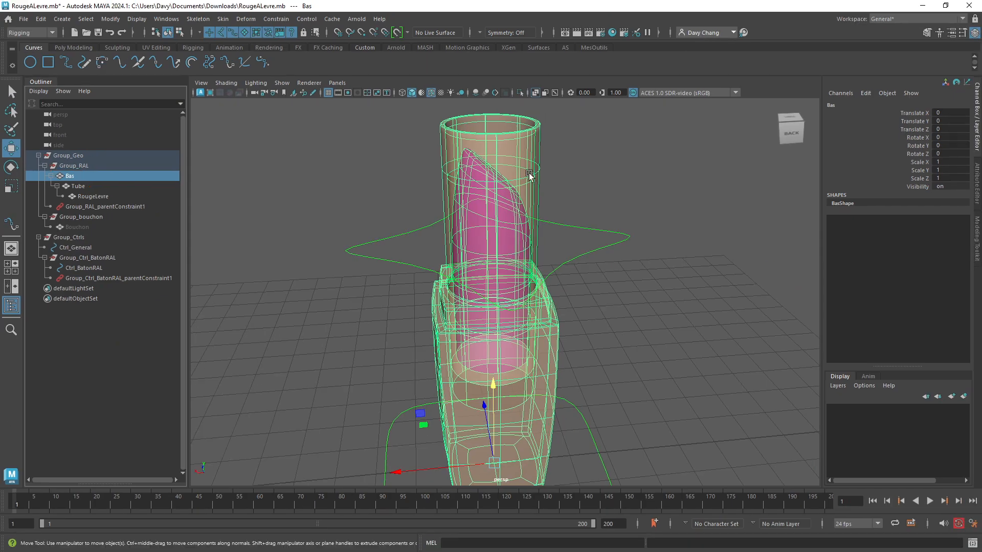
alt+drag(532, 174, 470, 248)
click(445, 267)
scroll(445, 267, up, 2)
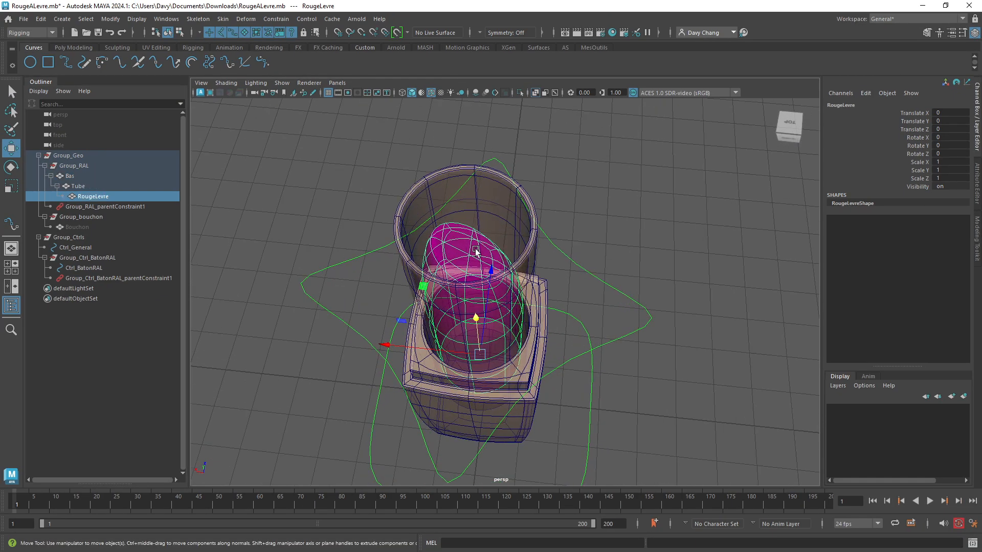
alt+drag(380, 275, 434, 235)
scroll(490, 292, down, 3)
alt+drag(489, 292, 459, 285)
scroll(491, 300, down, 1)
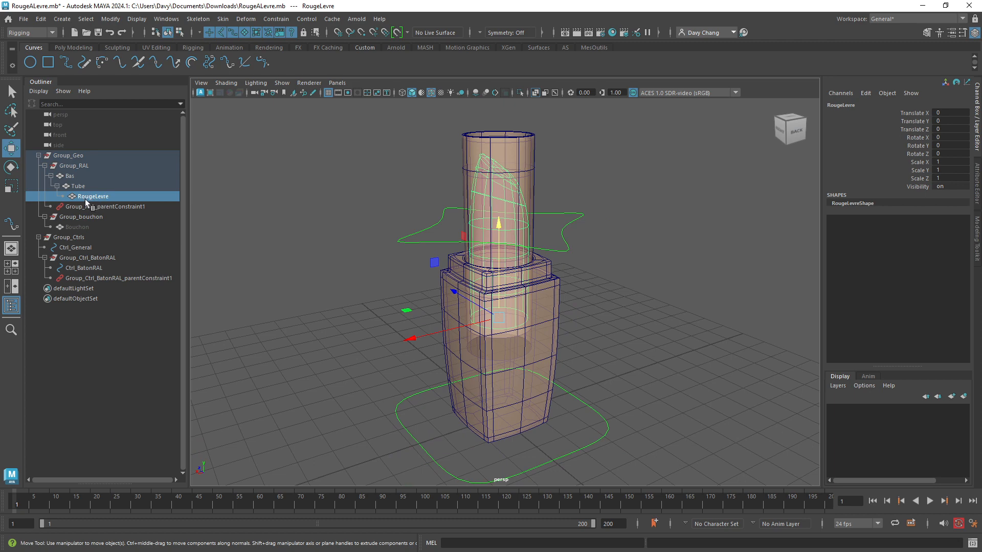
key(ctrl+g)
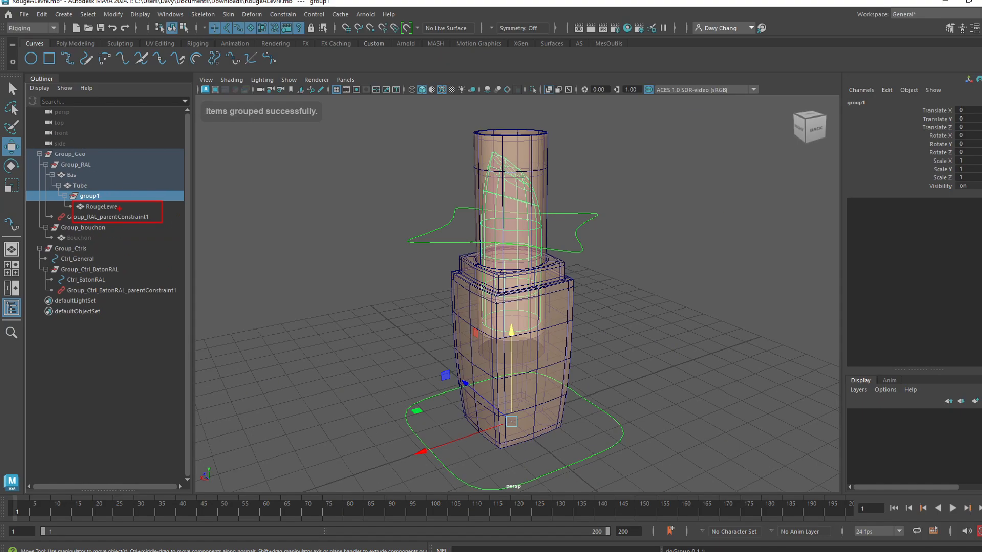
- Rename the new group above RougeLevre as Group_RougeLevre
double_click(118, 210)
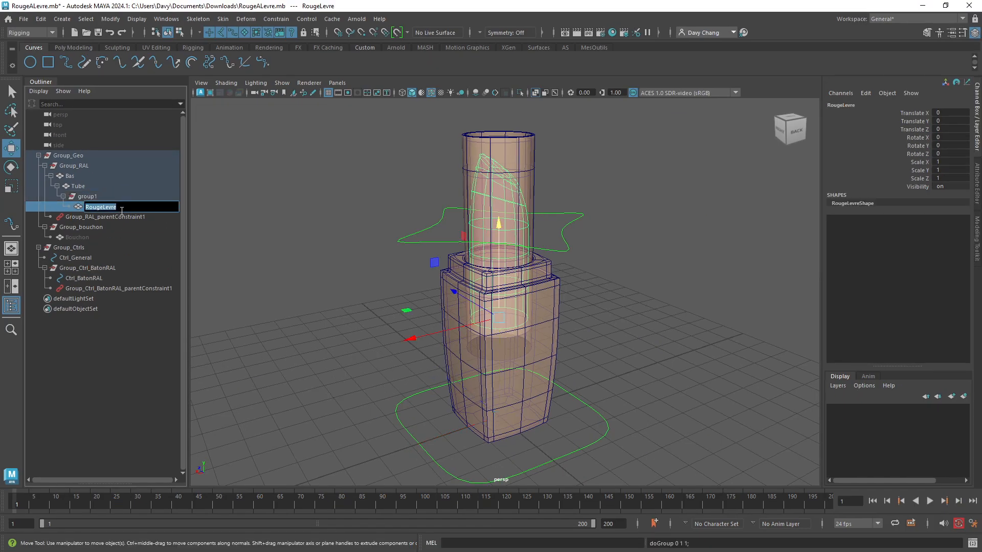
double_click(143, 198)
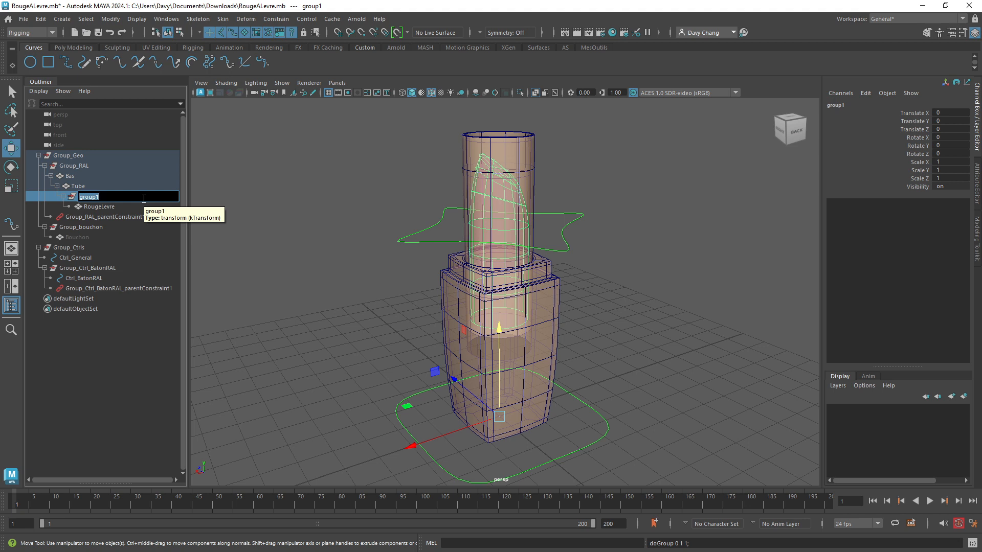
text(GRoup_RougeLevre)
key(Return)
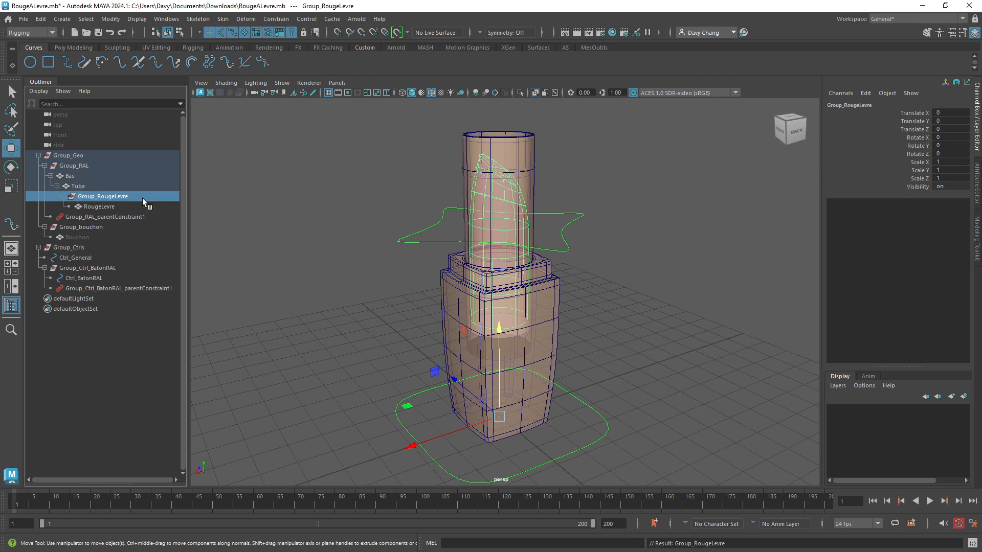
- Group the Bas object with its children inside Group_RAL and name the new group Group_Bas
click(72, 177)
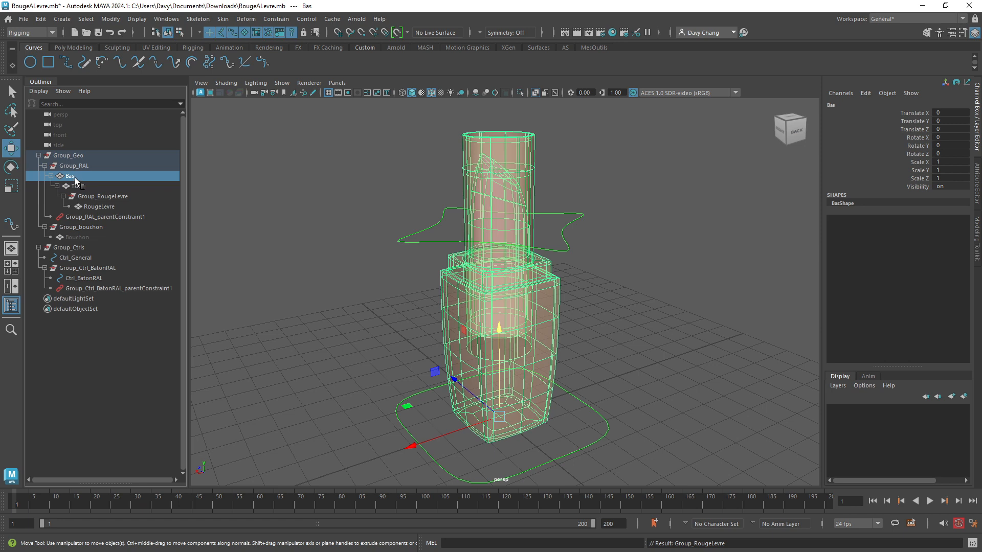
key(ctrl+g)
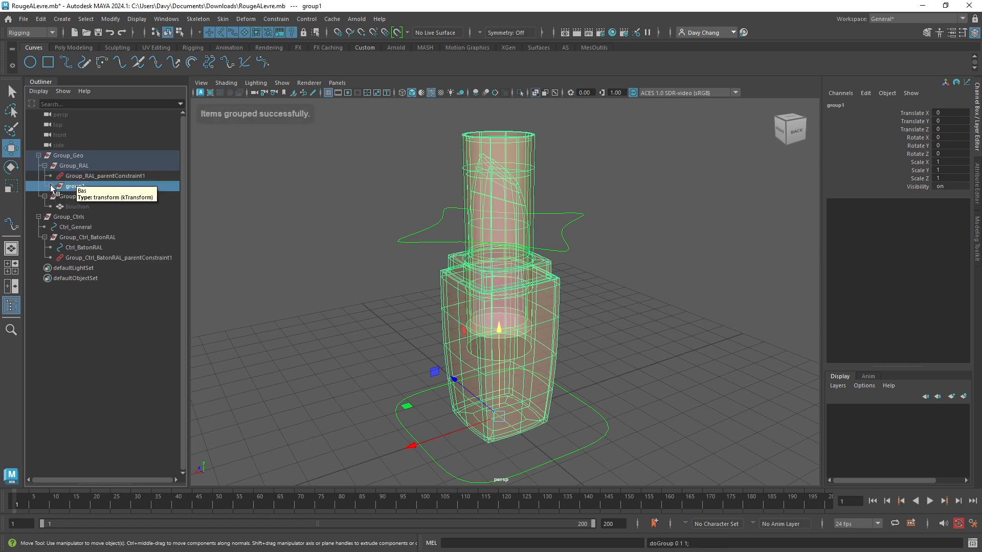
click(50, 185)
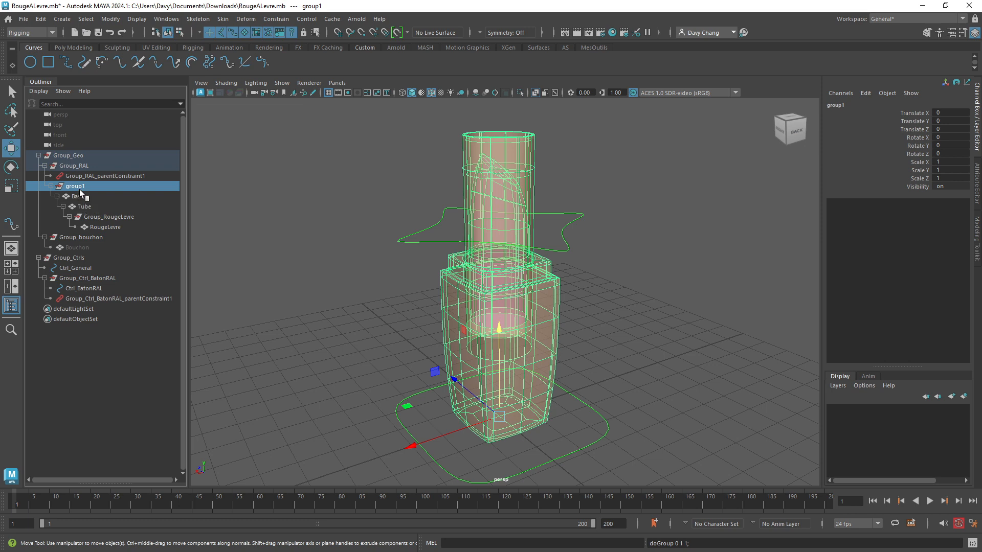
double_click(78, 196)
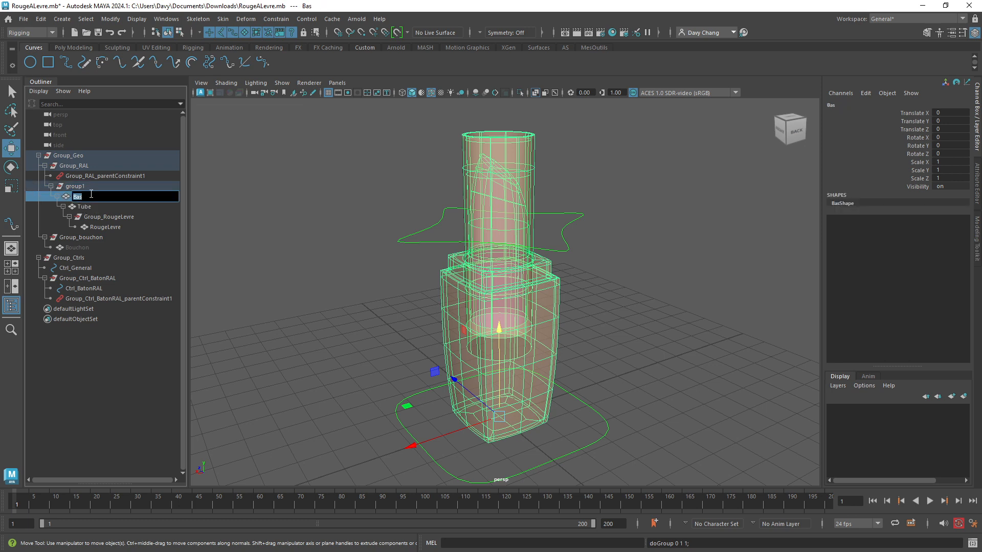
double_click(81, 186)
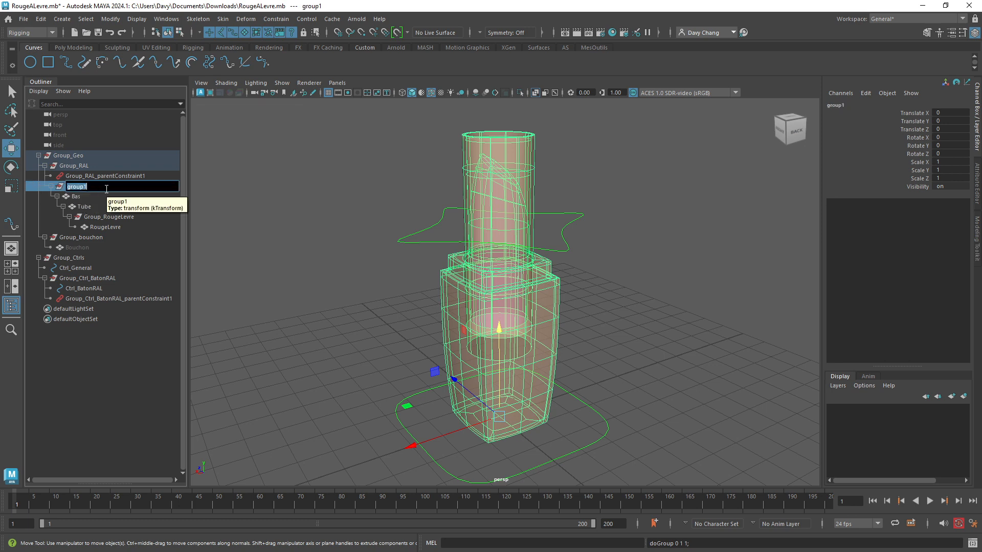
text(Group_Bas)
key(Return)
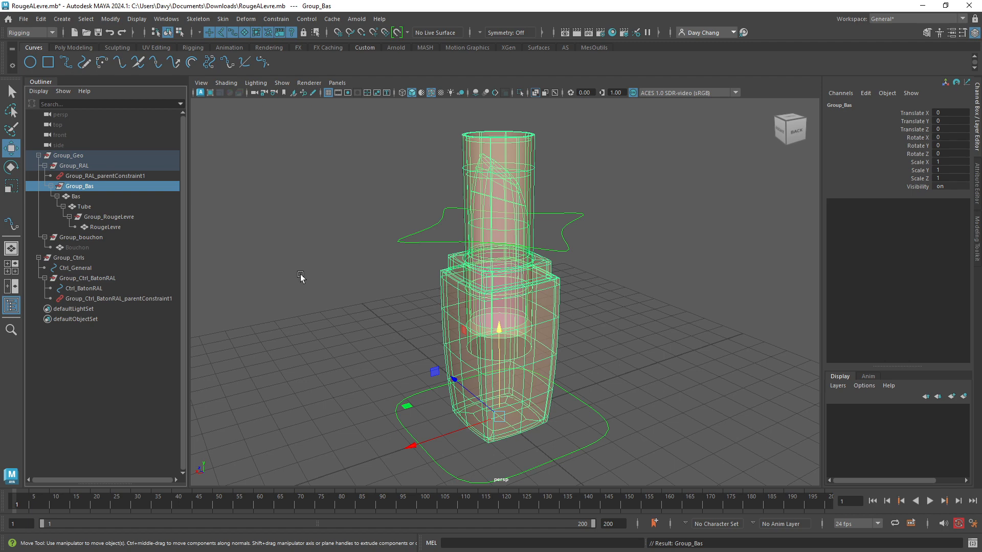
click(300, 274)
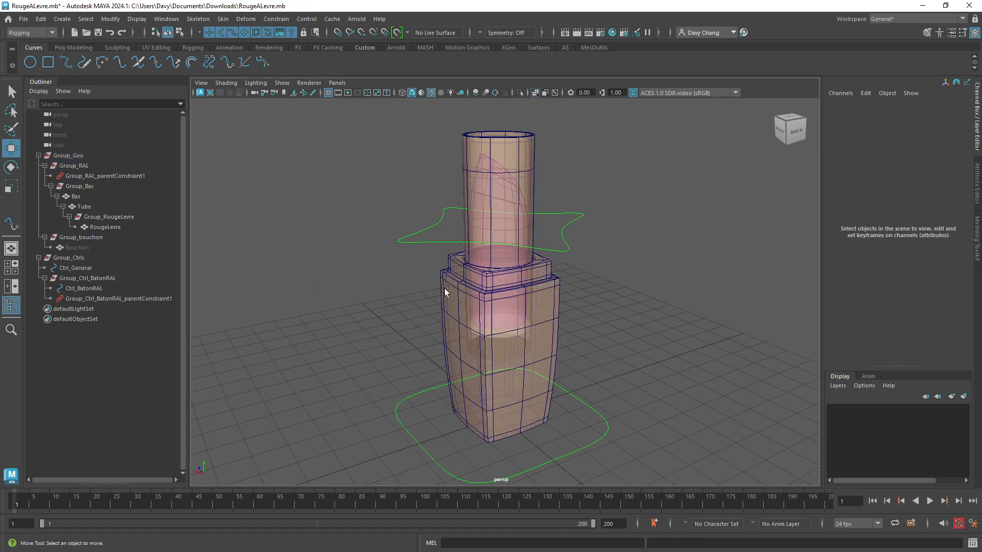
alt+drag(444, 290, 409, 281)
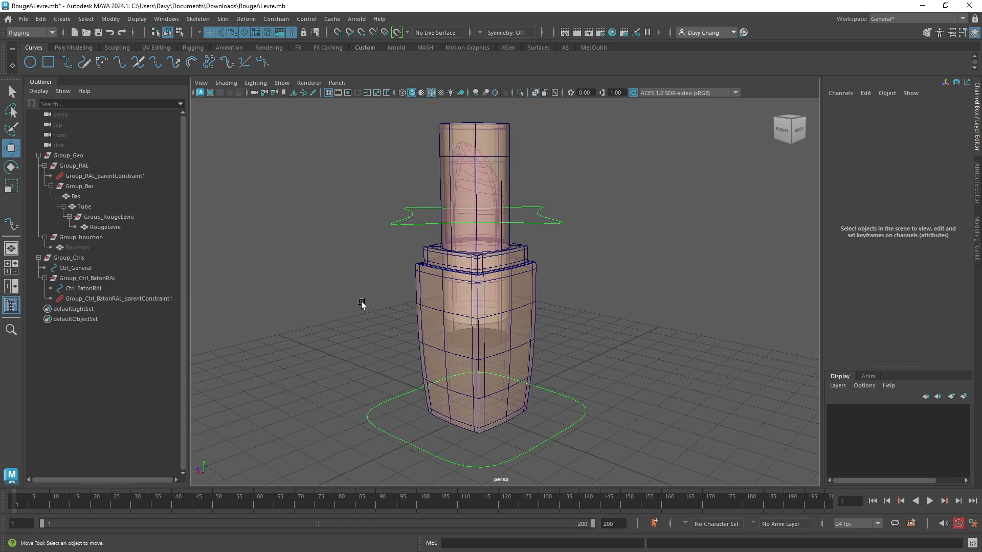
alt+drag(361, 303, 381, 297)
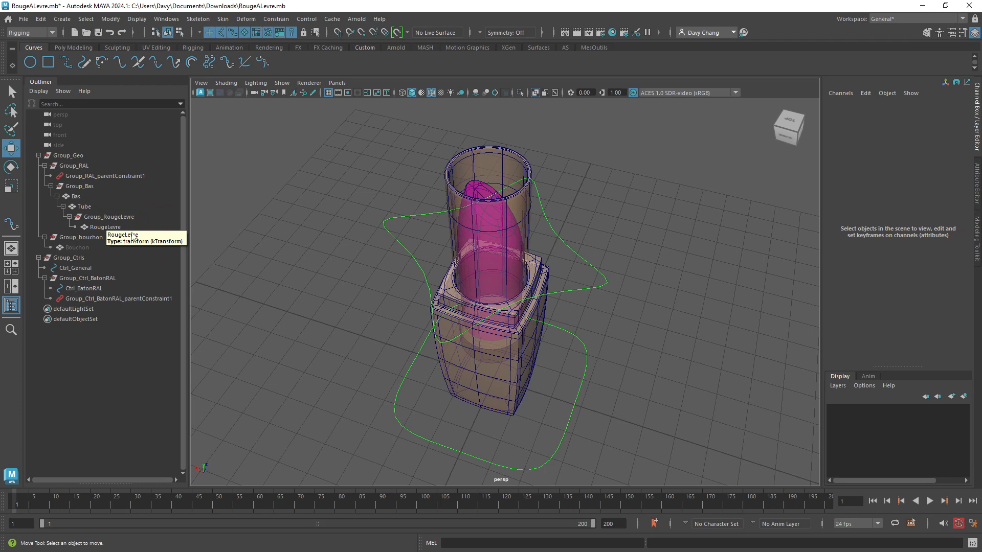
mouse_move(414, 353)
alt+mouse_down()
mouse_move(492, 340)
mouse_move(440, 345)
mouse_move(440, 358)
mouse_move(381, 337)
mouse_move(414, 333)
mouse_move(419, 344)
alt+mouse_up()
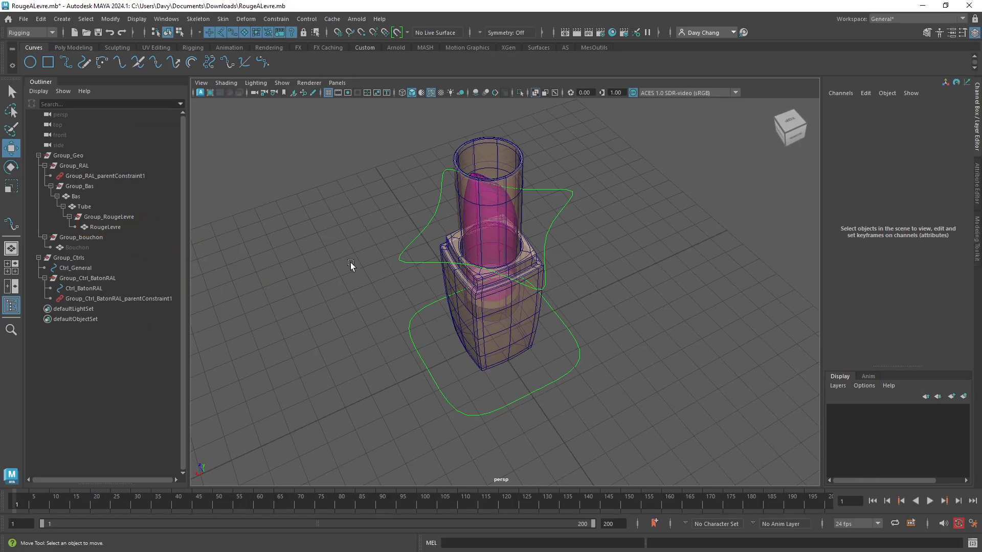
alt+drag(461, 298, 367, 293)
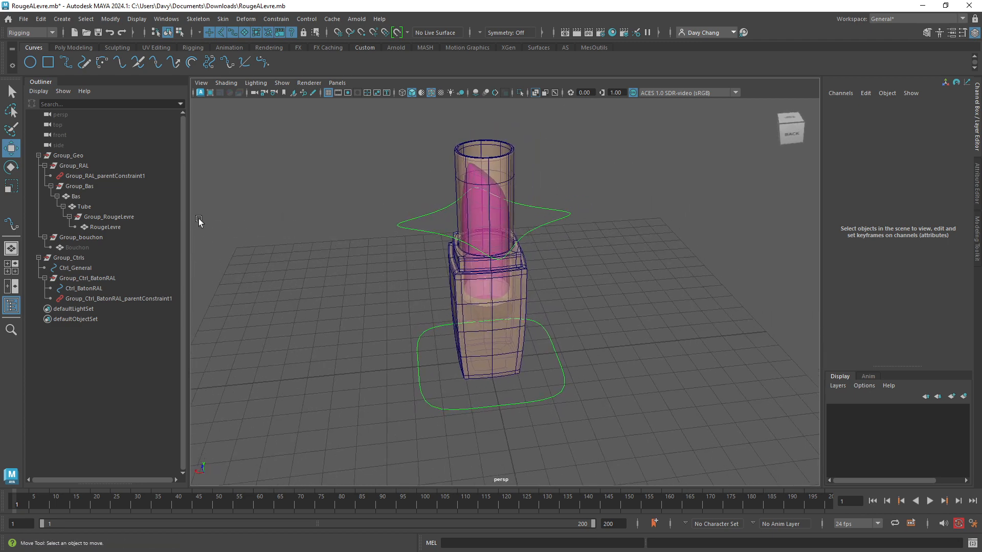
alt+drag(318, 238, 410, 252)
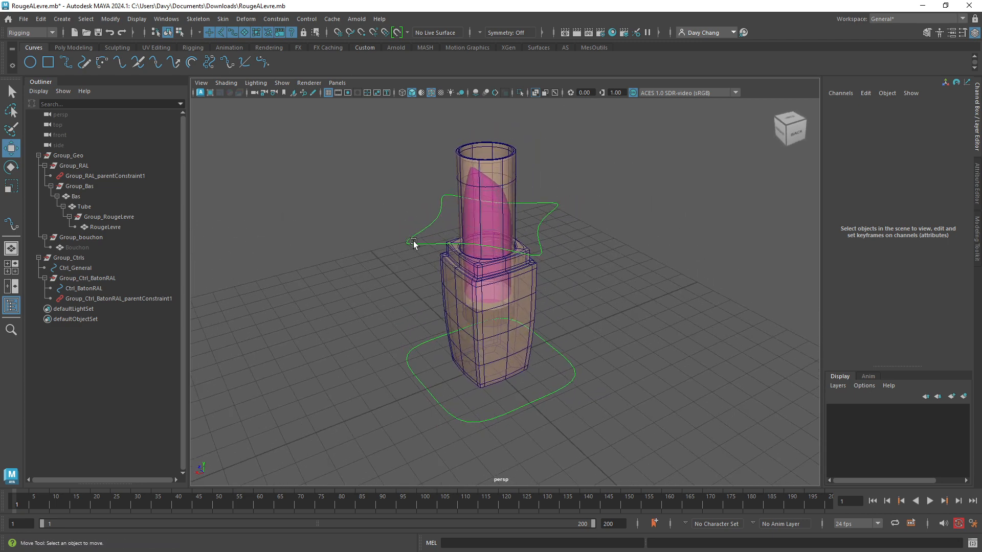
- Try rotating the Ctrl_BatonRAL star controller about -30 degrees around Y, and undo the rotation
drag(394, 215, 433, 257)
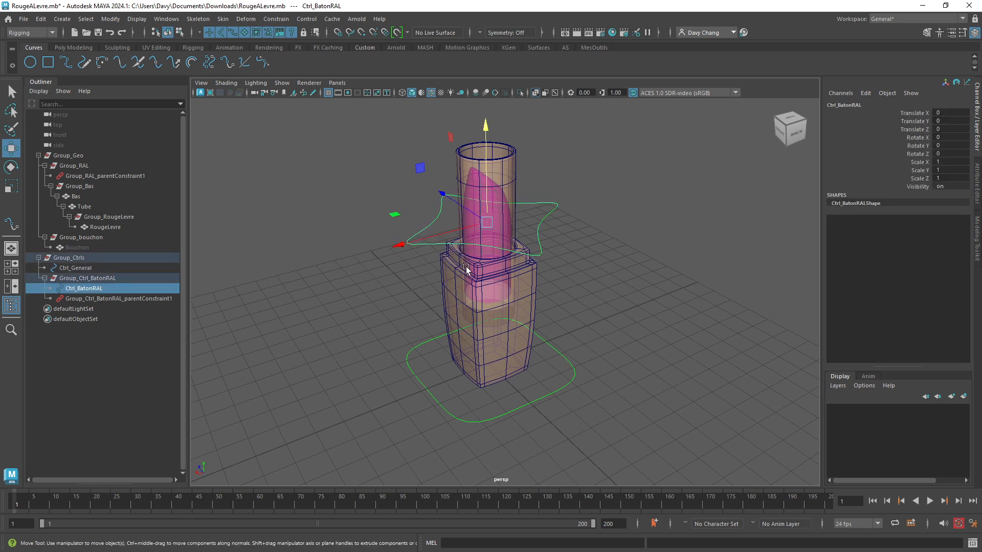
mouse_move(591, 240)
mouse_down()
mouse_move(534, 301)
mouse_move(568, 304)
mouse_up()
mouse_move(517, 108)
mouse_down()
mouse_move(488, 139)
mouse_move(481, 179)
mouse_up()
drag(481, 179, 490, 163)
key(Escape)
mouse_move(538, 201)
alt+mouse_down()
mouse_move(531, 236)
mouse_move(543, 213)
mouse_move(529, 218)
alt+mouse_up()
mouse_move(534, 232)
alt+mouse_down()
mouse_move(500, 237)
mouse_move(522, 245)
mouse_move(506, 252)
mouse_move(516, 266)
mouse_move(529, 251)
alt+mouse_up()
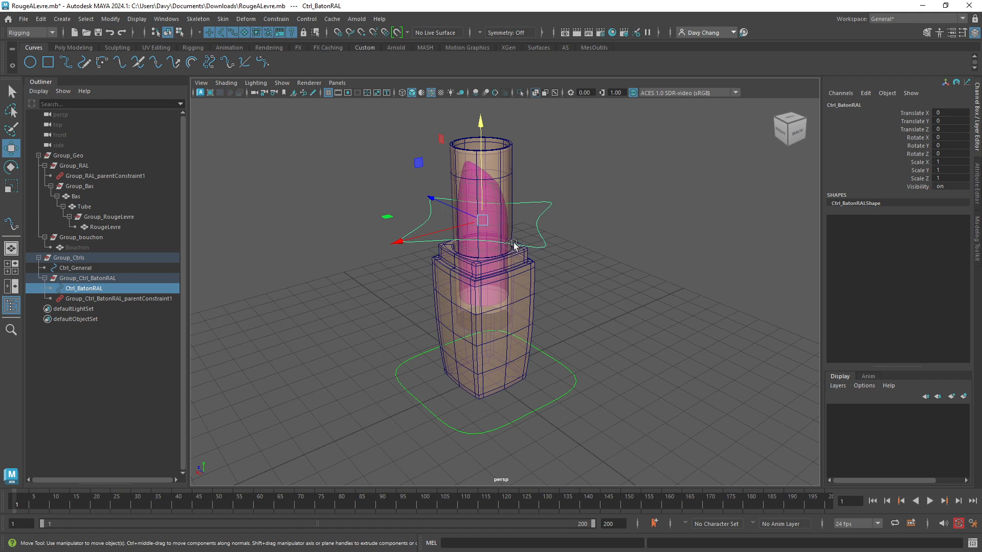
key(e)
drag(519, 248, 466, 266)
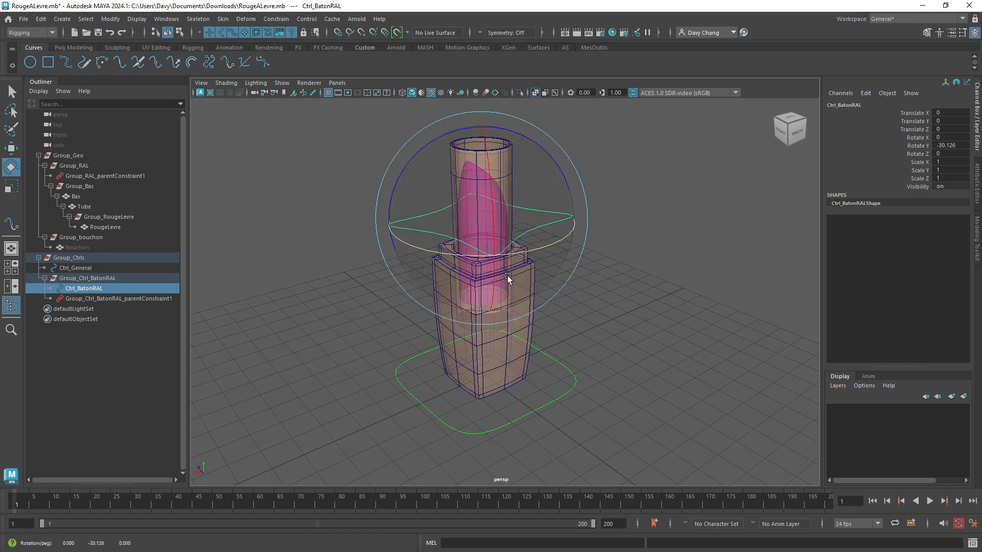
key(ctrl+z)
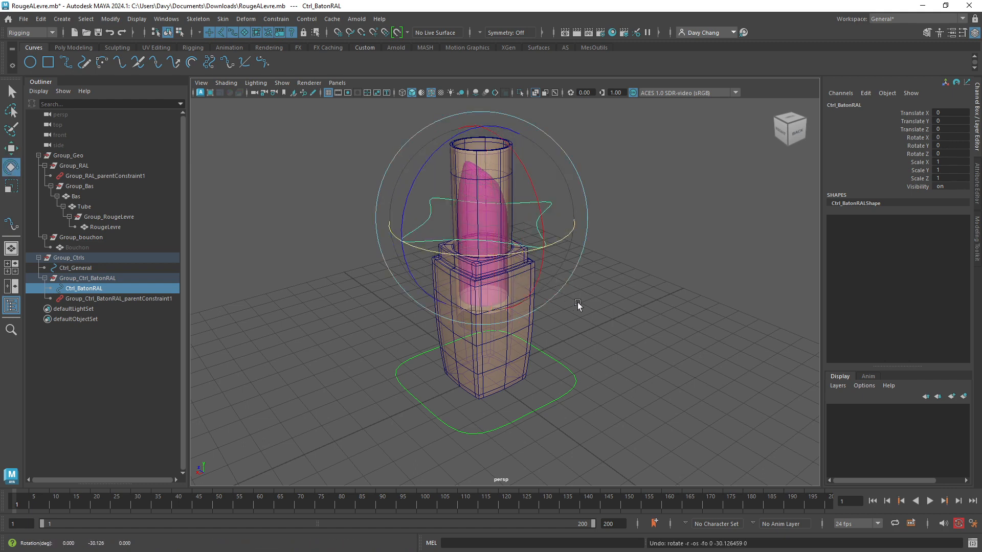
- Add an Orient constraint with Maintain offset enabled on all axes, so that Ctrl_BatonRAL drives Group_Bas
click(580, 303)
click(534, 308)
click(396, 227)
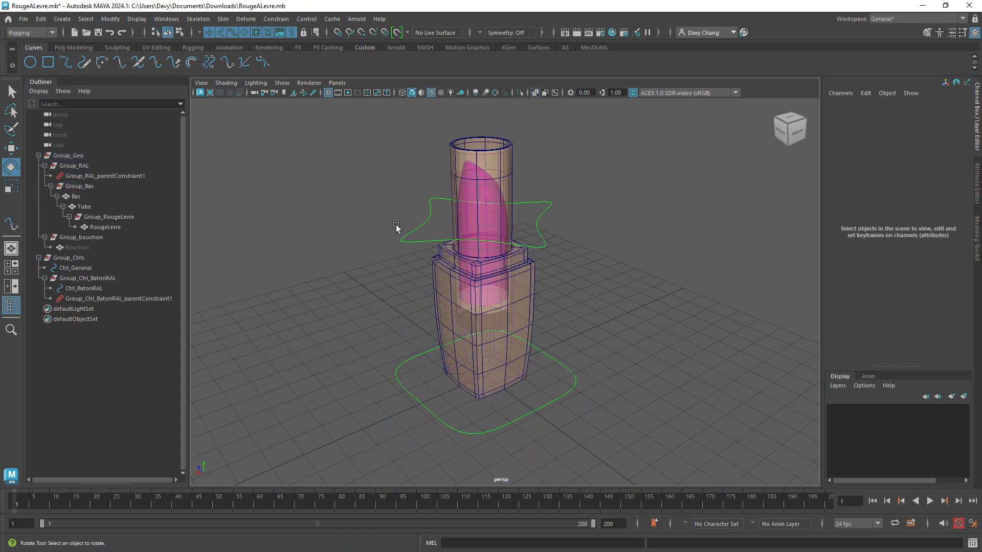
click(412, 240)
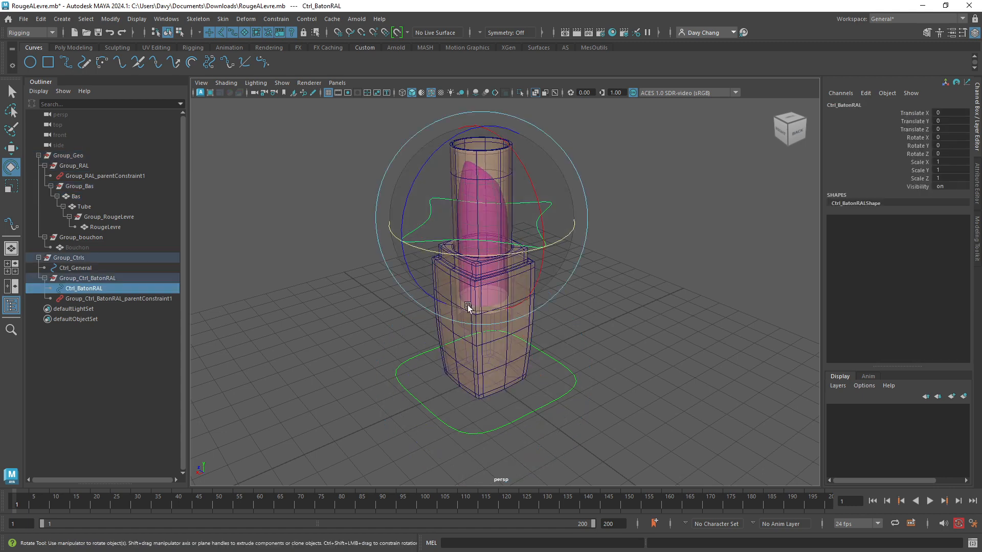
ctrl+click(79, 186)
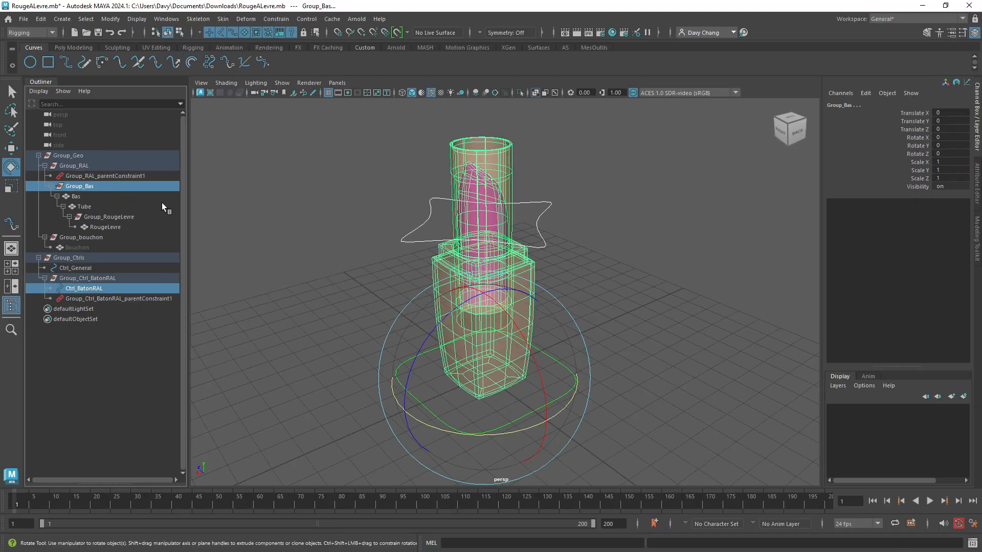
alt+drag(422, 245, 369, 236)
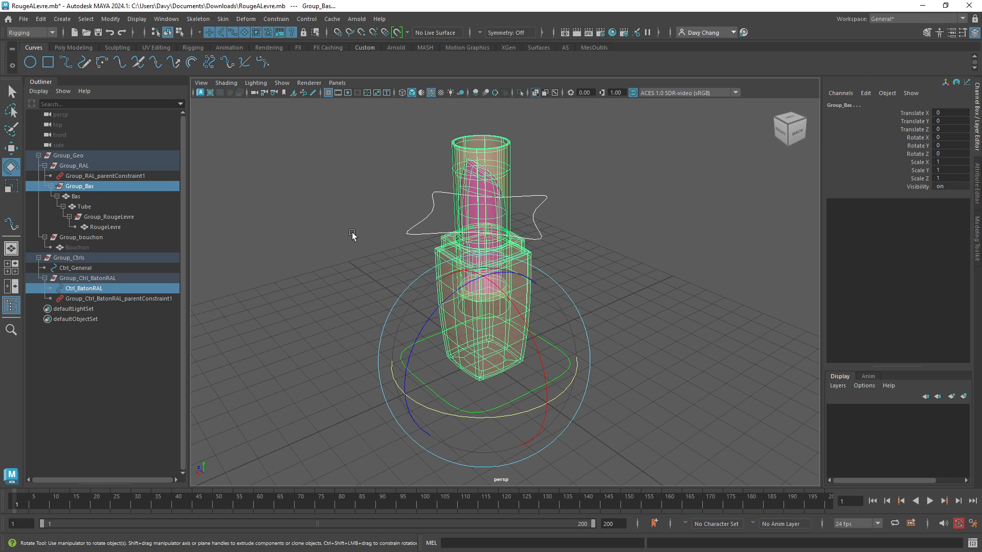
click(271, 20)
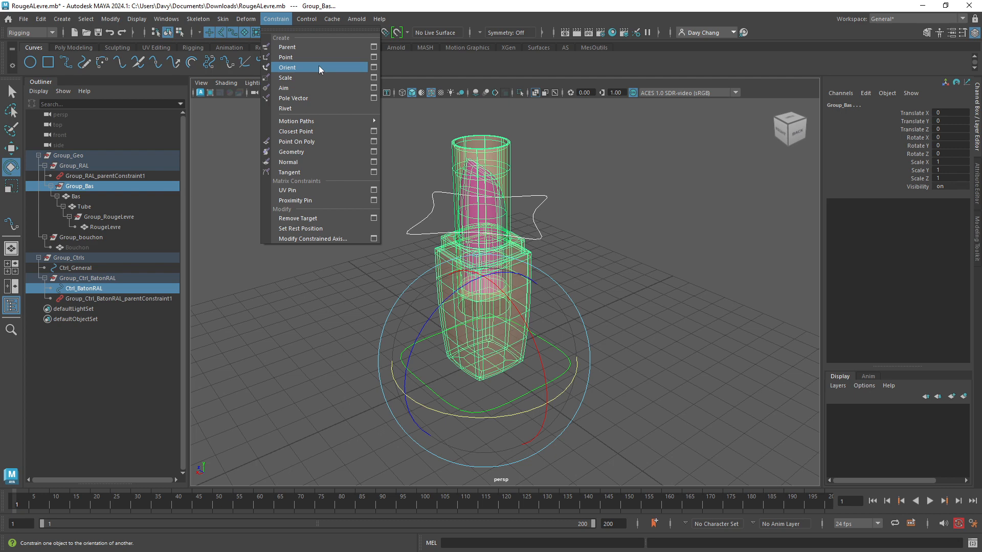
click(373, 67)
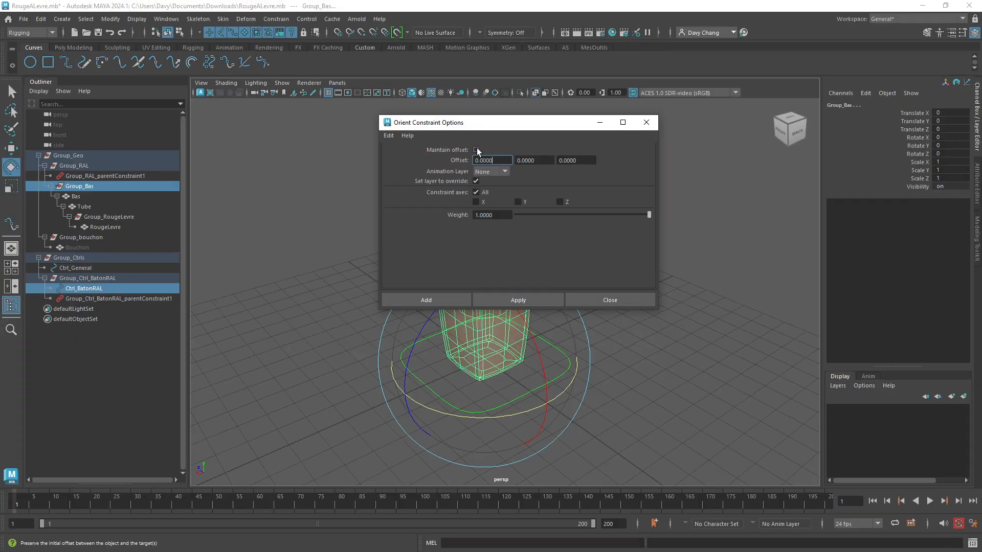
click(476, 151)
drag(461, 122, 665, 157)
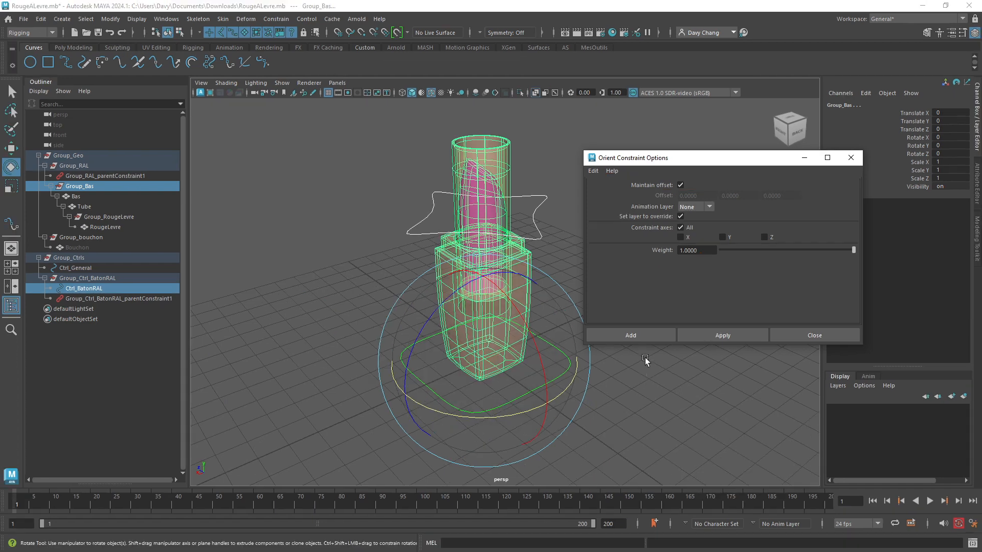
click(641, 337)
- Test the orient constraint by rotating Ctrl_BatonRAL around Y, and undo the test rotation
click(534, 240)
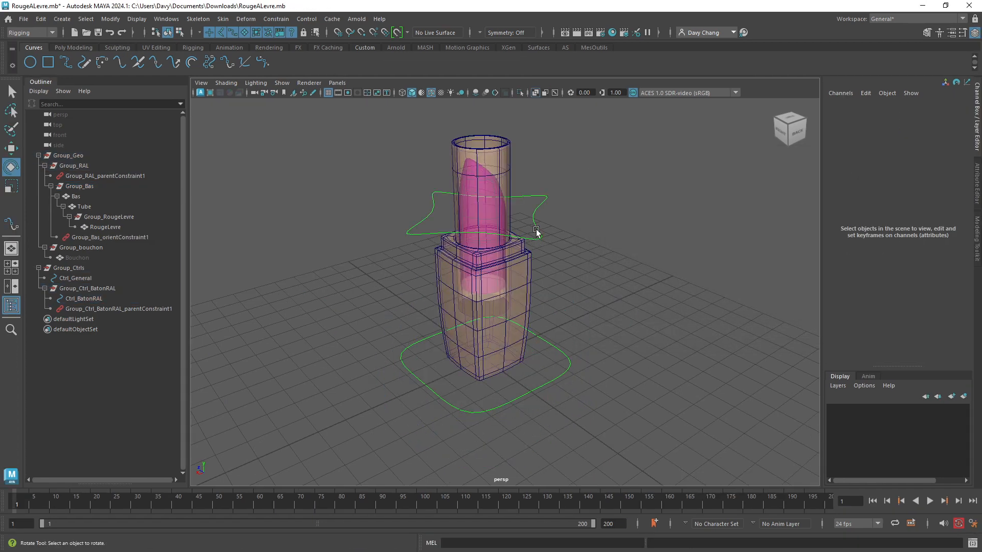
click(543, 241)
drag(543, 242, 520, 229)
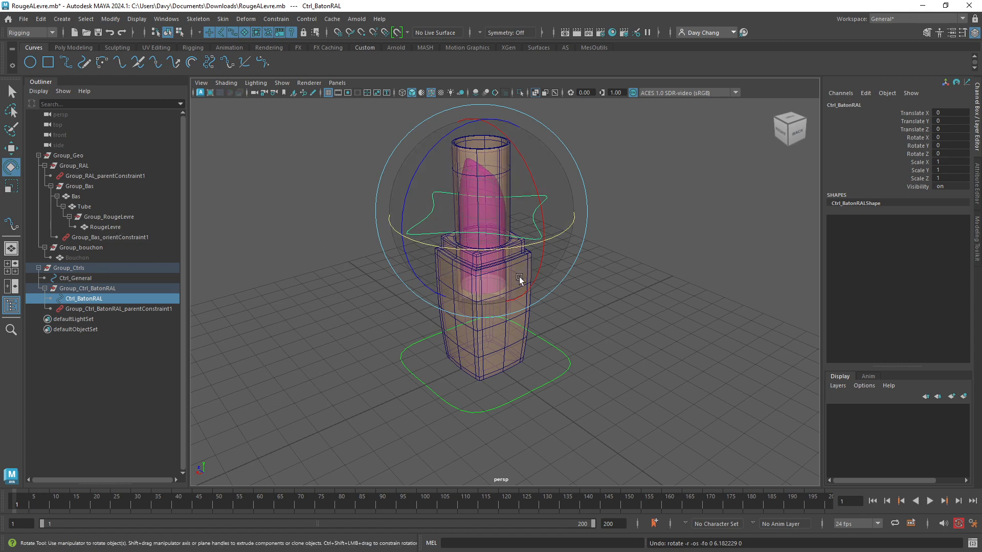
scroll(481, 267, up, 2)
alt+middle_drag(479, 265, 507, 284)
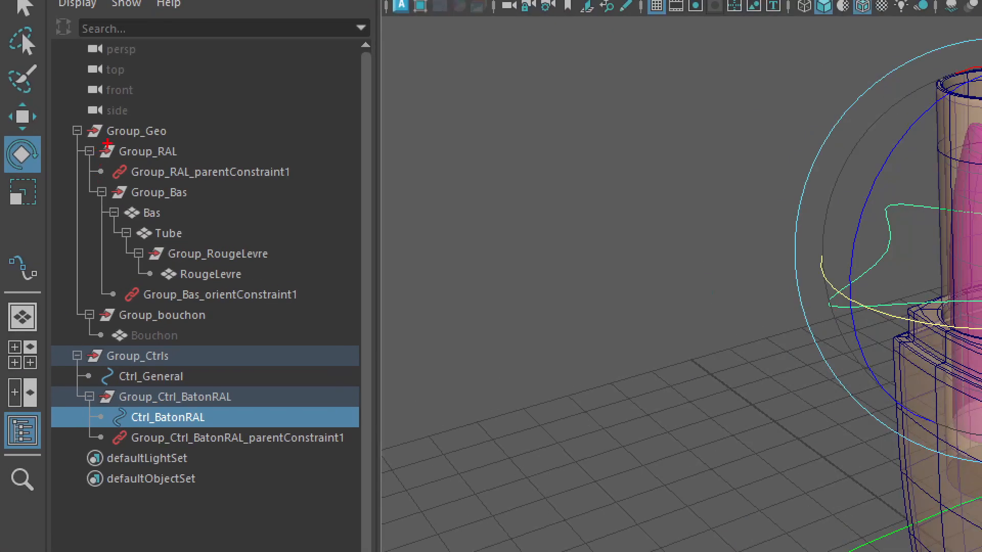
drag(90, 137, 71, 149)
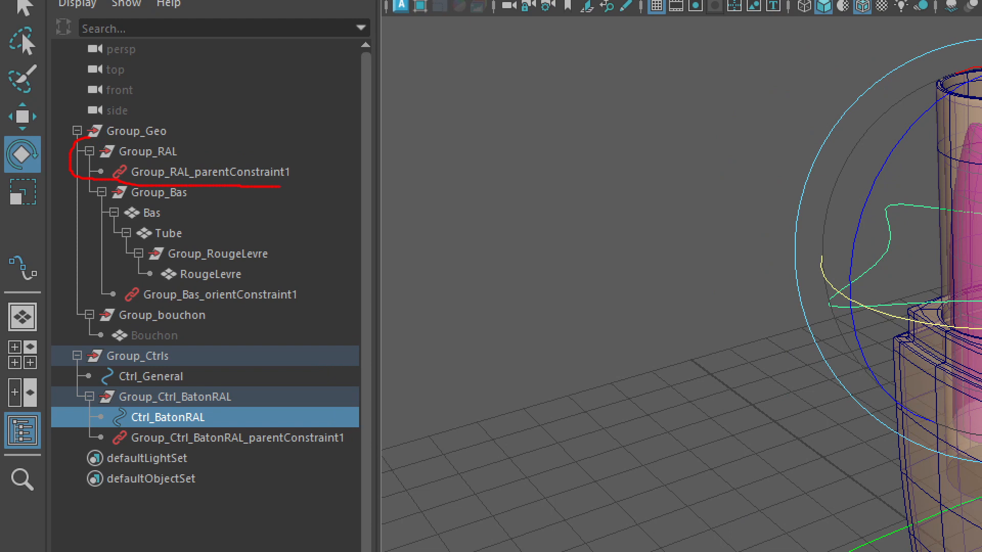
drag(272, 143, 122, 138)
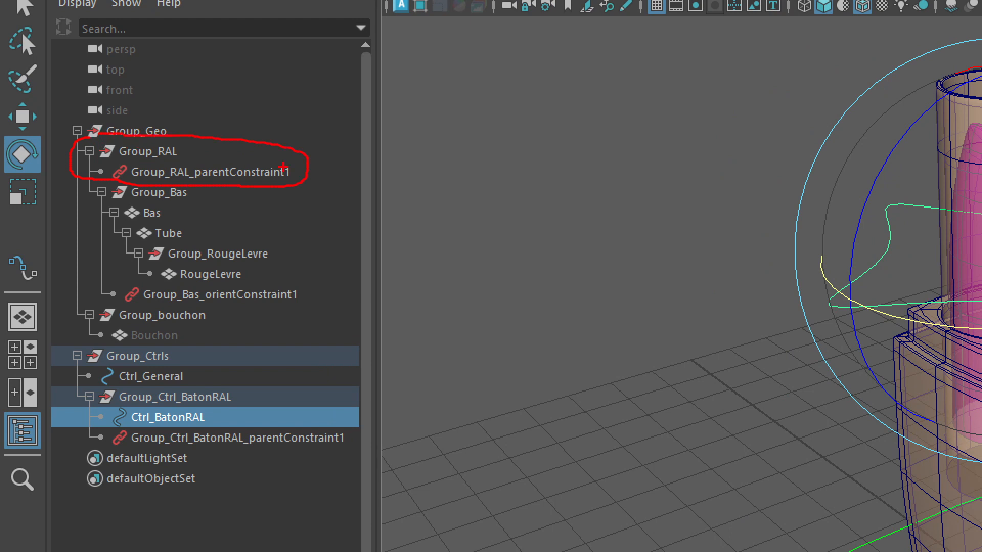
drag(195, 131, 258, 132)
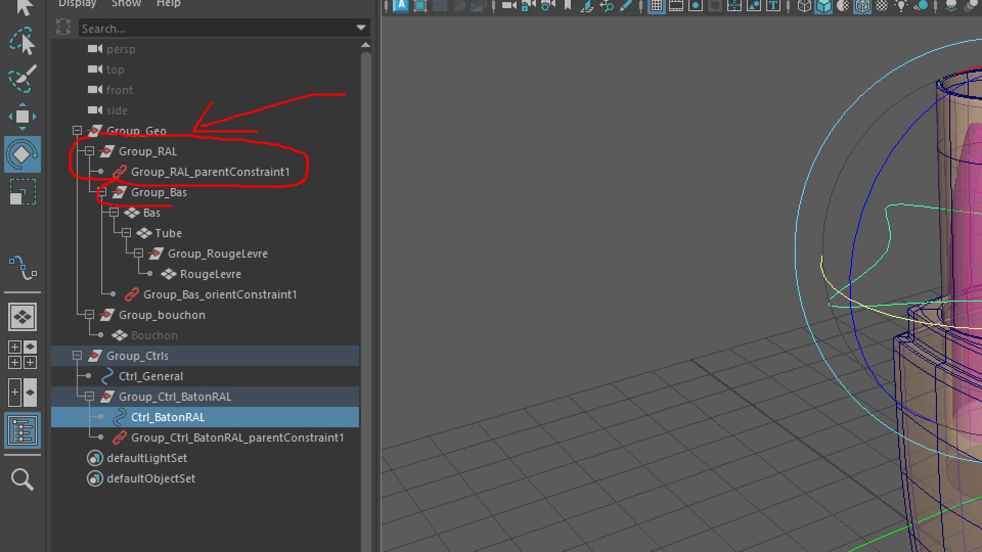
drag(171, 206, 185, 182)
mouse_move(106, 302)
mouse_down()
mouse_move(308, 317)
mouse_move(184, 282)
mouse_up()
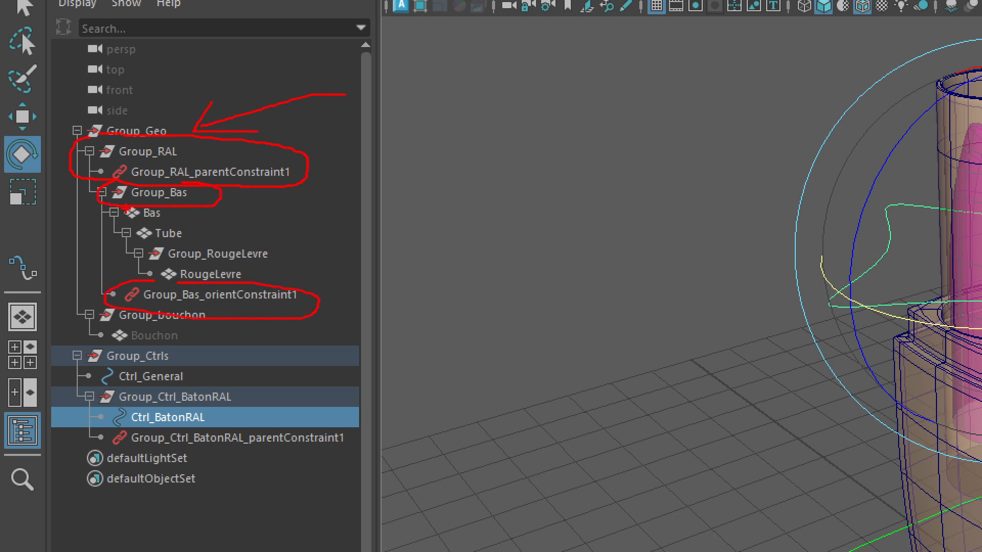
mouse_move(115, 206)
mouse_down()
mouse_move(143, 228)
mouse_move(287, 279)
mouse_up()
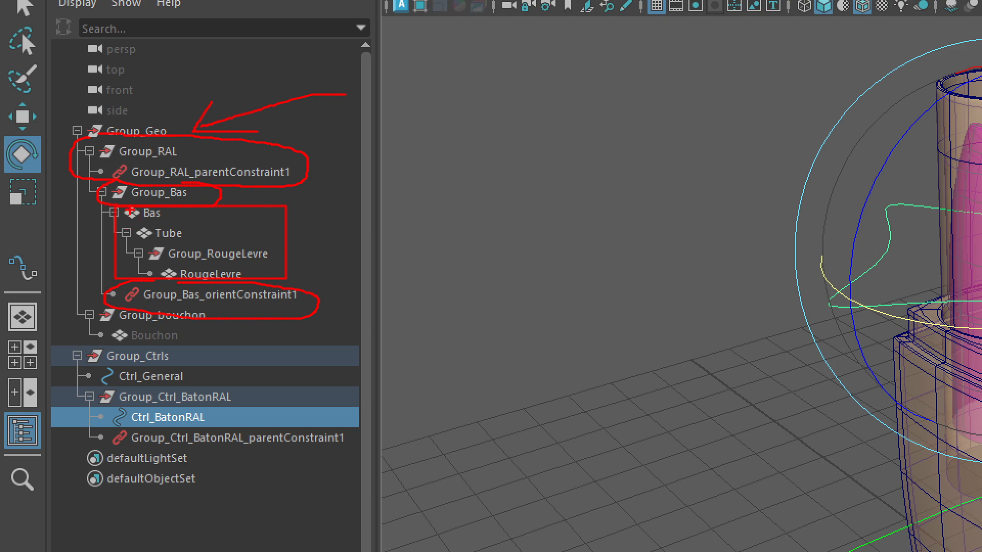
key(Escape)
key(ctrl+1)
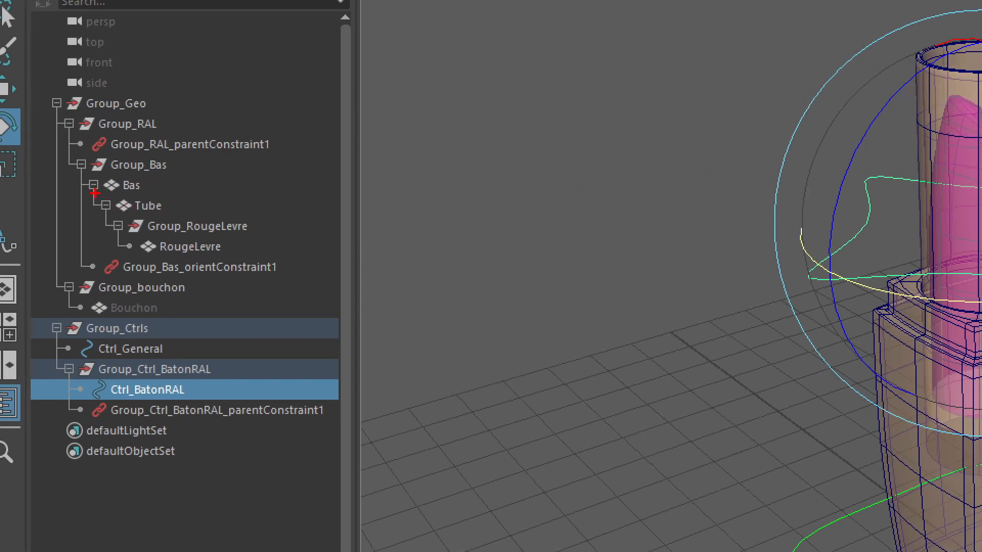
mouse_move(93, 195)
mouse_down()
mouse_move(203, 243)
mouse_move(265, 256)
mouse_up()
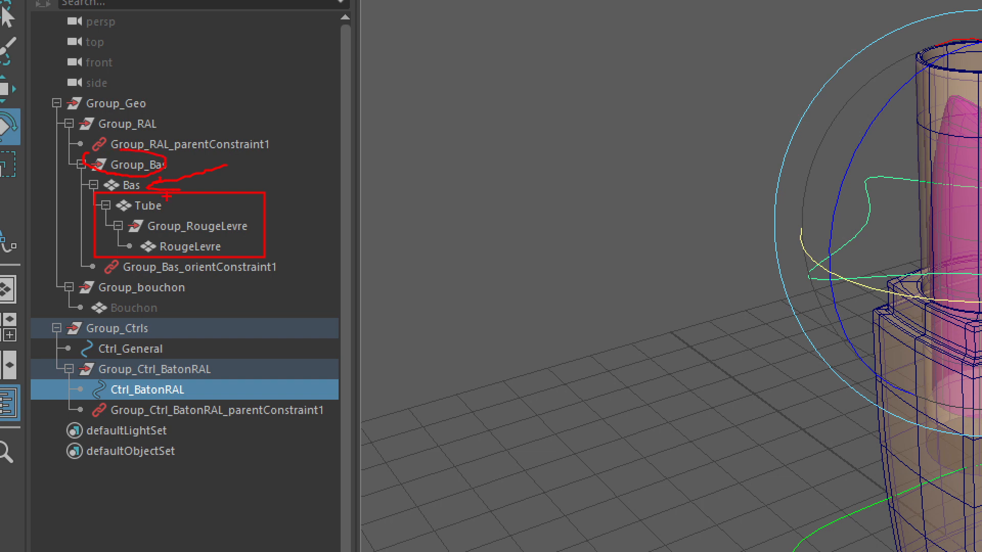
drag(249, 177, 179, 122)
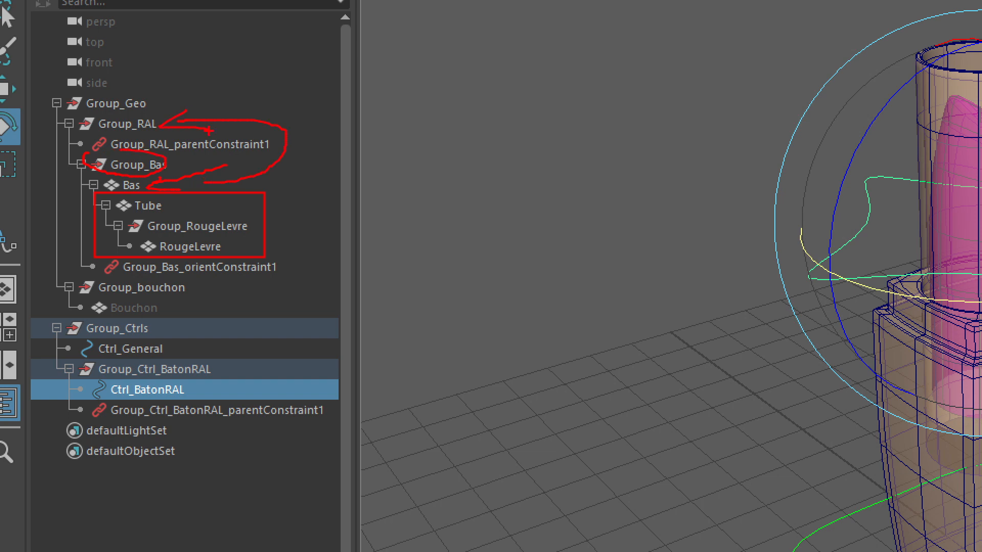
key(Escape)
- Reparent Tube with its children out of Bas directly under Group_RAL, and expand its hierarchy in the Outliner
click(85, 206)
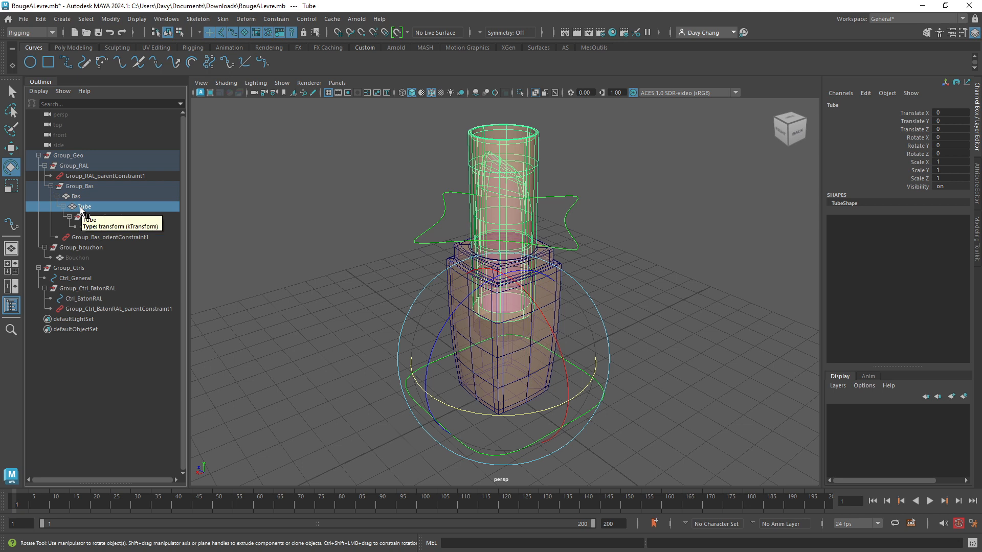
middle_drag(80, 207, 81, 165)
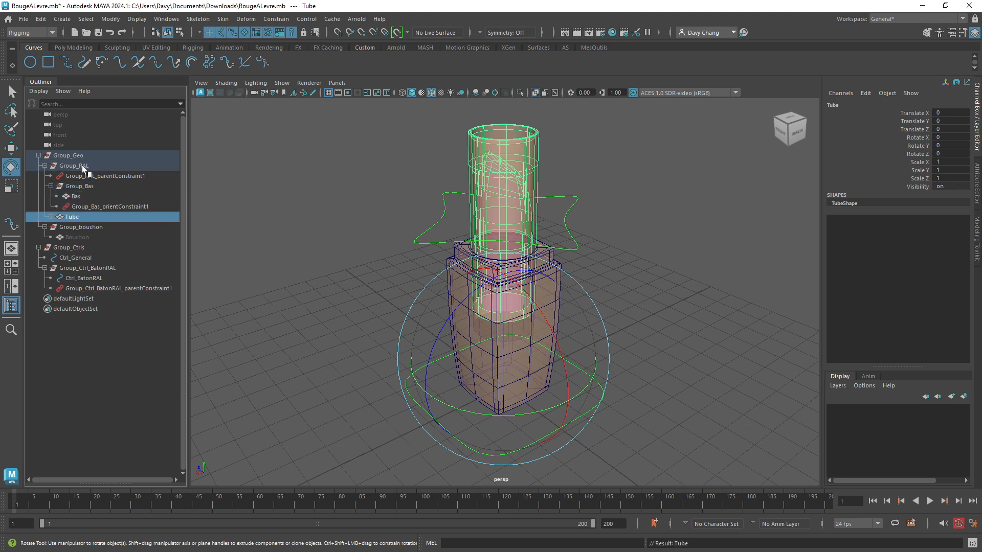
click(51, 217)
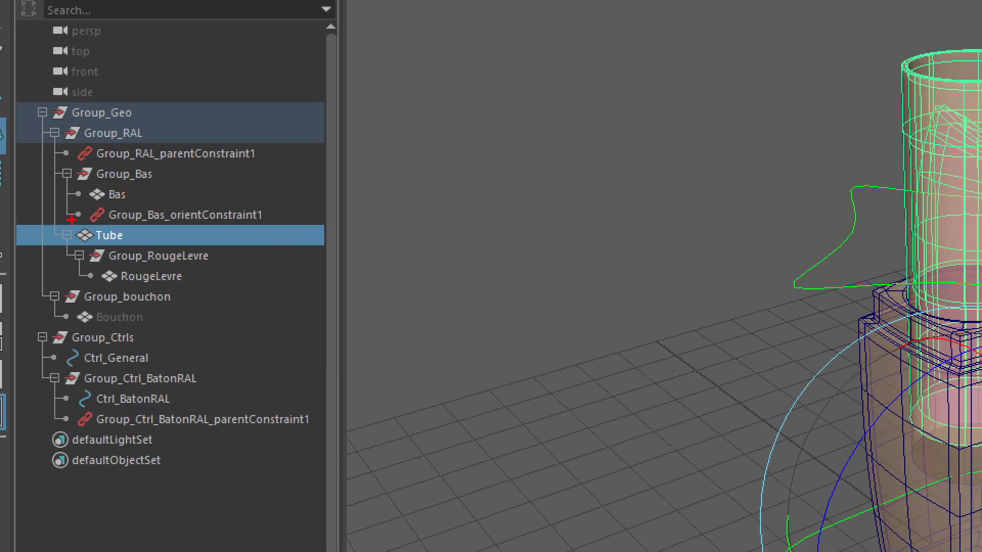
drag(53, 223, 212, 290)
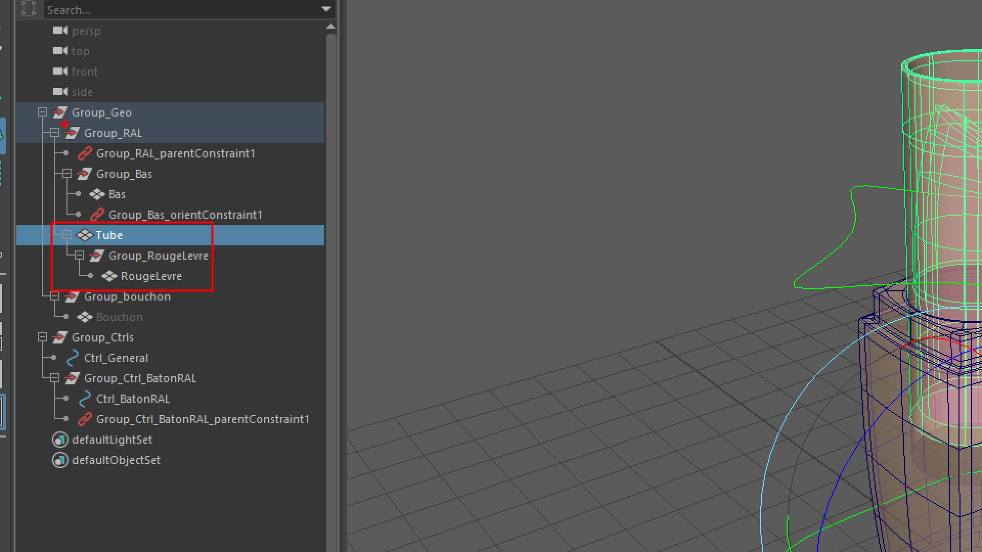
drag(45, 122, 172, 144)
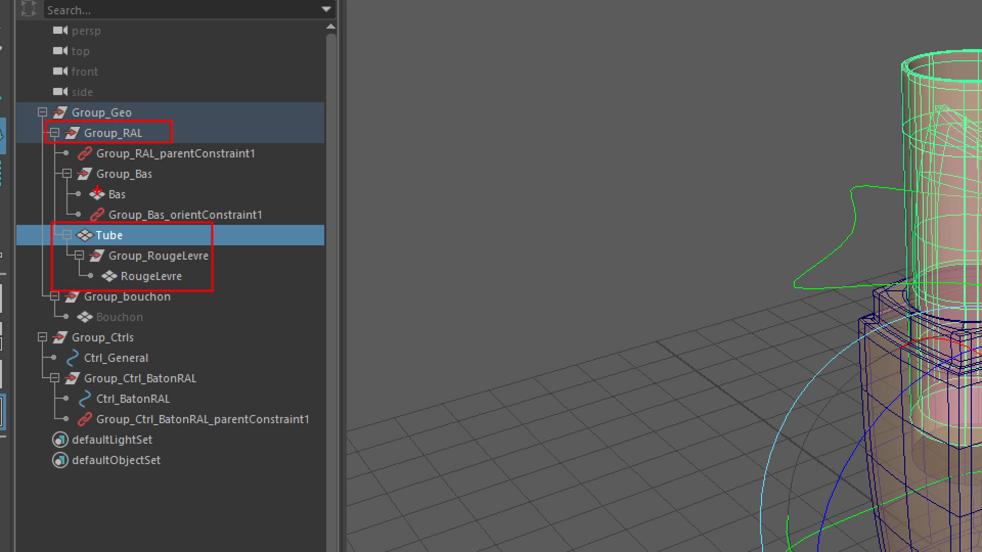
drag(81, 182, 156, 206)
mouse_move(263, 184)
mouse_down()
mouse_move(182, 188)
mouse_move(202, 197)
mouse_up()
key(Escape)
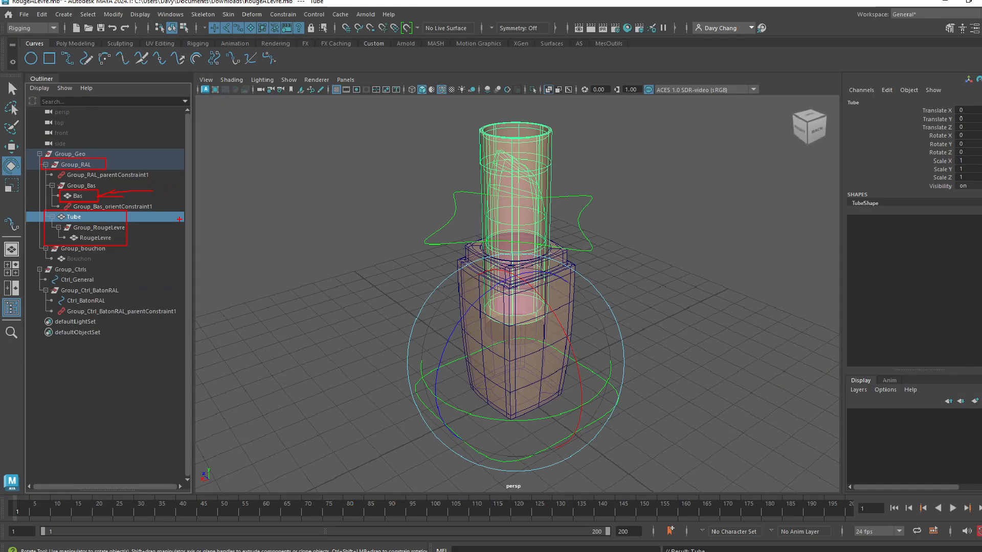
- Test the new hierarchy by rotating Ctrl_BatonRAL around Y, and undo the test rotations
click(602, 284)
click(574, 237)
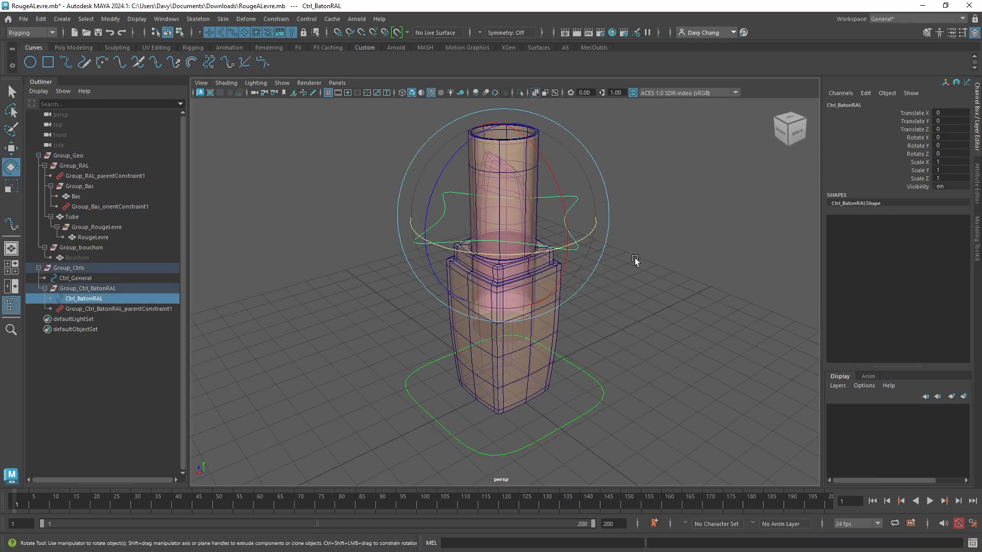
alt+drag(634, 257, 460, 280)
key(ctrl+z)
key(ctrl+z)
key(ctrl+z)
key(ctrl+z)
key(ctrl+z)
key(ctrl+z)
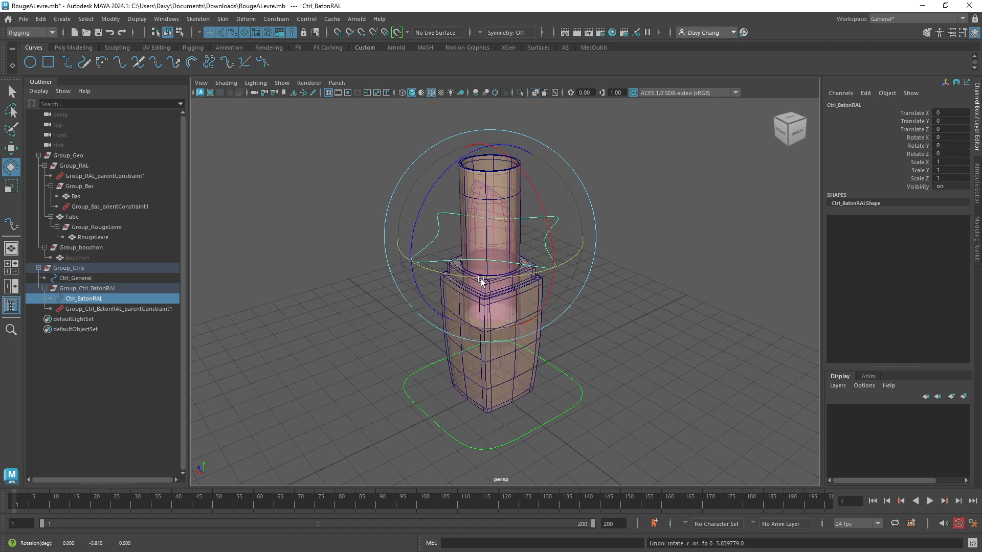
alt+right_drag(259, 280, 351, 259)
alt+middle_drag(412, 264, 392, 258)
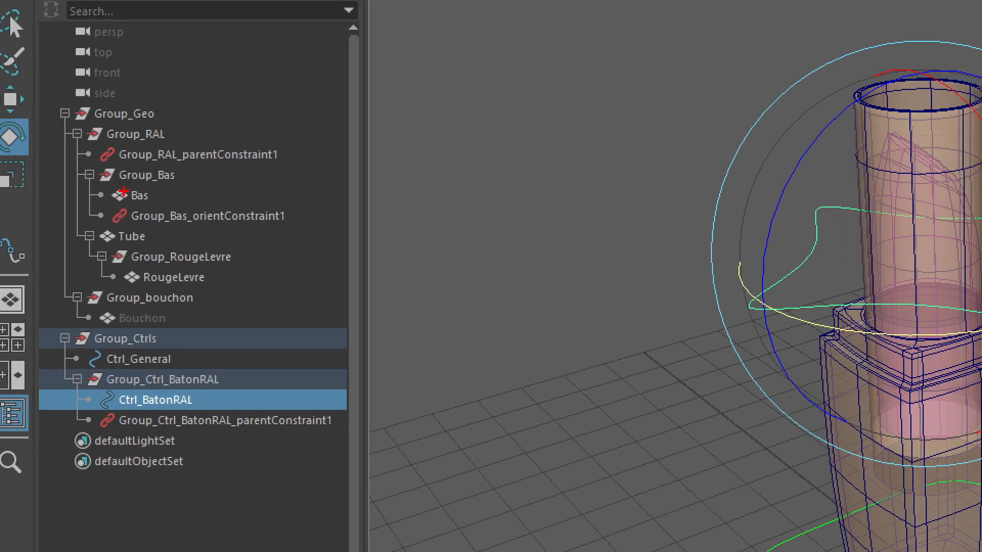
drag(85, 163, 313, 233)
mouse_move(449, 89)
mouse_down()
mouse_move(418, 165)
mouse_move(313, 189)
mouse_up()
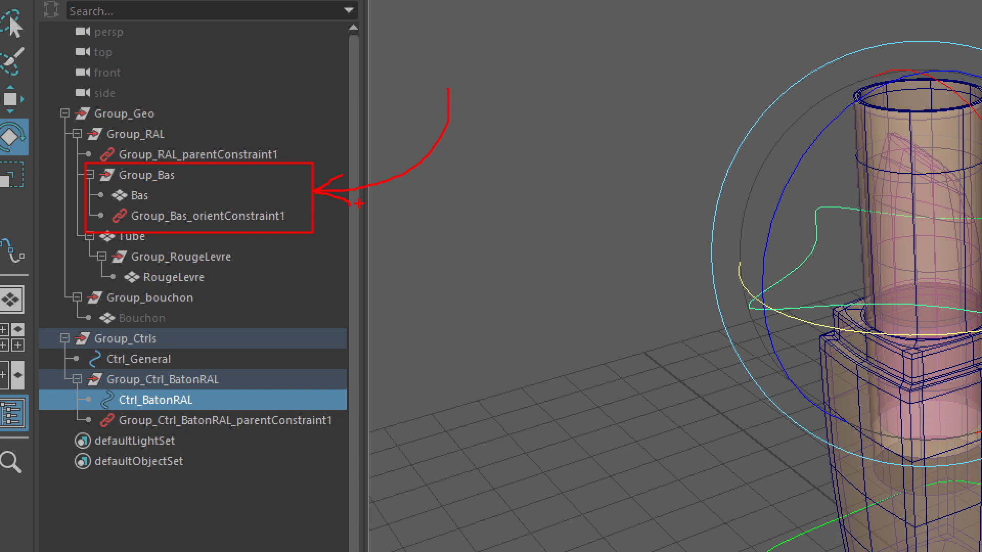
mouse_move(159, 237)
mouse_down()
mouse_move(277, 210)
mouse_move(135, 197)
mouse_move(138, 219)
mouse_move(197, 207)
mouse_up()
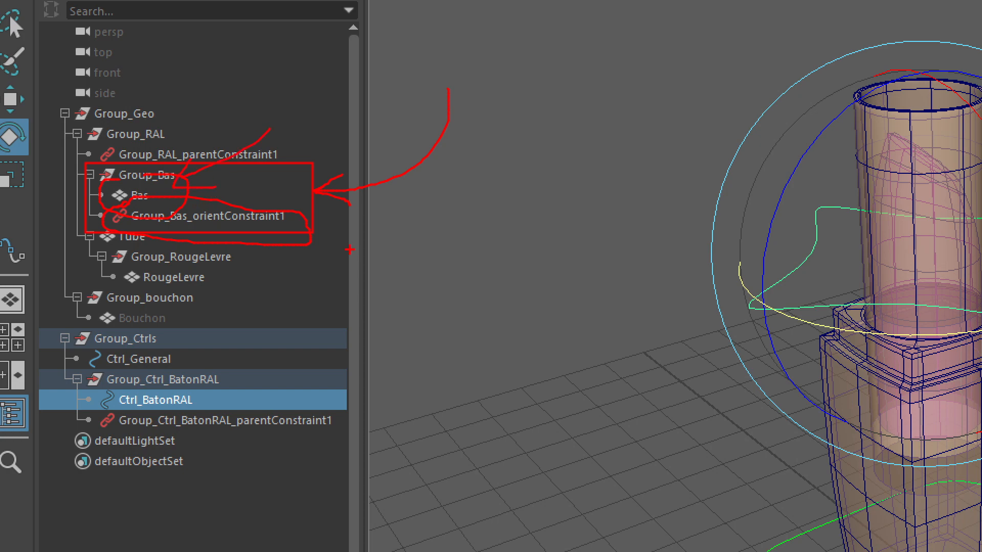
key(Escape)
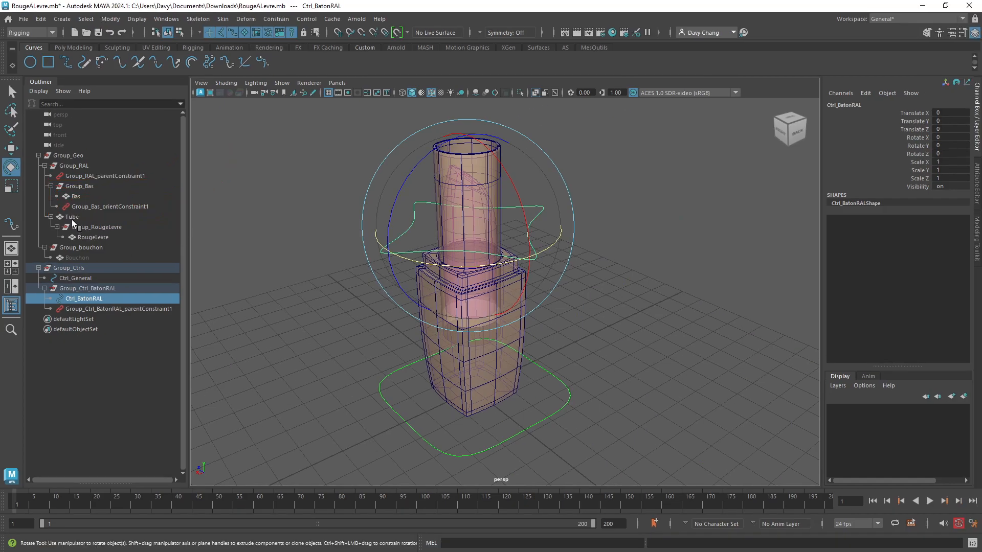
key(ctrl+1)
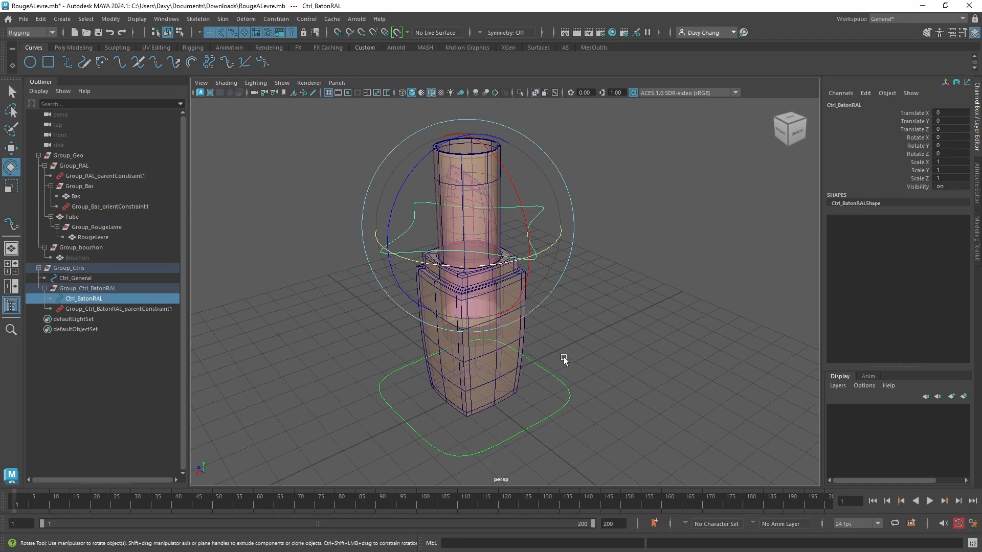
- Test the general control by freely rotating Ctrl_General, and undo the rotation
alt+drag(564, 357, 401, 357)
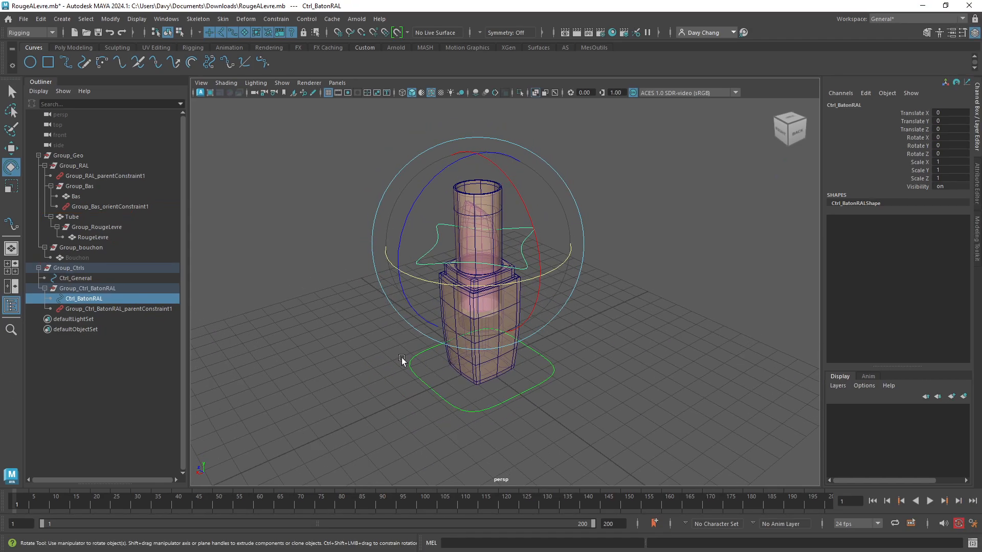
click(479, 378)
mouse_move(462, 328)
mouse_down()
mouse_move(477, 358)
mouse_move(527, 382)
mouse_move(487, 300)
mouse_move(412, 332)
mouse_move(511, 348)
mouse_move(469, 340)
mouse_up()
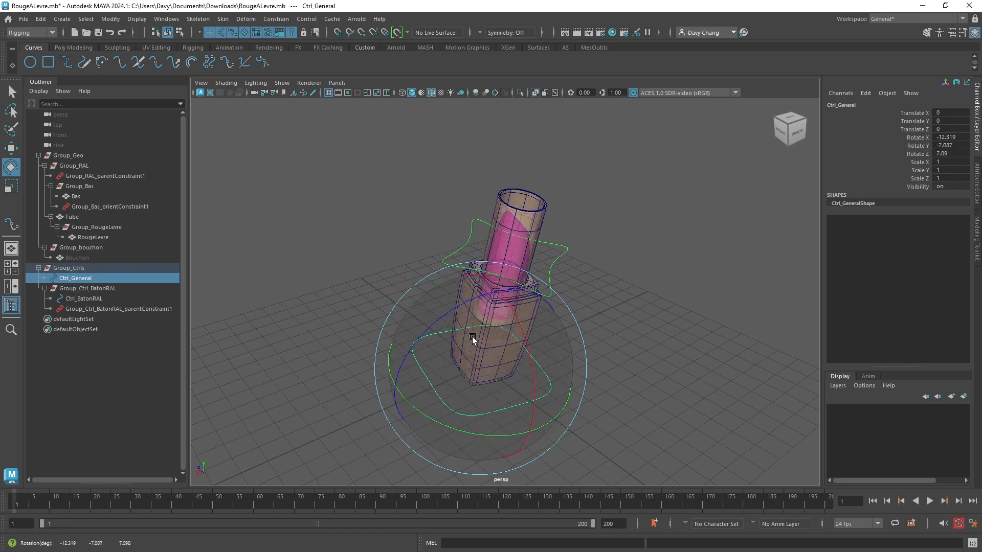
key(ctrl+z)
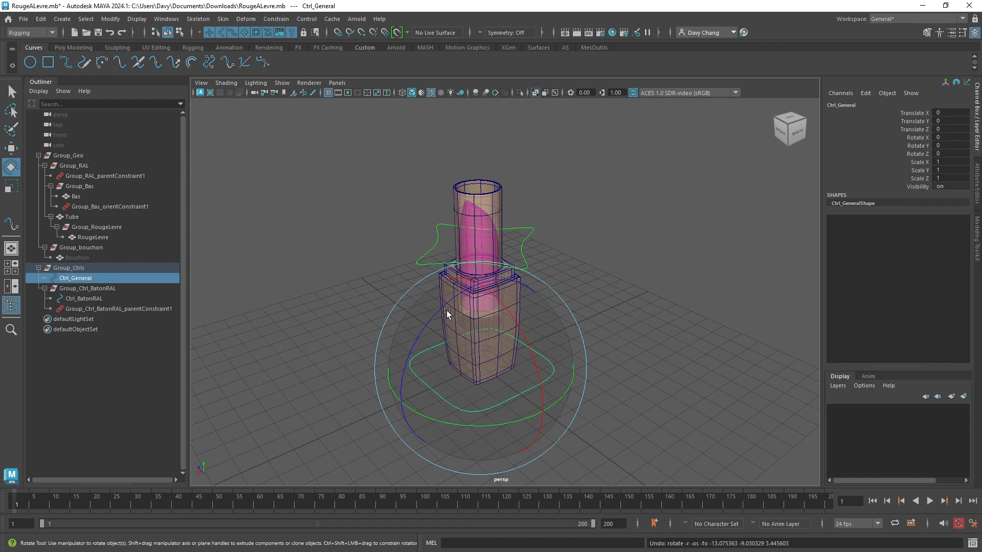
alt+drag(458, 317, 495, 331)
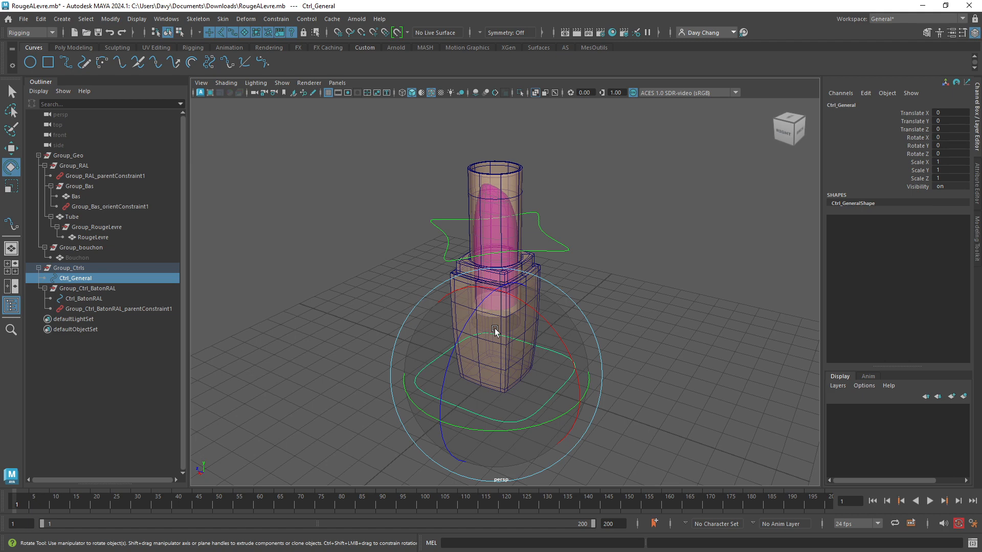
alt+drag(536, 305, 457, 299)
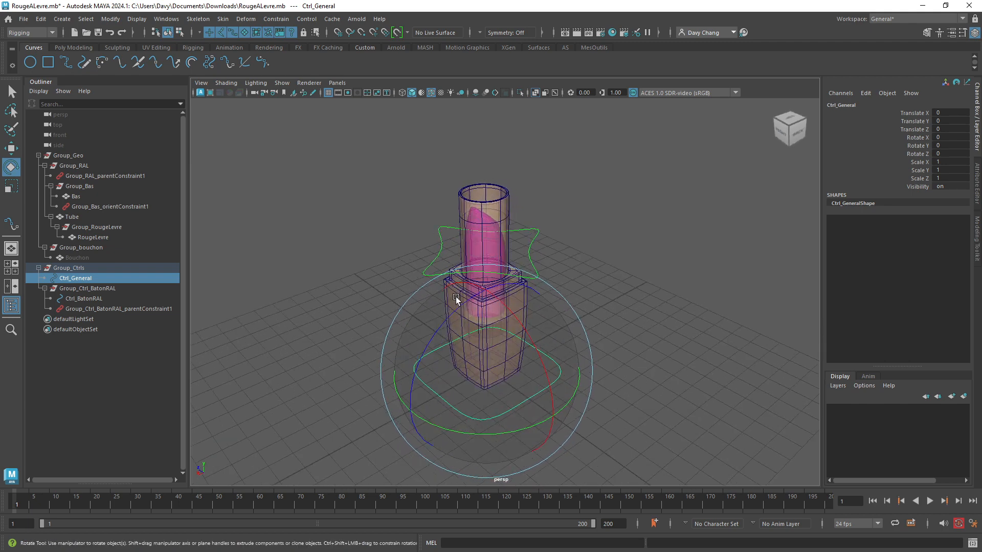
- Try rotating the Ctrl_BatonRAL star controller around Y, undo the rotation, and clear the selection
click(398, 272)
alt+middle_drag(503, 279, 514, 281)
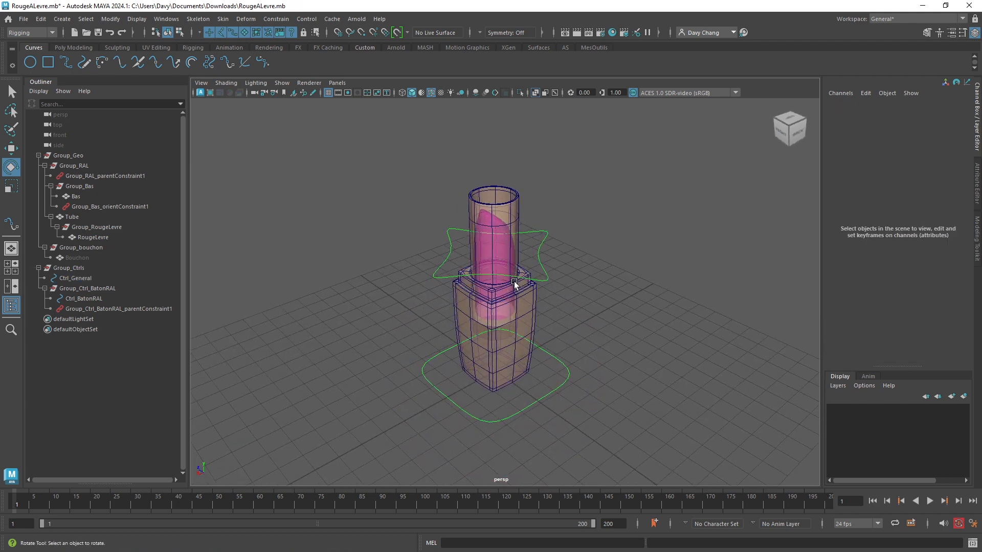
alt+drag(514, 282, 436, 270)
click(418, 273)
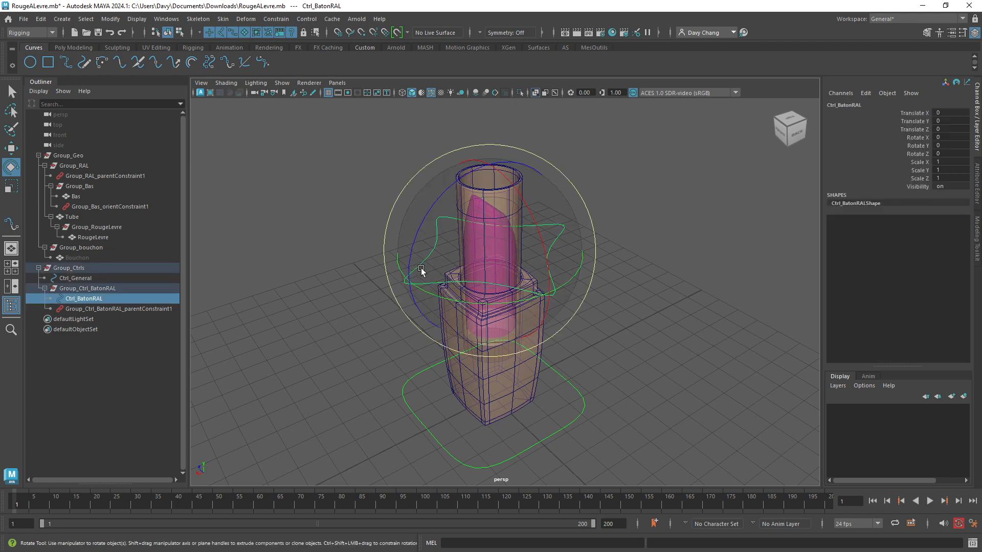
drag(486, 294, 437, 293)
key(ctrl+z)
click(587, 183)
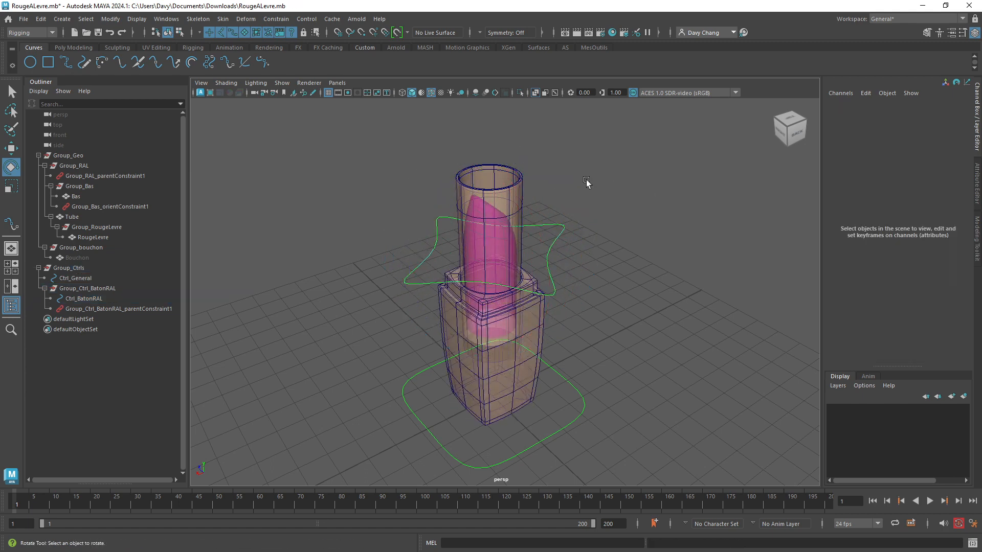
- Try moving the RougeLevre mesh upward along Y out of the tube, undo the move, and clear the selection
alt+drag(549, 169, 527, 196)
click(475, 243)
key(w)
alt+drag(505, 253, 495, 101)
key(ctrl+z)
alt+right_drag(620, 219, 532, 235)
alt+drag(533, 235, 519, 292)
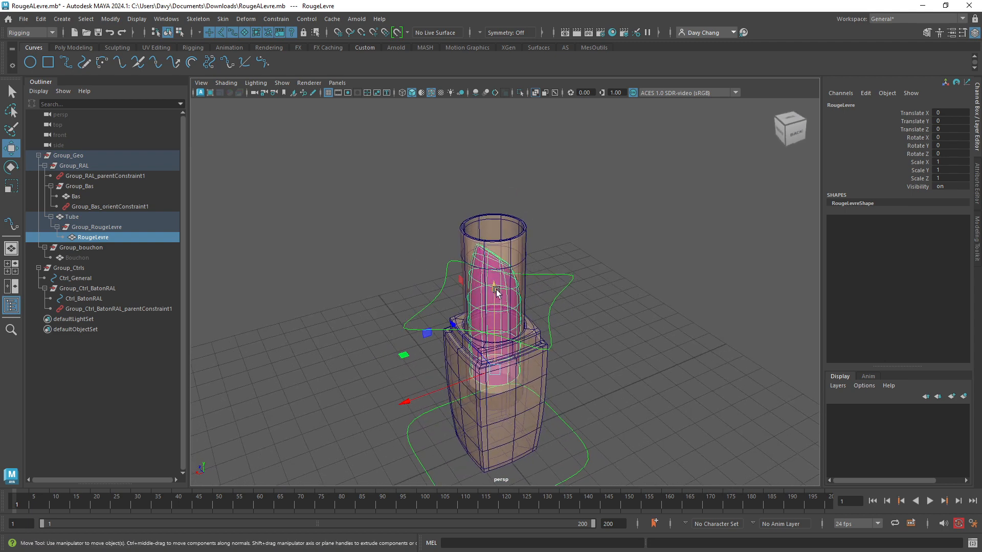
click(496, 289)
alt+drag(477, 299, 495, 306)
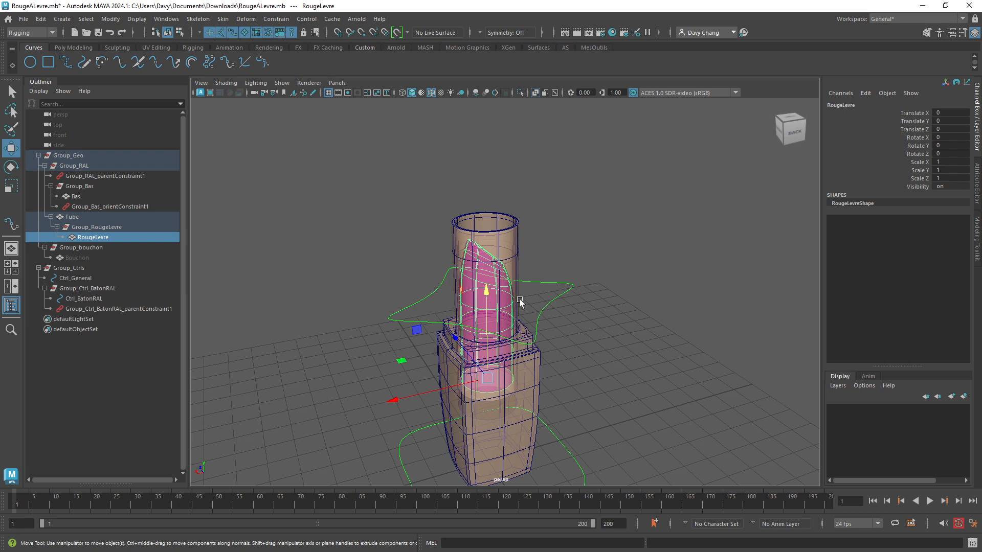
click(556, 239)
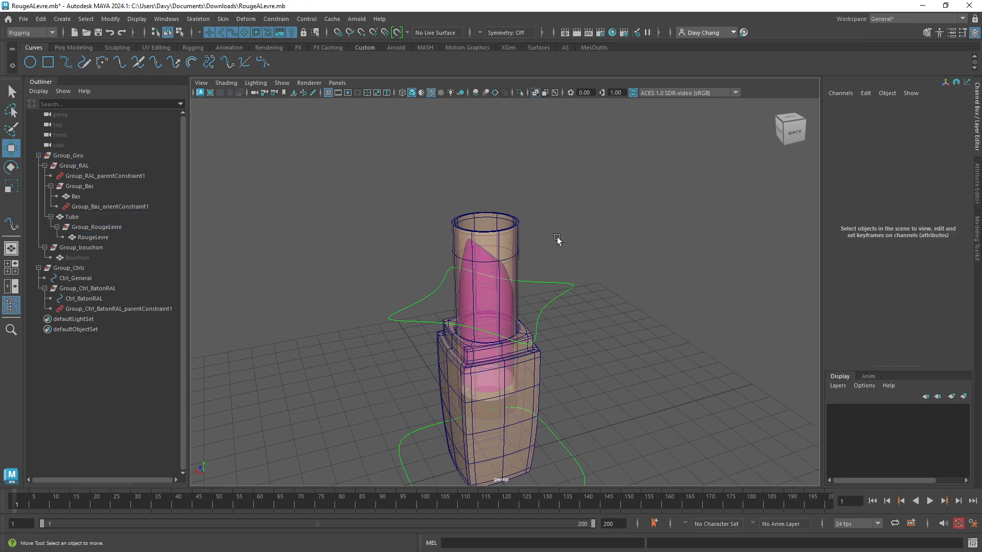
- Select the RougeLevre mesh inside the tube
alt+drag(557, 240, 478, 281)
click(478, 281)
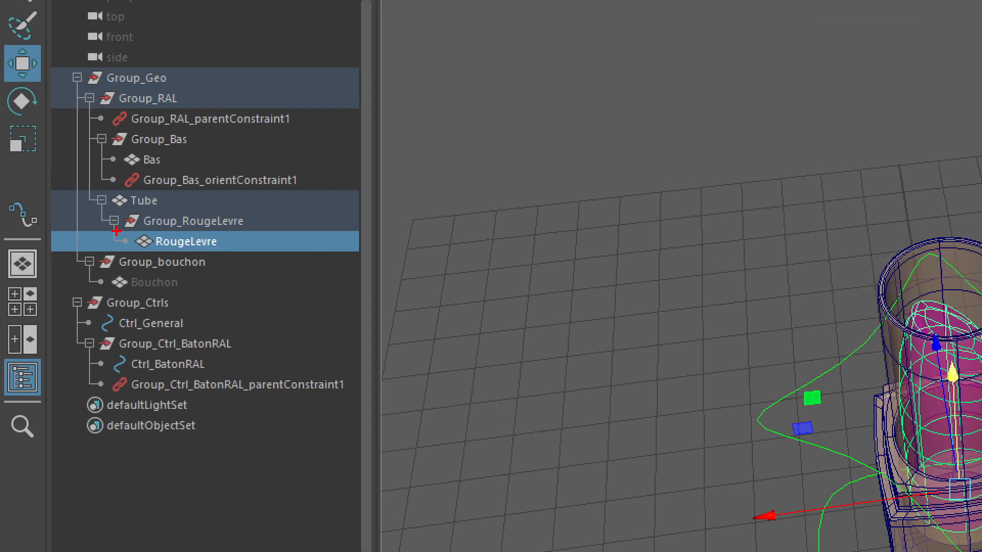
double_click(92, 237)
drag(244, 250, 267, 215)
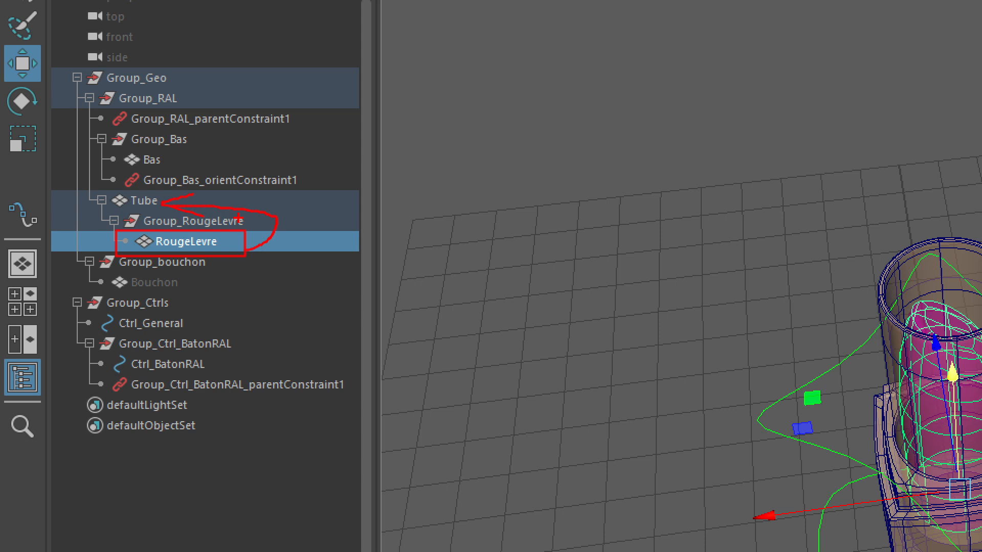
key(Escape)
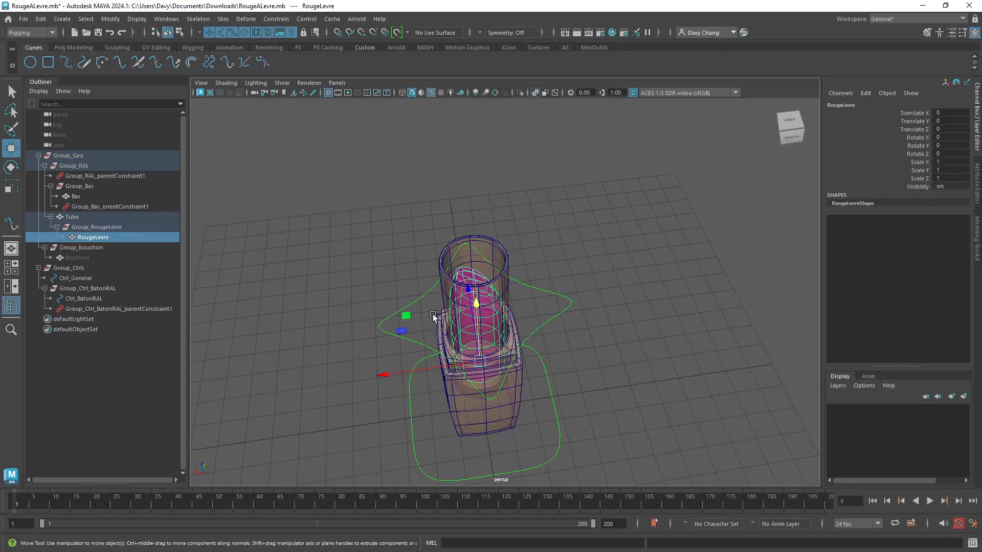
alt+drag(433, 314, 451, 281)
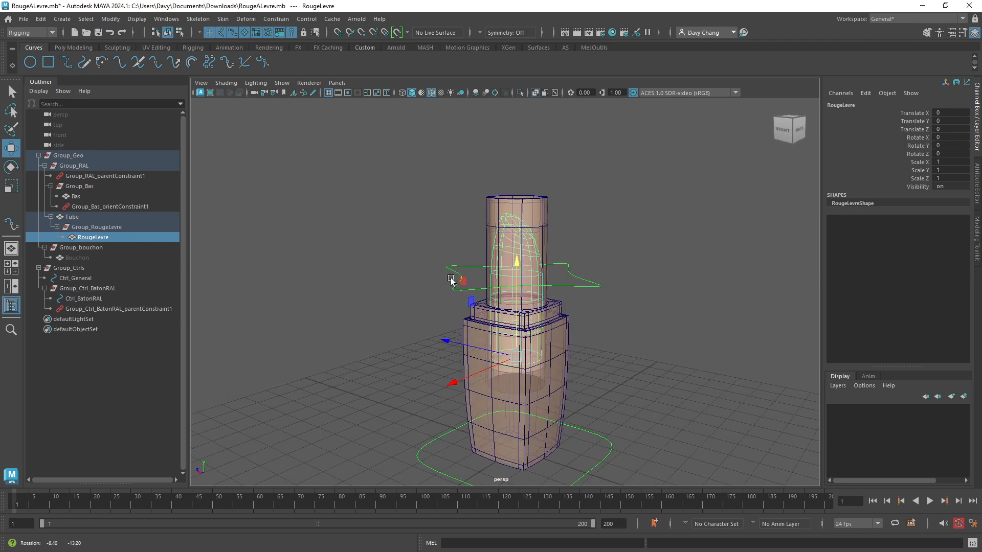
alt+right_drag(381, 282, 436, 283)
alt+drag(445, 283, 349, 294)
alt+right_drag(337, 293, 421, 273)
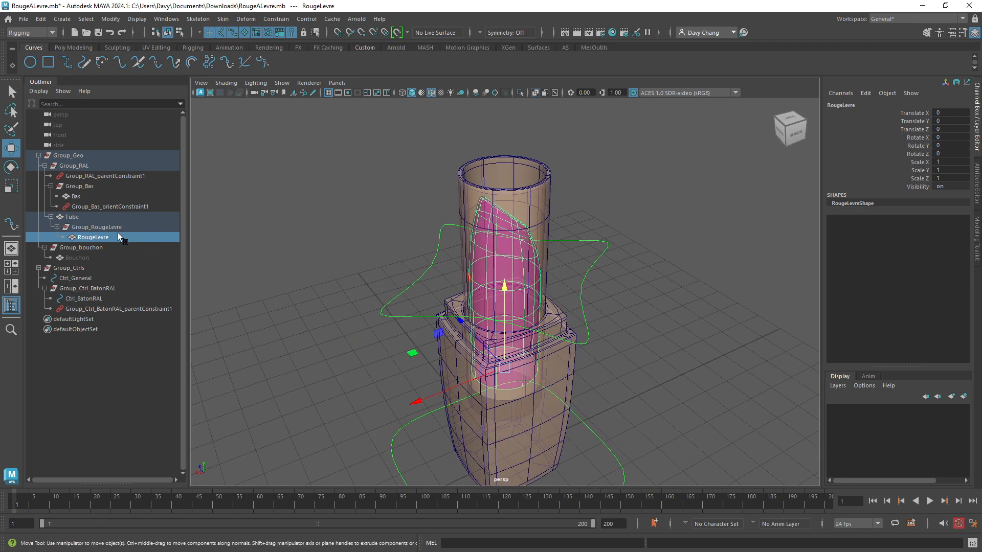
- Rename the Group_RougeLevre group under Tube to Group_BatonRougeLevre
click(77, 228)
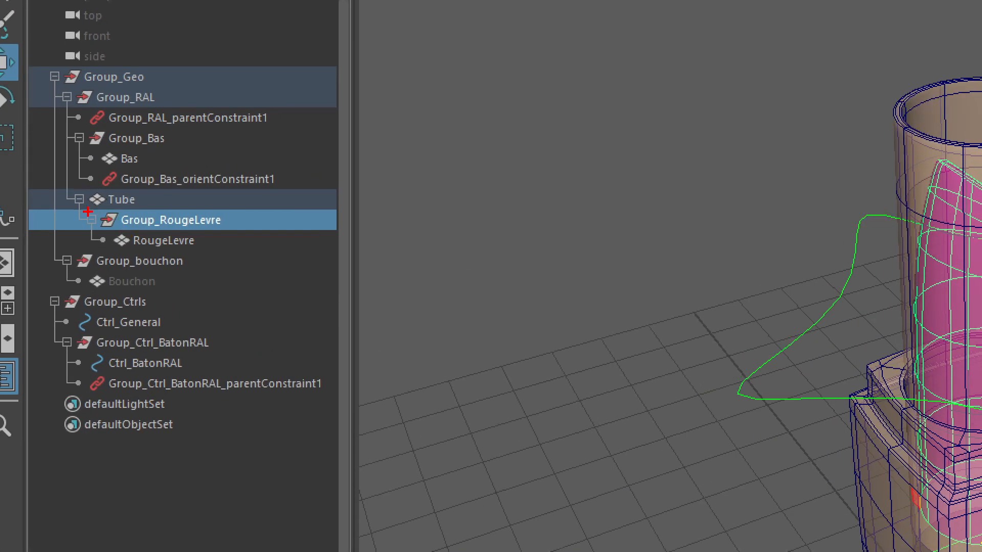
mouse_move(87, 211)
ctrl+mouse_down()
mouse_move(241, 234)
mouse_move(317, 217)
mouse_move(251, 90)
mouse_move(164, 92)
ctrl+mouse_up()
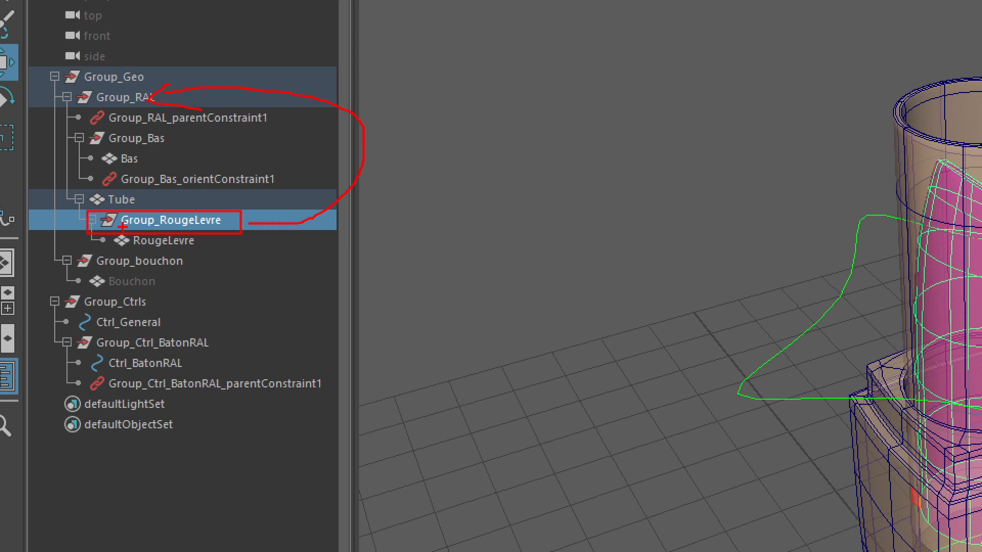
drag(131, 229, 231, 226)
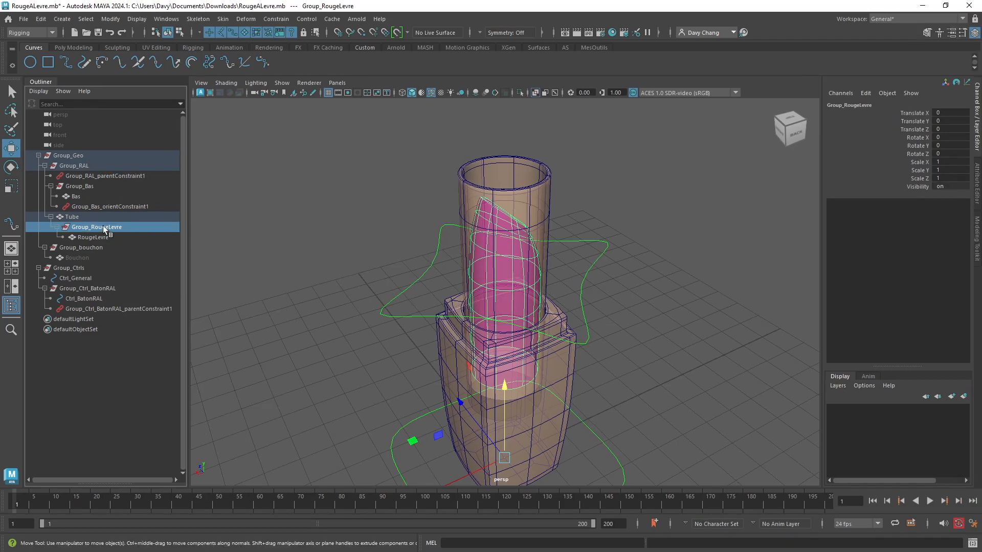
double_click(103, 225)
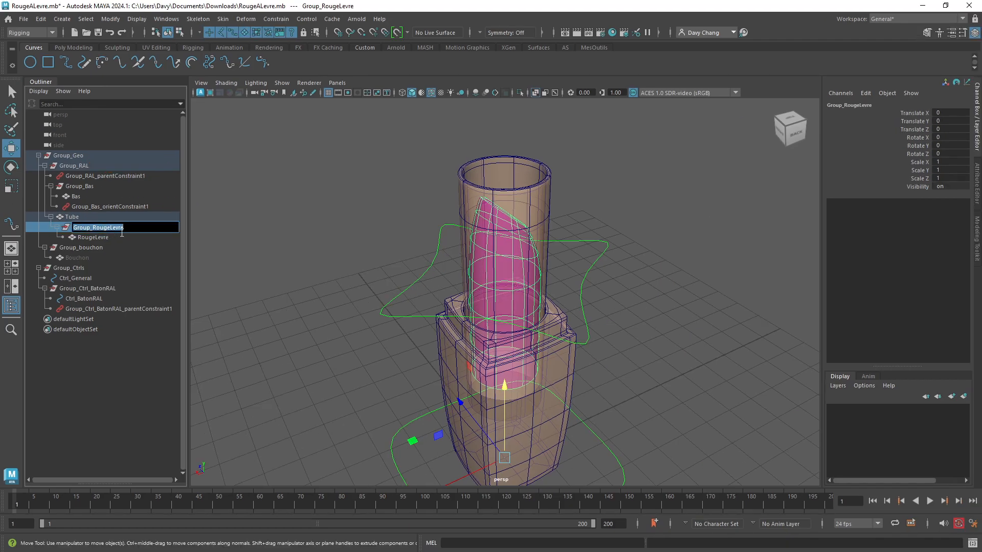
click(94, 227)
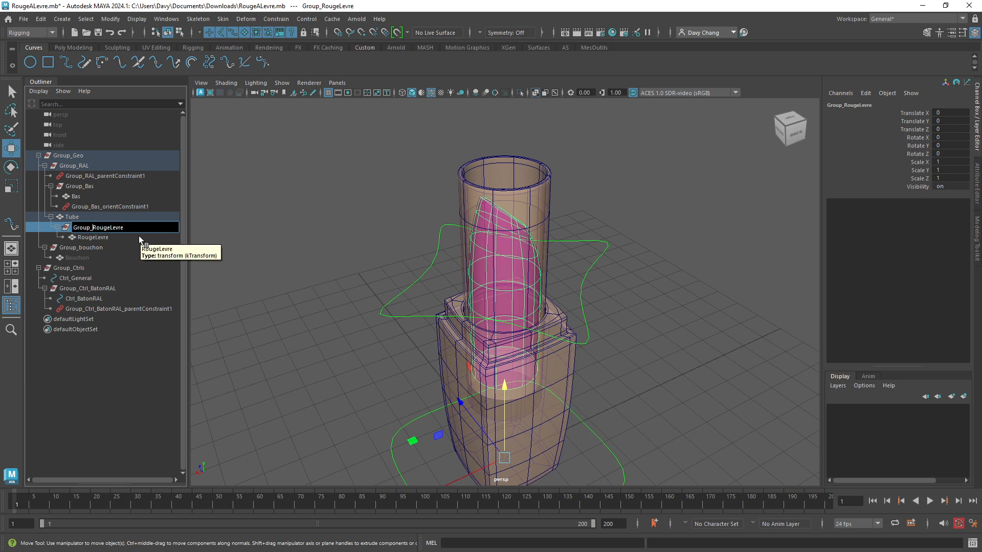
text(Baton)
key(Return)
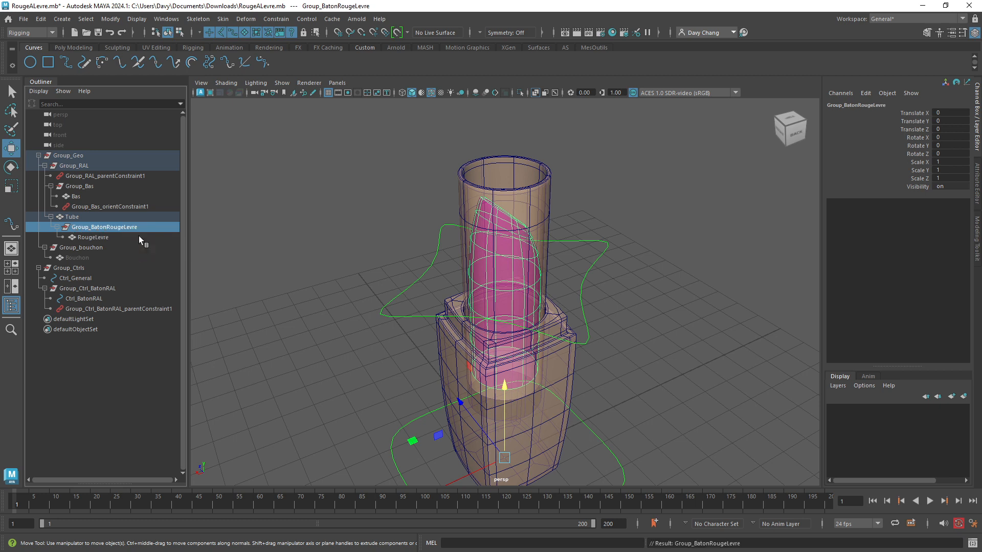
- Rename the RougeLevre mesh inside that group to BatonRougeLevre
double_click(99, 237)
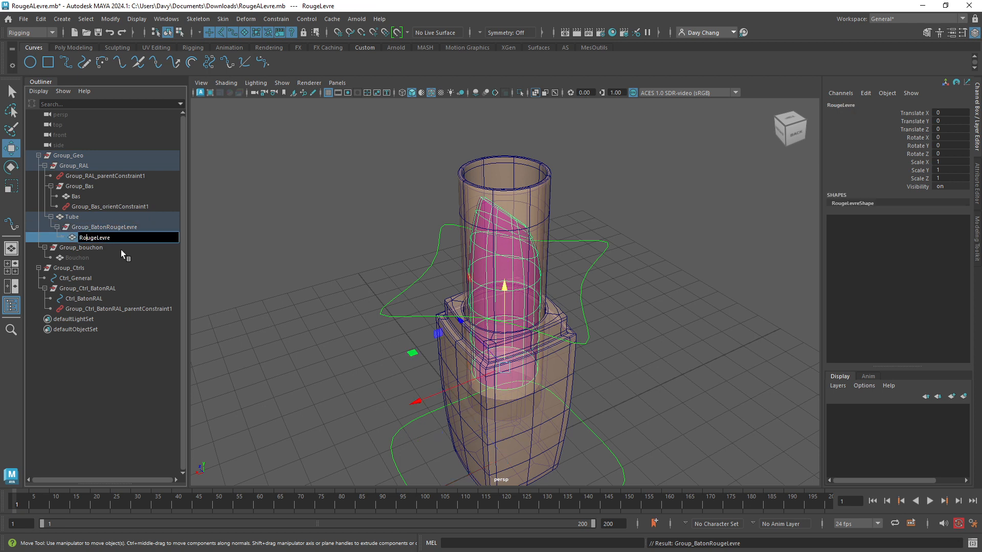
text(Baton)
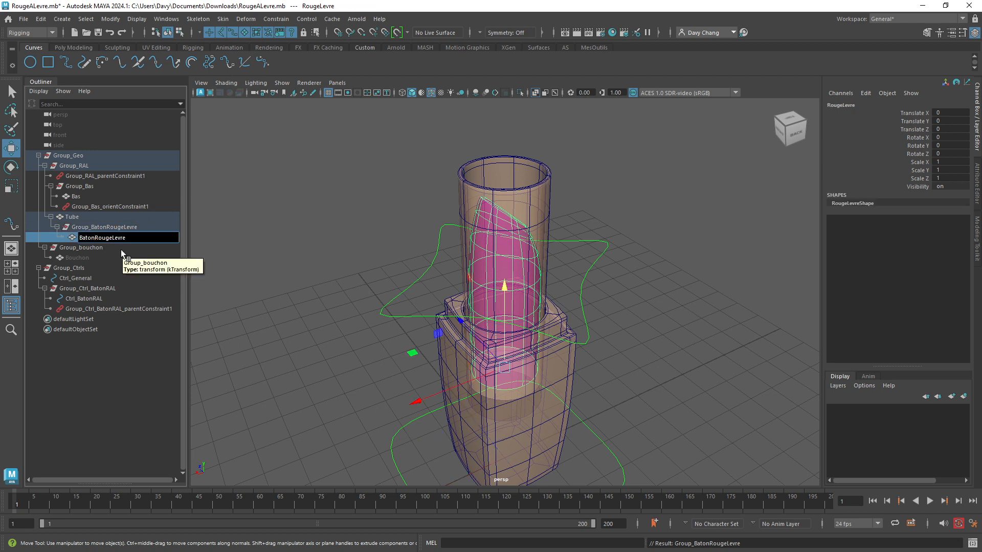
key(Return)
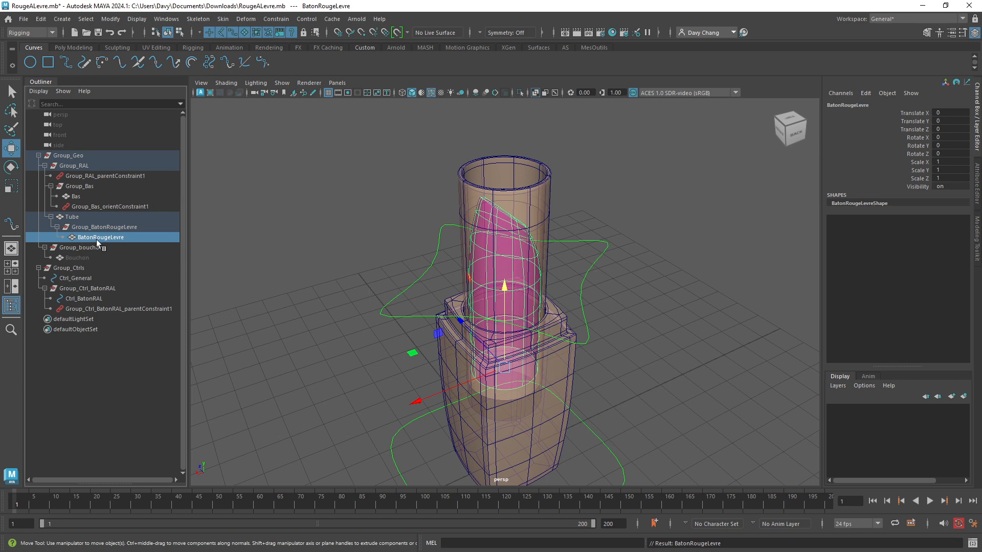
click(88, 228)
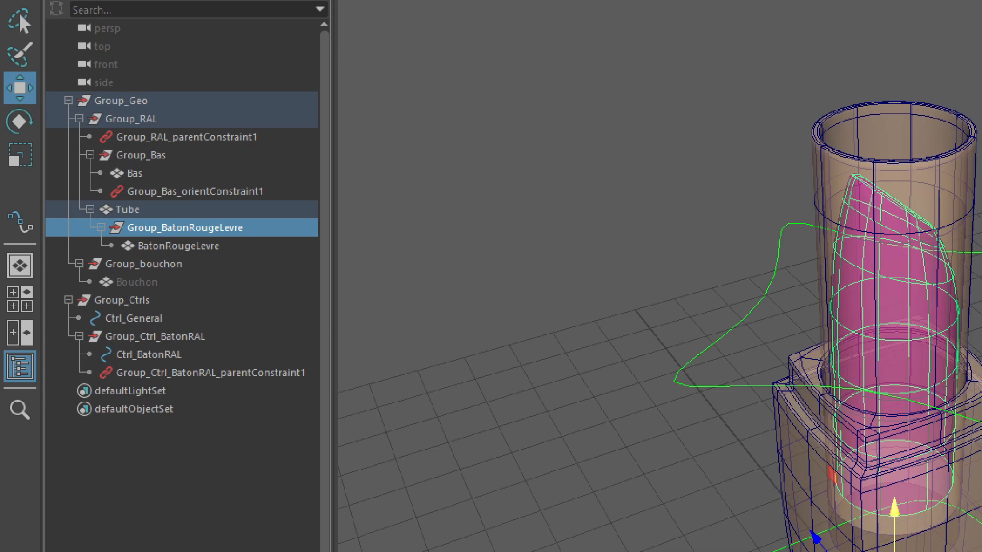
mouse_move(102, 219)
mouse_down()
mouse_move(294, 254)
mouse_move(353, 131)
mouse_move(200, 100)
mouse_move(194, 112)
mouse_up()
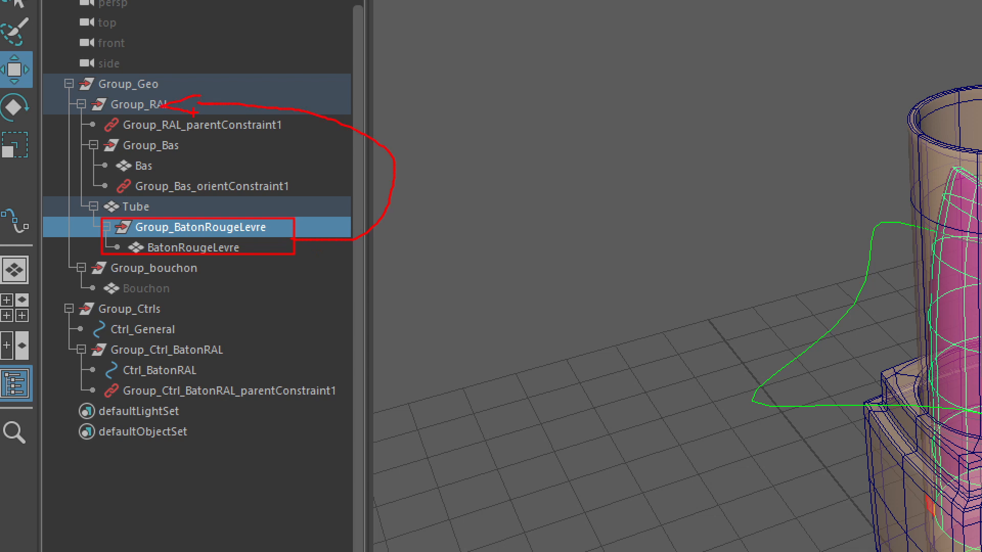
key(Escape)
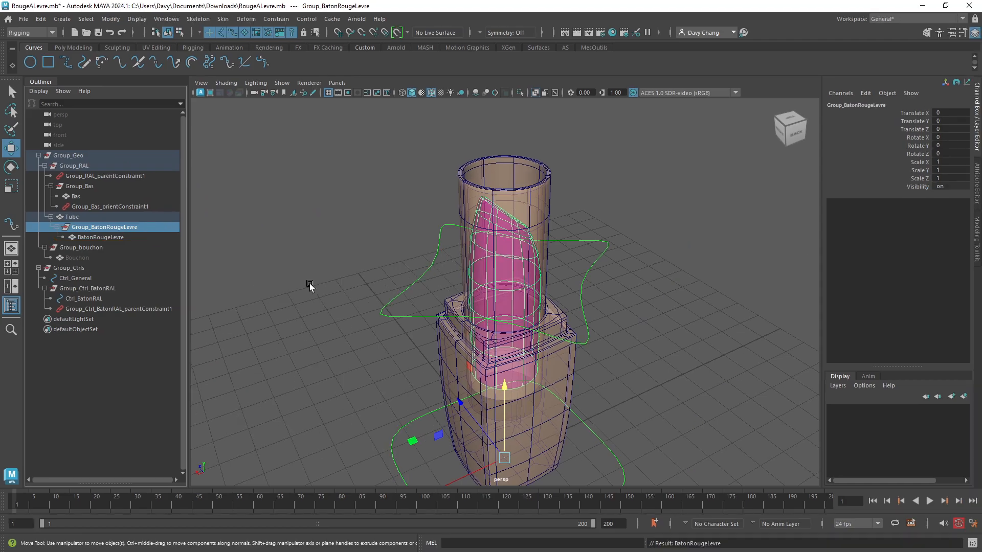
scroll(407, 302, down, 3)
alt+middle_drag(440, 307, 426, 251)
mouse_move(425, 252)
alt+mouse_down()
mouse_move(451, 254)
mouse_move(399, 289)
mouse_move(411, 288)
alt+mouse_up()
scroll(409, 270, down, 1)
scroll(406, 292, up, 1)
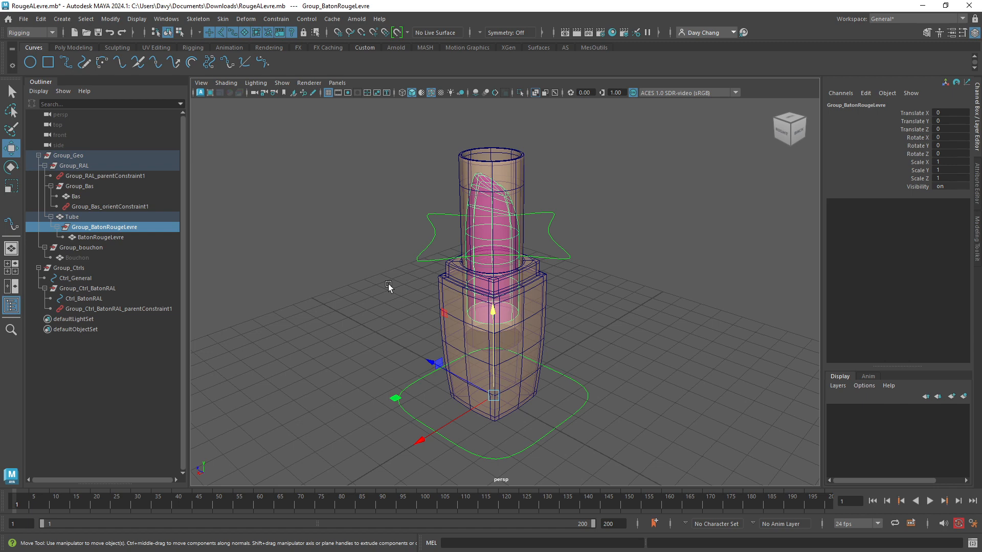
mouse_move(419, 290)
alt+mouse_down()
mouse_move(373, 299)
mouse_move(413, 287)
alt+mouse_up()
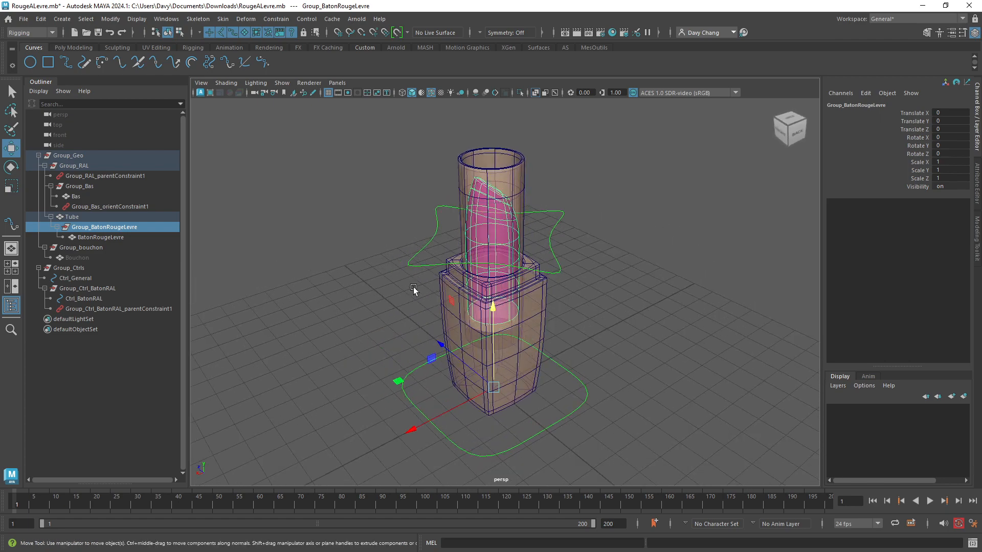
- Select the Ctrl_BatonRAL star controller and switch to the Animation menu set
click(414, 263)
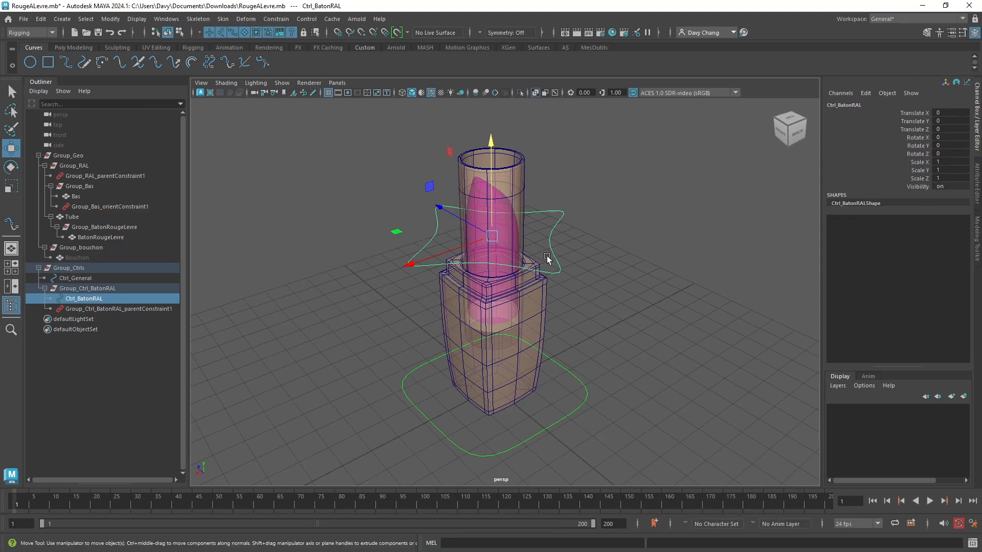
alt+drag(532, 258, 494, 295)
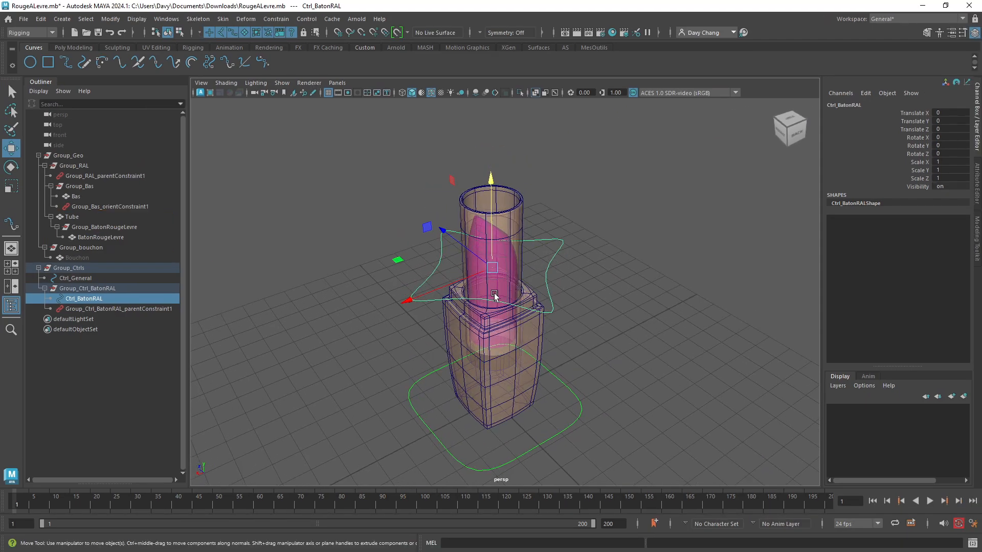
mouse_move(482, 240)
alt+mouse_down()
mouse_move(494, 241)
mouse_move(474, 244)
alt+mouse_up()
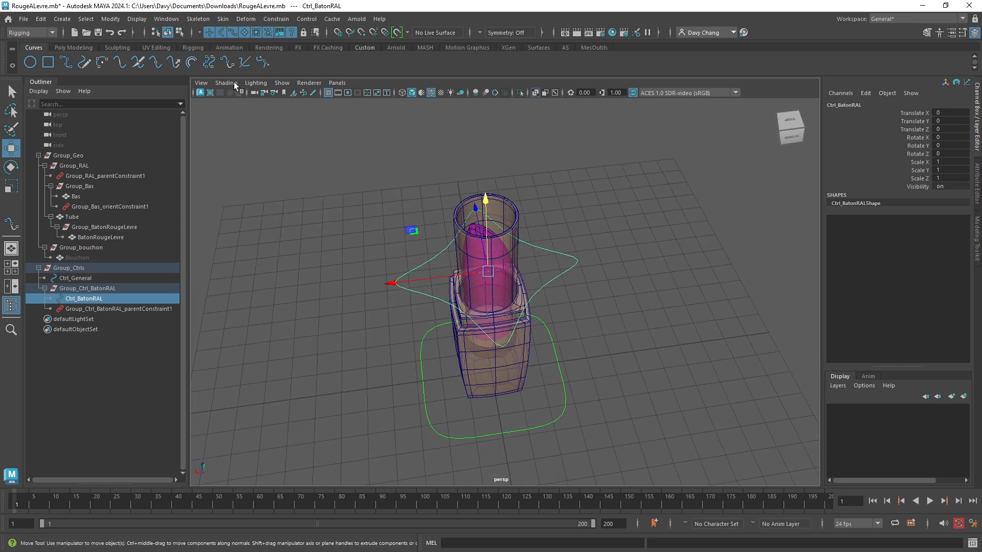
click(52, 31)
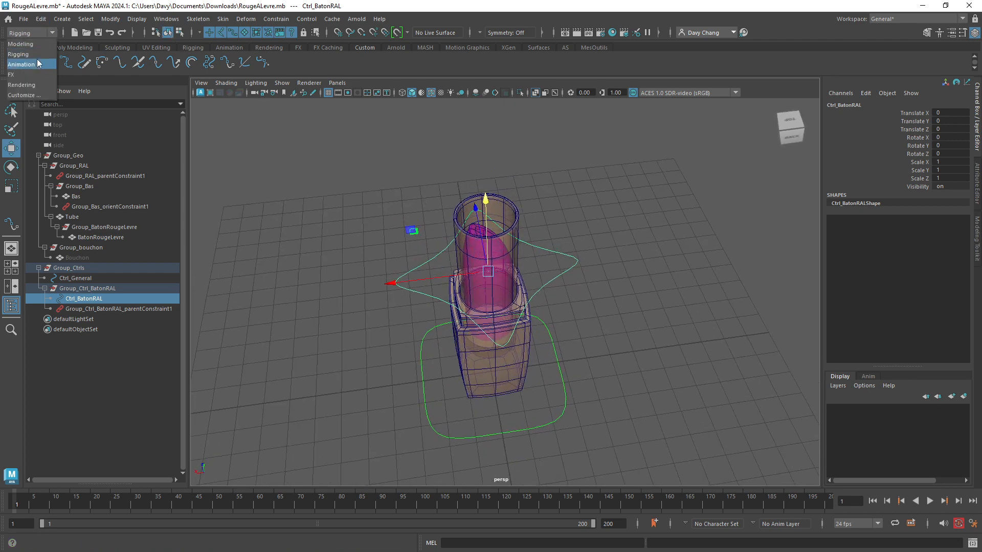
click(23, 64)
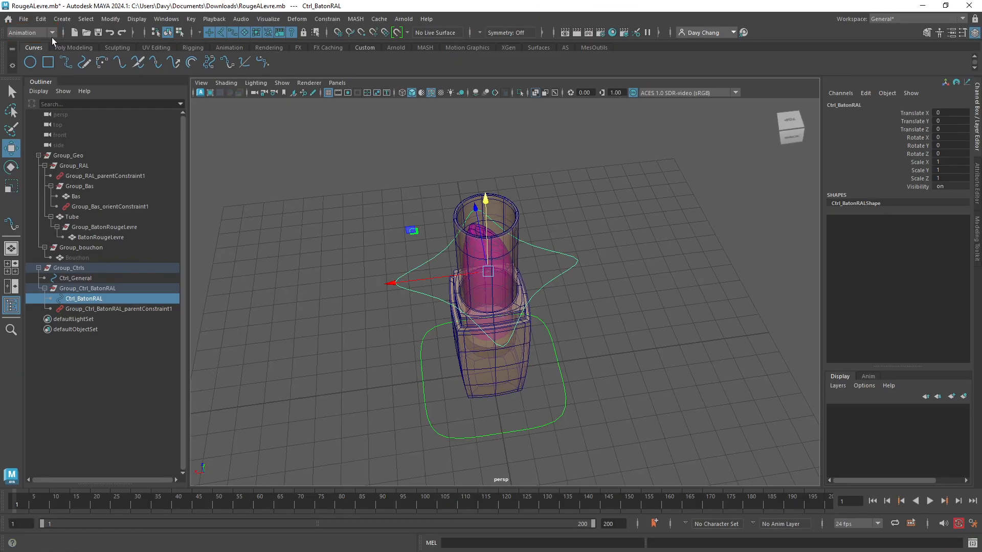
click(104, 65)
click(37, 62)
- Open the Set Driven Key window with Ctrl_BatonRAL selected, then place it beside the model and enlarge it
click(191, 20)
mouse_move(264, 110)
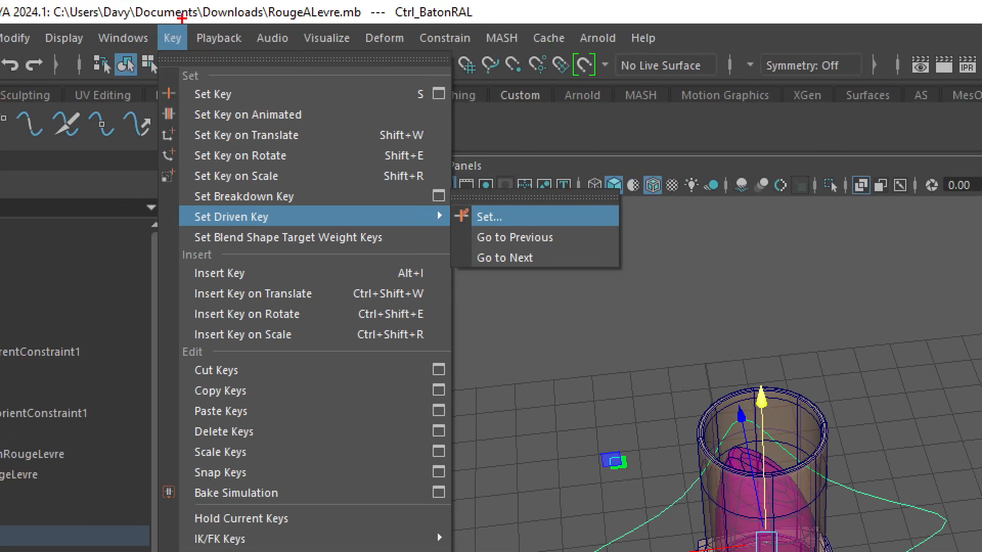
mouse_move(185, 7)
mouse_down()
mouse_move(211, 9)
mouse_move(280, 187)
mouse_move(309, 172)
mouse_up()
mouse_move(185, 204)
mouse_down()
mouse_move(361, 254)
mouse_move(457, 237)
mouse_up()
mouse_move(506, 206)
mouse_down()
mouse_move(555, 201)
mouse_move(516, 209)
mouse_up()
key(Escape)
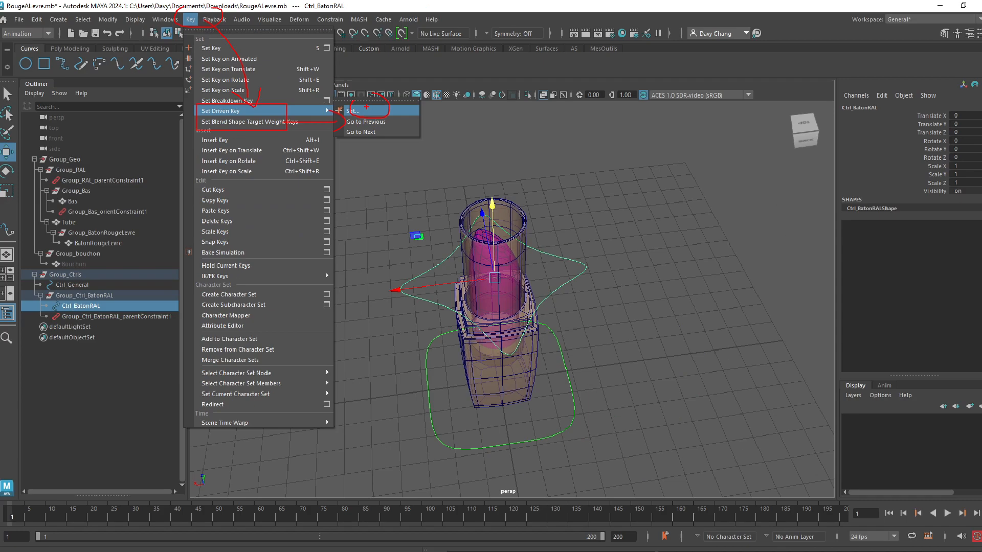
click(191, 19)
mouse_move(319, 109)
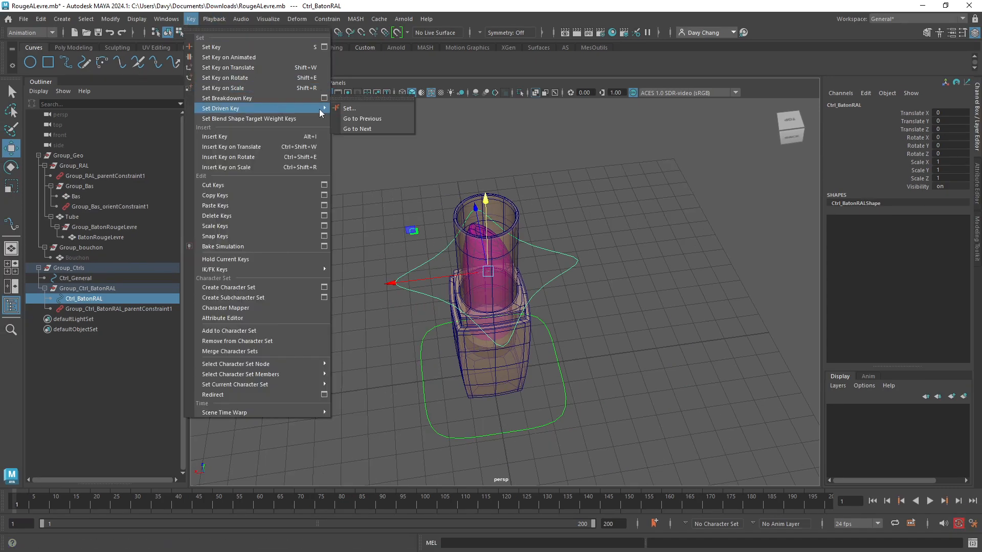
click(349, 110)
drag(415, 194, 689, 88)
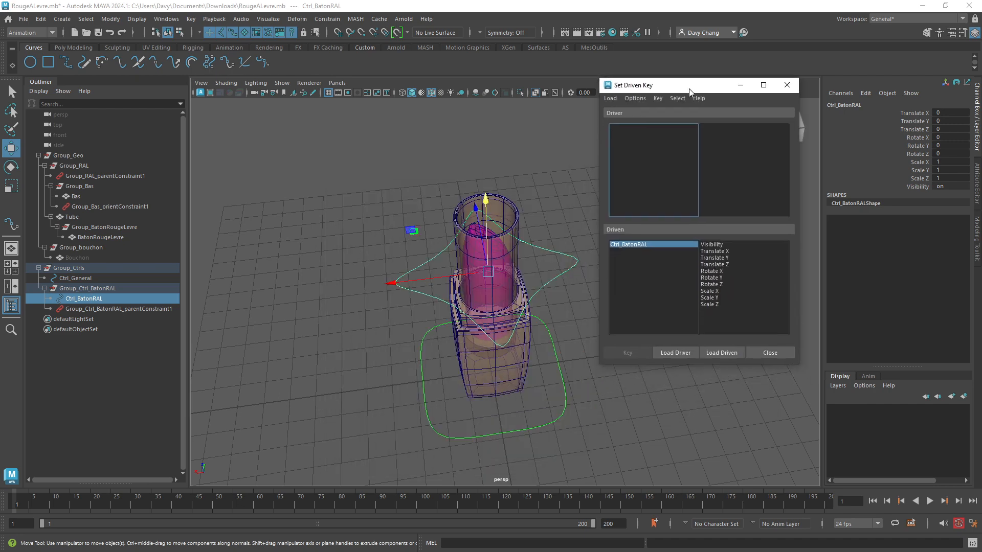
drag(509, 449, 505, 446)
- Try moving the Ctrl_BatonRAL star controller along X and undo the move
drag(395, 283, 277, 289)
key(ctrl+z)
alt+middle_drag(372, 192, 261, 198)
alt+drag(261, 198, 390, 178)
alt+middle_drag(390, 177, 354, 133)
alt+drag(491, 227, 454, 213)
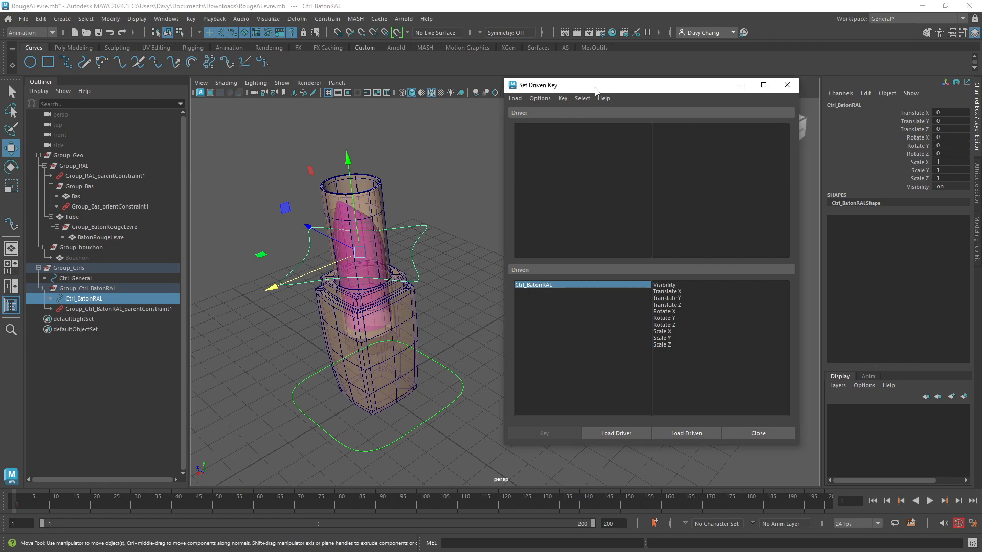
mouse_move(595, 90)
mouse_down()
mouse_move(577, 77)
mouse_move(598, 77)
mouse_up()
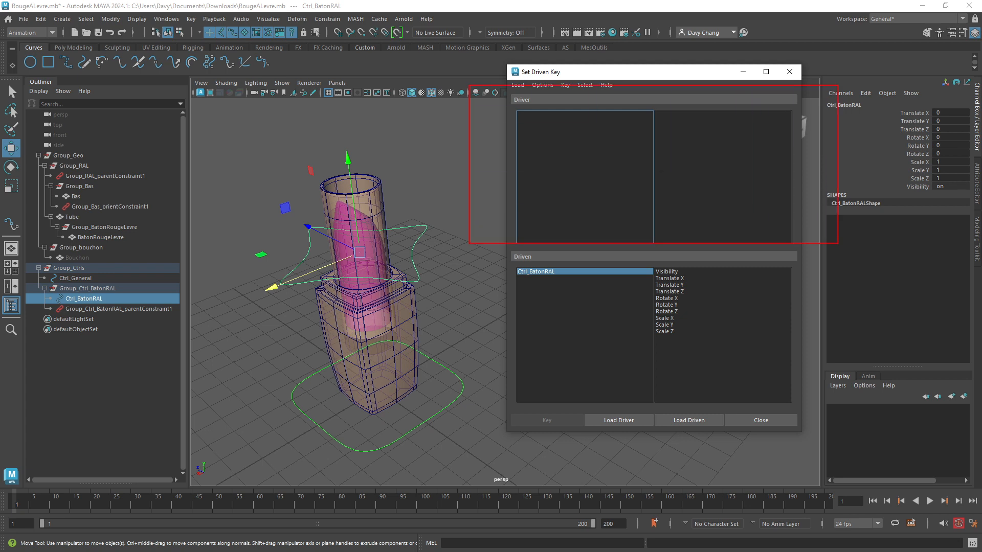
drag(360, 109, 438, 129)
mouse_move(471, 250)
mouse_down()
mouse_move(574, 285)
mouse_move(839, 415)
mouse_up()
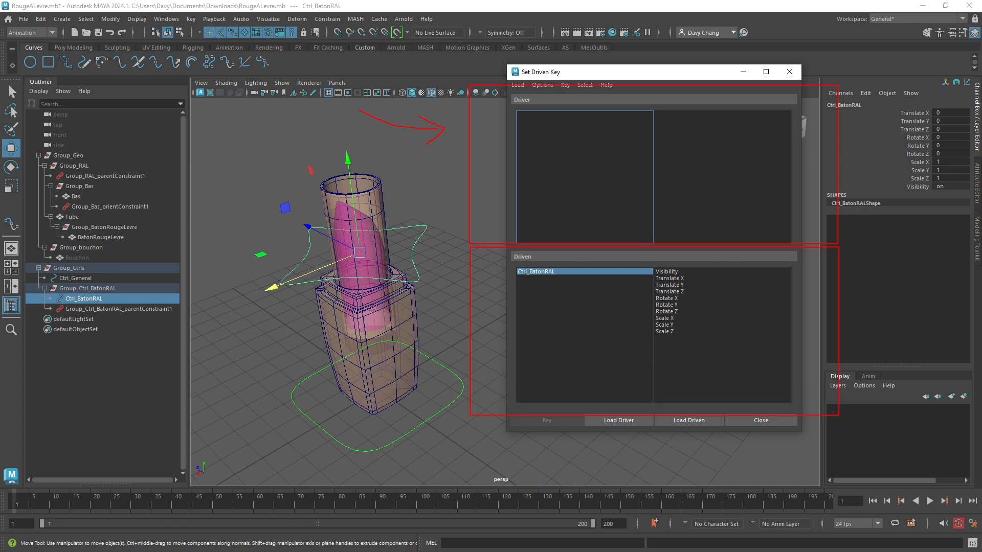
drag(434, 341, 443, 364)
mouse_move(505, 47)
mouse_down()
mouse_move(627, 456)
mouse_move(650, 457)
mouse_up()
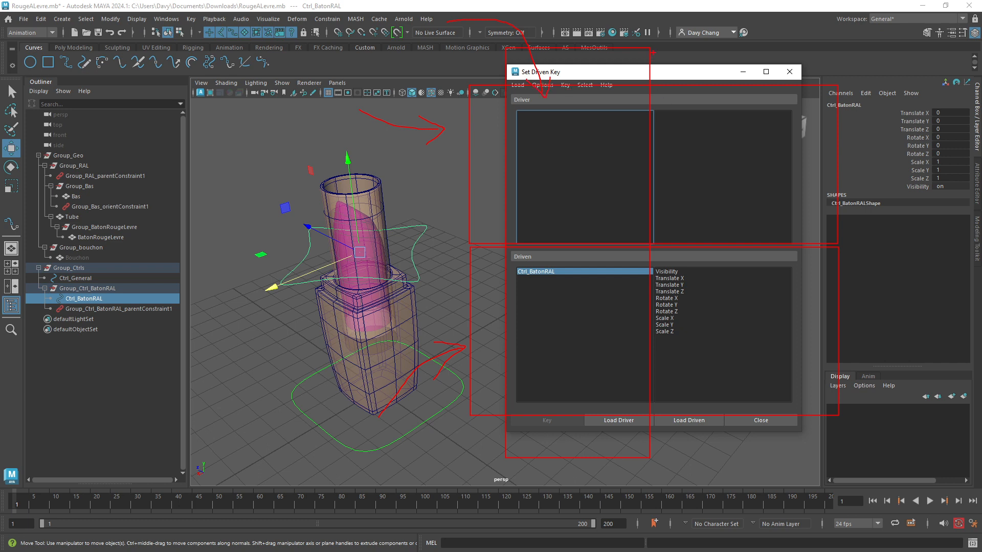
drag(656, 46, 813, 467)
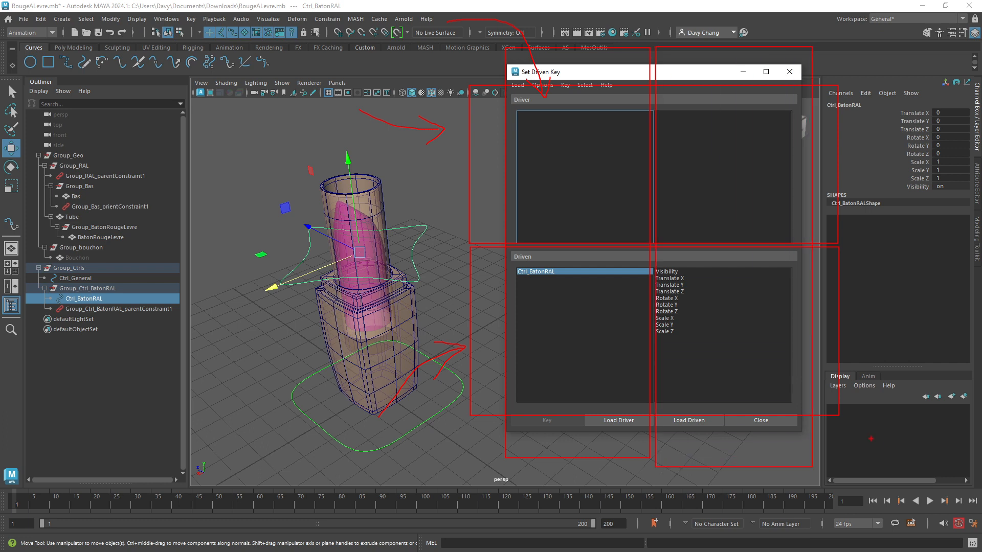
key(Escape)
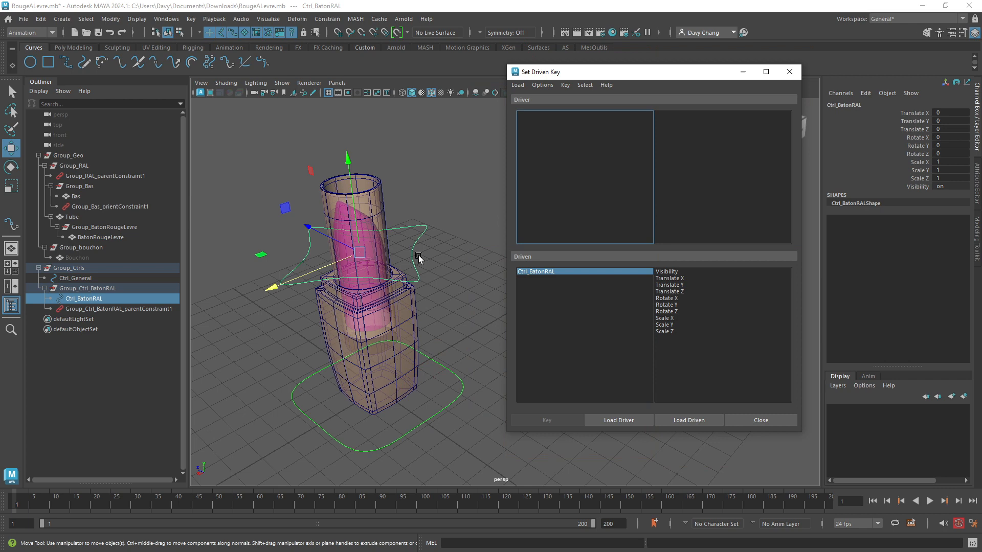
- Load the selected Ctrl_BatonRAL controller as the driver for the driven key
alt+middle_drag(419, 259, 445, 241)
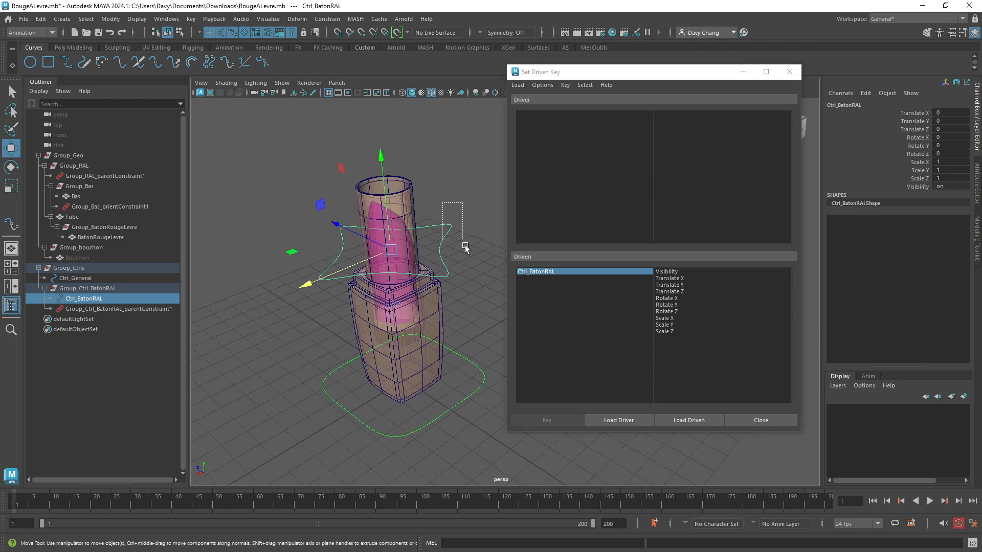
scroll(446, 247, up, 2)
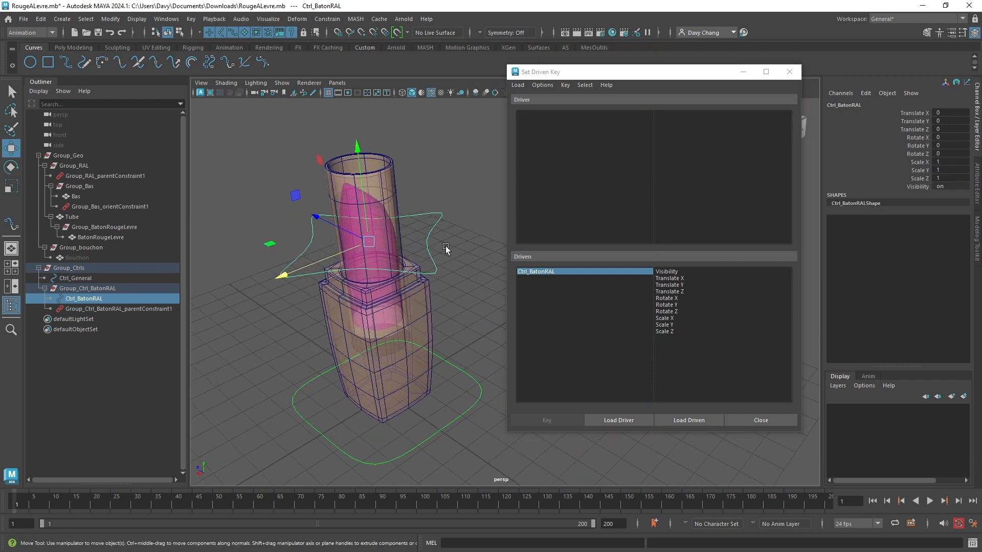
key(ctrl+2)
drag(605, 397, 628, 395)
key(Escape)
click(619, 420)
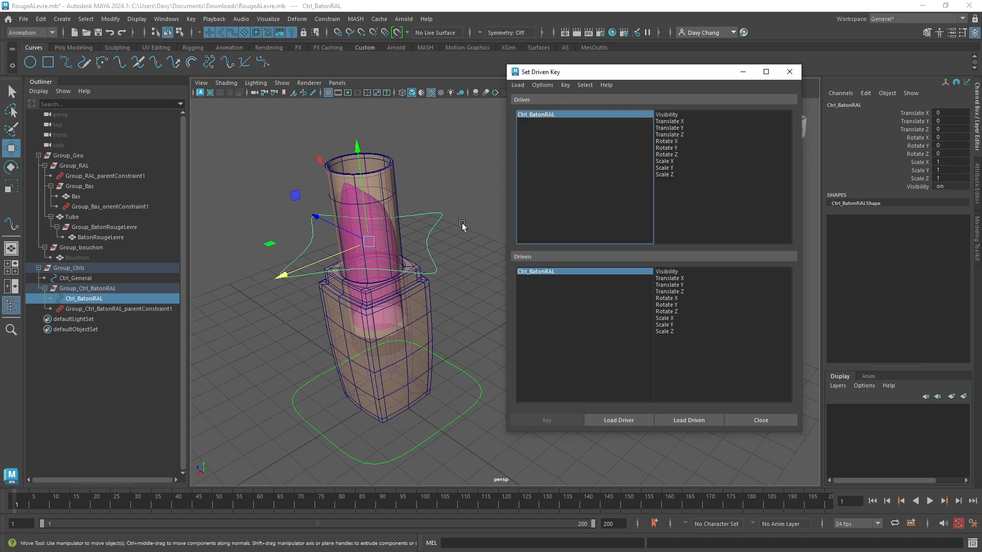
- Try rotating the Ctrl_BatonRAL star controller about Y and undo the rotation
alt+middle_drag(462, 225, 472, 223)
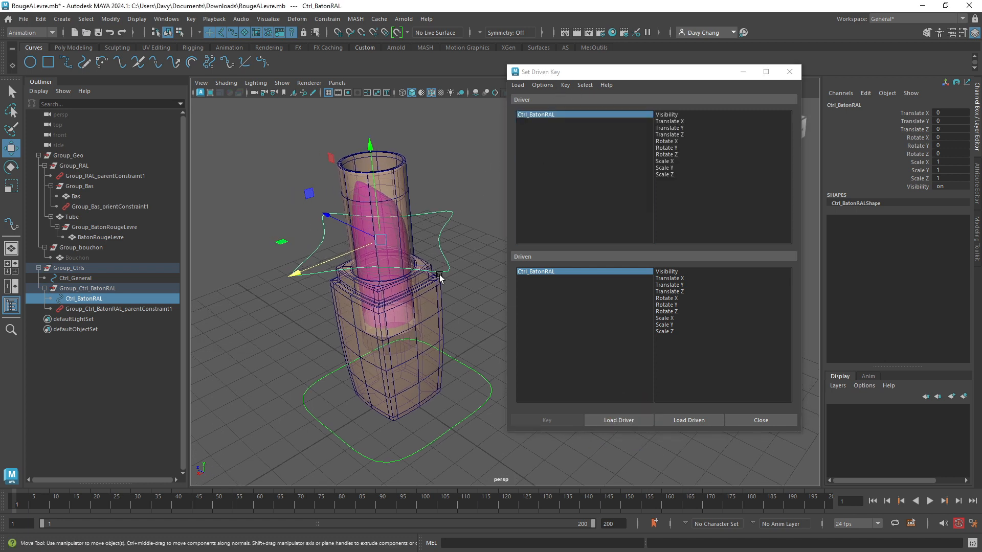
key(r)
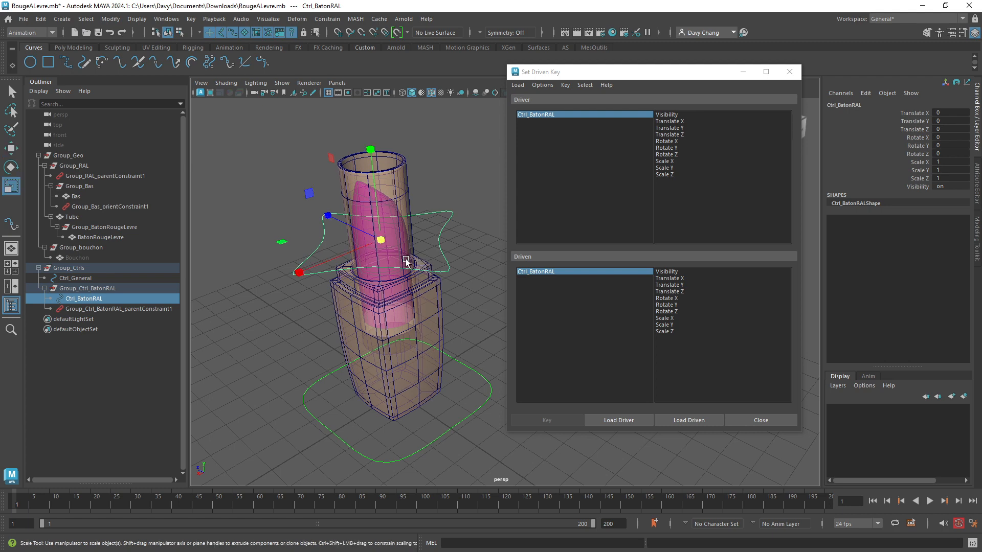
key(e)
drag(423, 276, 467, 256)
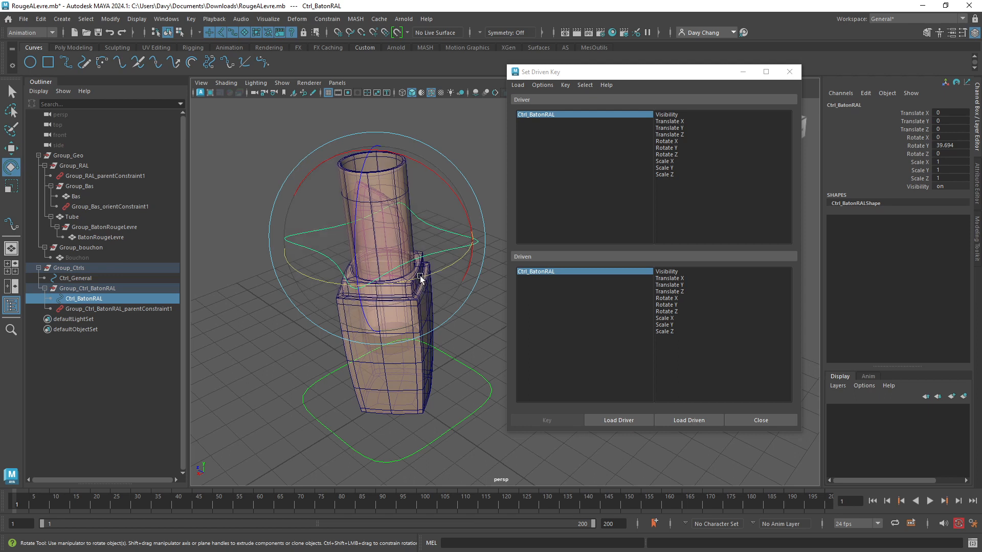
key(ctrl+z)
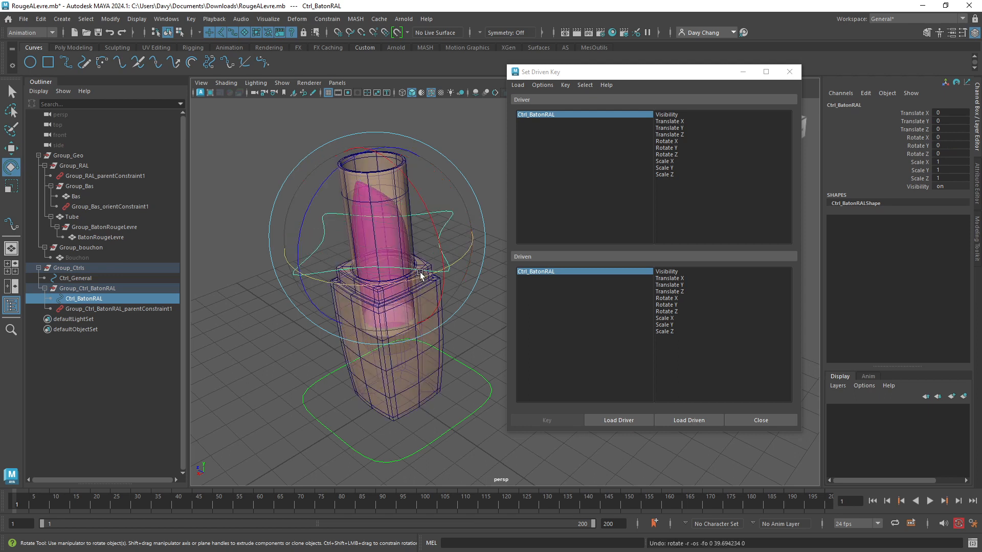
- Choose Rotate Y of Ctrl_BatonRAL as the driver attribute of the set driven key
click(675, 148)
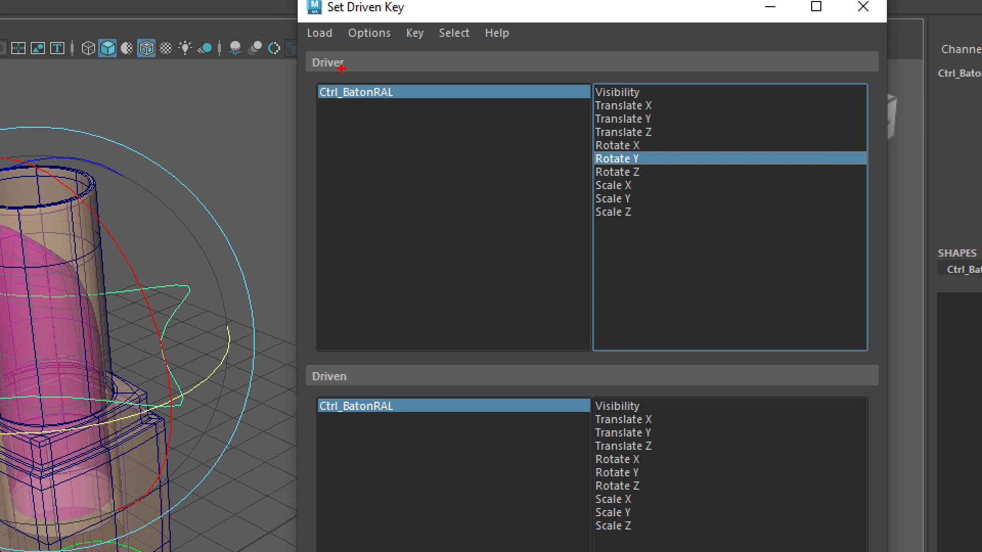
drag(342, 68, 382, 70)
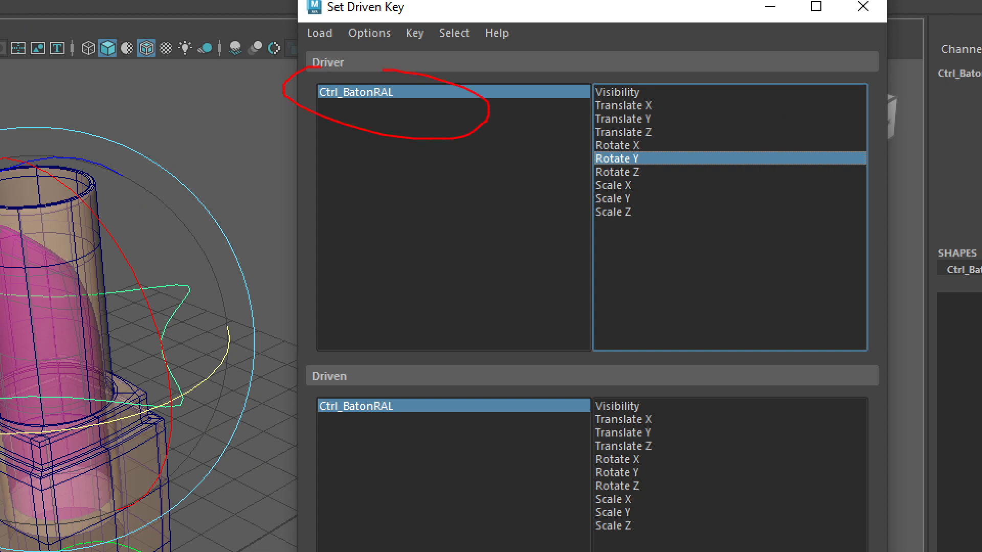
mouse_move(286, 217)
mouse_down()
mouse_move(331, 174)
mouse_move(349, 176)
mouse_up()
mouse_move(586, 158)
mouse_down()
mouse_move(667, 168)
mouse_move(607, 137)
mouse_up()
mouse_move(517, 275)
mouse_down()
mouse_move(602, 173)
mouse_move(616, 219)
mouse_up()
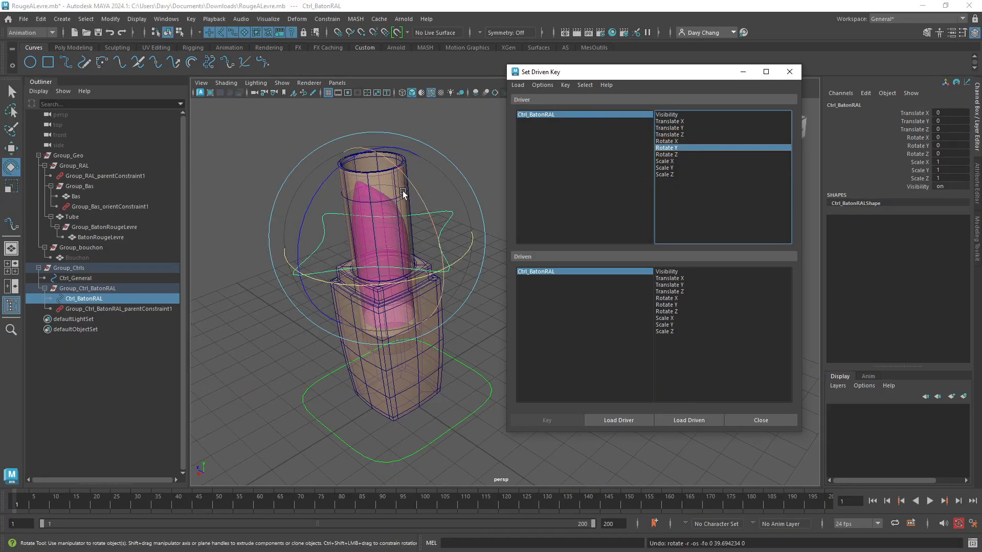
- Select Group_BatonRougeLevre, the parent group of the BatonRougeLevre mesh, and load it as the driven object
mouse_move(403, 191)
alt+mouse_down()
mouse_move(367, 216)
mouse_move(382, 260)
alt+mouse_up()
key(q)
click(352, 213)
alt+drag(390, 226, 386, 237)
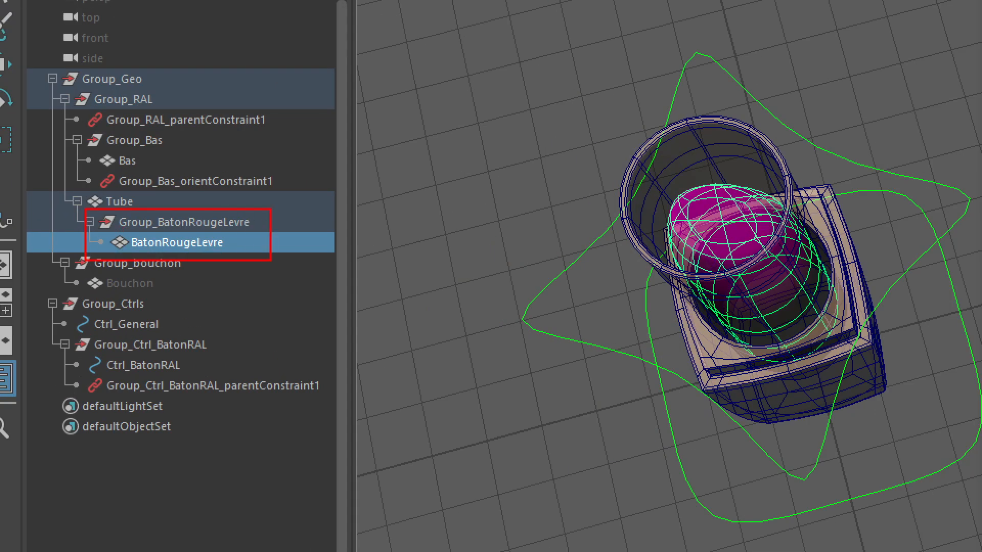
mouse_move(410, 185)
mouse_down()
mouse_move(358, 238)
mouse_move(272, 244)
mouse_move(322, 257)
mouse_up()
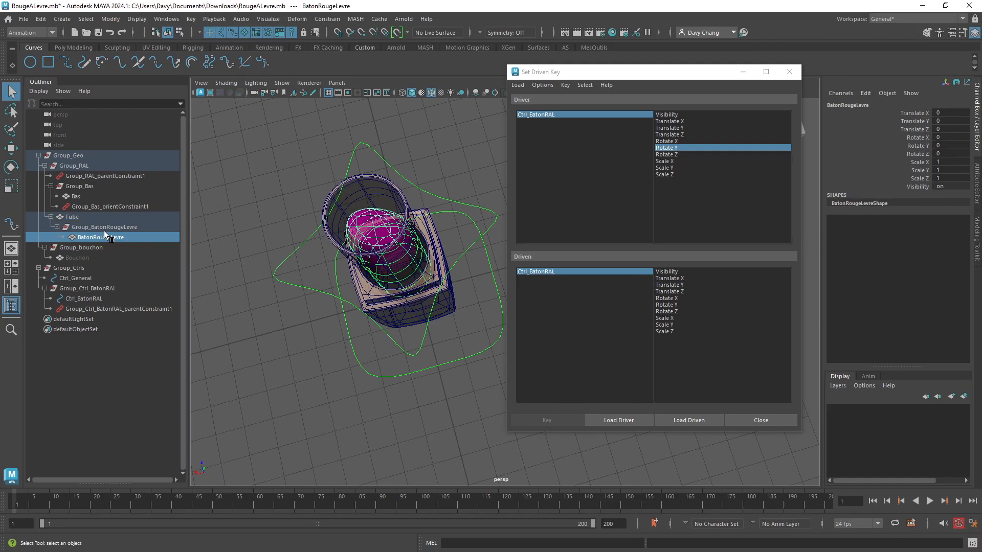
click(180, 222)
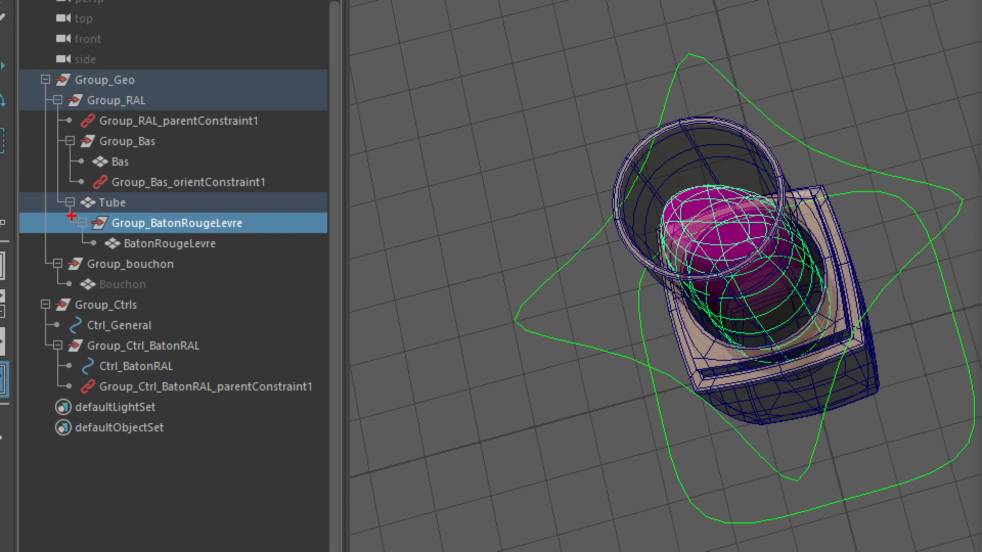
ctrl+drag(50, 222, 253, 239)
mouse_move(390, 156)
mouse_down()
mouse_move(255, 220)
mouse_move(271, 210)
mouse_up()
drag(255, 221, 297, 220)
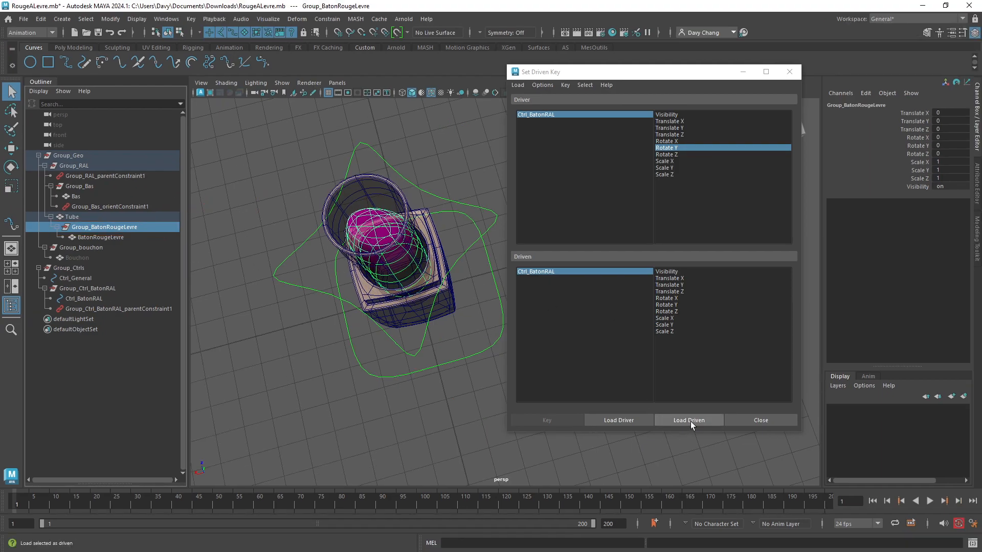
click(690, 421)
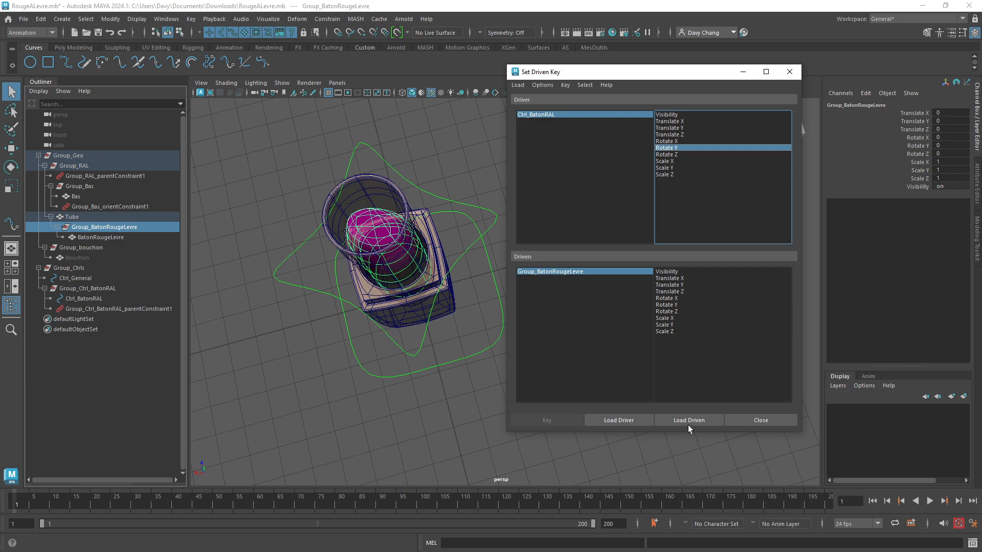
- Try raising Group_BatonRougeLevre out of the tube to a Translate Y of about 3.96 and undo the move
alt+drag(337, 285, 334, 239)
key(w)
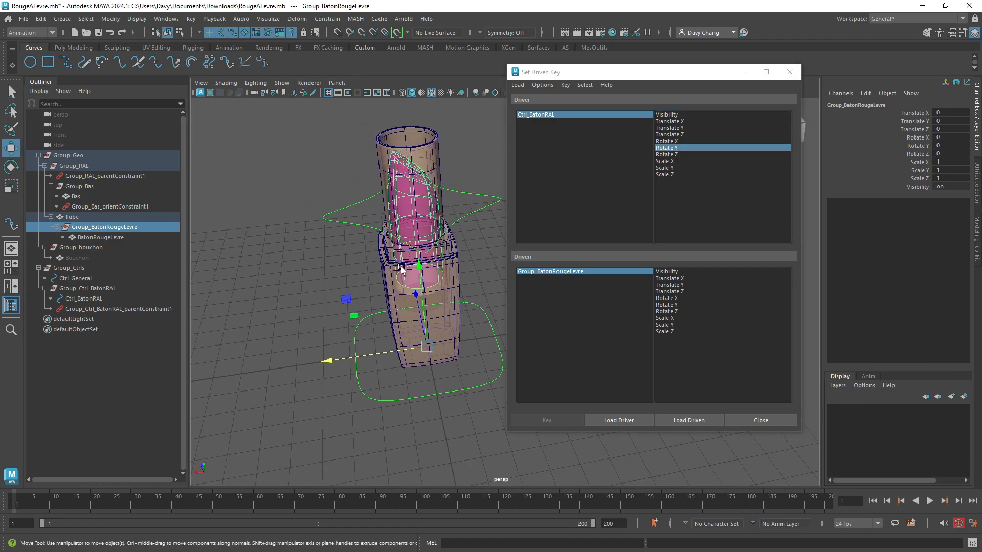
alt+drag(402, 270, 375, 204)
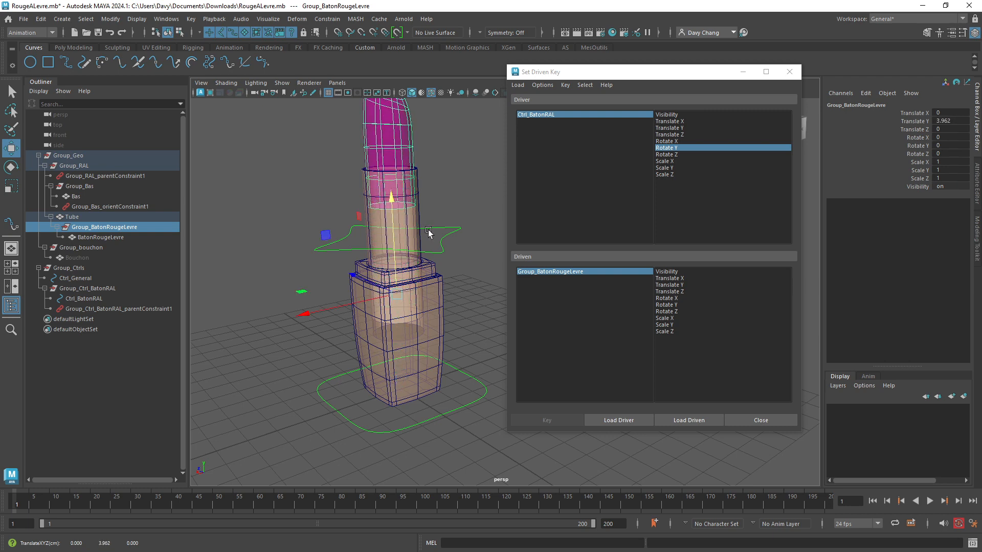
alt+drag(427, 227, 431, 221)
alt+middle_drag(430, 221, 419, 284)
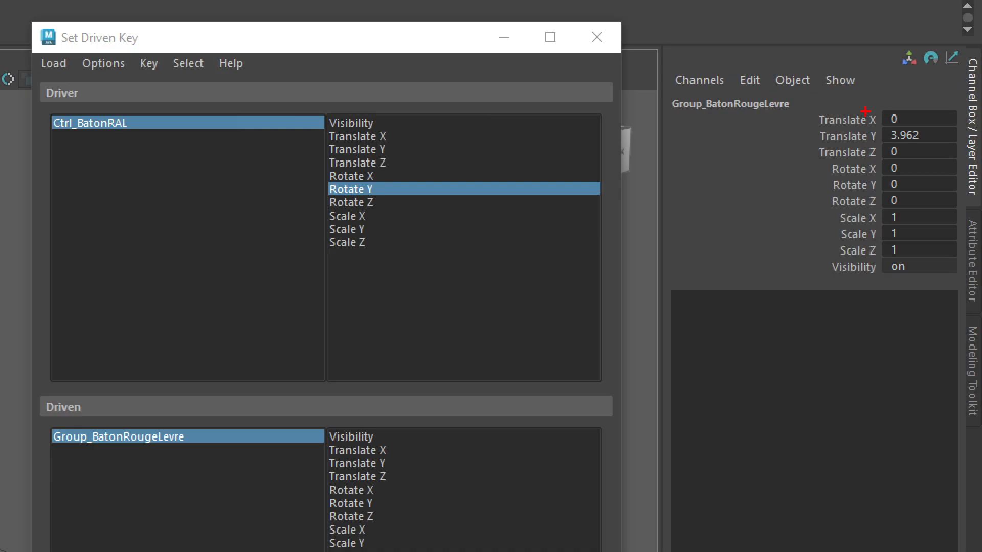
drag(793, 122, 965, 148)
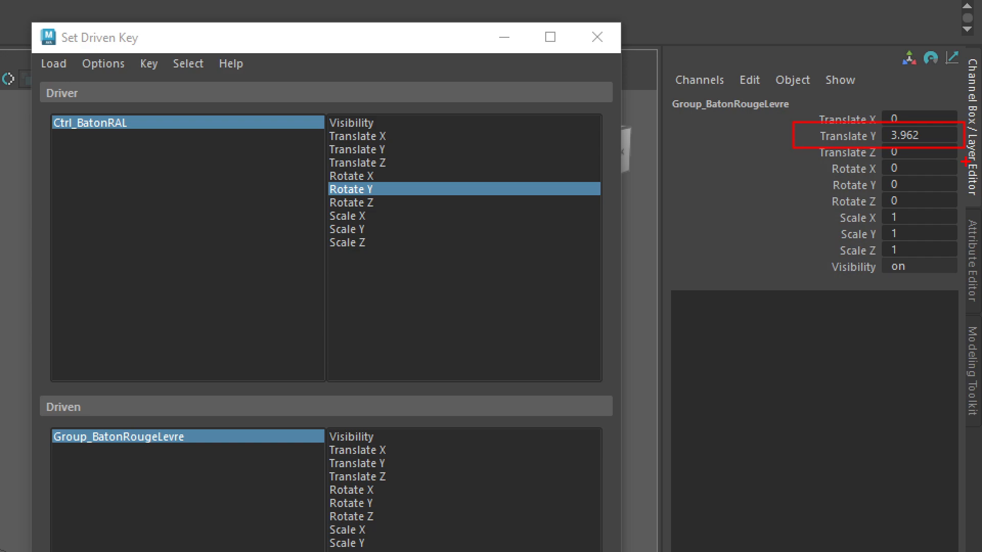
key(Escape)
key(ctrl+z)
- Choose Translate Y of Group_BatonRougeLevre as the driven attribute of the set driven key
alt+middle_drag(395, 265, 446, 247)
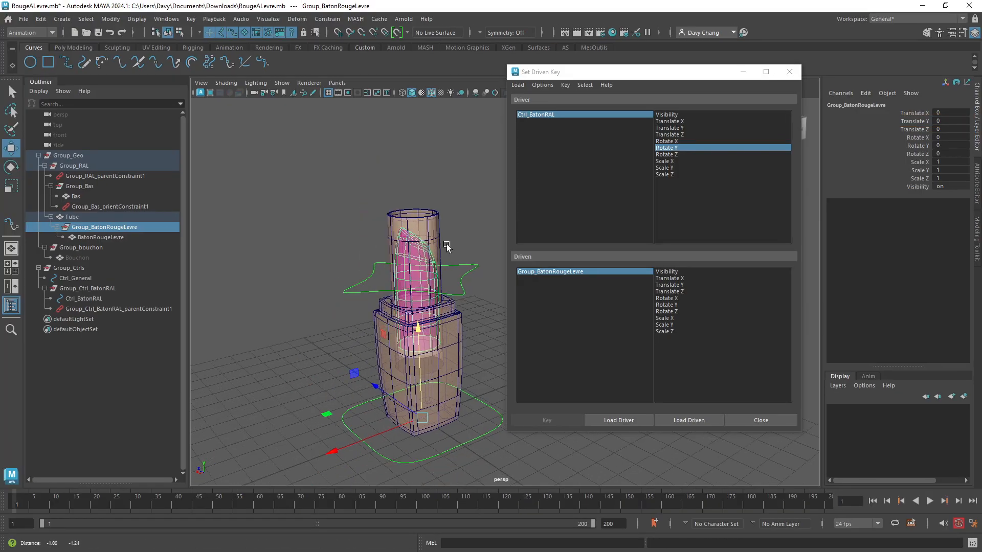
mouse_move(447, 247)
alt+mouse_down()
mouse_move(436, 253)
mouse_move(447, 253)
alt+mouse_up()
alt+middle_drag(449, 249, 434, 248)
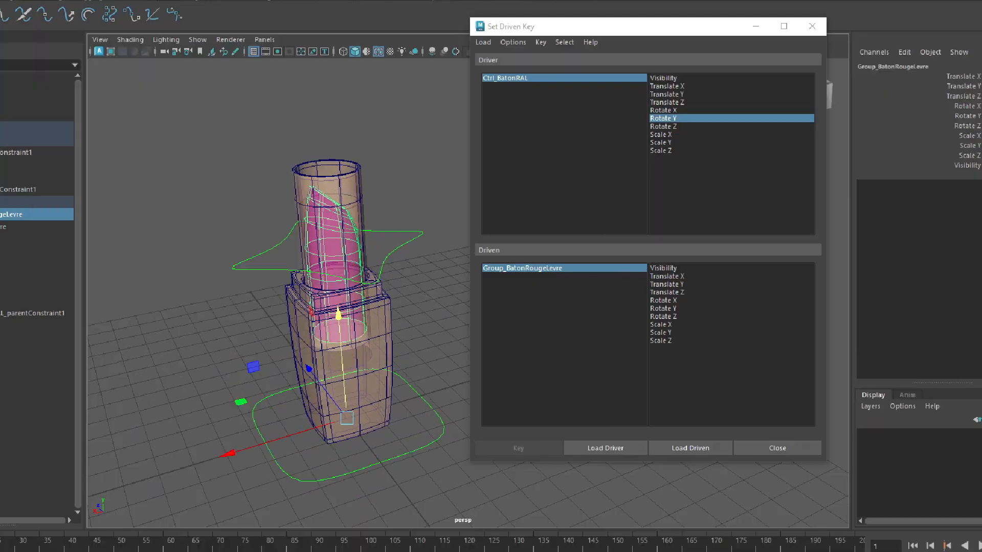
click(646, 283)
ctrl+drag(633, 274, 709, 287)
key(Escape)
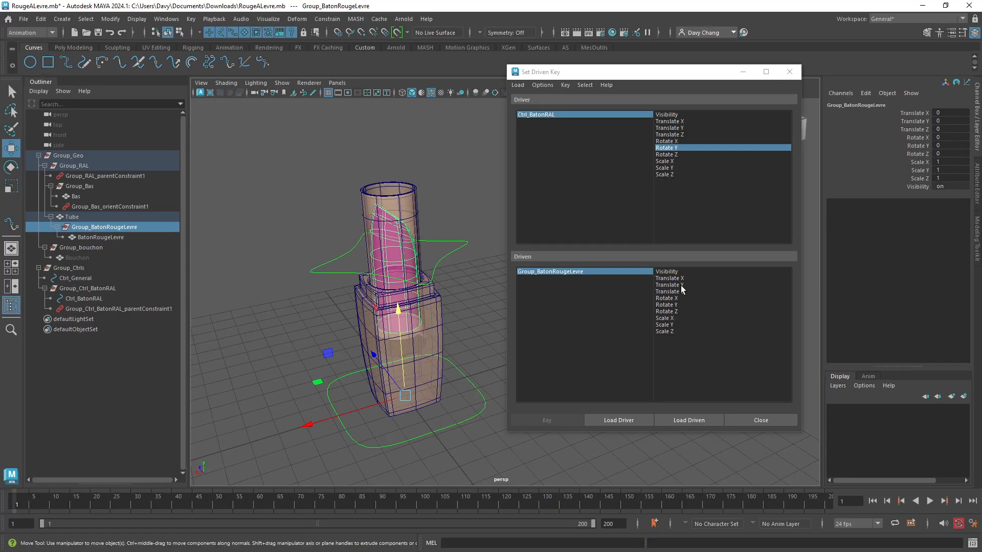
click(681, 285)
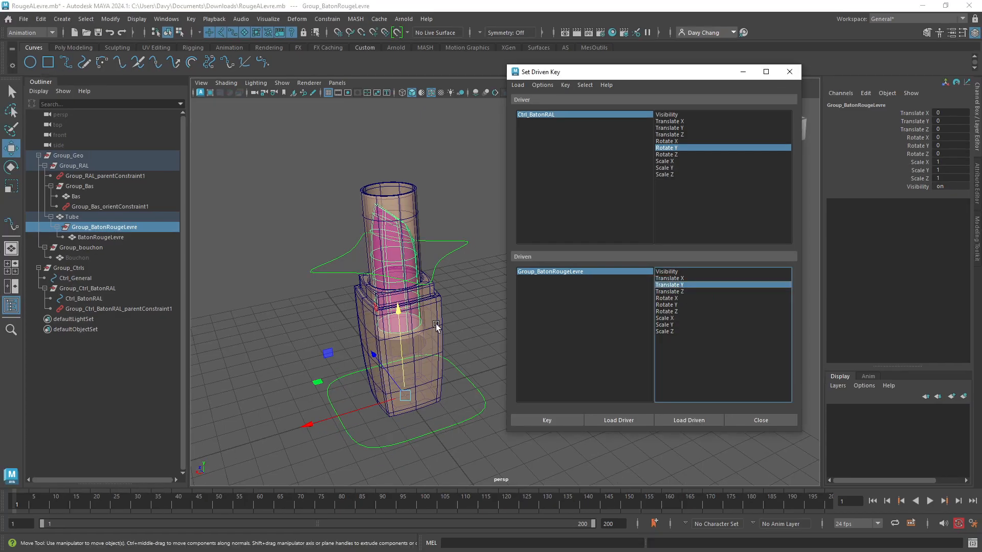
- Set the first driven key between Rotate Y and Translate Y with the lipstick lowered and both attributes at 0
alt+middle_drag(436, 324, 404, 317)
alt+drag(403, 318, 417, 304)
alt+right_drag(364, 314, 411, 315)
alt+middle_drag(411, 314, 443, 301)
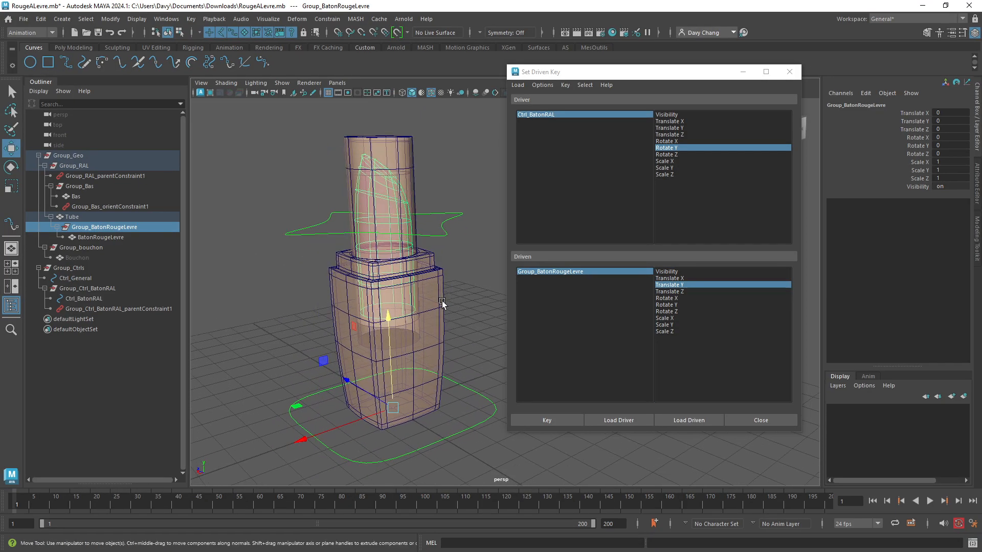
alt+drag(452, 256, 449, 276)
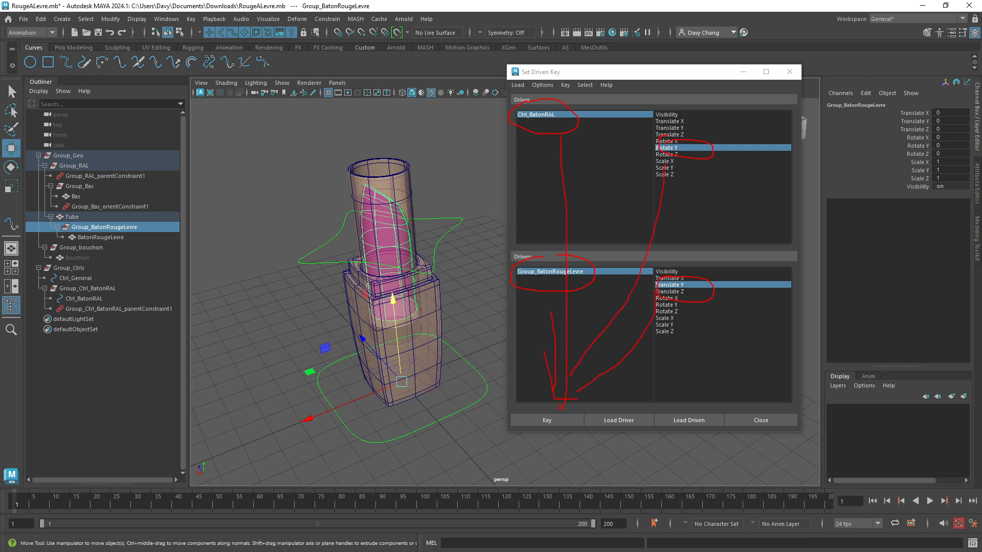
drag(556, 402, 541, 399)
key(Escape)
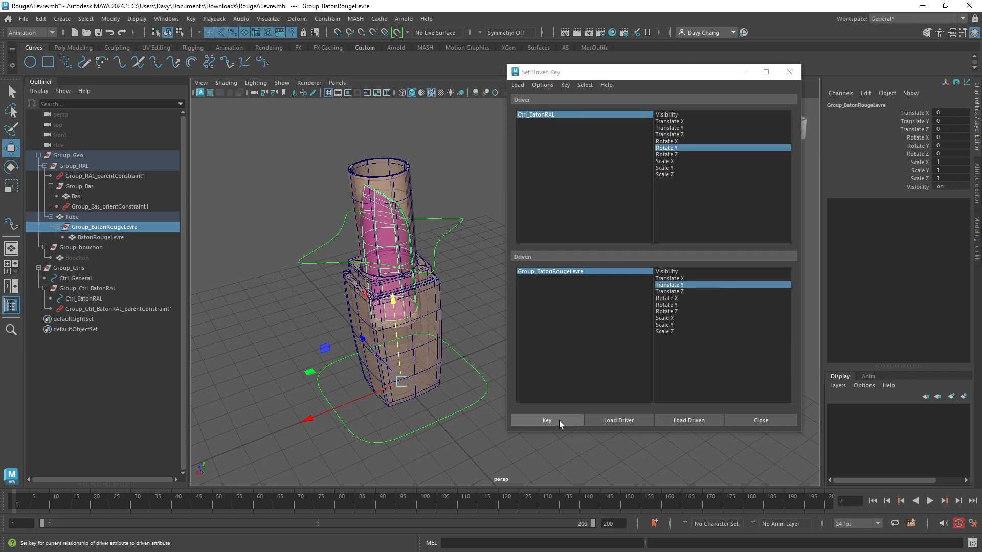
click(547, 420)
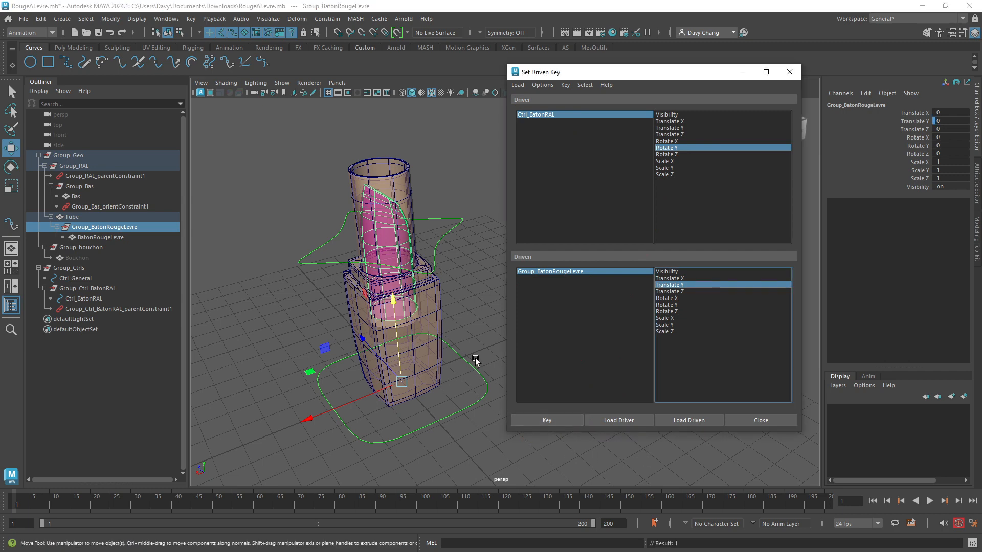
- Select the Ctrl_BatonRAL star controller and set its Rotate Y to -360
click(438, 236)
alt+right_drag(465, 266, 385, 272)
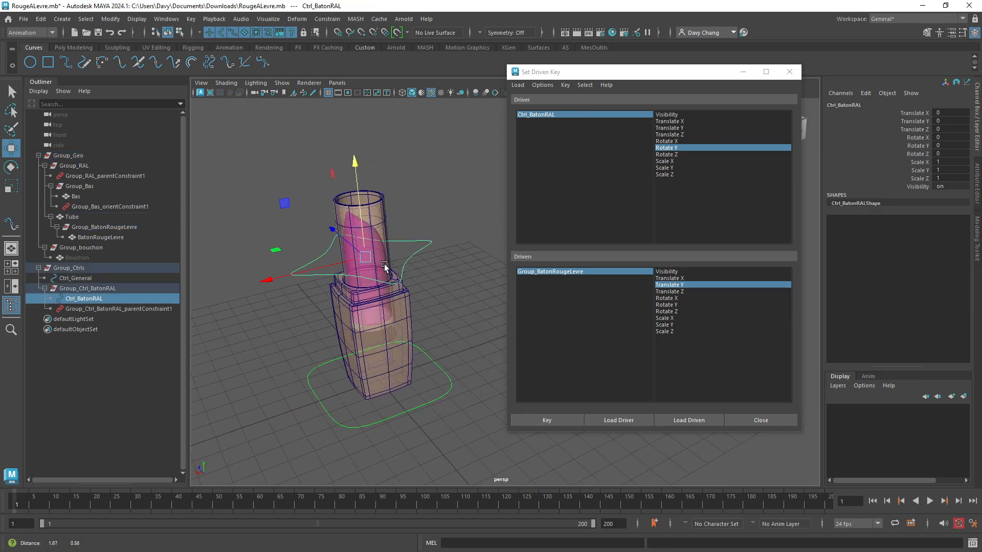
mouse_move(386, 272)
alt+mouse_down()
mouse_move(406, 285)
mouse_move(412, 311)
mouse_move(353, 323)
mouse_move(294, 302)
mouse_move(292, 274)
mouse_move(263, 243)
mouse_move(269, 220)
mouse_move(265, 232)
alt+mouse_up()
key(e)
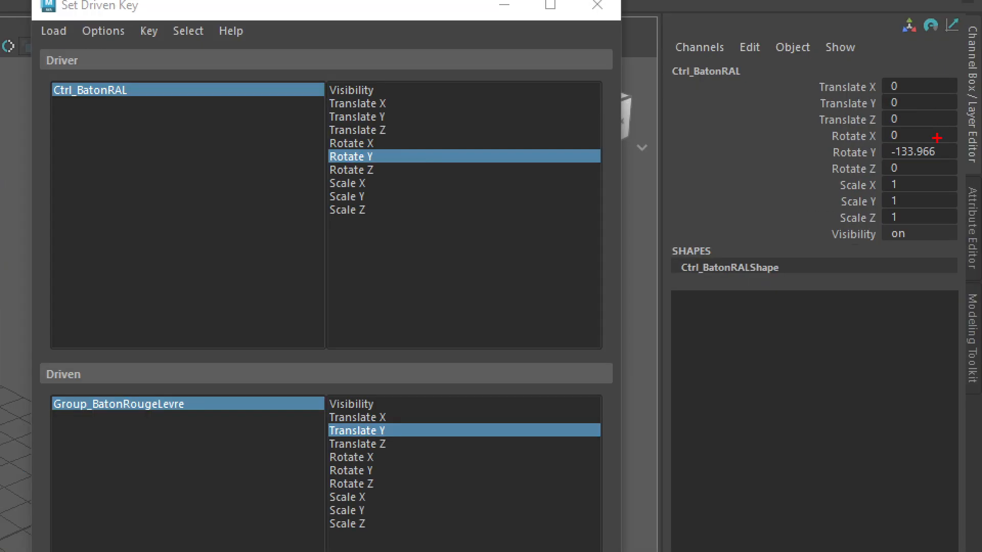
ctrl+drag(920, 139, 965, 149)
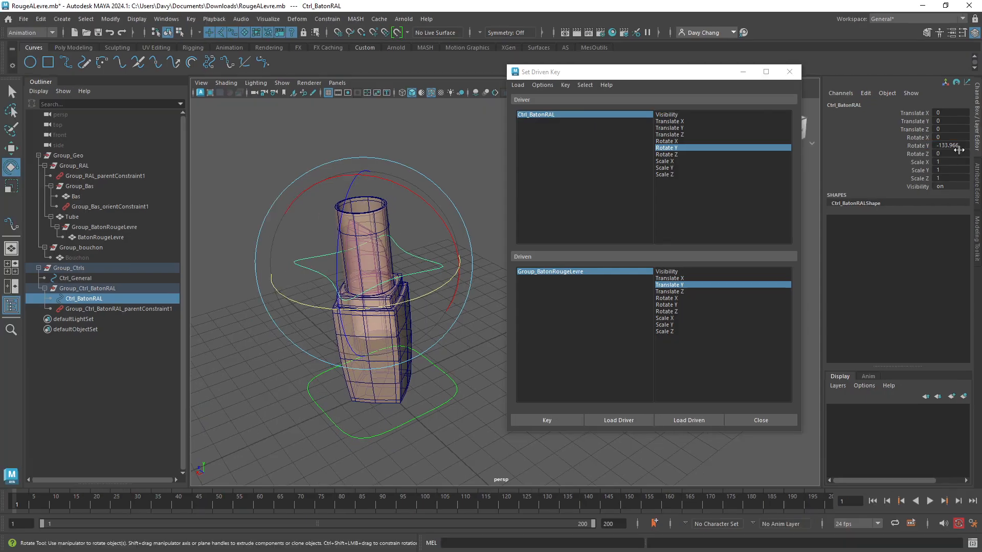
double_click(932, 157)
key(BackSpace)
key(Return)
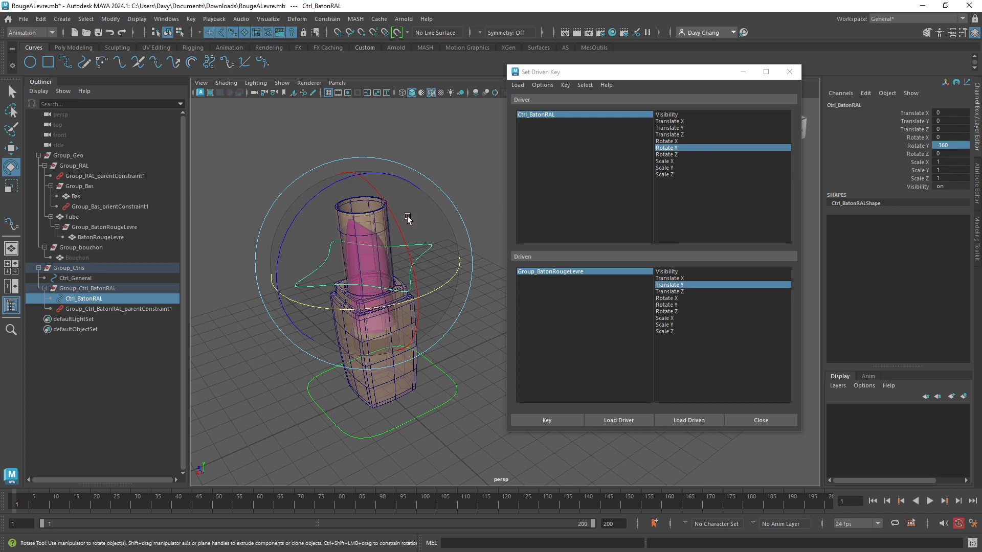
- Select Group_BatonRougeLevre and raise the lipstick out of the tube to a Translate Y of about 4.187
alt+drag(407, 218, 360, 230)
alt+right_drag(360, 230, 416, 217)
alt+drag(417, 216, 427, 241)
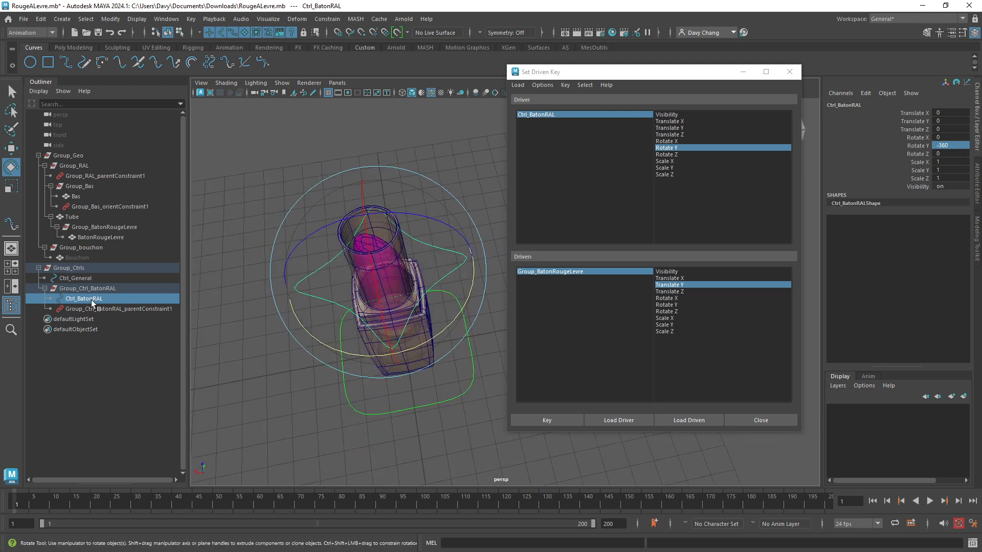
key(q)
click(375, 242)
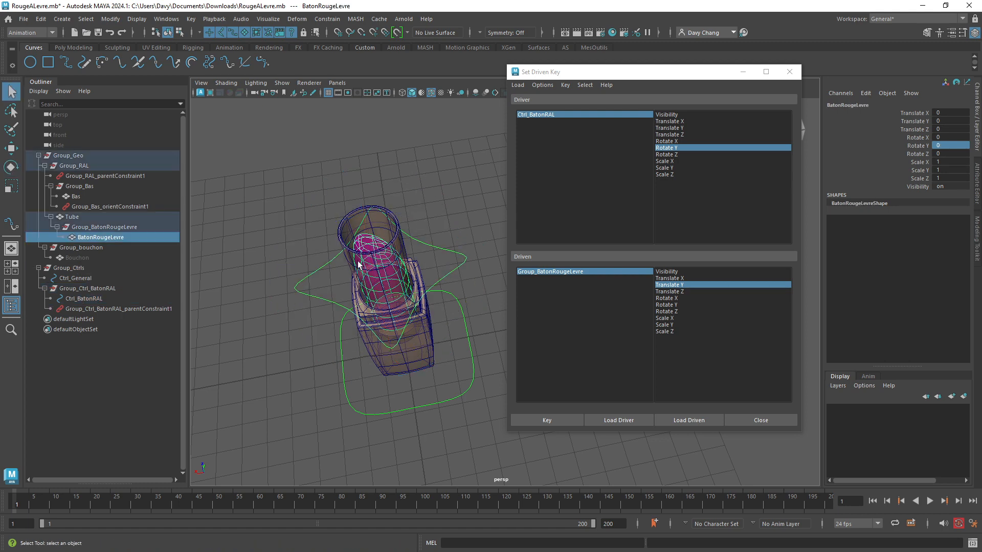
click(79, 228)
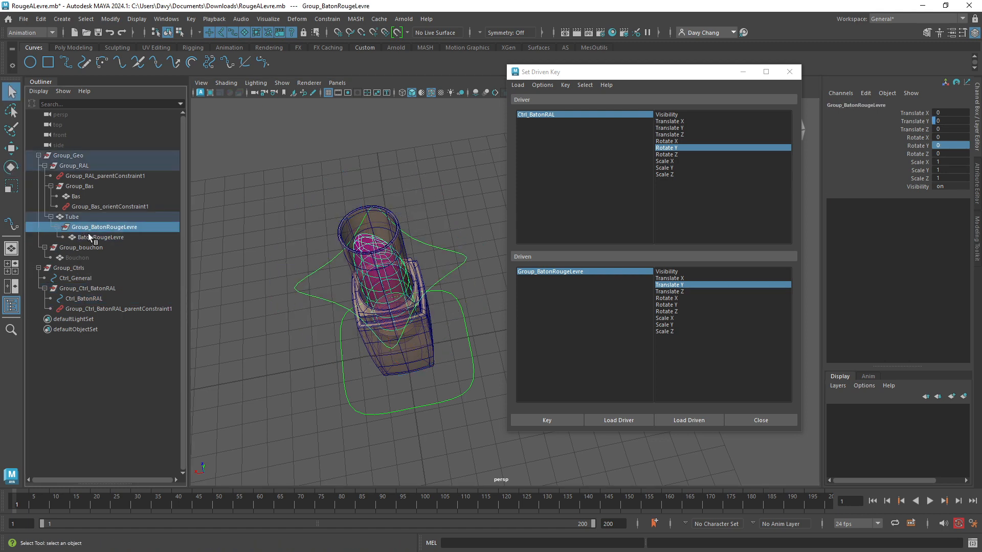
key(w)
alt+drag(419, 316, 386, 231)
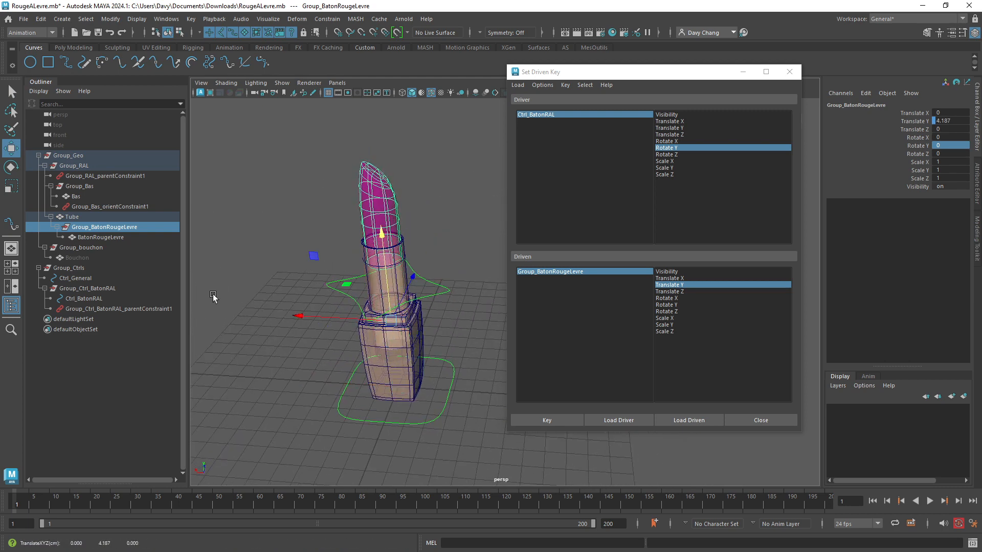
- Set the second driven key, linking the controller's -360 Rotate Y to the raised position of Group_BatonRougeLevre
alt+right_drag(211, 295, 341, 304)
alt+right_drag(421, 289, 326, 294)
alt+drag(326, 295, 421, 302)
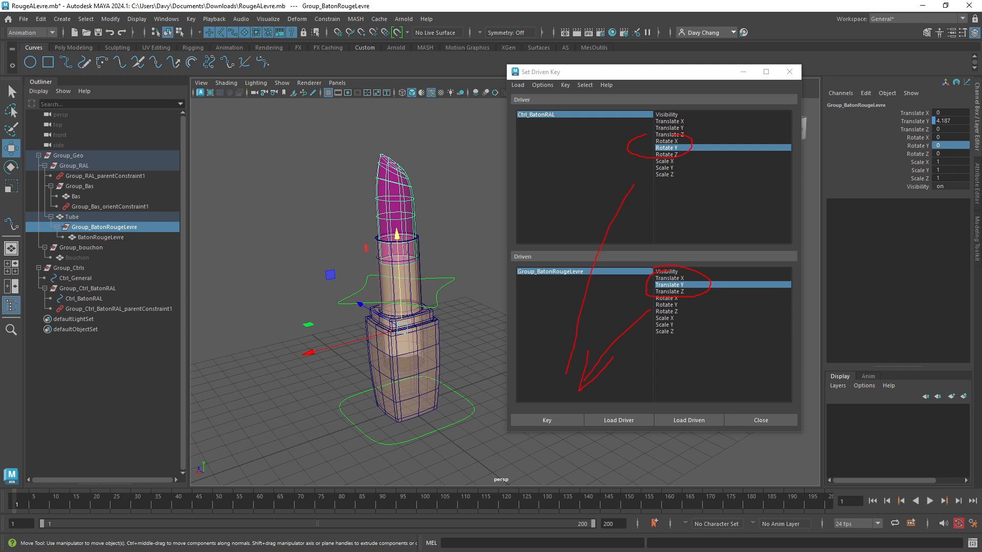
drag(537, 392, 589, 451)
key(Escape)
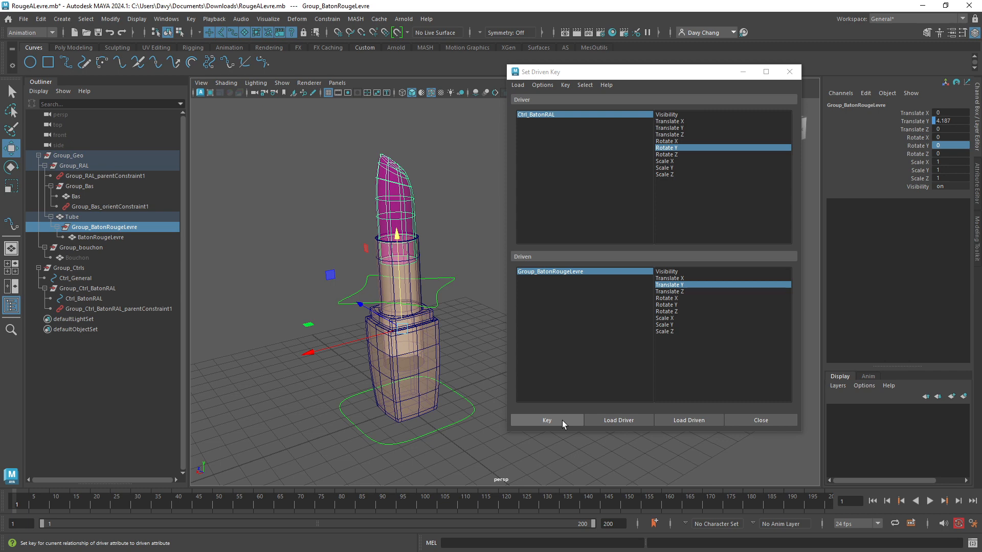
click(562, 421)
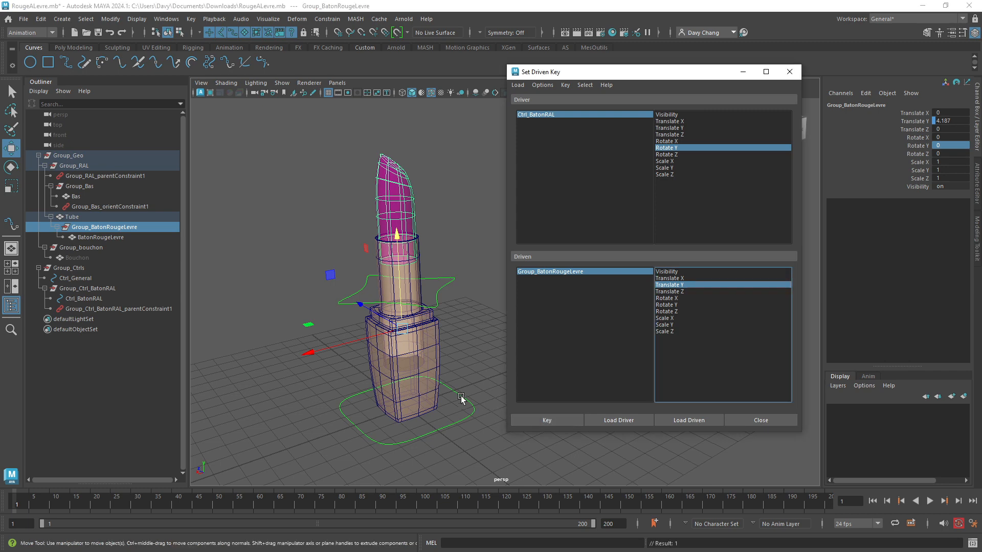
- Select the Ctrl_BatonRAL star controller, test the driven key by rotating it about Y, and close the Set Driven Key window
click(443, 286)
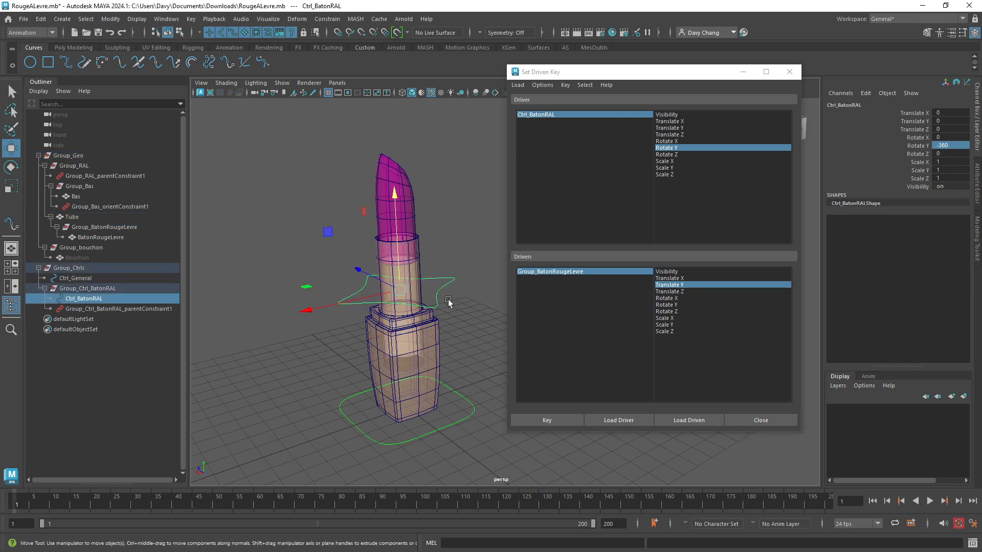
alt+drag(476, 289, 382, 294)
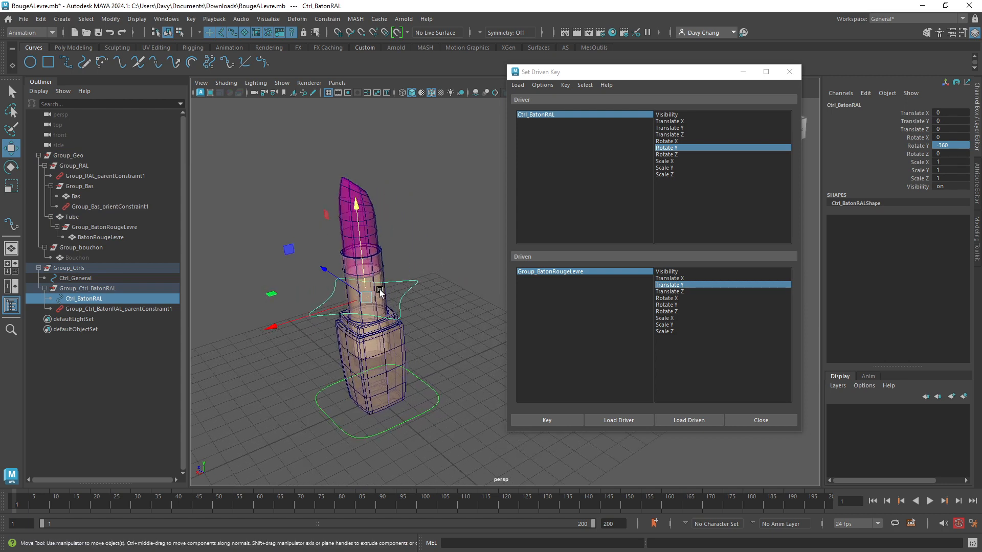
key(e)
alt+middle_drag(415, 323, 418, 319)
alt+drag(418, 318, 360, 230)
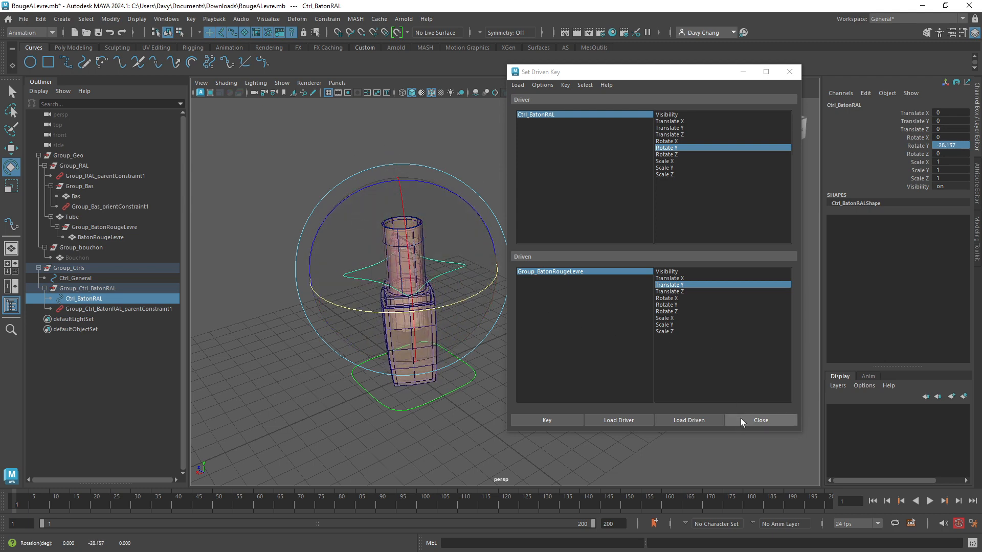
click(753, 421)
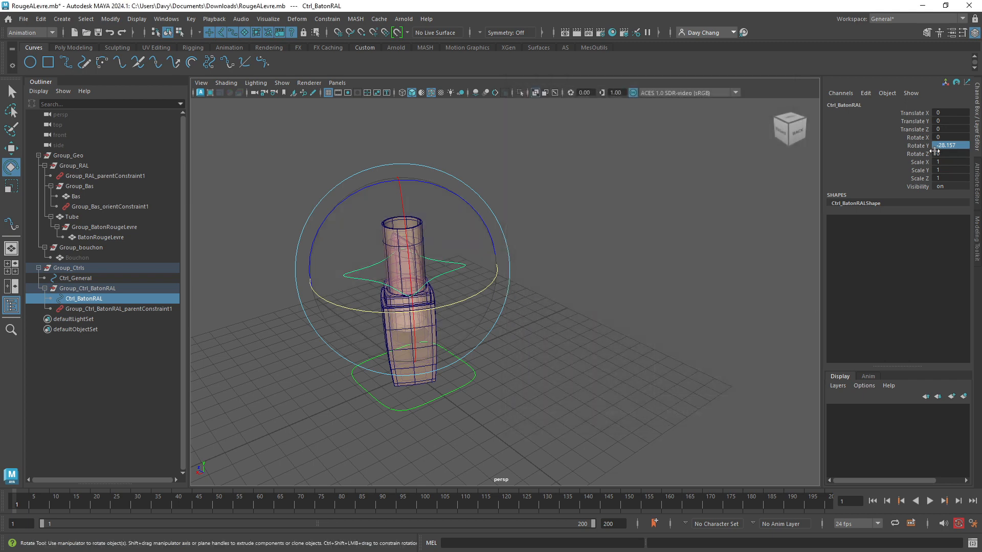
- Reset the Ctrl_BatonRAL controller's Rotate Y to 0
double_click(947, 147)
text(0)
key(Return)
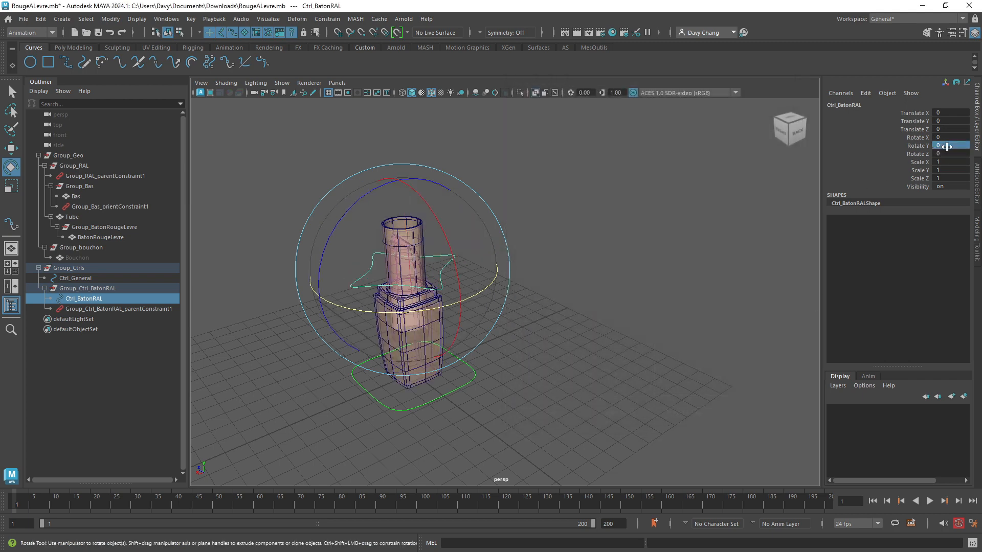
- Test the Ctrl_General controller by moving the whole lipstick to about -9.429 in X and 1.102 in Z
alt+drag(587, 250, 420, 304)
alt+right_drag(420, 304, 551, 341)
key(w)
alt+middle_drag(551, 342, 567, 287)
alt+drag(527, 355, 426, 349)
alt+right_drag(505, 343, 483, 339)
alt+middle_drag(482, 339, 511, 317)
key(e)
alt+drag(531, 316, 649, 268)
key(w)
alt+middle_drag(648, 268, 547, 298)
alt+right_drag(442, 293, 567, 300)
alt+middle_drag(572, 300, 556, 332)
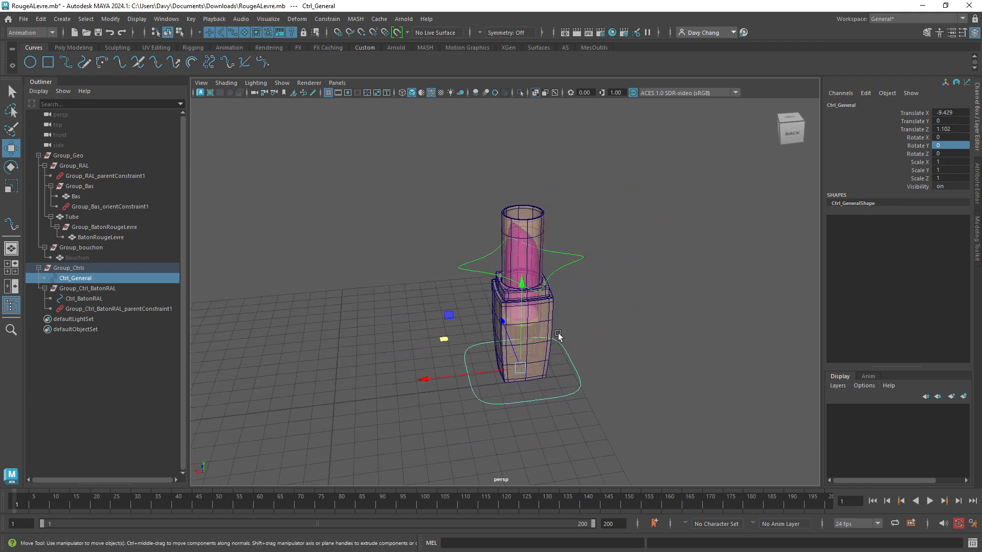
- Test-rotate the Ctrl_BatonRAL star controller to about -370 in Y and undo the rotation
click(582, 258)
key(e)
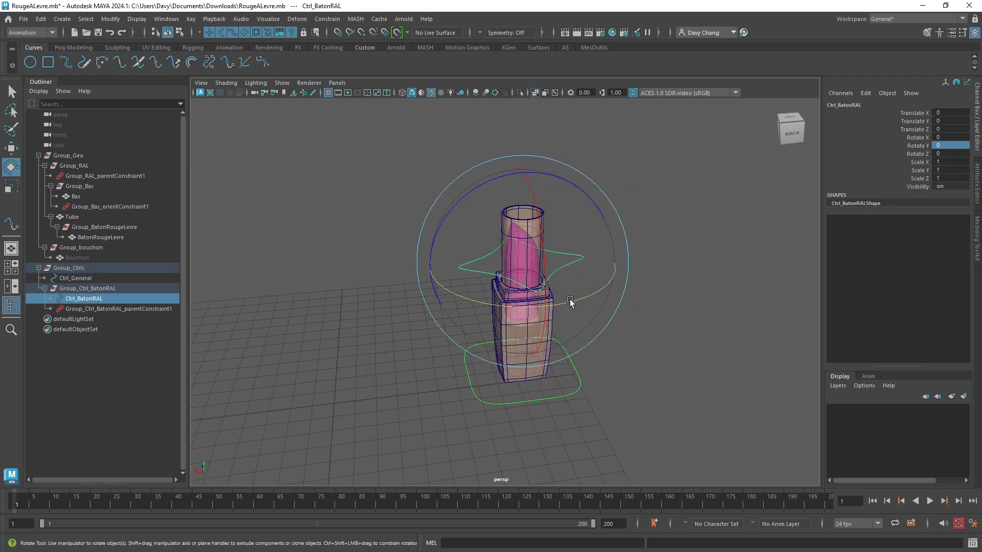
drag(568, 301, 552, 233)
key(ctrl+z)
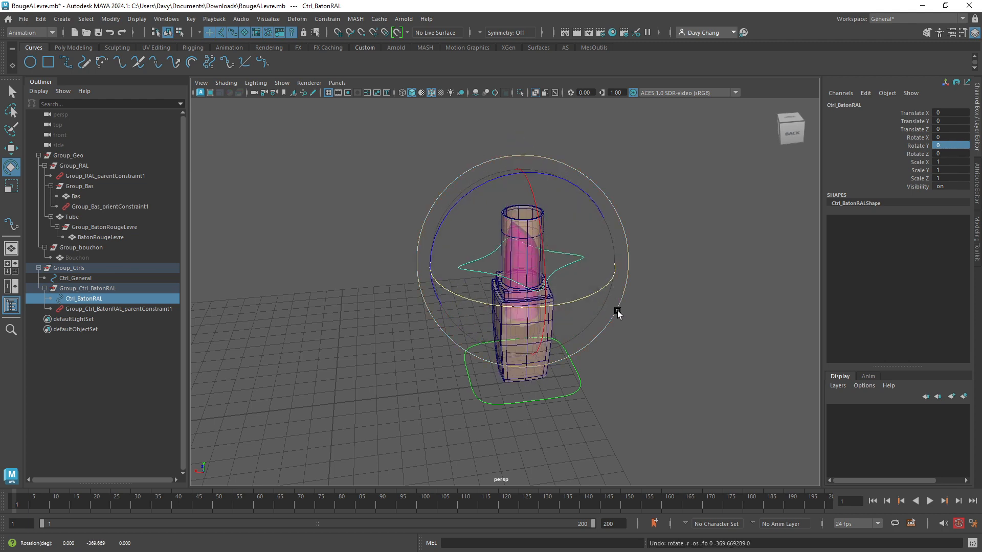
- Tilt the whole lipstick freely with Ctrl_General and rotate Ctrl_BatonRAL to about 60 in Y
click(465, 382)
drag(465, 382, 553, 270)
drag(510, 237, 612, 282)
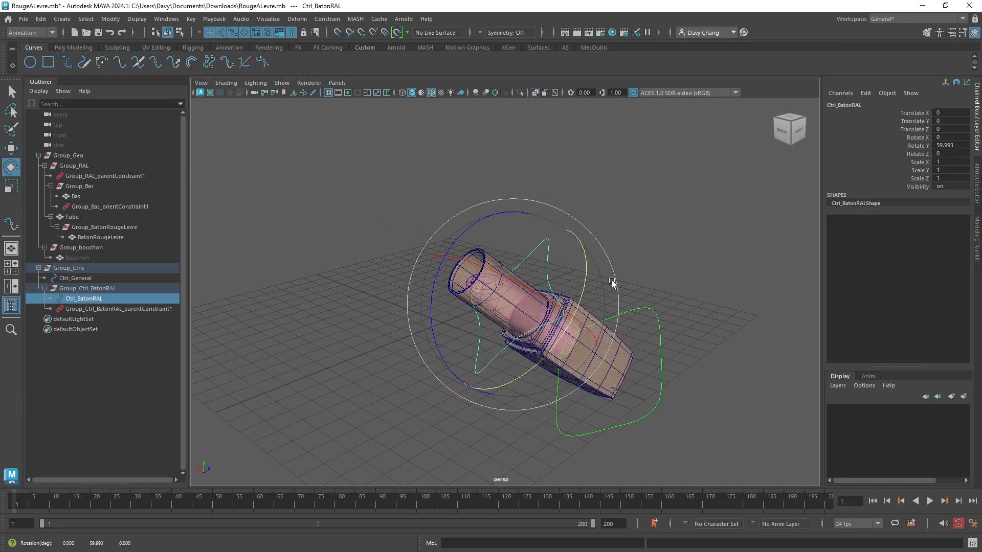
- Undo the test rotations of both controllers and the test move of Ctrl_General
key(ctrl+z)
key(ctrl+z)
key(ctrl+z)
key(ctrl+z)
key(ctrl+z)
key(ctrl+z)
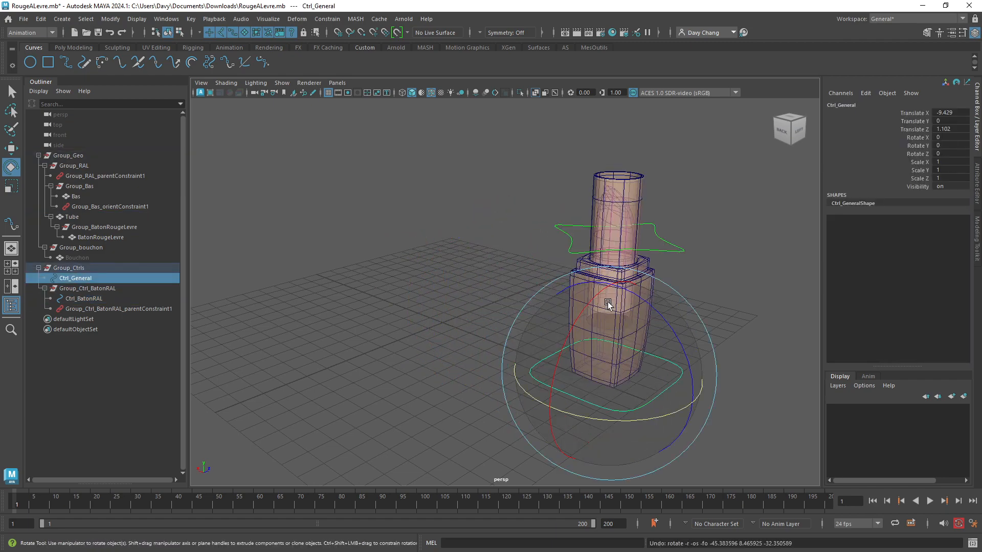
key(ctrl+z)
key(ctrl+z)
- Select the Ctrl_BatonRAL controller and turn off X-Ray shading in the perspective view
alt+drag(606, 303, 532, 317)
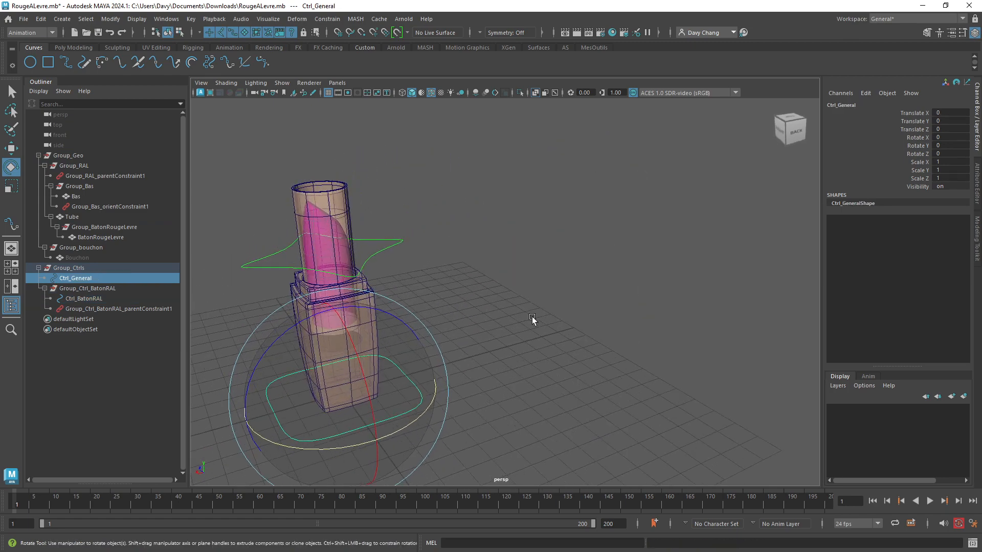
alt+middle_drag(421, 357, 495, 314)
alt+drag(419, 302, 471, 323)
alt+middle_drag(364, 306, 421, 289)
alt+right_drag(401, 294, 460, 285)
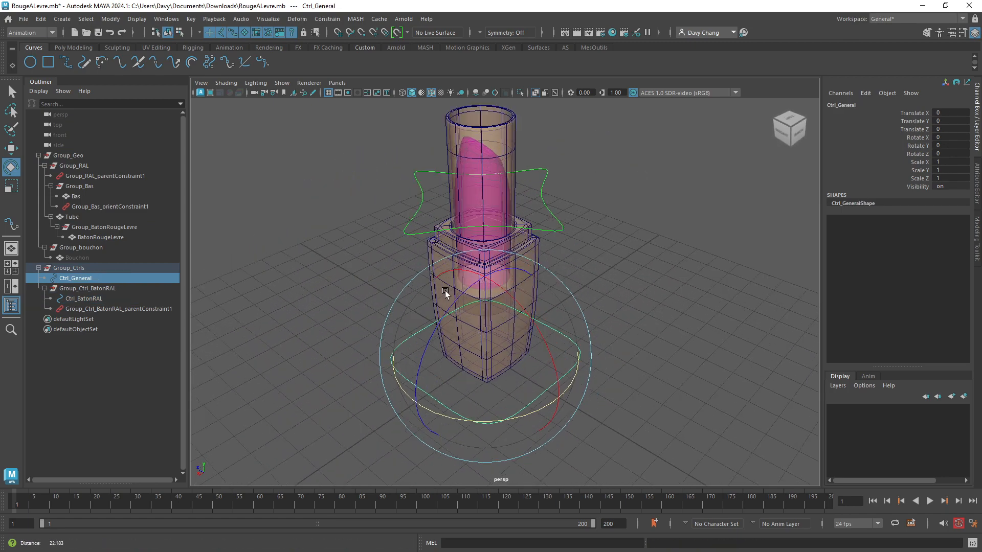
alt+right_drag(629, 245, 575, 242)
alt+middle_drag(575, 242, 565, 260)
click(516, 211)
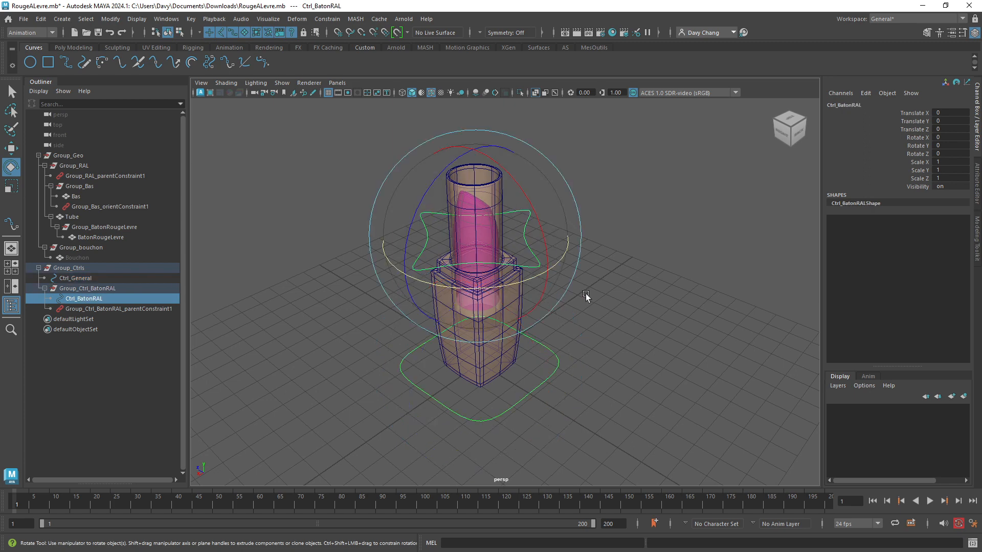
alt+drag(585, 294, 523, 318)
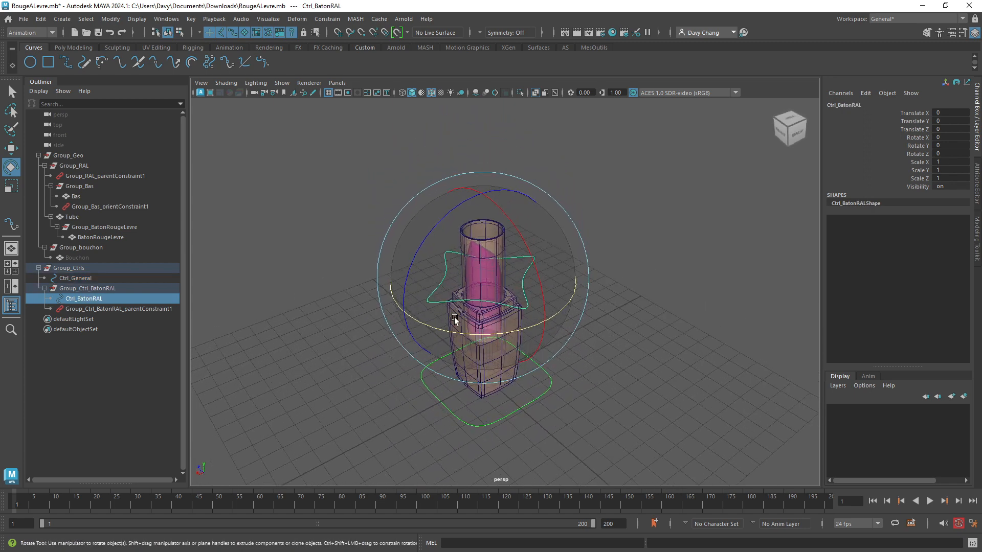
scroll(453, 312, up, 2)
click(227, 82)
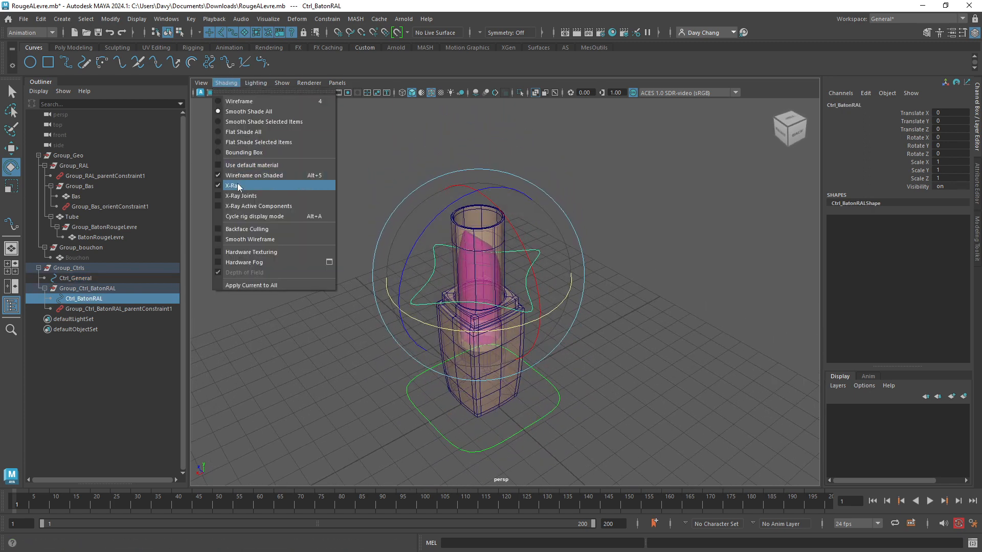
click(220, 188)
- Select the BatonRougeLevre mesh and examine how the lowered lipstick sits inside the opaque tube
mouse_move(491, 296)
alt+mouse_down()
mouse_move(526, 288)
mouse_move(483, 305)
mouse_move(532, 311)
mouse_move(535, 270)
alt+mouse_up()
key(q)
click(492, 275)
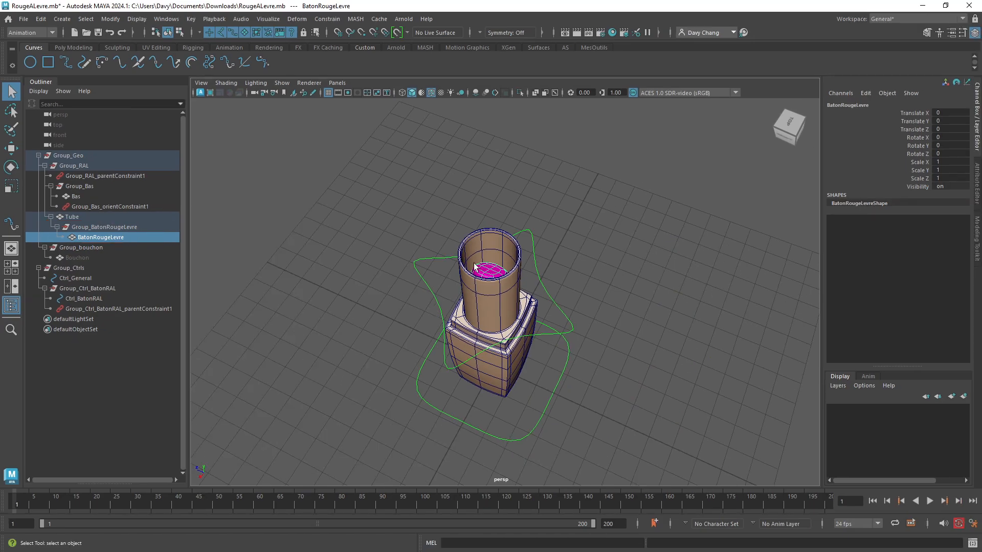
alt+drag(515, 264, 438, 256)
alt+right_drag(438, 257, 491, 256)
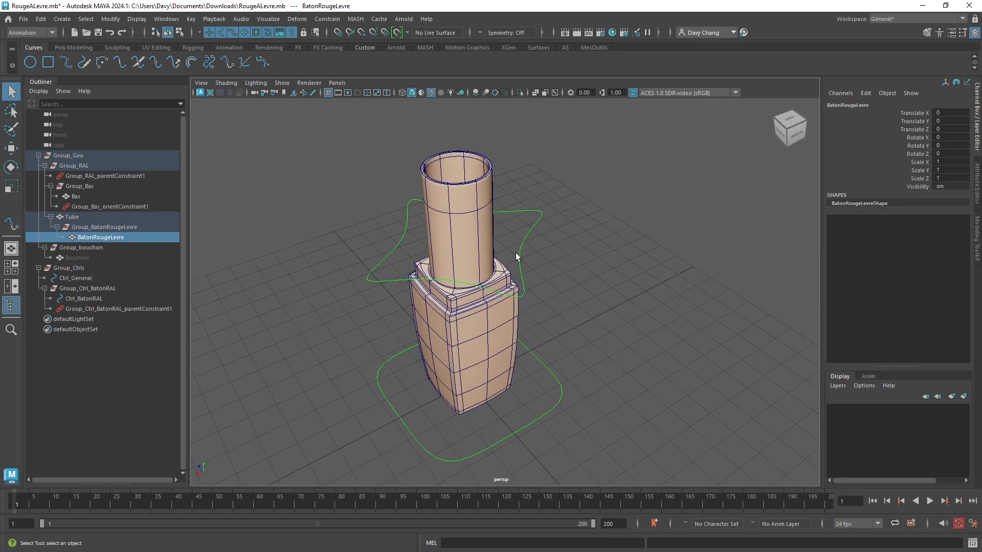
alt+middle_drag(531, 252, 575, 242)
alt+right_drag(597, 232, 565, 226)
- Select the Ctrl_BatonRAL star controller, test-rotate it and undo the rotation
click(555, 216)
alt+drag(572, 241, 606, 262)
key(e)
drag(563, 292, 516, 278)
key(ctrl+z)
scroll(554, 275, down, 1)
alt+middle_drag(550, 281, 563, 267)
- Show the Rotate limits in the Limit Information of the Ctrl_BatonRAL transform
click(590, 224)
drag(592, 239, 593, 240)
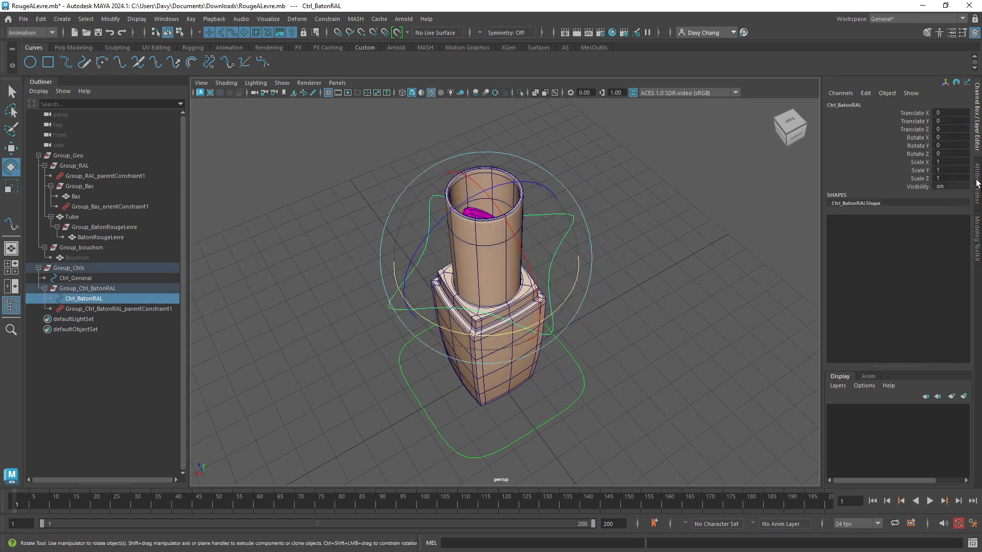
key(ctrl+a)
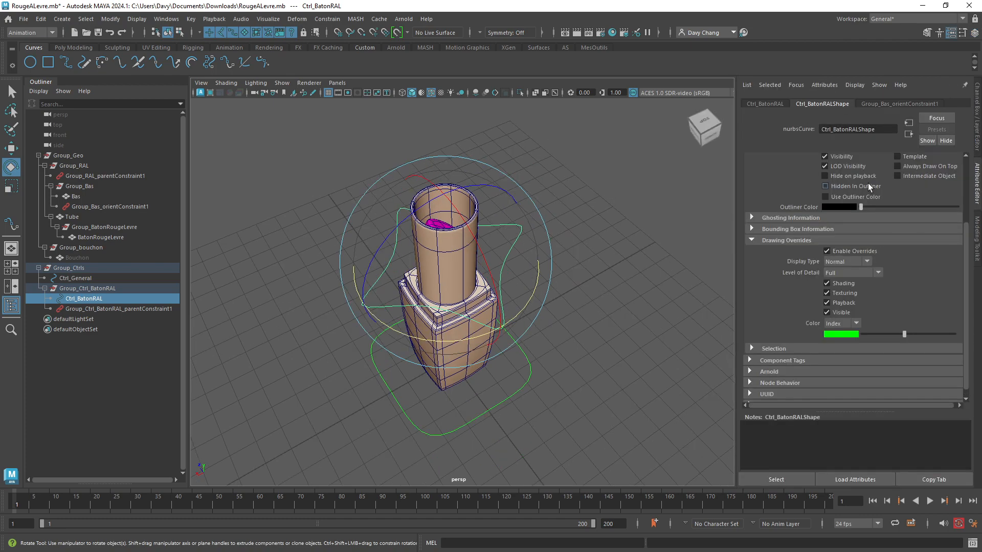
click(775, 103)
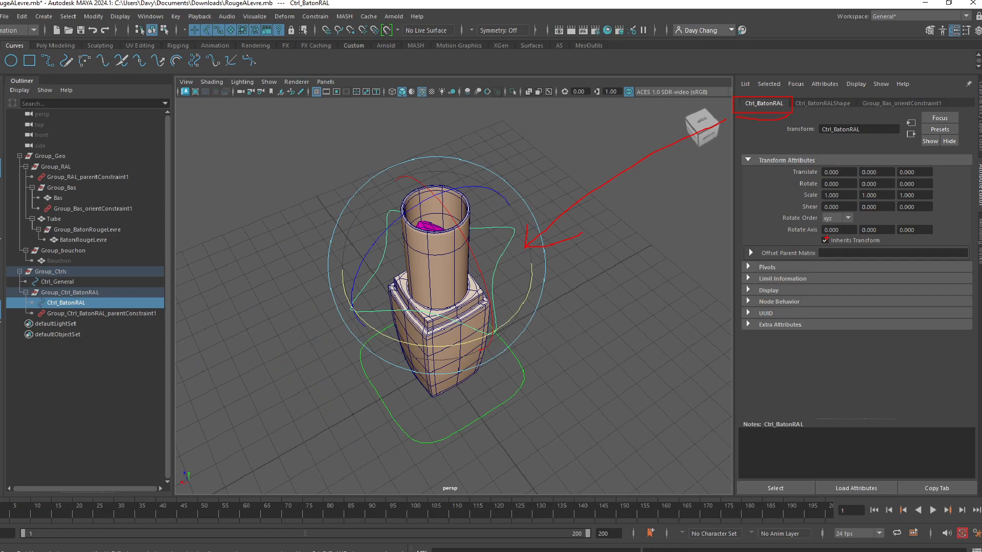
click(750, 274)
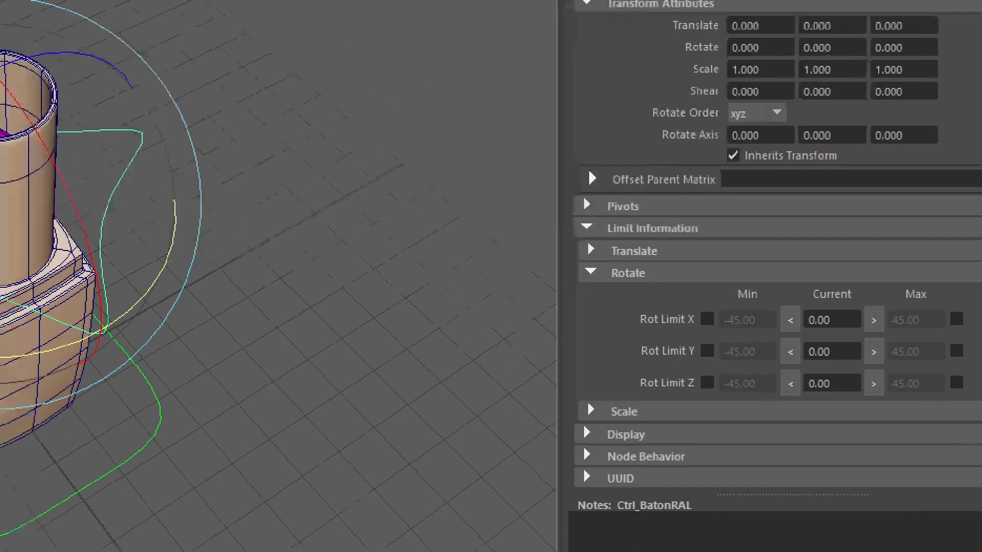
drag(626, 278, 584, 254)
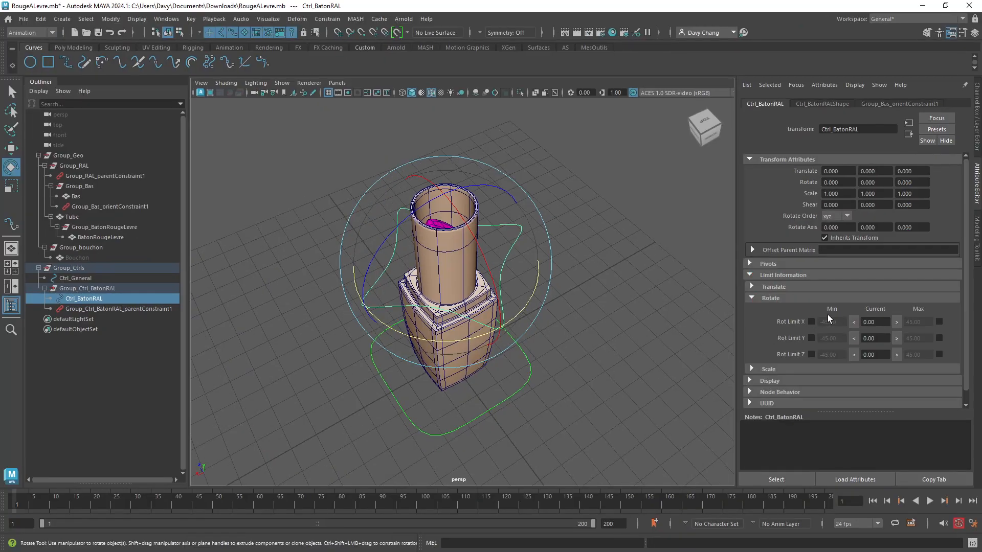
ctrl+drag(752, 287, 959, 372)
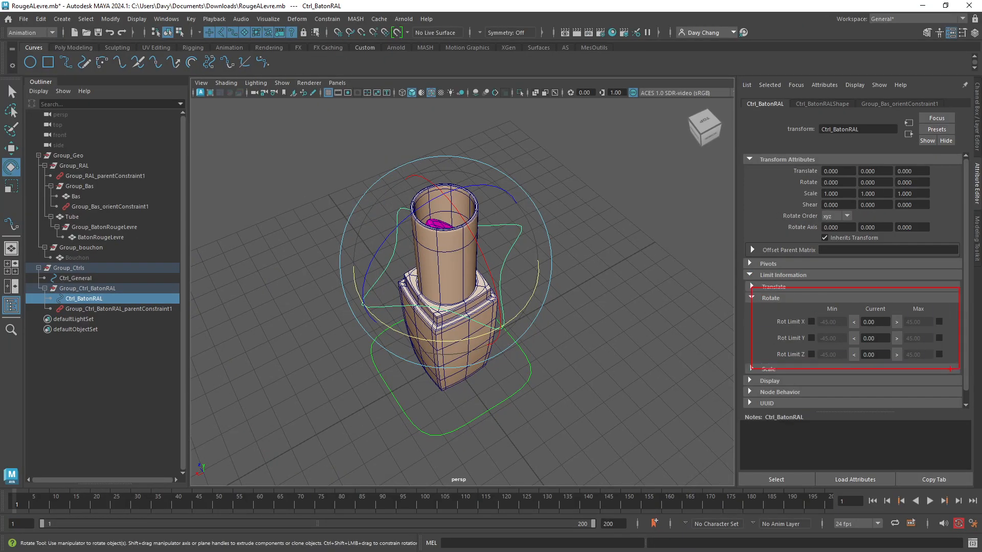
key(Escape)
- Test-rotate Ctrl_BatonRAL about Z and undo it, and enable Rot Limit Z with minimum and maximum 0.00
alt+drag(538, 265, 435, 211)
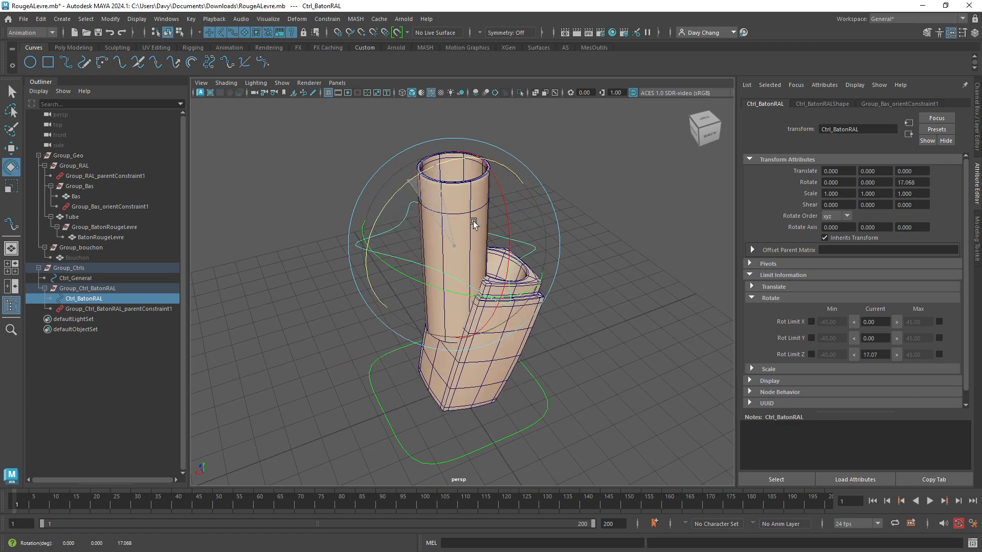
key(ctrl+z)
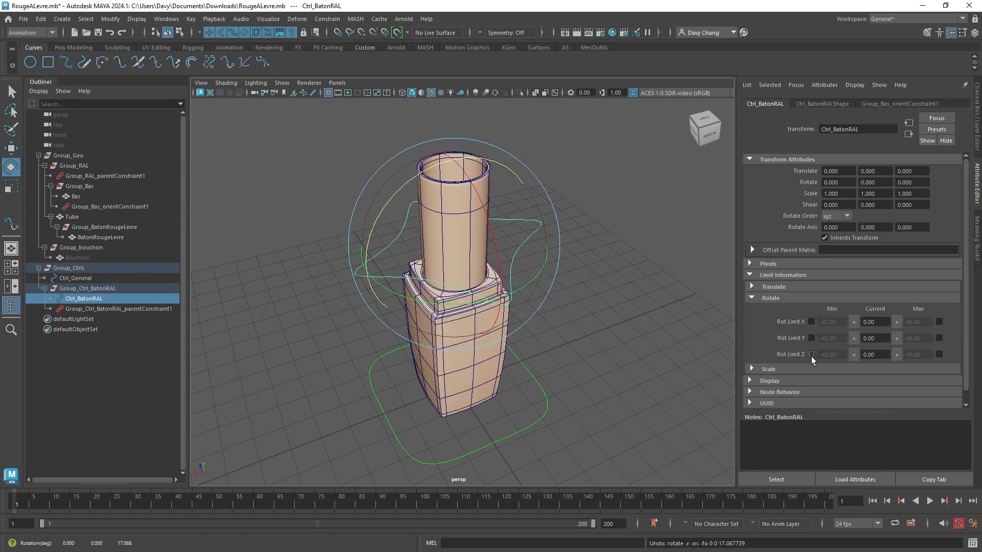
click(811, 354)
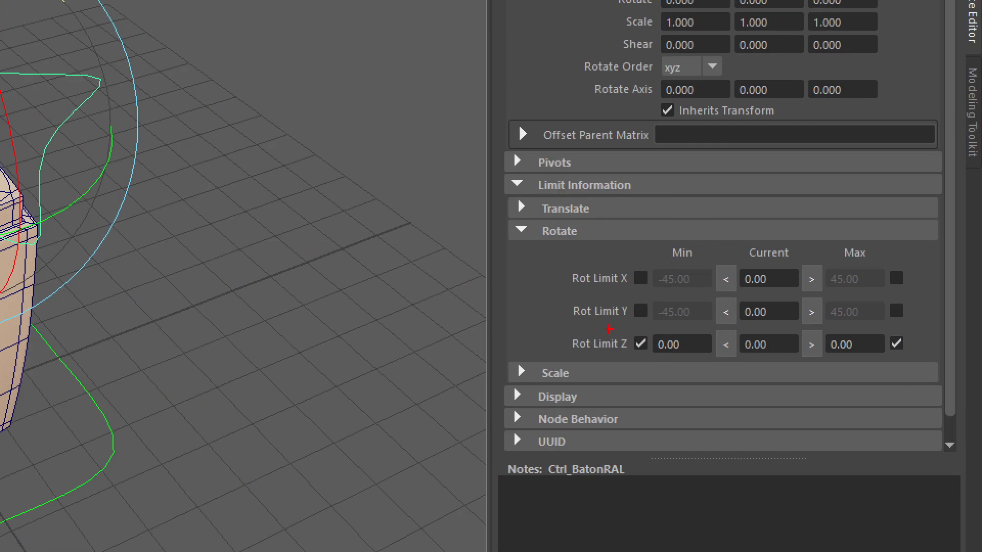
drag(581, 318, 932, 381)
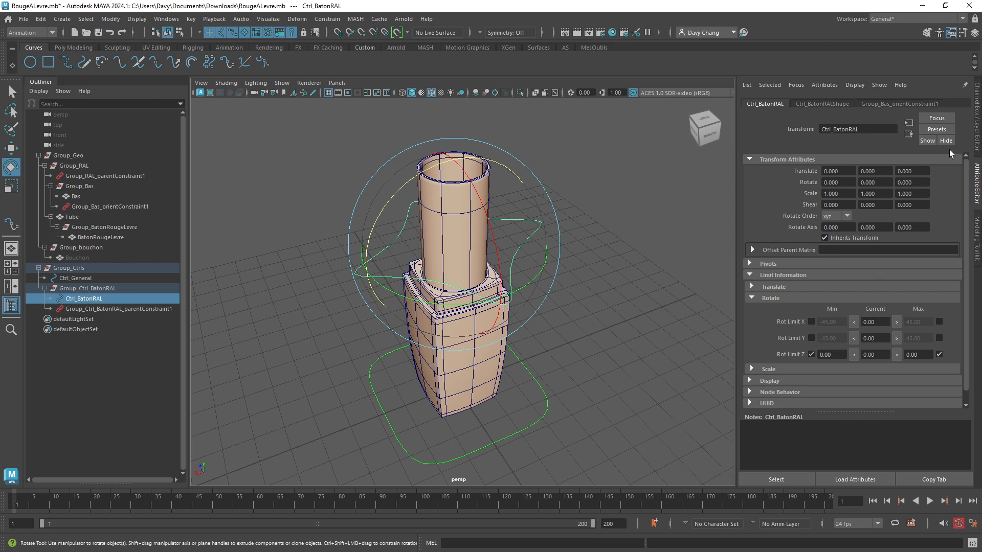
- Lock and hide Translate X/Y/Z, Rotate X, Rotate Z and Scale X/Y/Z of Ctrl_BatonRAL, keeping Rotate Y available
click(977, 130)
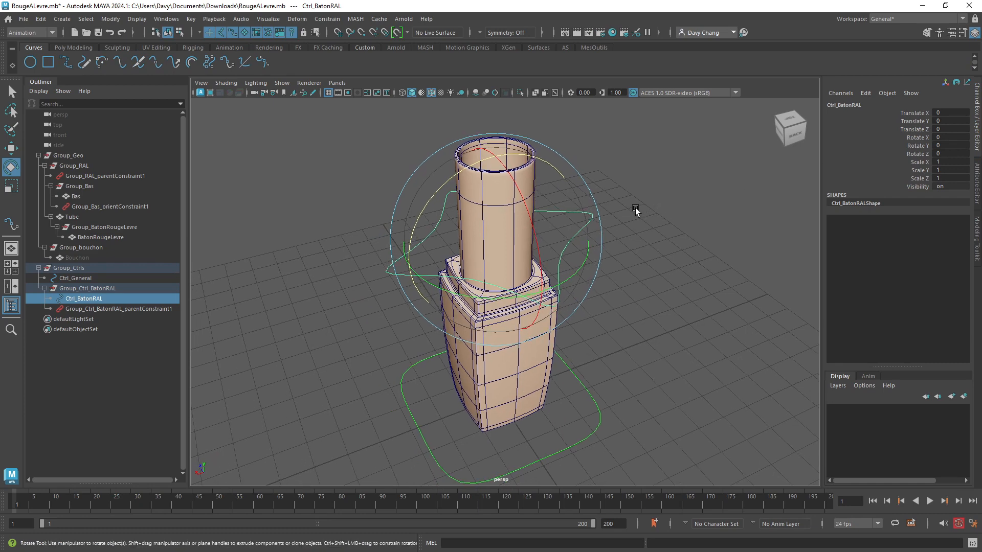
alt+middle_drag(635, 207, 846, 143)
drag(924, 111, 916, 130)
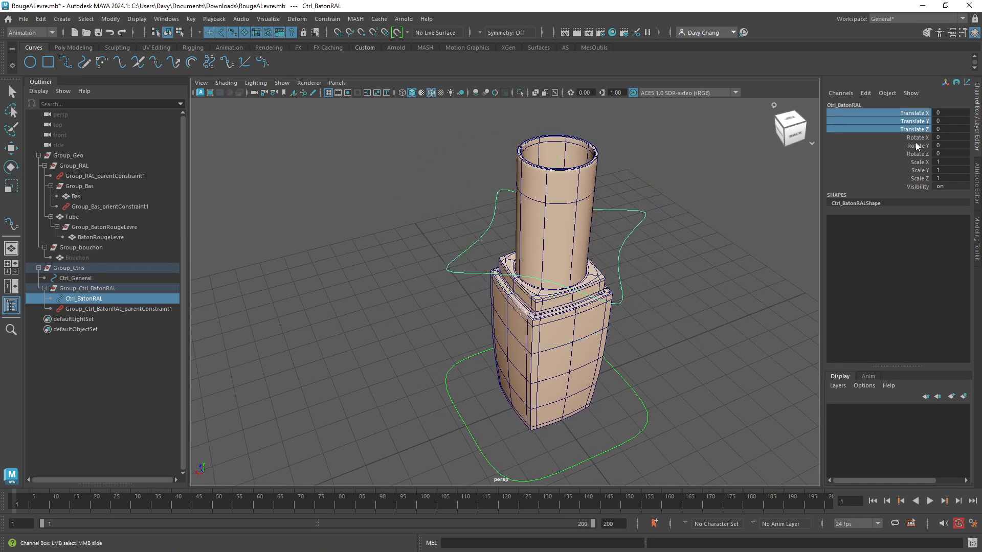
drag(914, 135, 919, 180)
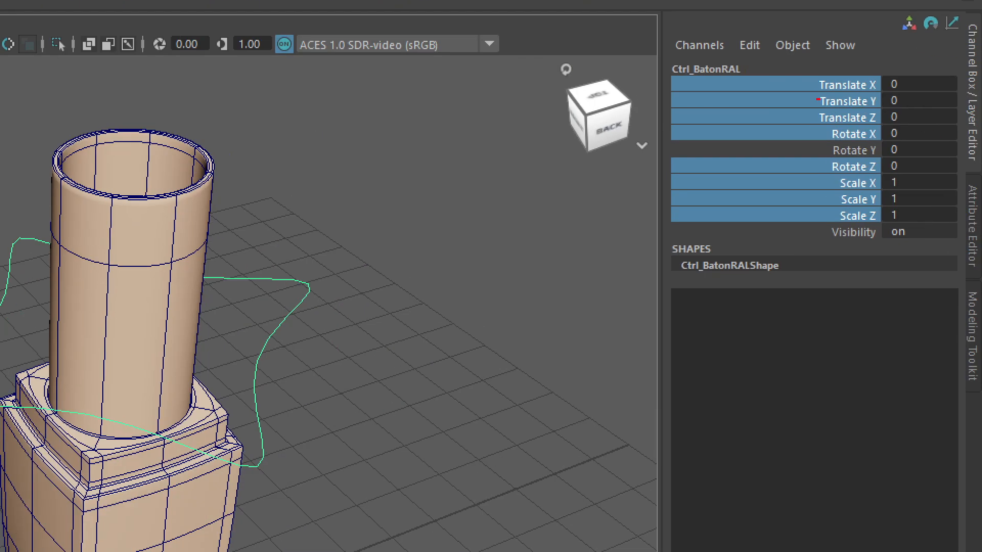
mouse_move(739, 68)
mouse_down()
mouse_move(757, 139)
mouse_move(819, 64)
mouse_up()
mouse_move(732, 161)
mouse_down()
mouse_move(681, 204)
mouse_move(879, 158)
mouse_up()
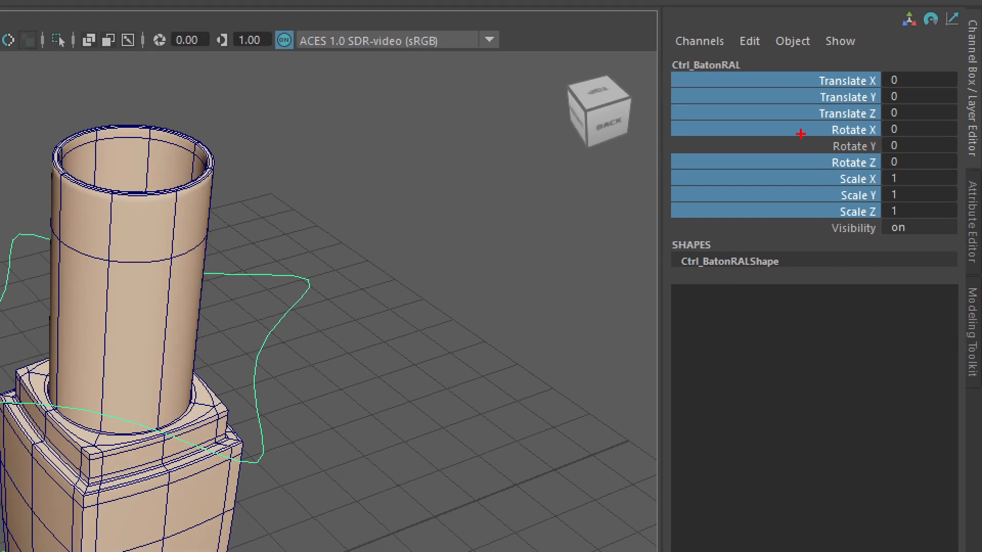
drag(800, 134, 890, 157)
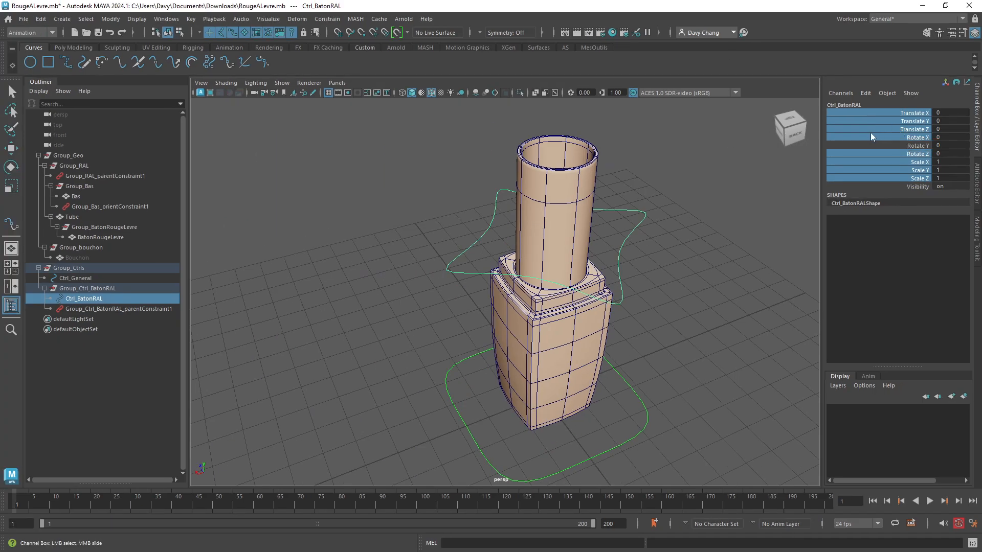
right_click(857, 127)
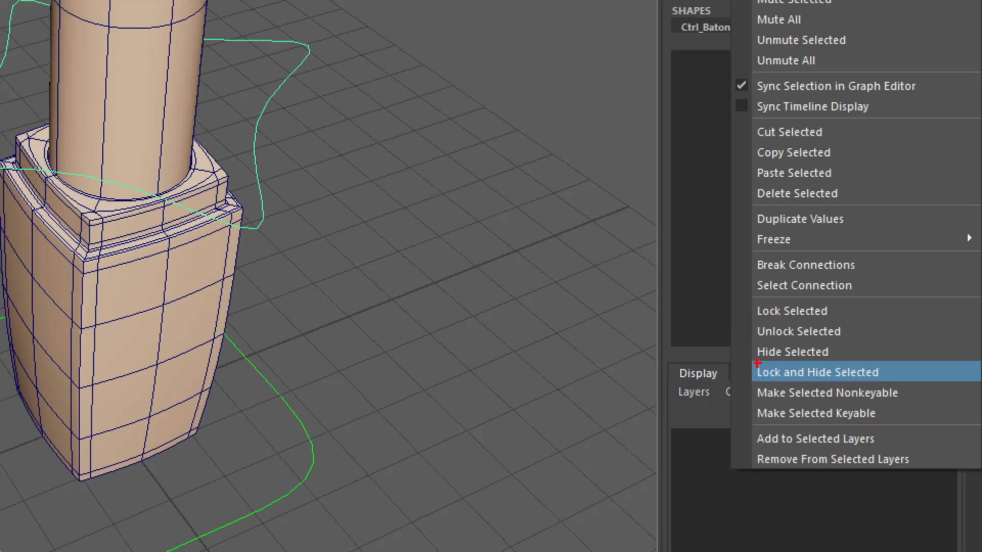
drag(852, 367, 946, 381)
mouse_move(629, 276)
mouse_down()
mouse_move(665, 358)
mouse_move(770, 377)
mouse_up()
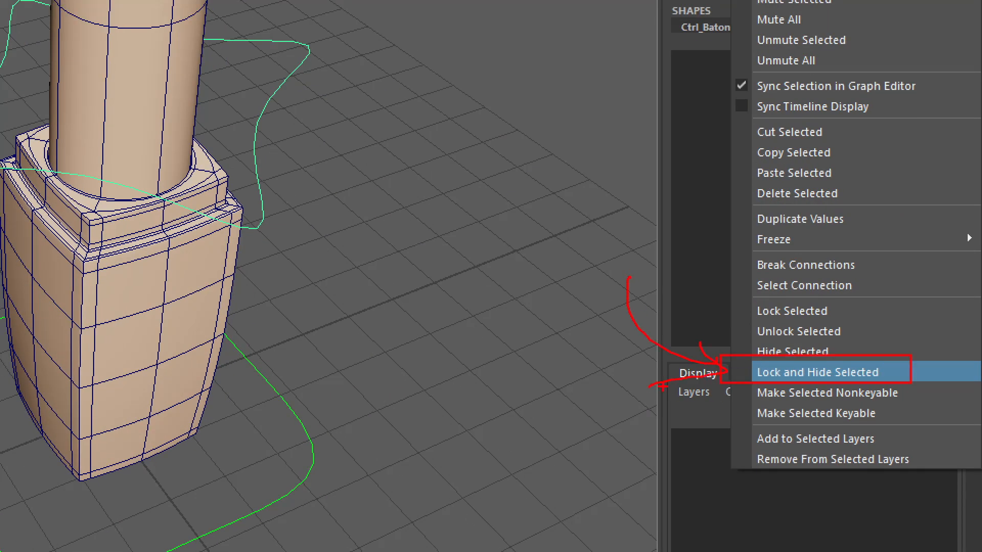
click(818, 372)
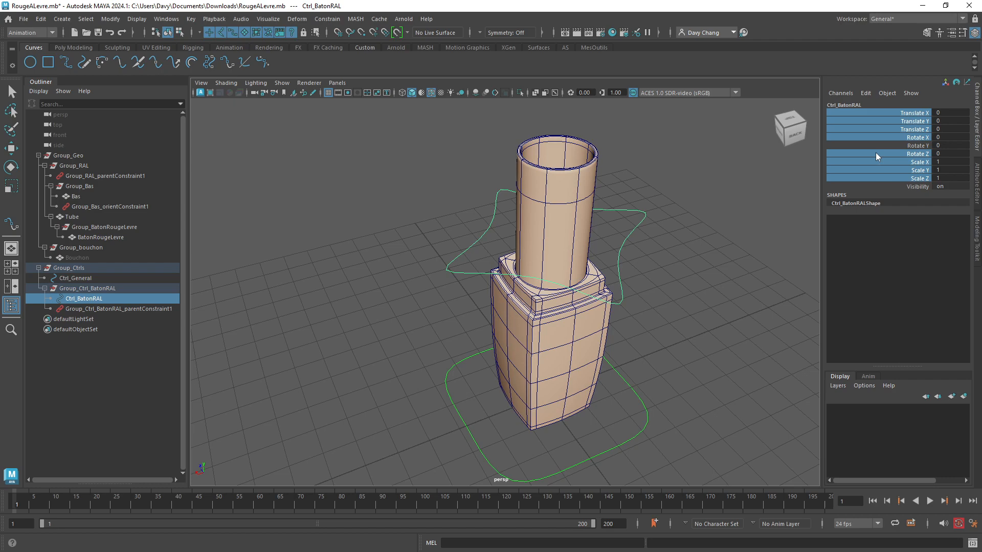
right_click(876, 152)
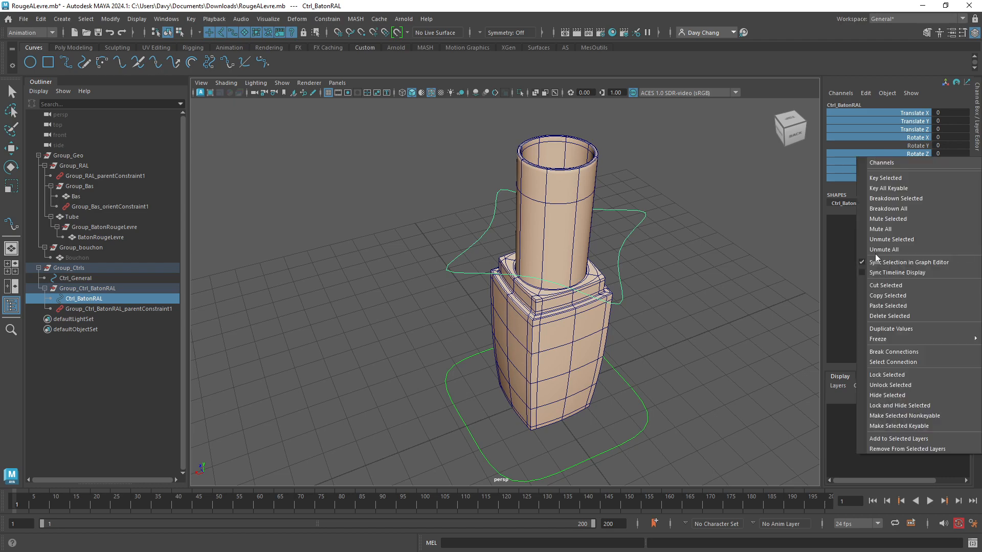
click(902, 403)
key(e)
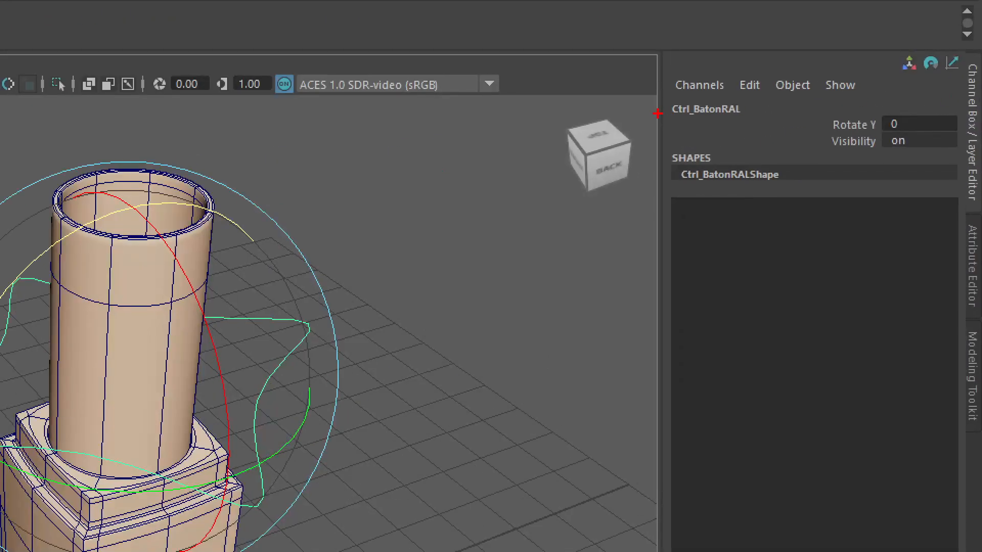
drag(657, 113, 958, 131)
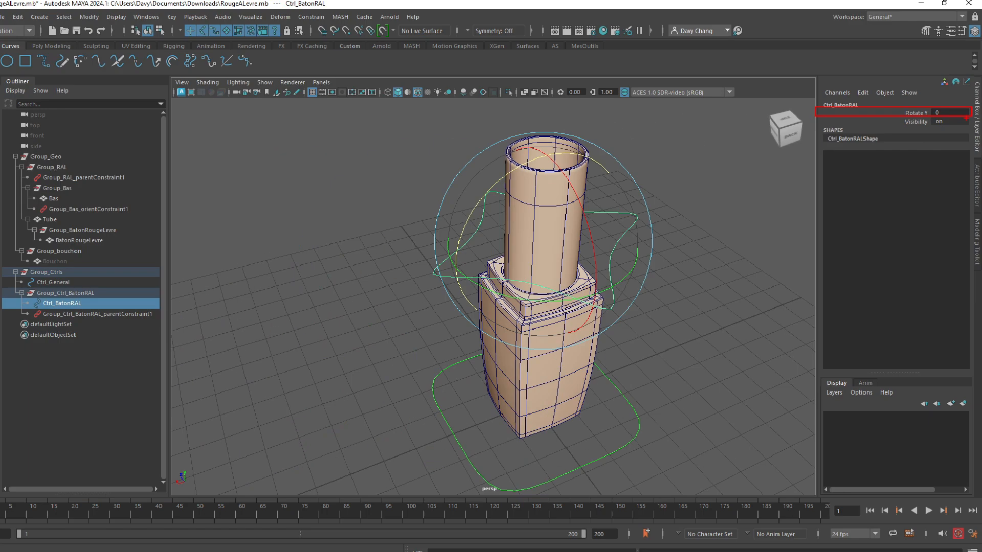
click(859, 124)
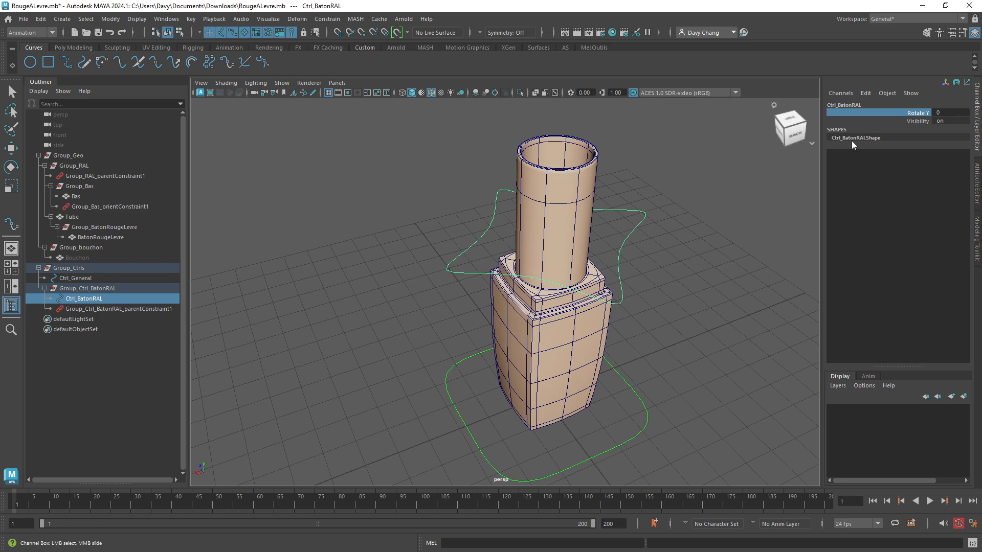
- Disable the minimum and maximum Rot Limit Z in the Limit Information of Ctrl_BatonRAL
key(e)
middle_drag(550, 301, 600, 214)
alt+drag(588, 214, 572, 224)
alt+middle_drag(572, 224, 547, 248)
alt+drag(547, 247, 550, 273)
click(977, 184)
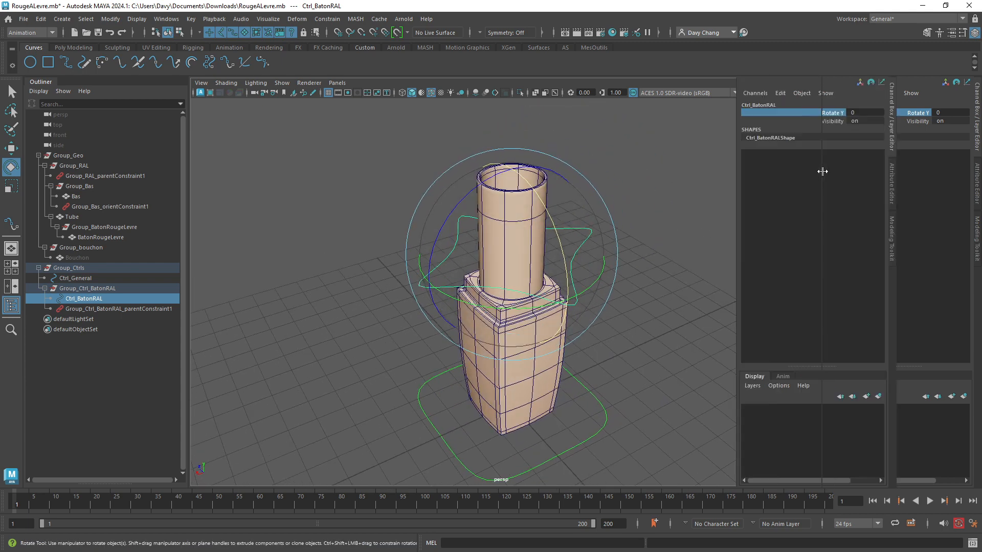
alt+middle_drag(513, 249, 497, 293)
scroll(523, 262, up, 2)
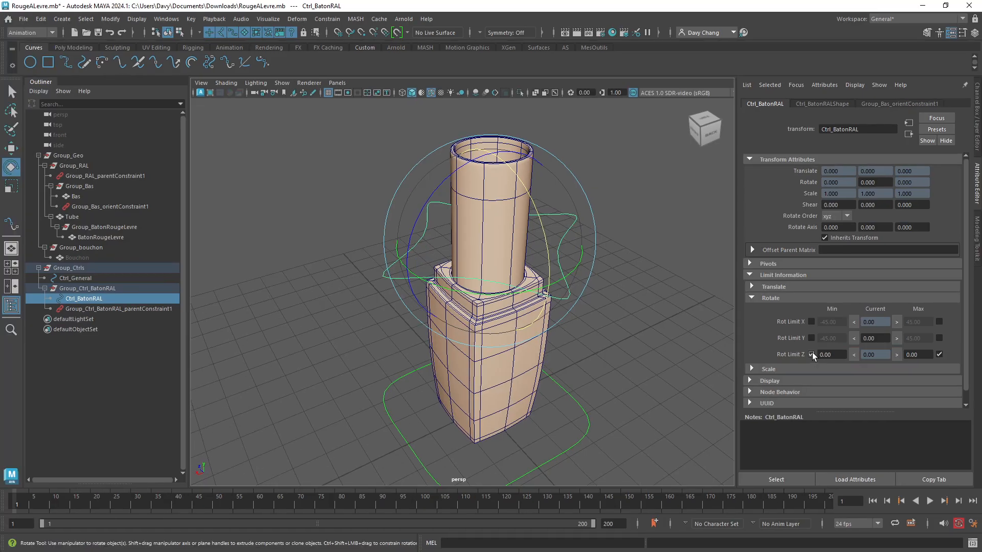
click(812, 354)
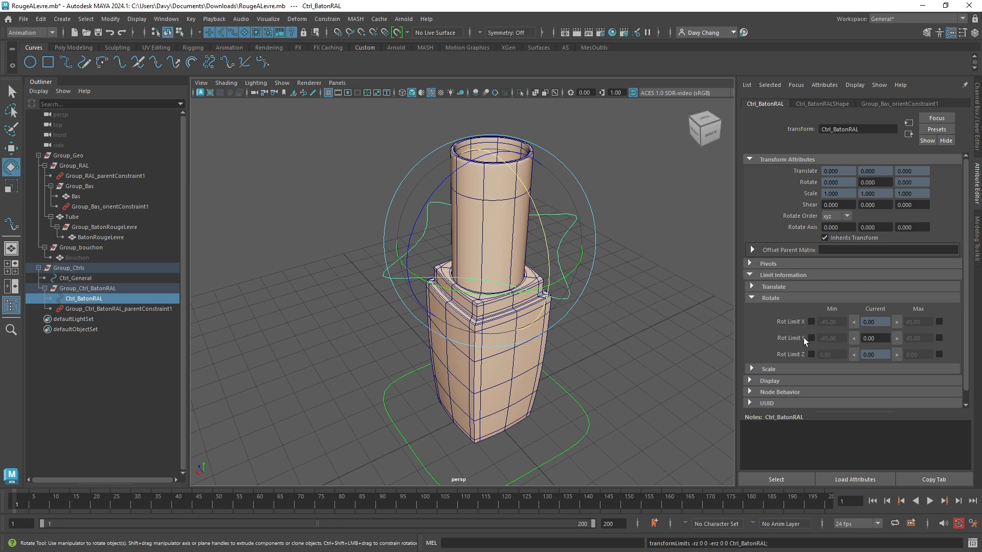
- Rotate Ctrl_BatonRAL about Y to raise the lipstick and set its Rotate Y to exactly -360
alt+right_drag(609, 275, 589, 274)
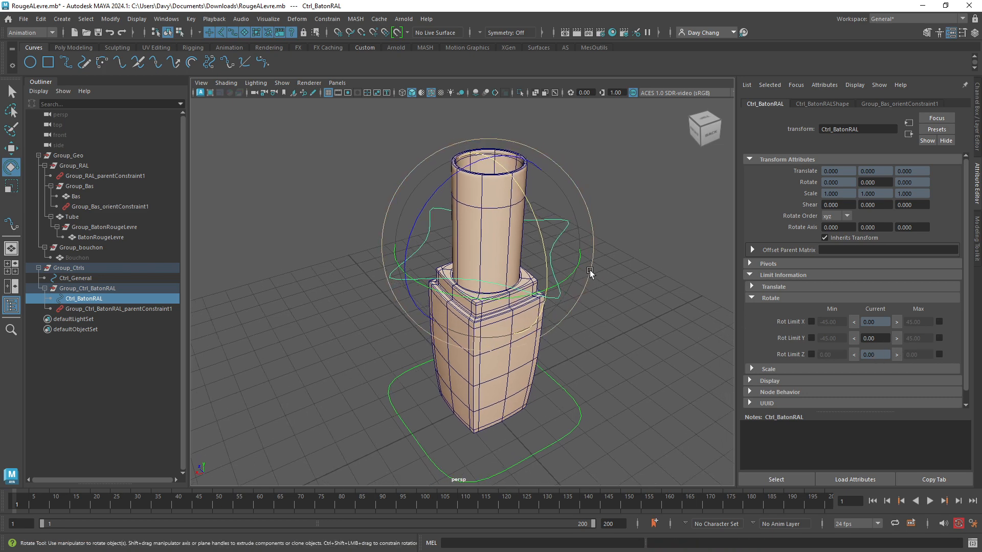
alt+middle_drag(590, 274, 653, 287)
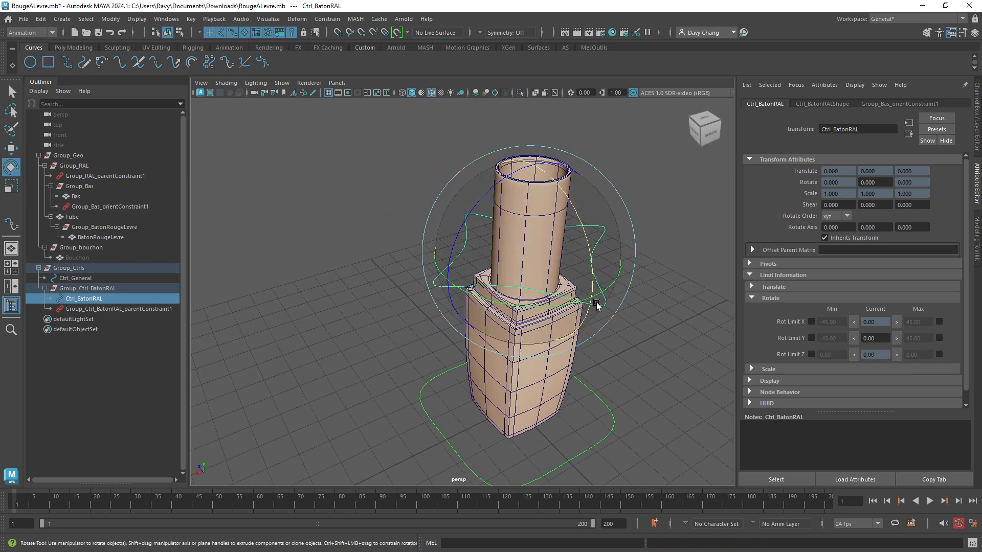
mouse_move(562, 305)
mouse_down()
mouse_move(447, 228)
mouse_move(445, 199)
mouse_move(423, 225)
mouse_move(482, 161)
mouse_move(591, 189)
mouse_move(598, 215)
mouse_move(571, 290)
mouse_up()
click(885, 339)
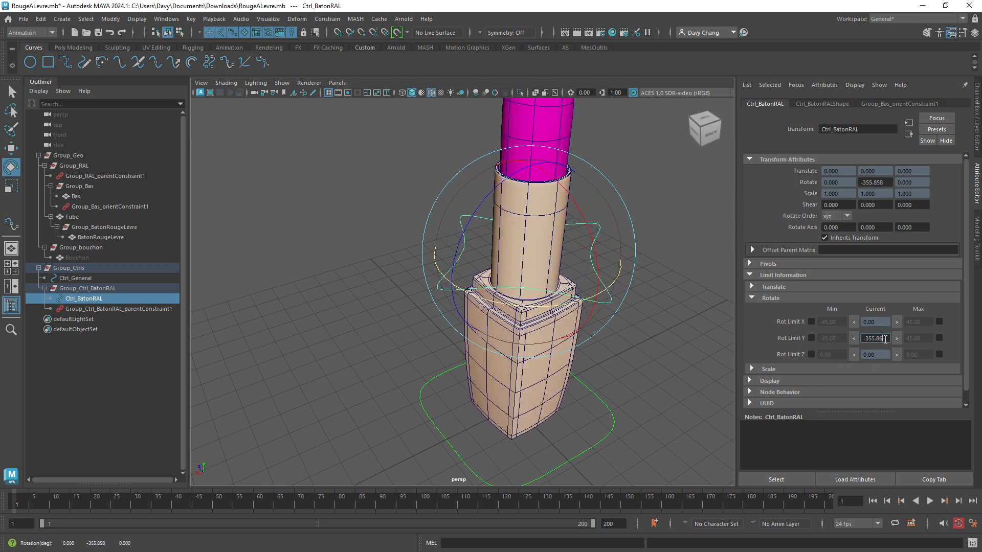
double_click(885, 339)
key(BackSpace)
text(-360)
key(Return)
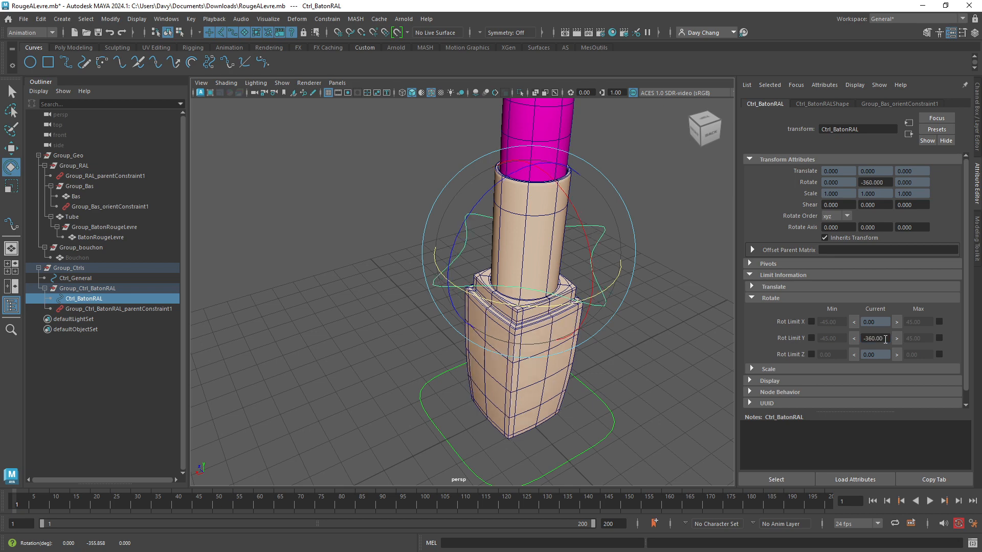
- Enable the Rot Limit Y minimum of Ctrl_BatonRAL and set it to -360.00
click(811, 338)
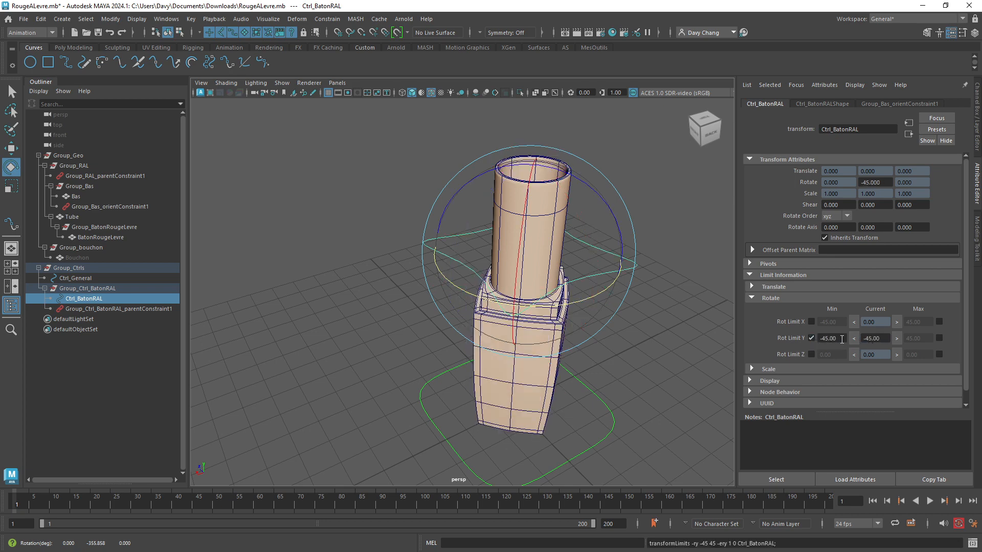
double_click(842, 339)
text(-360)
key(Return)
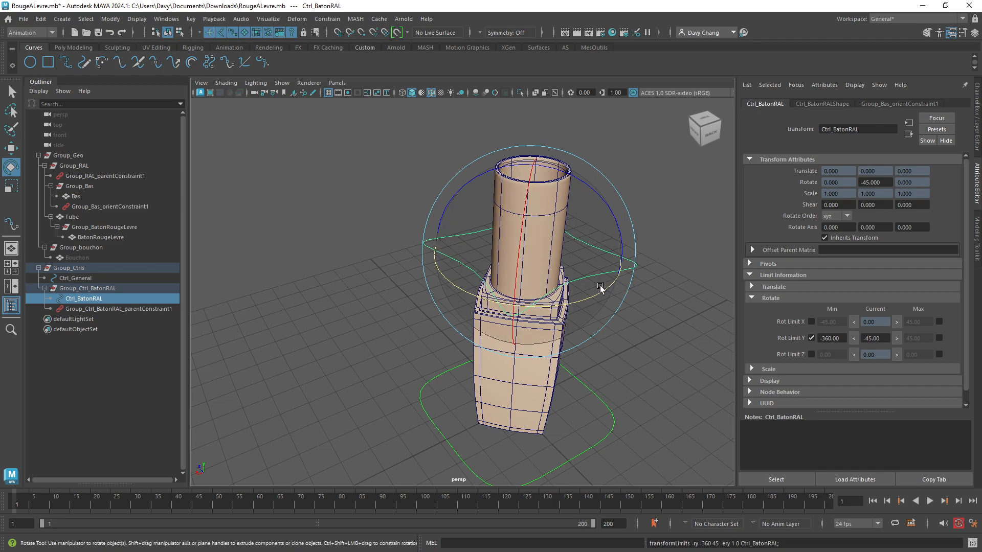
- Bring the Y rotation of Ctrl_BatonRAL back to 0 and enable its Rot Limit Y maximum at 0.00
drag(614, 288, 670, 217)
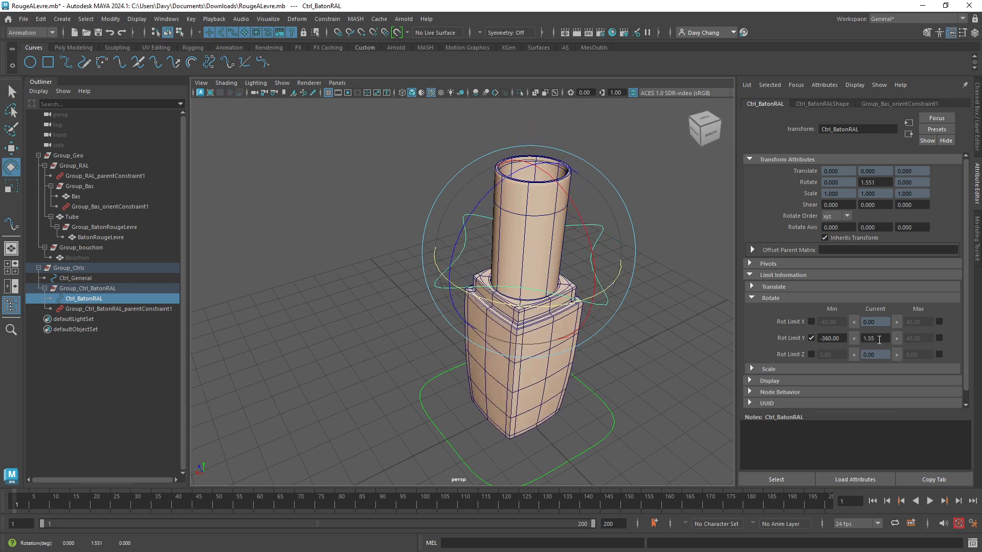
click(878, 338)
click(939, 338)
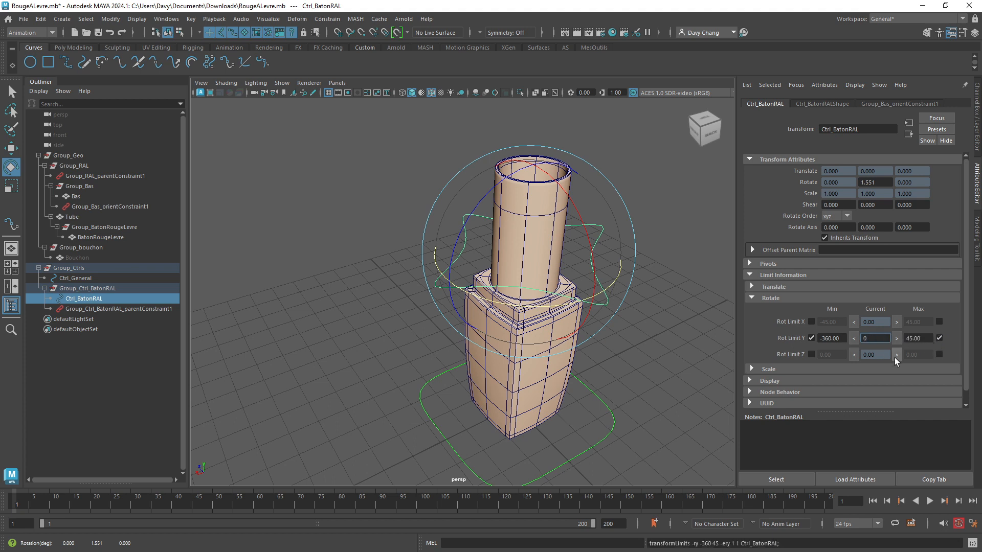
key(Tab)
click(897, 338)
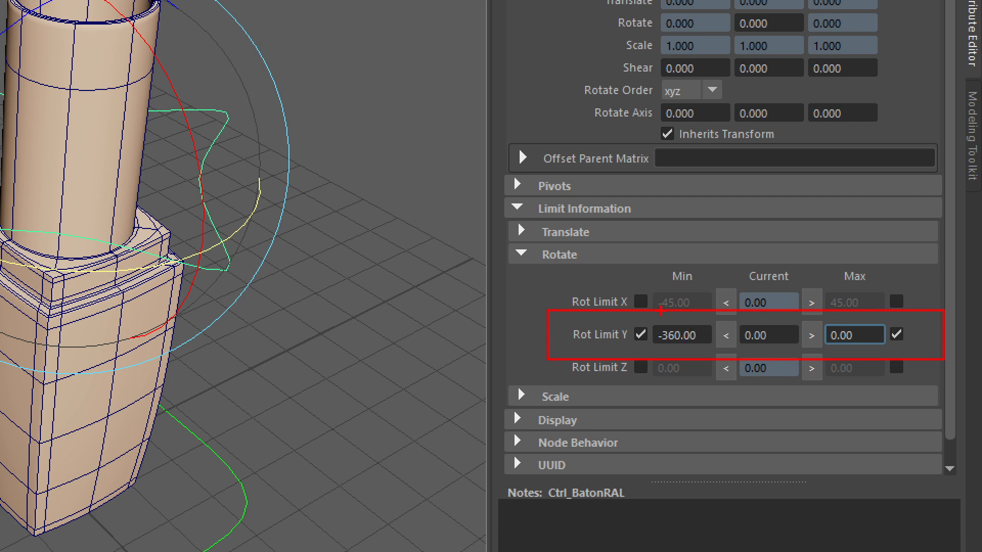
drag(661, 311, 716, 333)
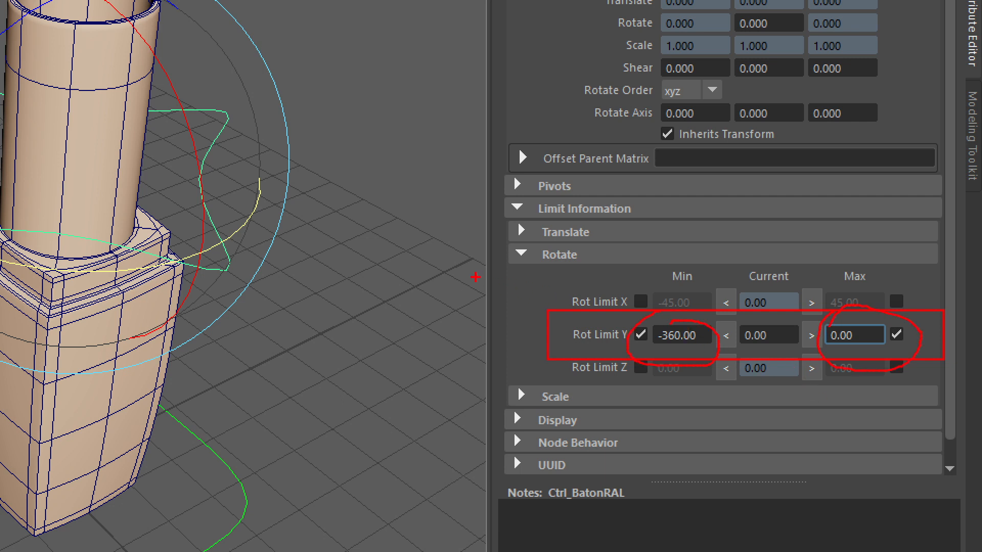
drag(366, 239, 891, 240)
drag(841, 224, 885, 264)
drag(297, 285, 360, 287)
mouse_move(409, 278)
mouse_down()
mouse_move(388, 293)
mouse_move(408, 279)
mouse_up()
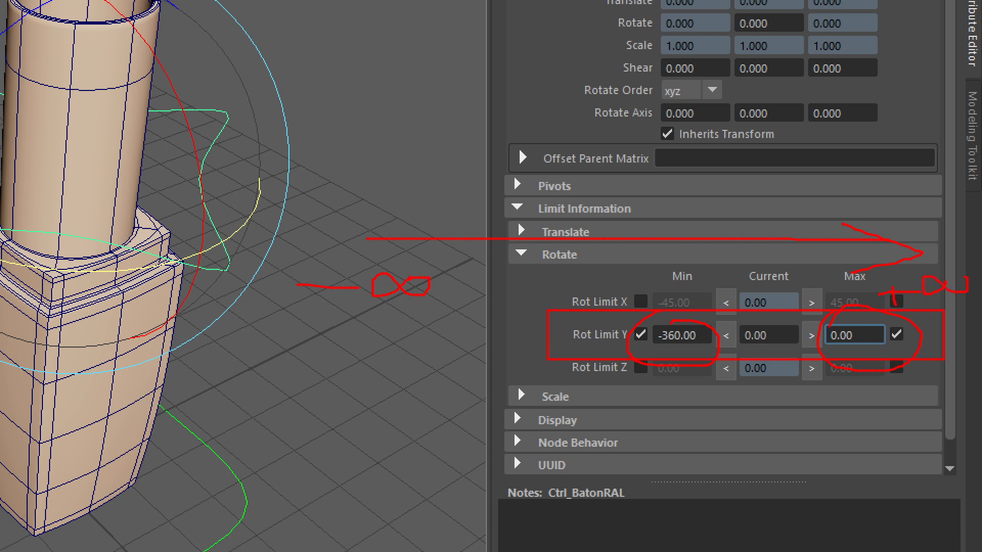
drag(619, 228, 622, 268)
drag(607, 176, 603, 165)
drag(428, 225, 428, 268)
drag(413, 180, 410, 197)
mouse_move(444, 154)
mouse_down()
mouse_move(438, 186)
mouse_move(461, 170)
mouse_up()
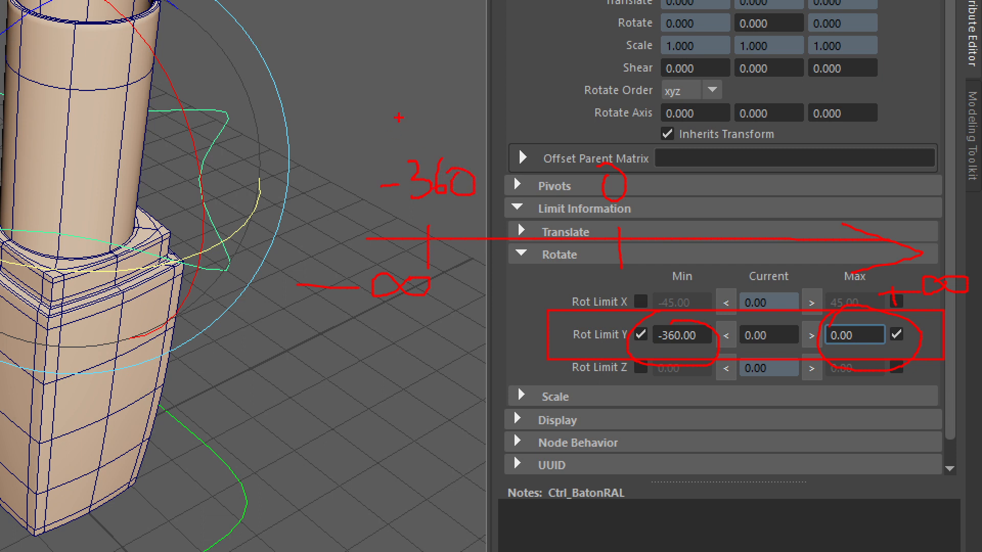
click(429, 94)
mouse_move(430, 113)
mouse_down()
mouse_move(432, 130)
mouse_move(466, 132)
mouse_up()
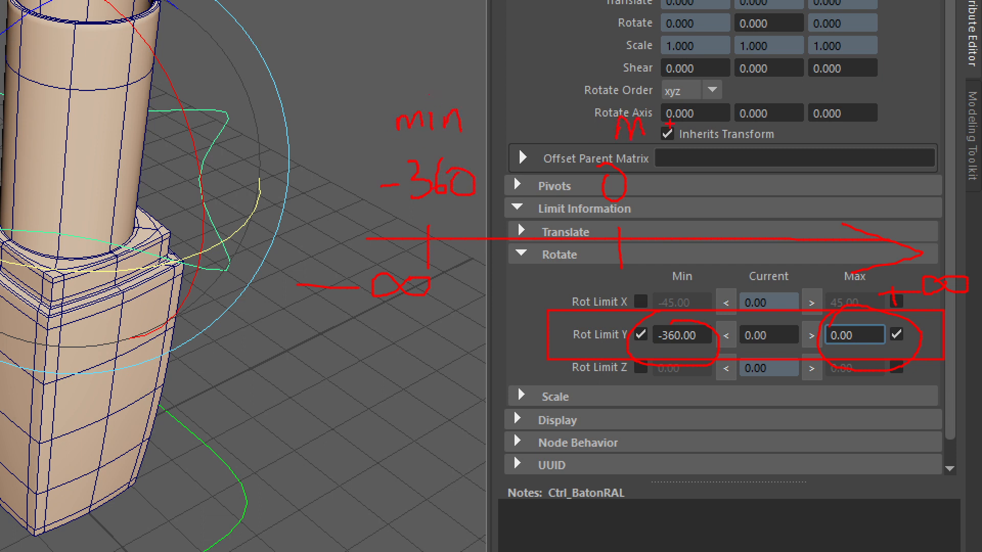
drag(591, 122, 601, 90)
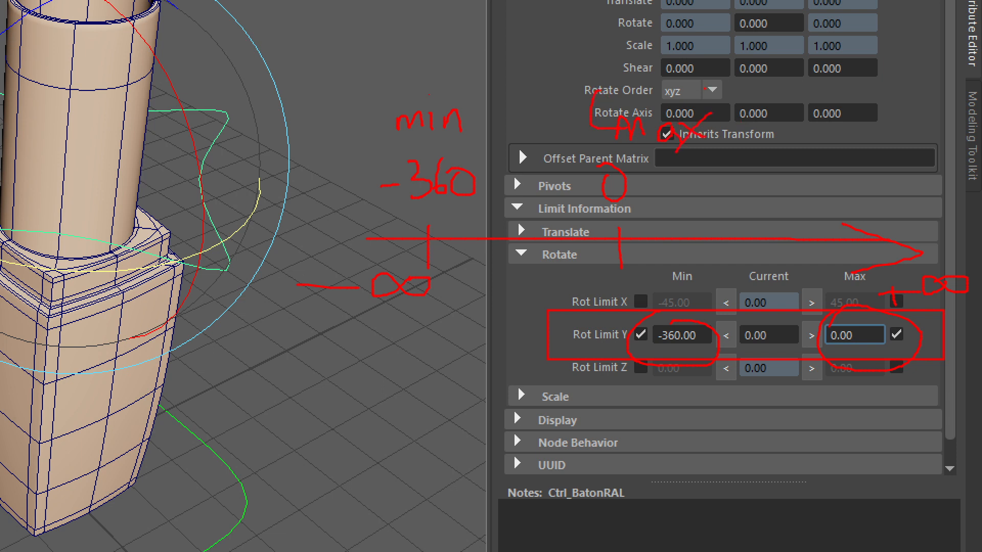
drag(705, 88, 706, 169)
drag(376, 86, 383, 133)
drag(472, 87, 493, 134)
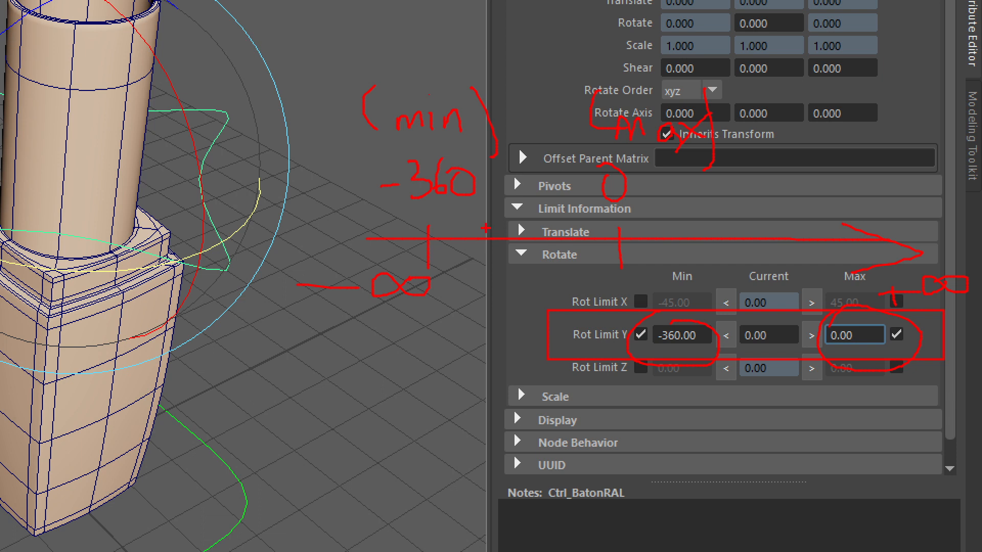
mouse_move(359, 149)
mouse_down()
mouse_move(344, 197)
mouse_move(493, 215)
mouse_up()
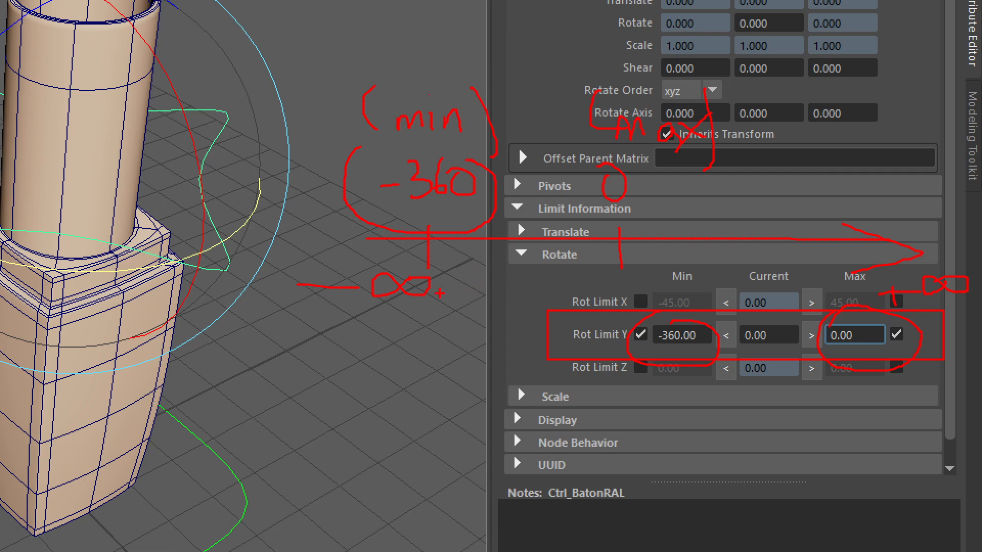
key(Escape)
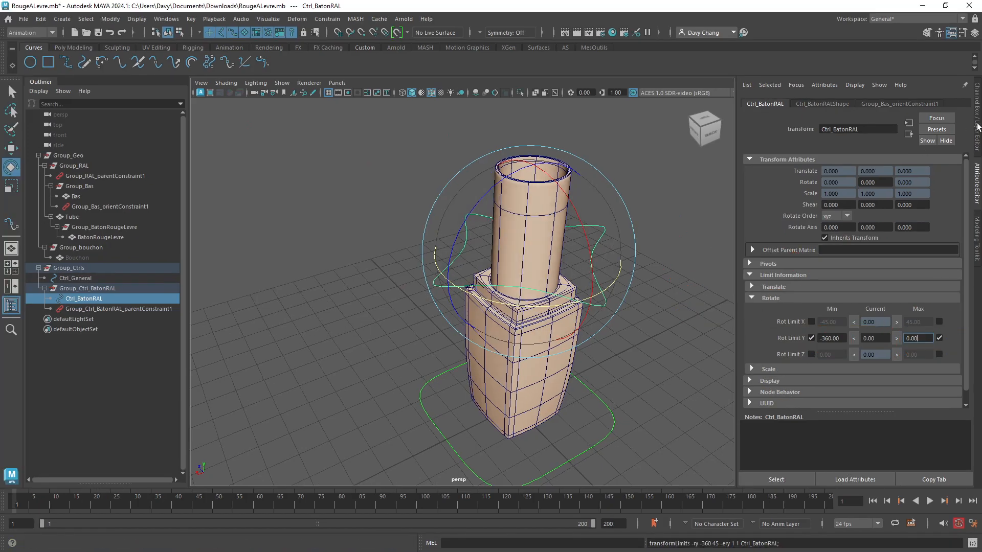
- Show the remaining channels of Ctrl_BatonRAL and test-rotate it about Z and X to check the locked axes
click(977, 126)
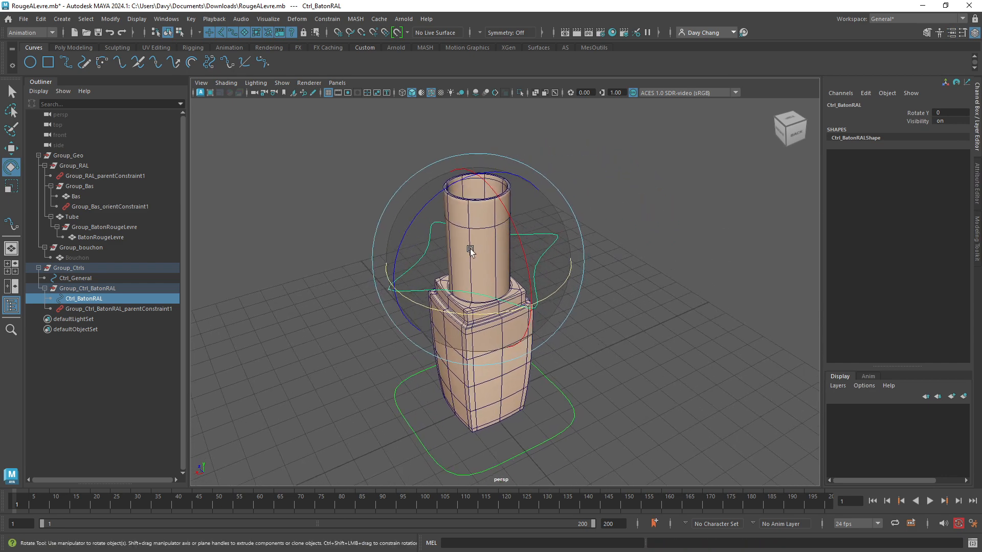
drag(430, 200, 417, 215)
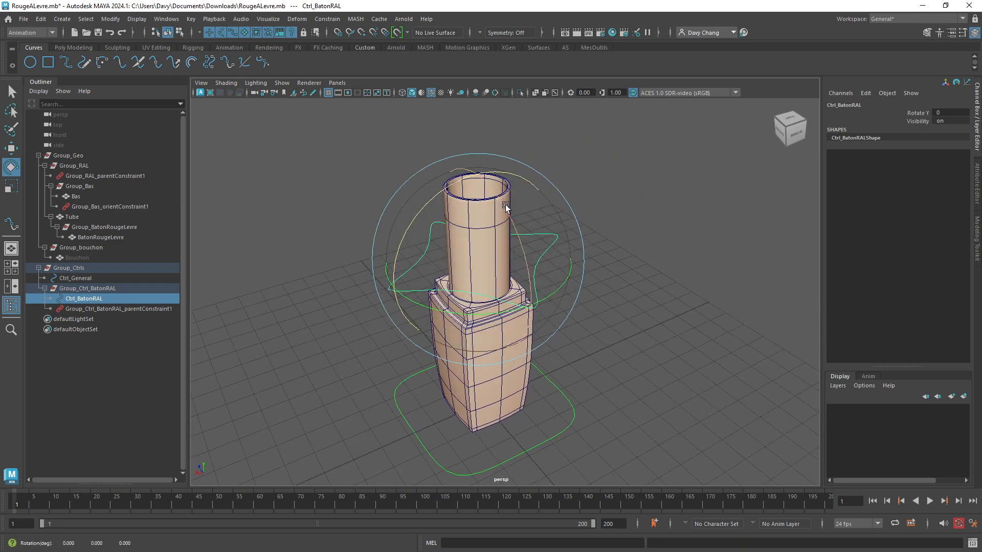
drag(505, 205, 517, 277)
alt+right_drag(518, 277, 499, 255)
alt+middle_drag(498, 255, 539, 256)
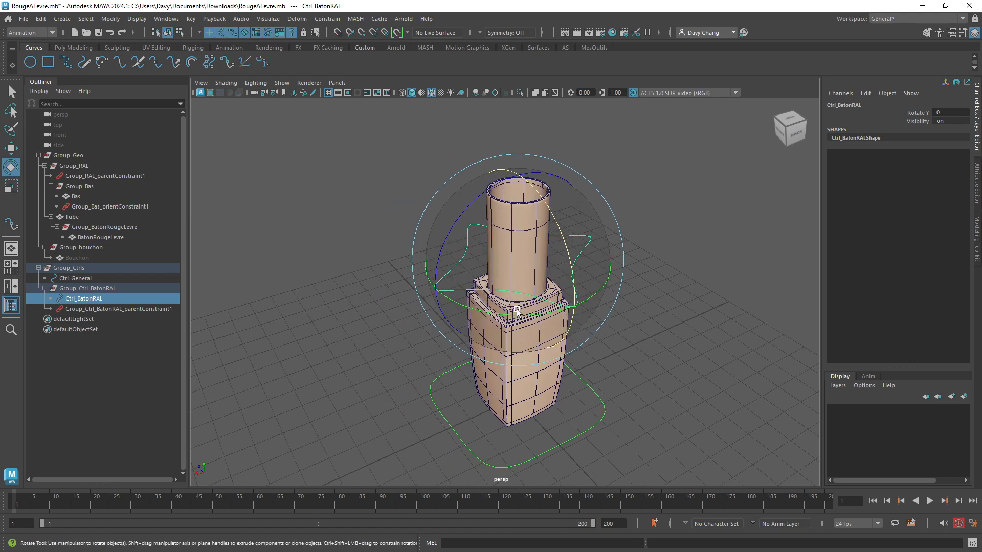
- Rotate Ctrl_BatonRAL about Y to -360 to raise the lipstick fully and check it from several angles
drag(526, 317, 575, 332)
alt+right_drag(575, 331, 577, 294)
alt+drag(542, 281, 512, 306)
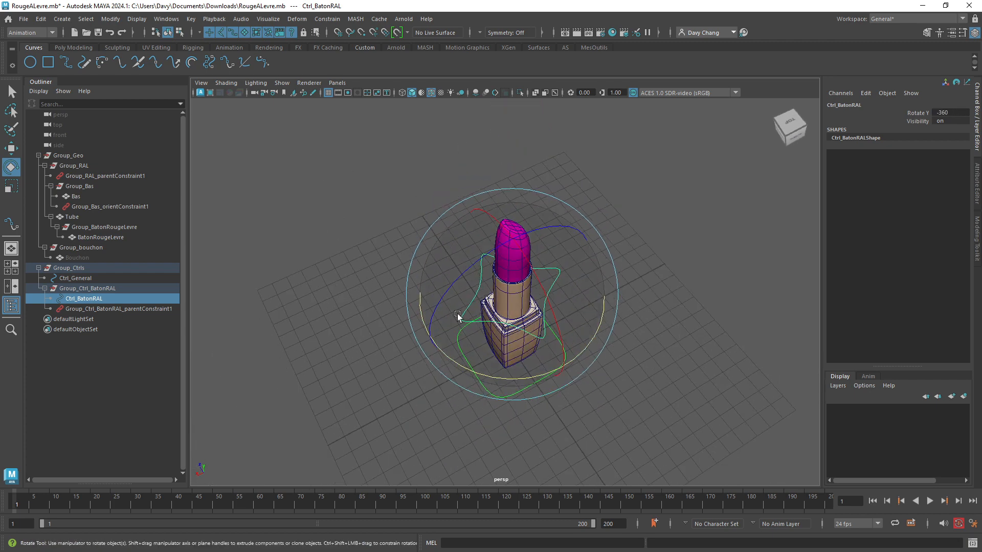
alt+right_drag(459, 318, 529, 334)
alt+drag(530, 334, 456, 376)
alt+drag(344, 247, 539, 287)
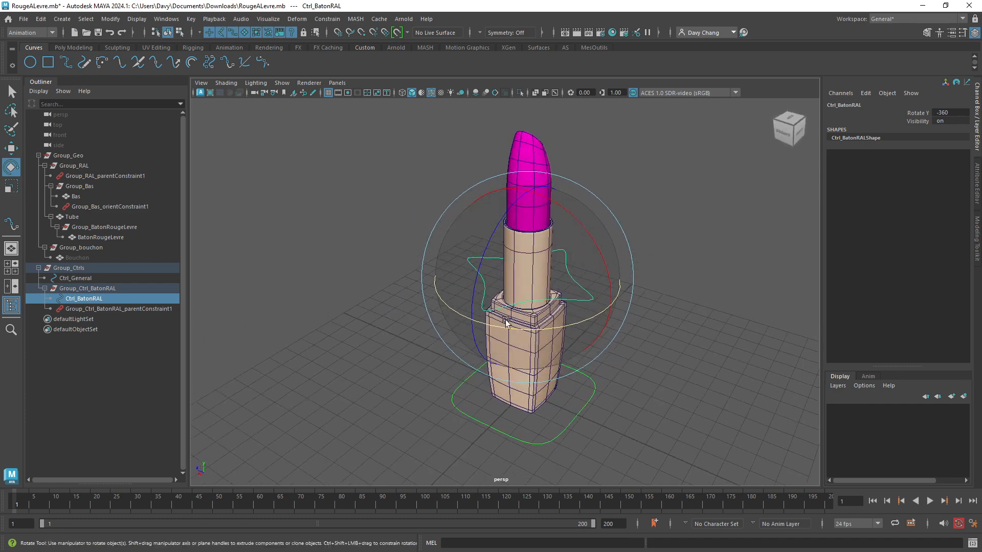
alt+right_drag(506, 323, 492, 315)
alt+middle_drag(492, 314, 493, 305)
- Test-move and test-rotate the whole lipstick with Ctrl_General, undoing each trial
click(465, 366)
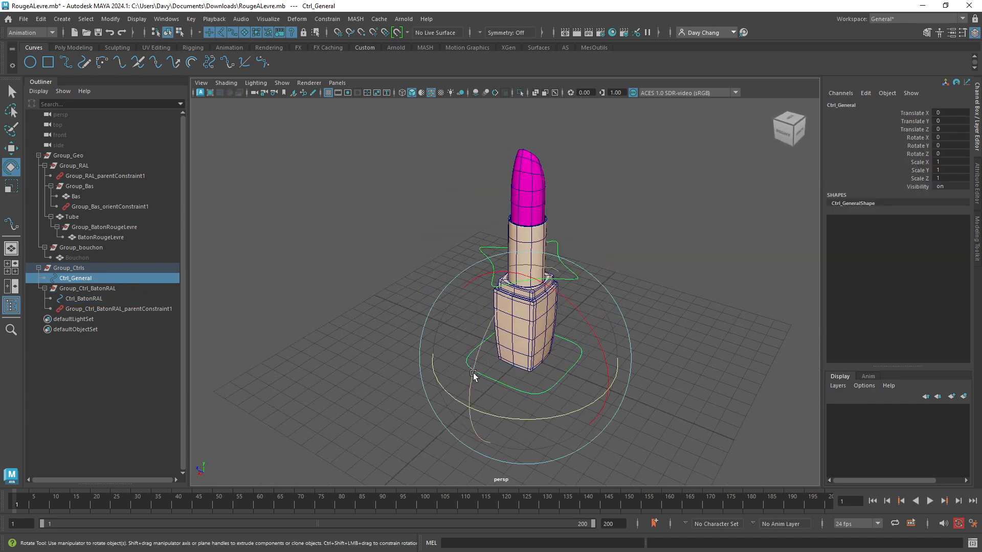
alt+drag(459, 344, 525, 346)
key(w)
alt+right_drag(525, 346, 521, 327)
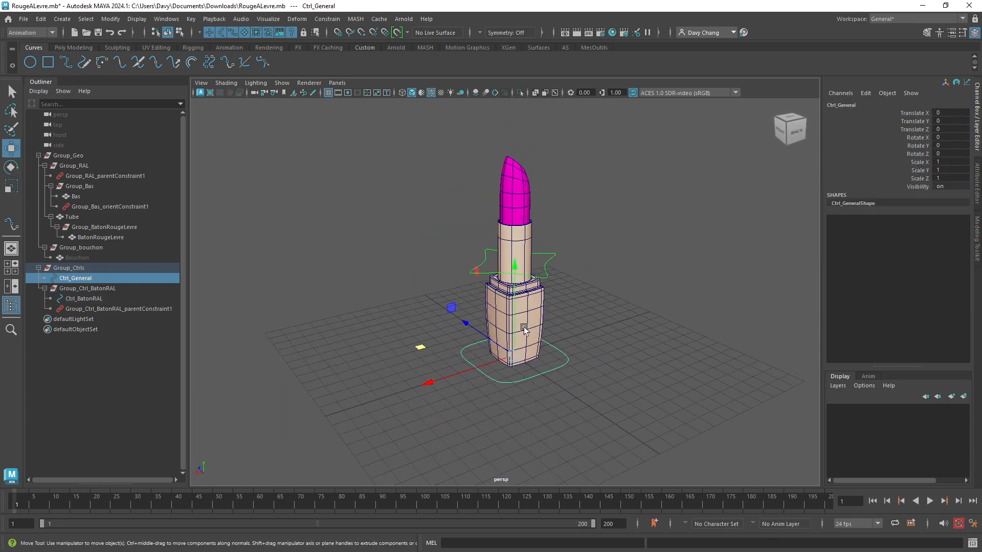
alt+middle_drag(521, 328, 515, 344)
drag(446, 325, 448, 250)
key(ctrl+z)
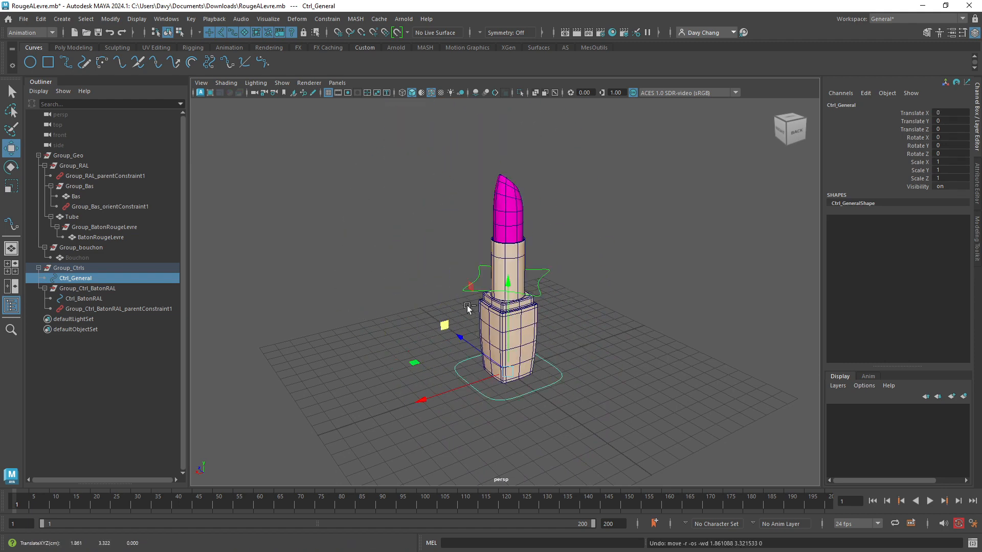
key(e)
drag(462, 353, 482, 311)
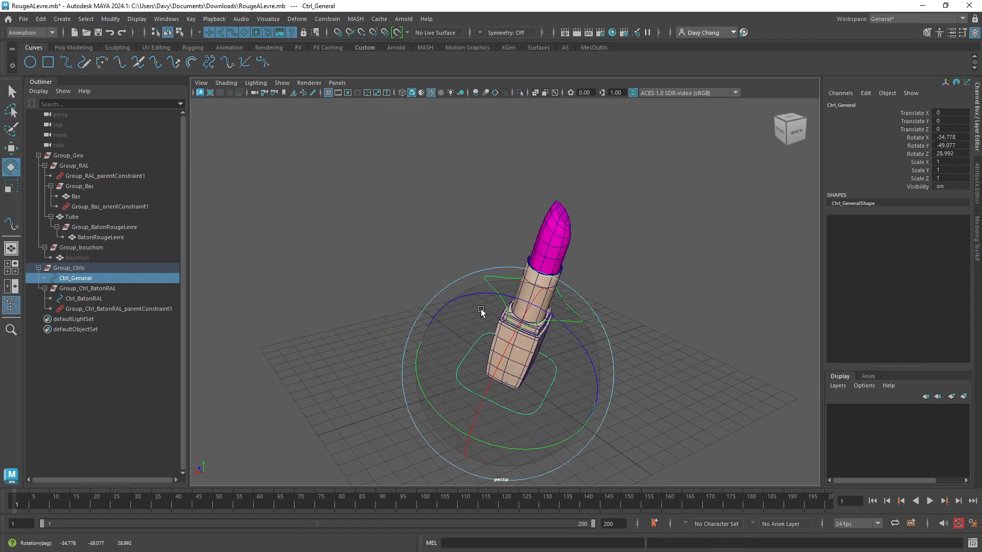
key(ctrl+z)
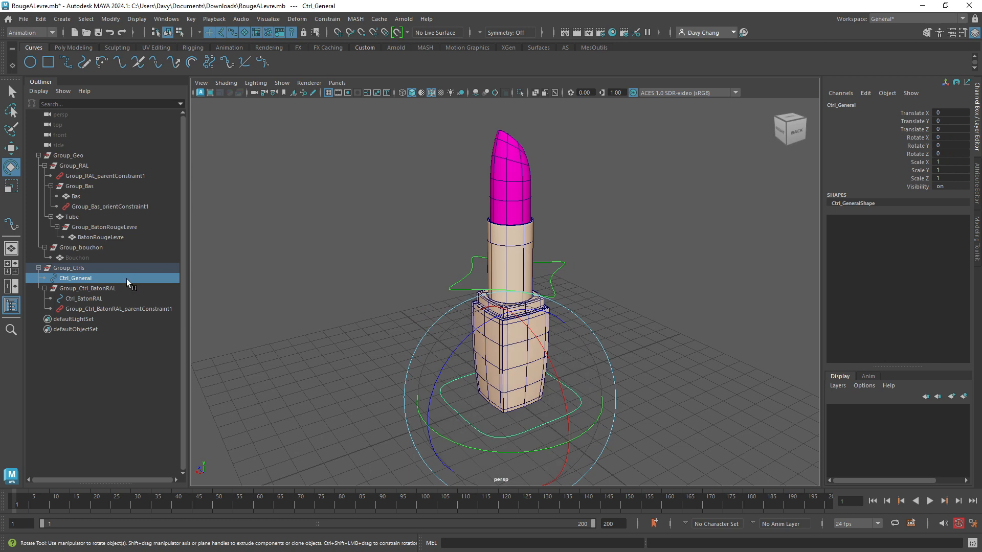
- Collapse Group_Geo in the outliner and try moving the lipstick along X with Ctrl_General
click(38, 155)
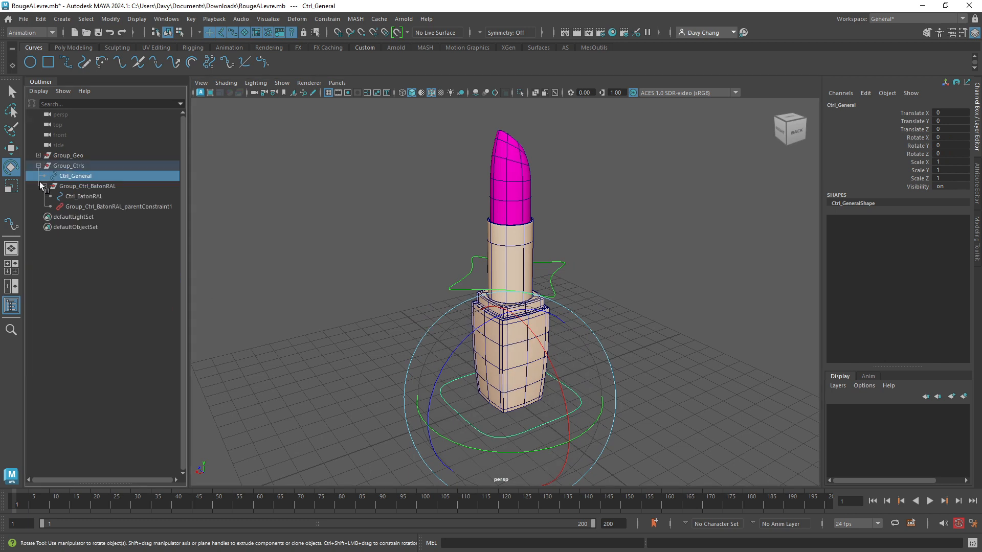
click(38, 165)
click(38, 166)
key(w)
alt+drag(529, 385, 441, 391)
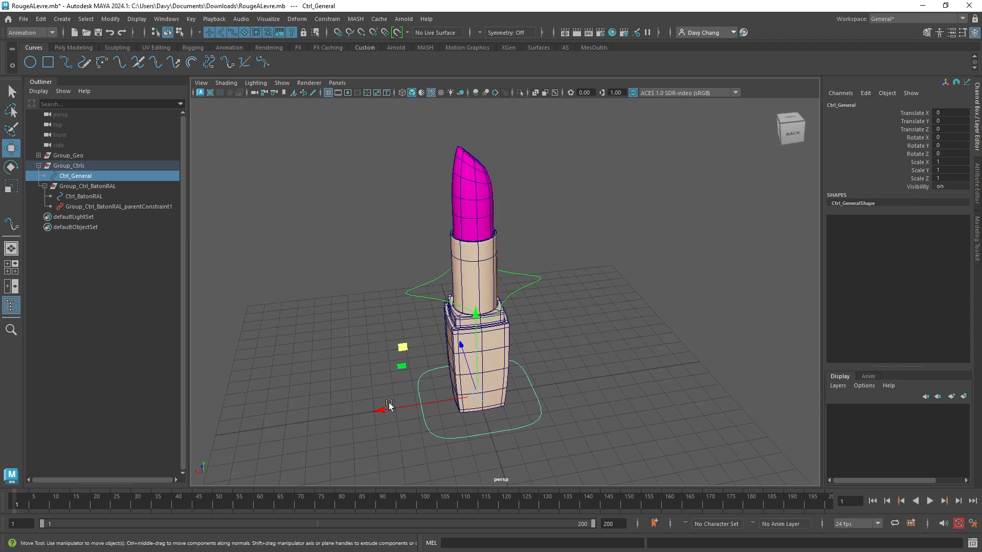
drag(387, 406, 401, 372)
alt+drag(474, 362, 434, 319)
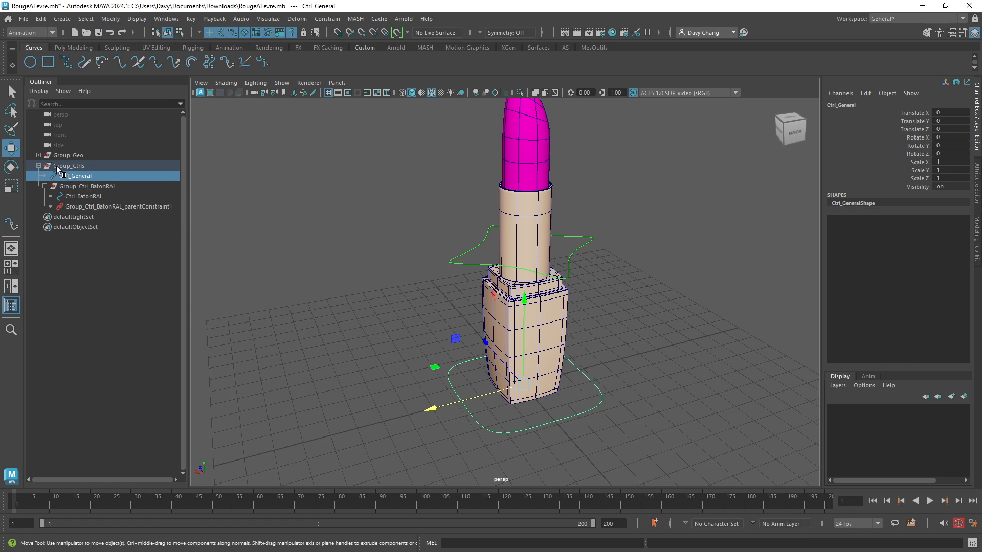
- Examine the contents of Group_Geo and Group_Ctrls in the outliner and collapse both groups
click(38, 156)
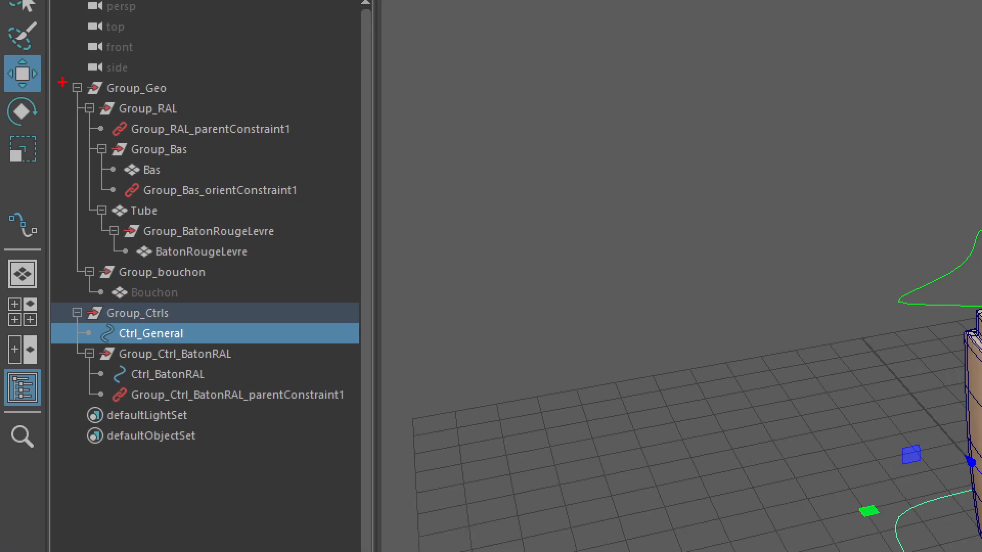
drag(57, 72, 327, 303)
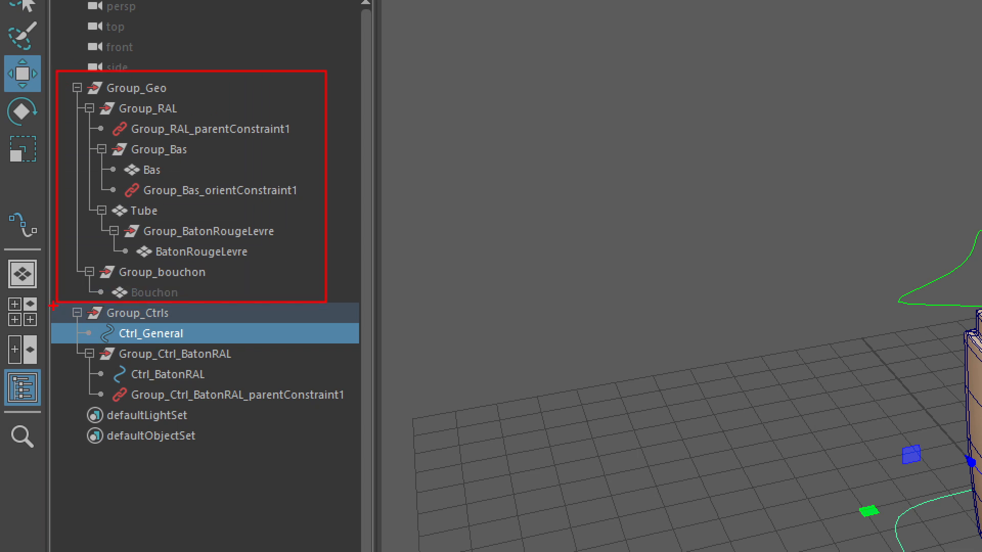
mouse_move(53, 305)
mouse_down()
mouse_move(300, 477)
mouse_move(365, 417)
mouse_up()
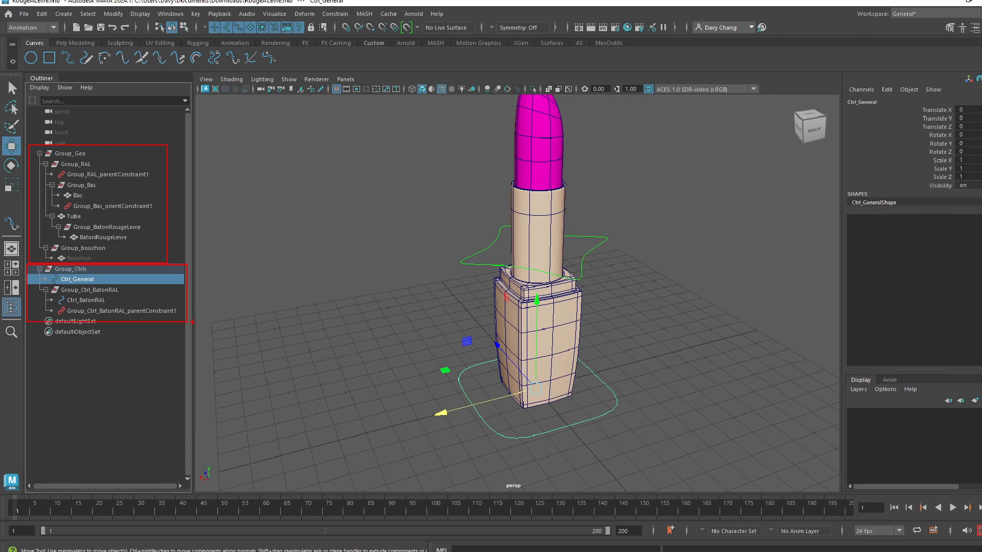
click(39, 155)
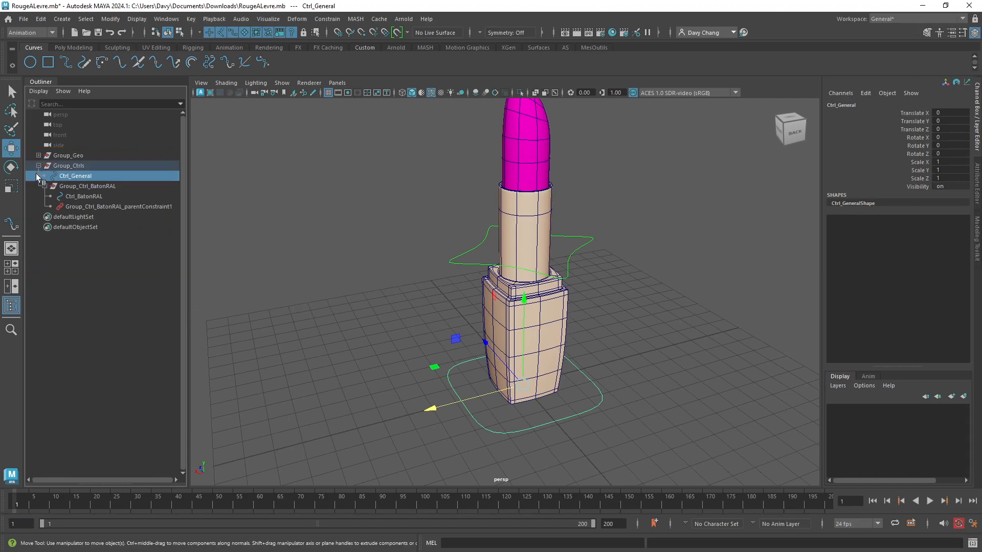
click(39, 165)
- Reset the Rotate Y of Ctrl_BatonRAL to 0 to lower the lipstick, and deselect the control
alt+right_drag(453, 288, 418, 258)
alt+middle_drag(450, 266, 518, 301)
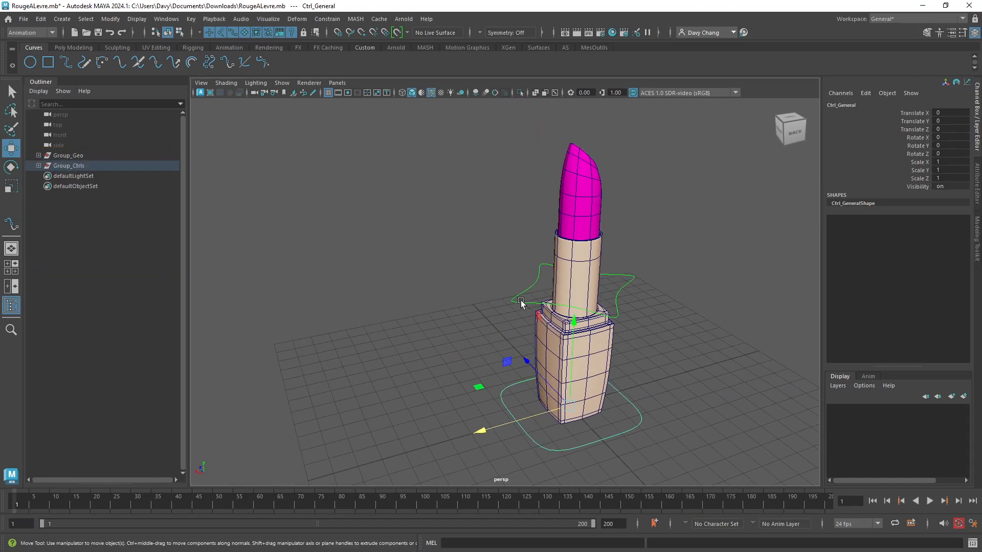
click(521, 288)
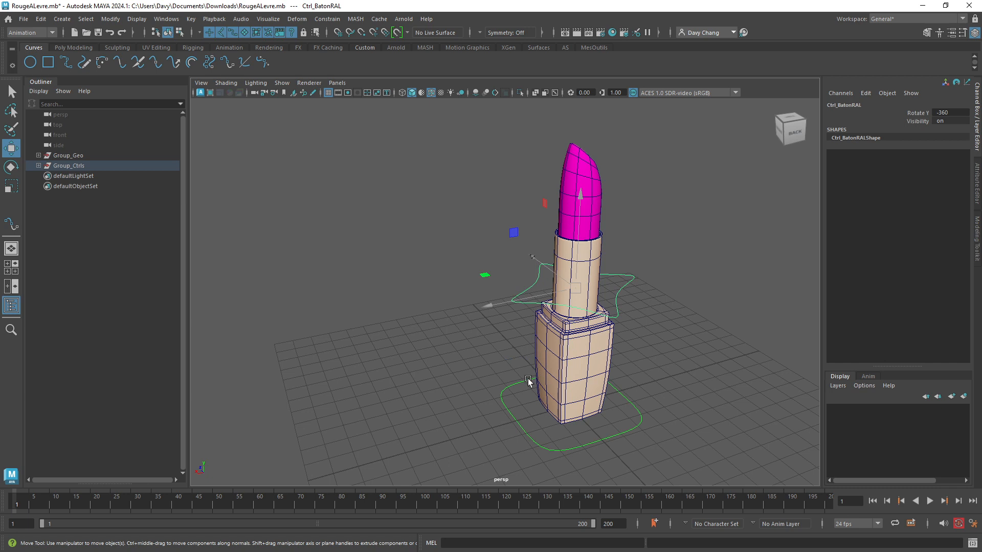
click(948, 113)
text(0)
key(Return)
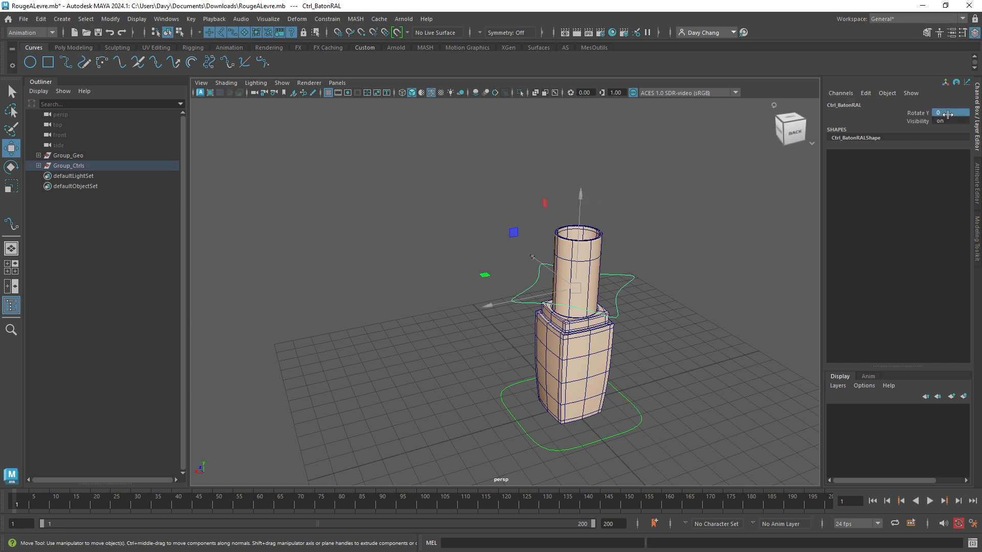
click(387, 253)
- Select Group_Geo and Group_Ctrls together and expand their full hierarchies in the outliner
click(65, 156)
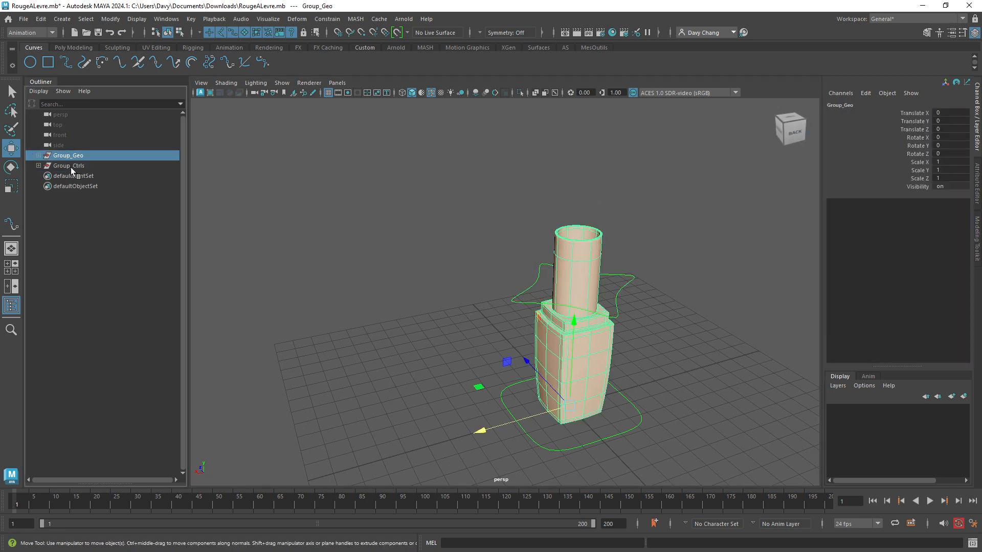
ctrl+click(69, 165)
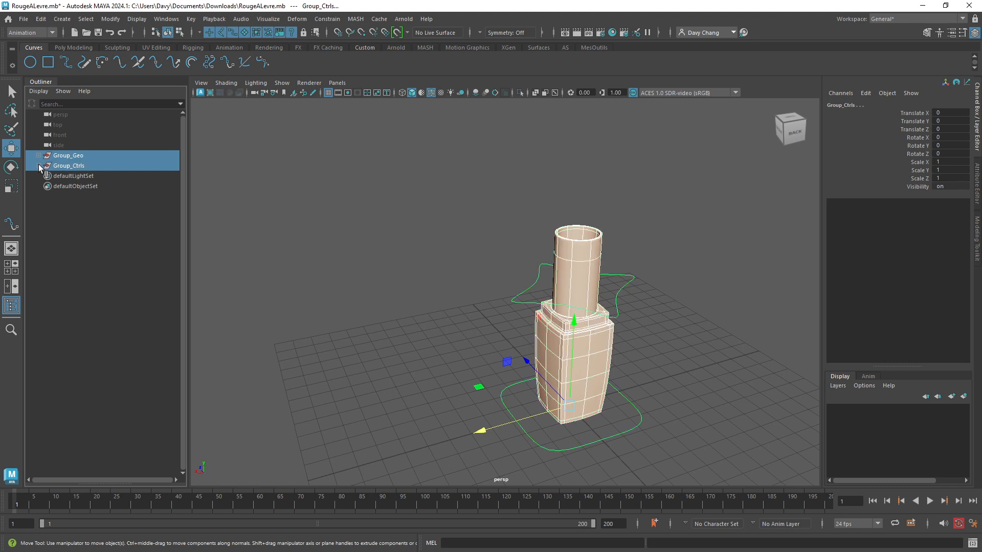
shift+click(38, 165)
shift+click(38, 155)
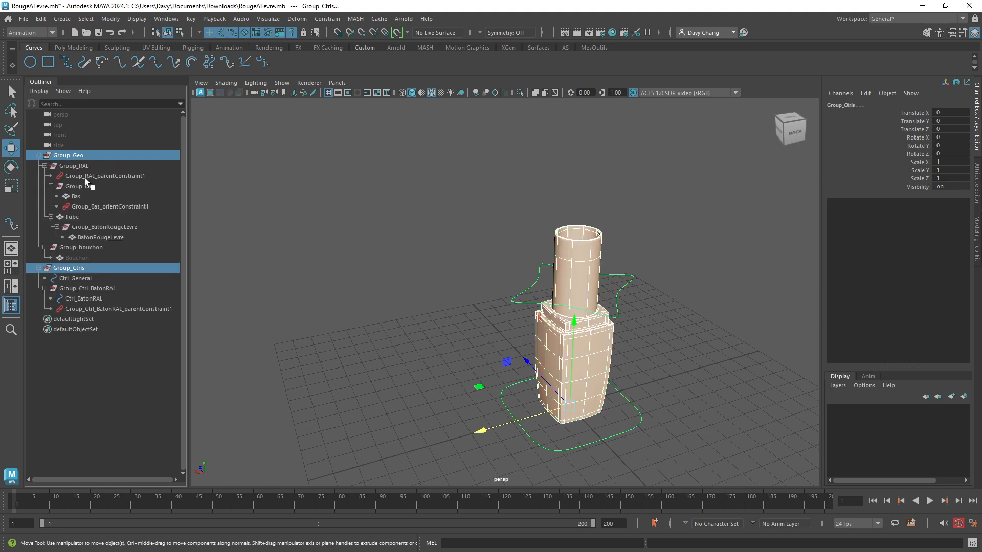
- Put only the two top-level groups, Group_Geo and Group_Ctrls, into a new parent group
click(69, 158)
ctrl+click(77, 268)
click(73, 154)
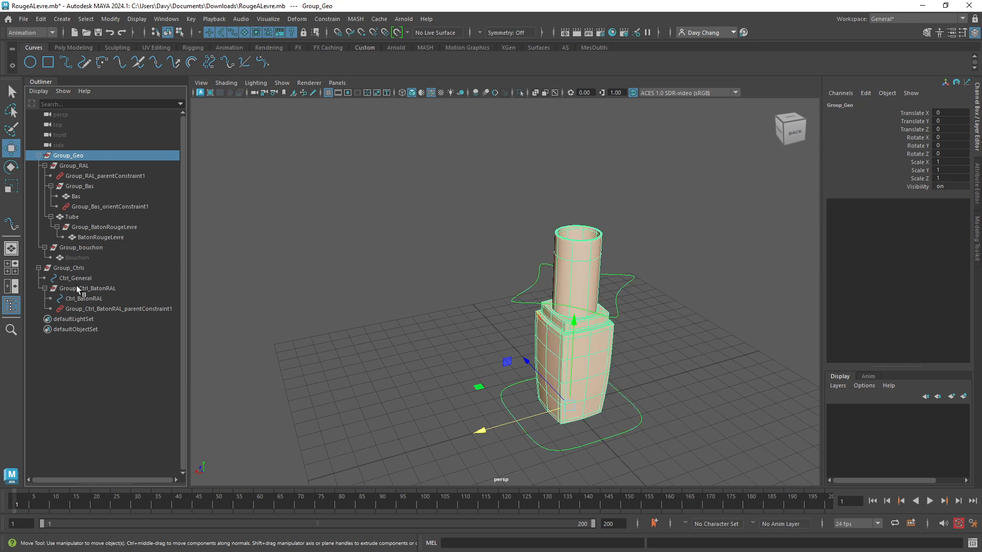
shift+click(84, 307)
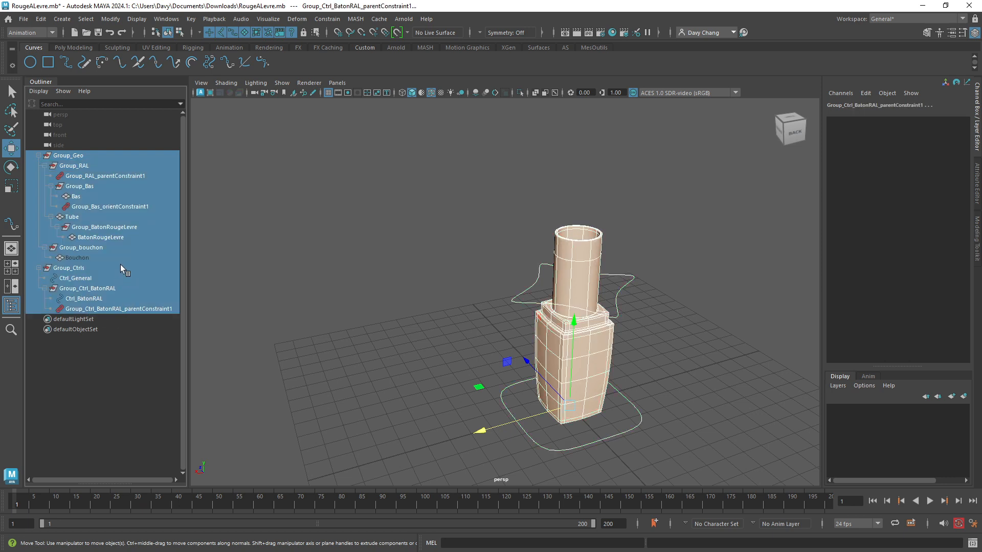
click(75, 157)
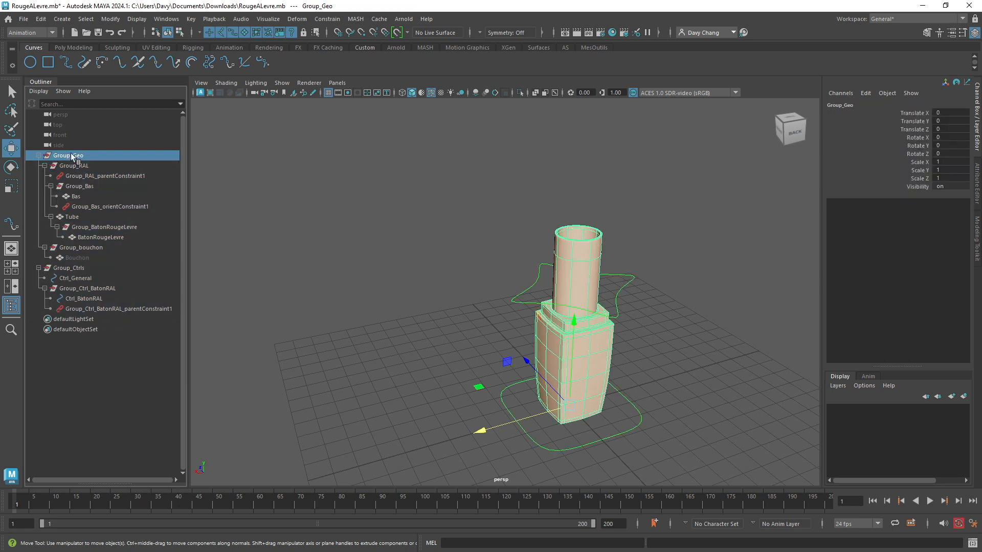
ctrl+click(62, 269)
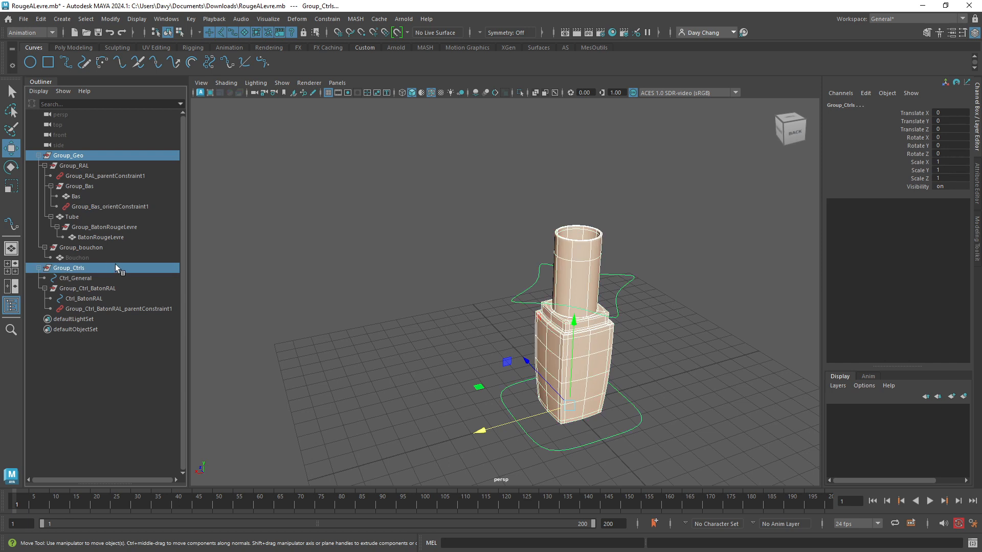
key(ctrl+g)
click(38, 155)
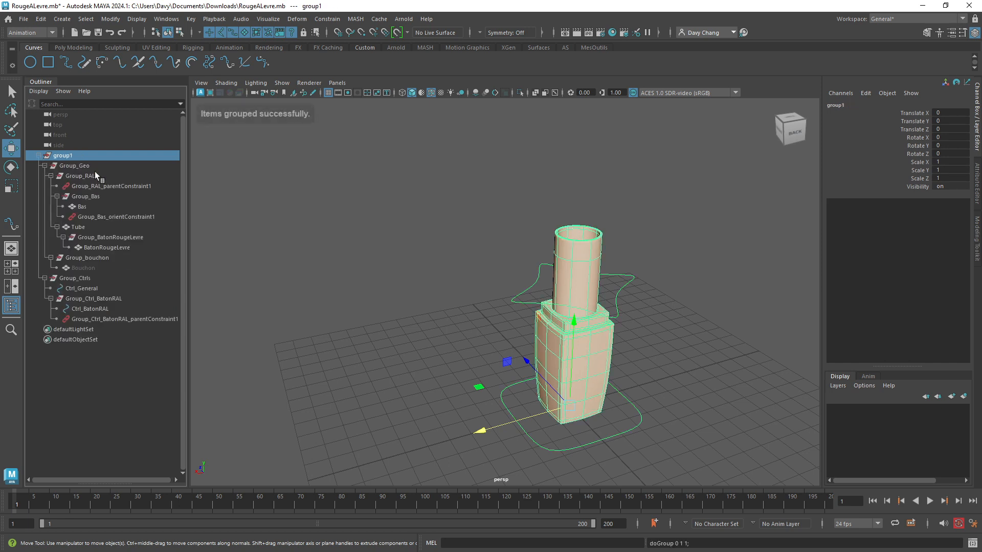
- Rename the new parent group RougeALevre, collapse it in the outliner and clear the selection
double_click(85, 156)
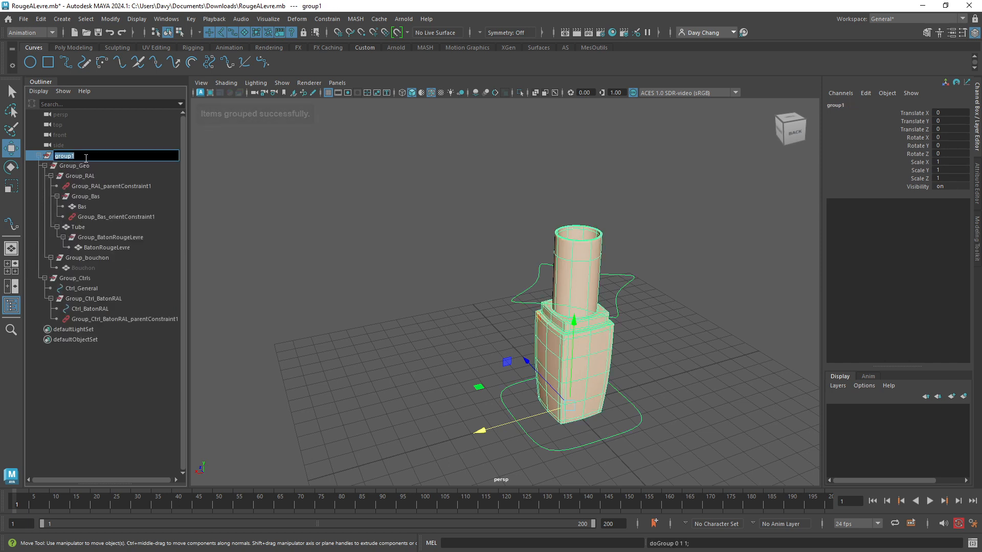
text(Rouge)
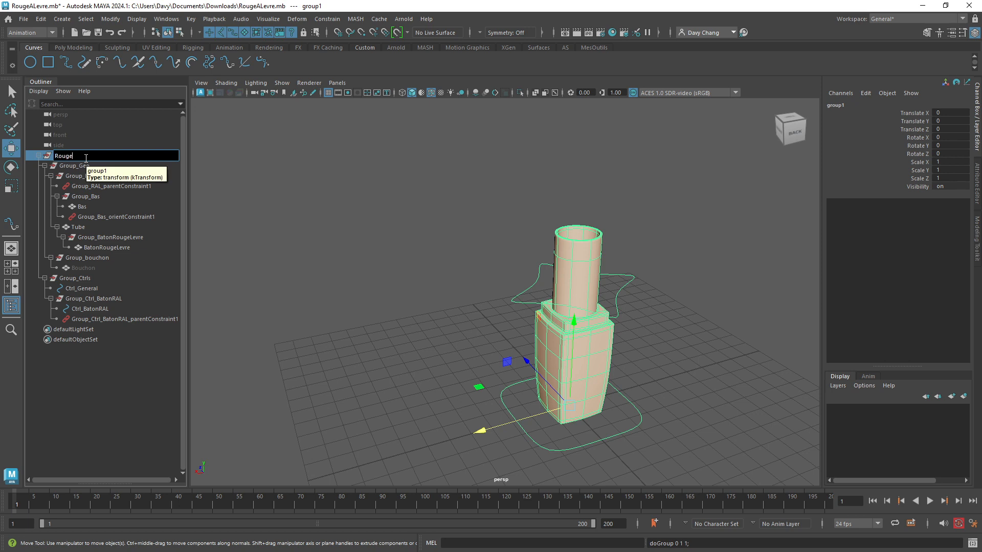
text(ALevre)
key(Return)
click(39, 155)
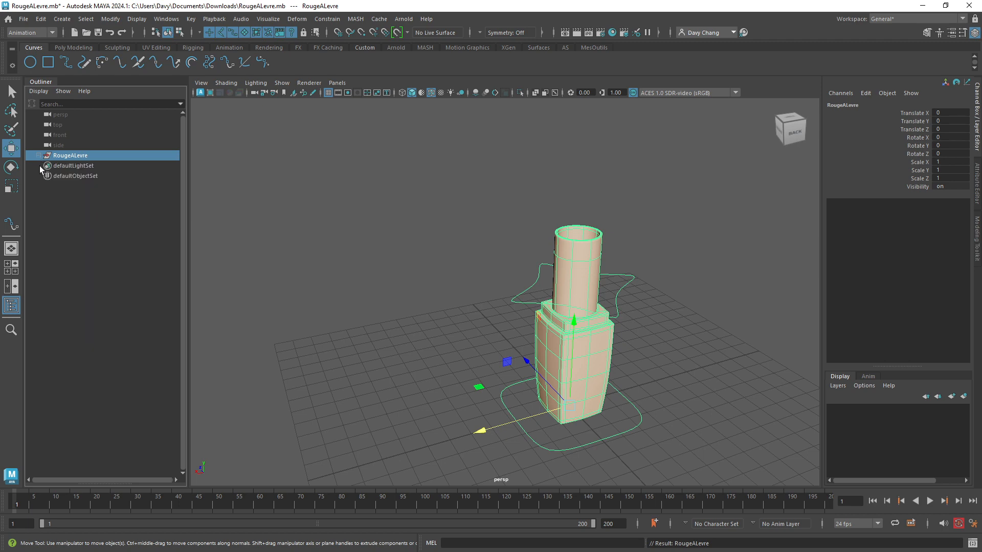
click(405, 286)
alt+middle_drag(574, 283, 538, 241)
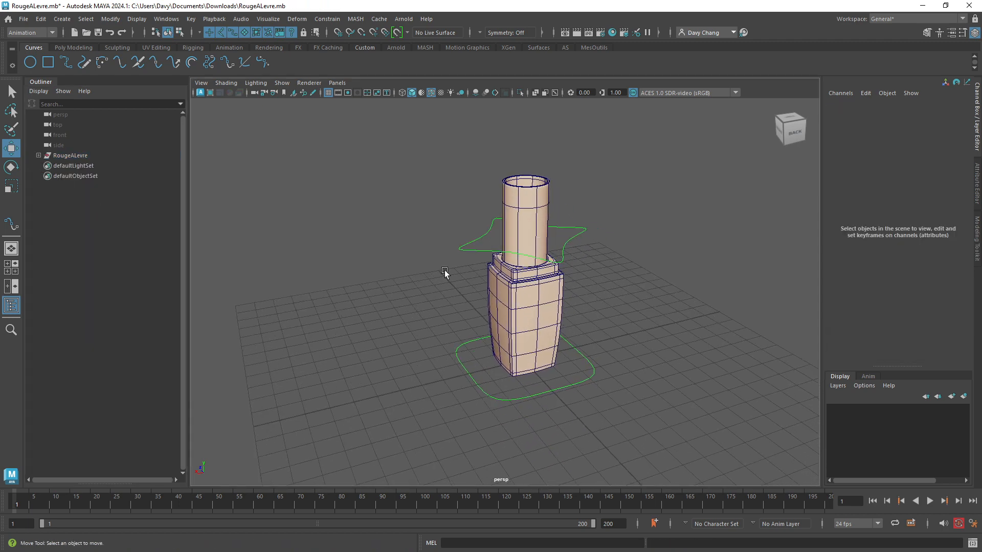
alt+right_drag(353, 248, 383, 234)
- Select the RougeALevre group and expand its full hierarchy in the outliner
click(45, 155)
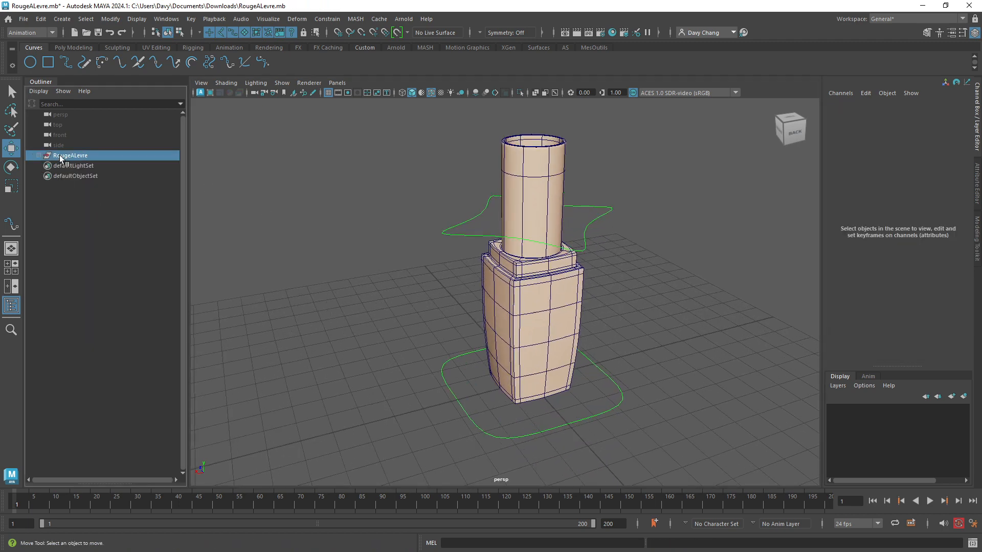
mouse_move(451, 321)
alt+mouse_down()
mouse_move(425, 325)
mouse_move(435, 325)
alt+mouse_up()
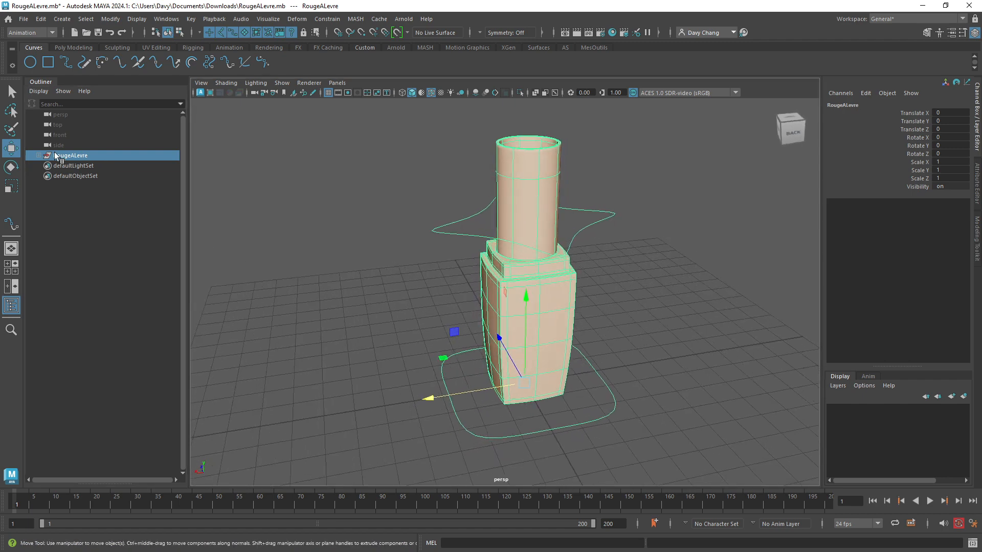
shift+click(39, 155)
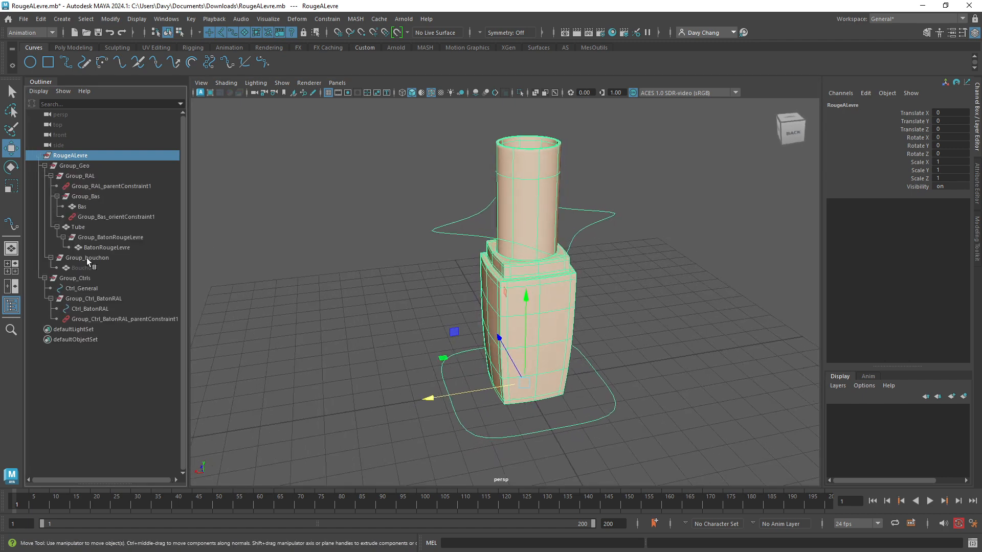
alt+right_drag(435, 324, 404, 320)
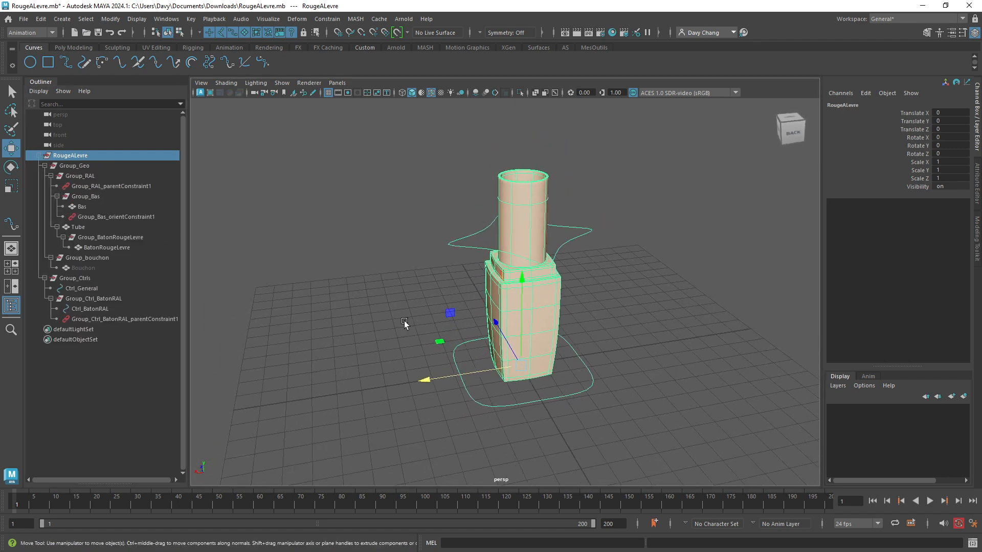
alt+middle_drag(440, 337, 406, 331)
alt+right_drag(454, 347, 419, 335)
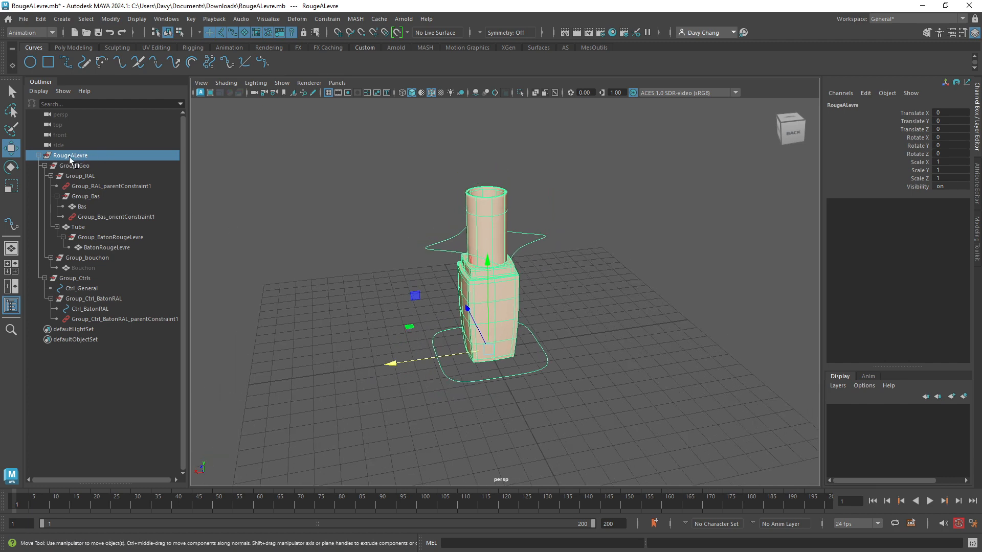
- Test-move the RougeALevre group along X to about 2.2 cm
drag(397, 361, 493, 325)
key(ctrl+z)
click(87, 155)
alt+drag(374, 297, 410, 349)
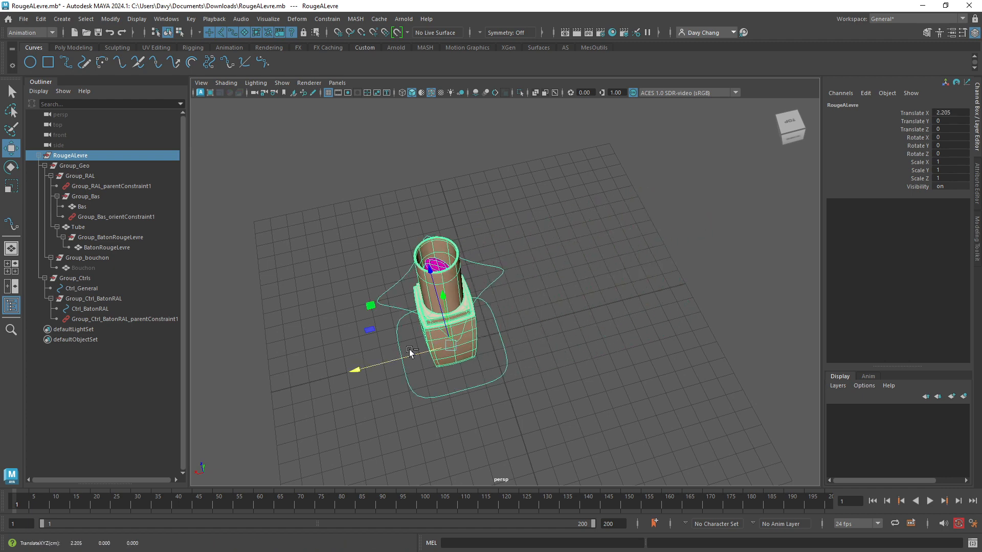
- Undo the RougeALevre group's test move, try rotating the whole group, and undo that rotation before clearing the selection
key(ctrl+z)
key(e)
drag(455, 321, 506, 328)
key(ctrl+z)
key(ctrl+z)
alt+drag(349, 272, 404, 327)
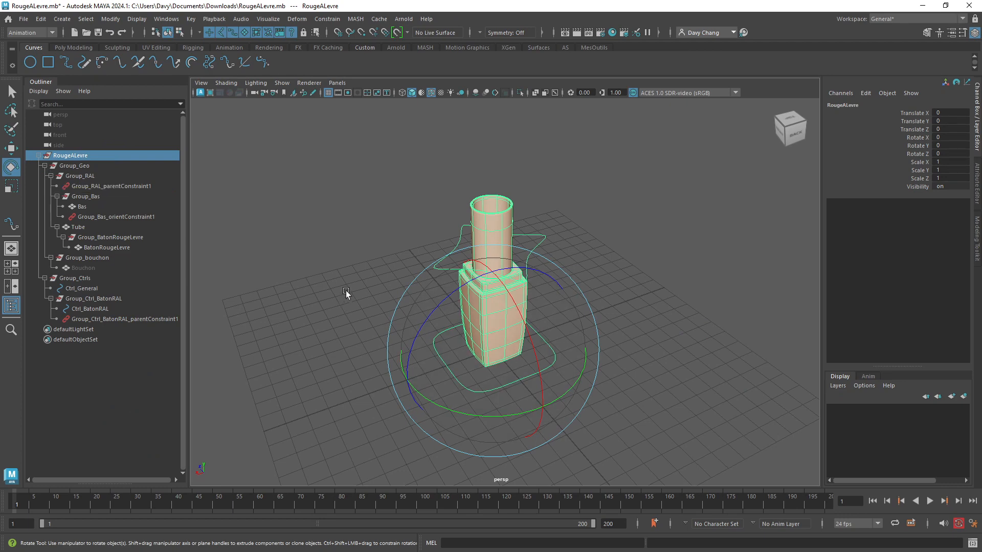
click(622, 293)
- Test-move the Ctrl_General curve around the lipstick's base to check that it drives the rig, and undo the move
scroll(441, 311, up, 5)
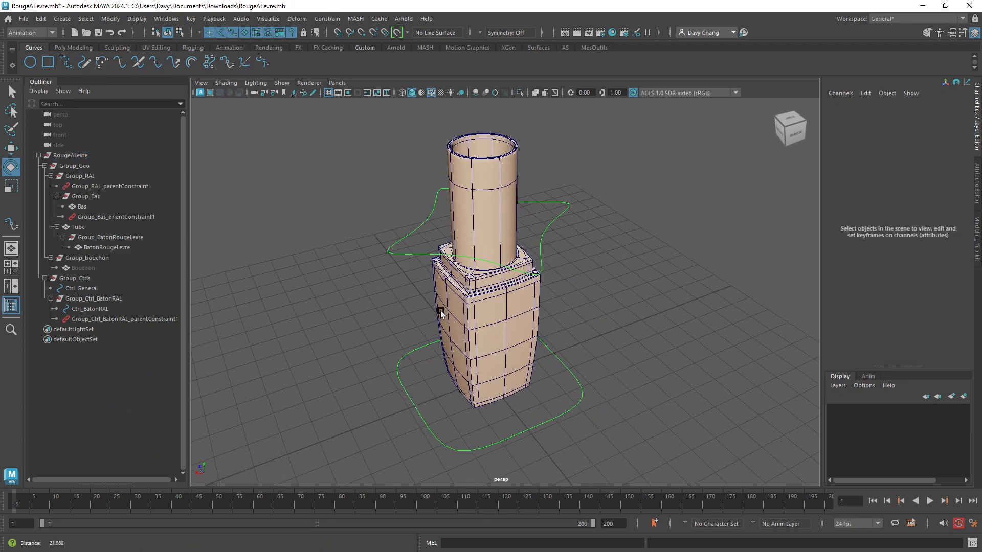
alt+drag(440, 311, 445, 324)
scroll(436, 358, down, 3)
click(421, 342)
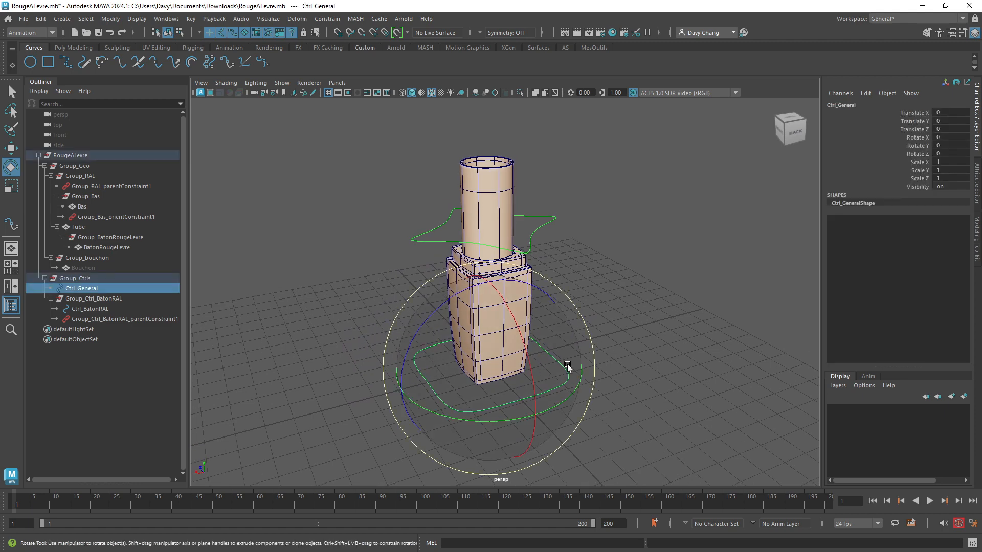
alt+drag(567, 365, 505, 348)
key(w)
drag(409, 320, 617, 351)
key(ctrl+z)
scroll(573, 345, down, 3)
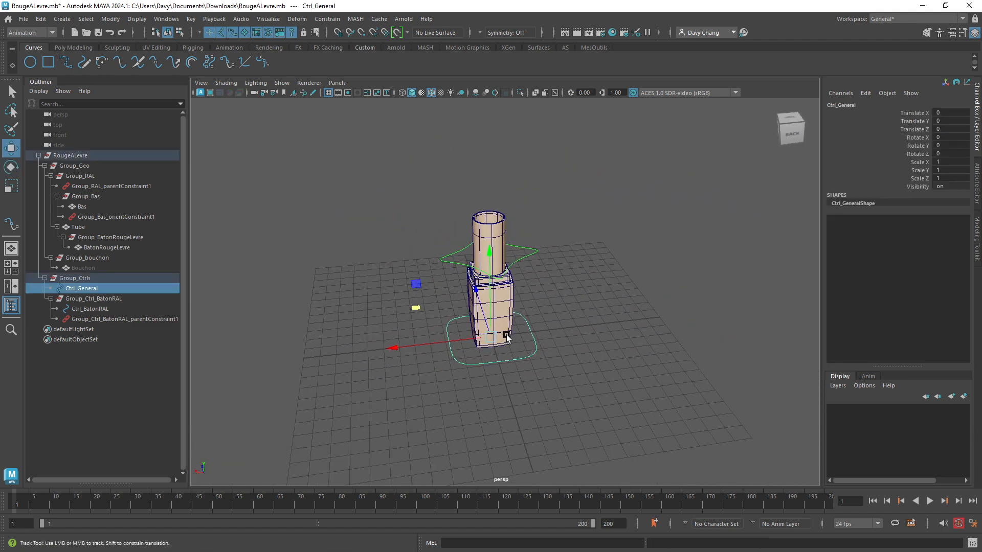
alt+drag(443, 310, 396, 306)
scroll(487, 330, up, 4)
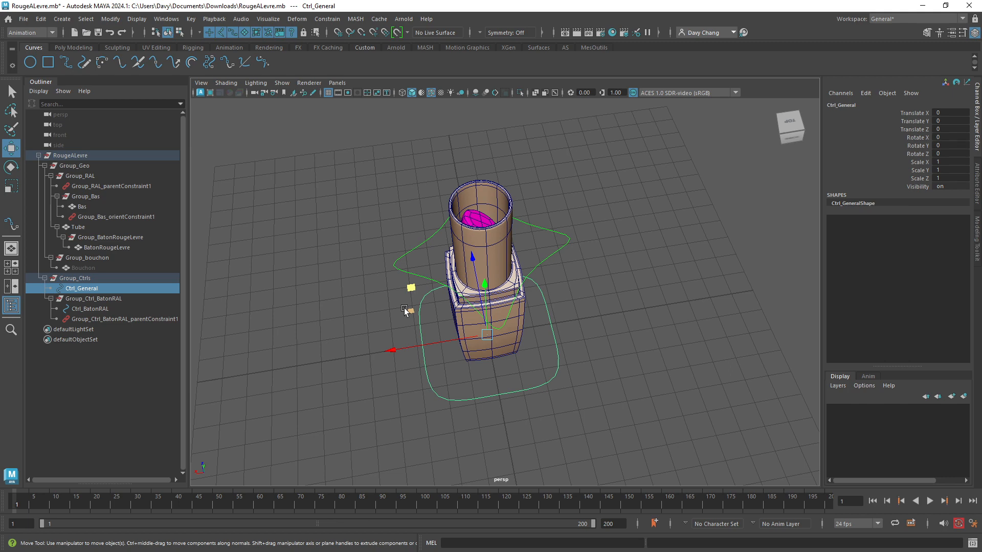
alt+drag(404, 307, 440, 327)
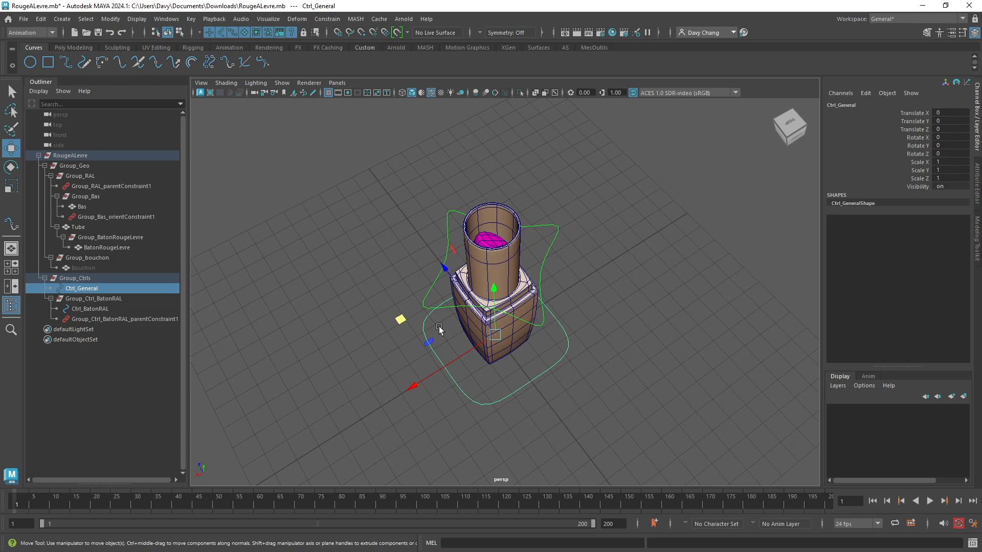
alt+drag(439, 328, 342, 275)
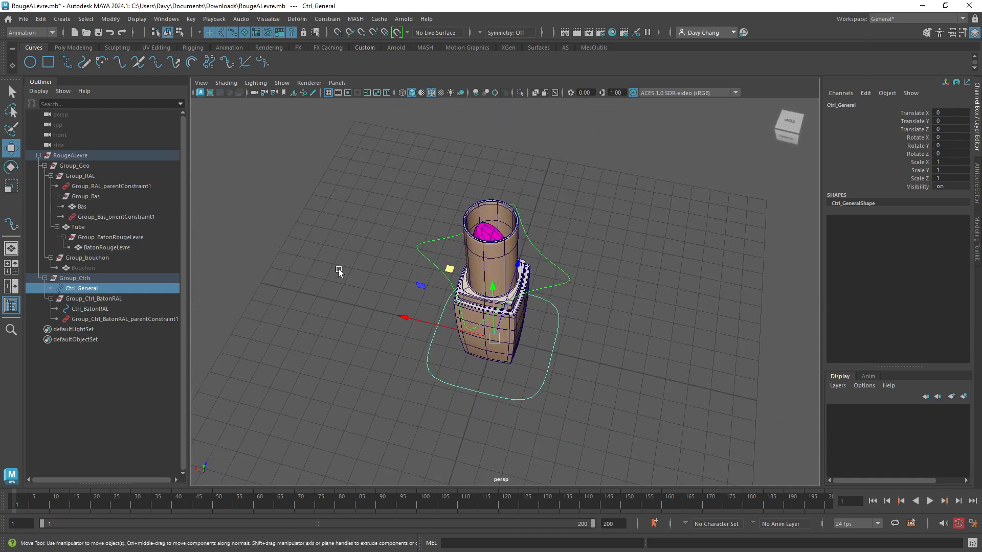